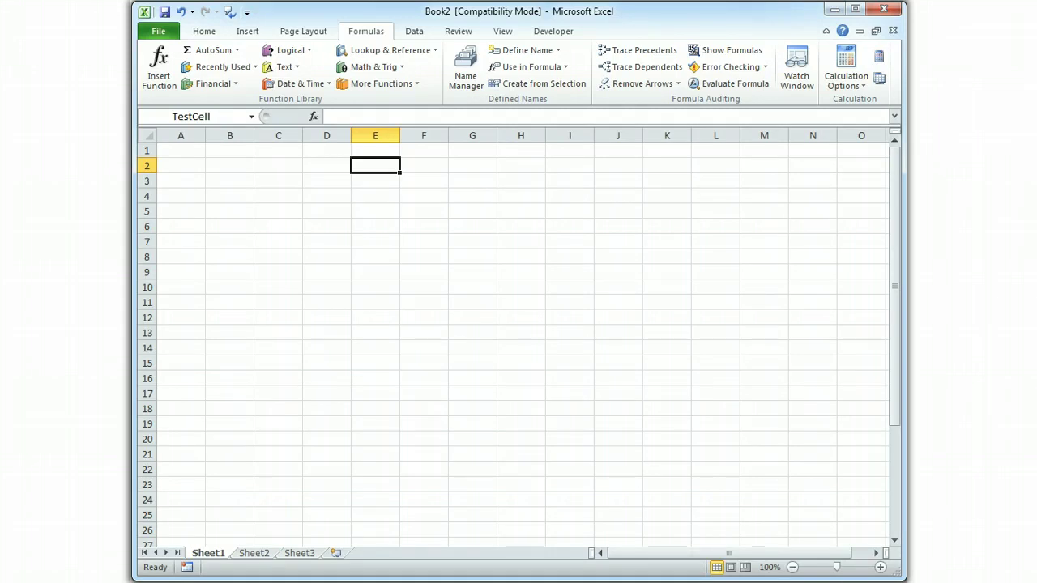
Enter TRUE in the cell named TestCell (E2) and open the IF formula in E4 for inspection.
{"action": "type", "text": "TRUE"}
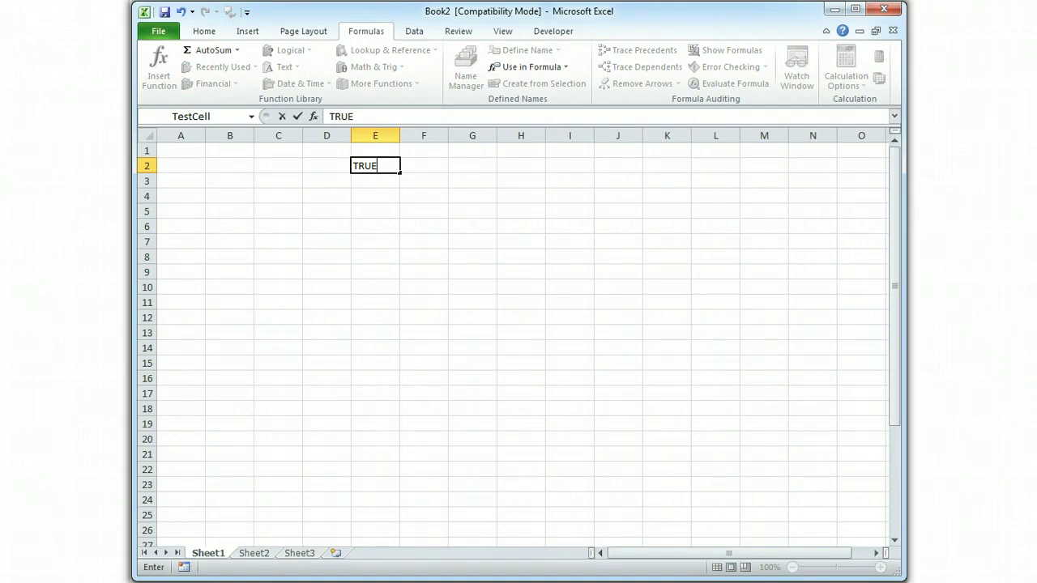
{"action": "key", "text": "Return"}
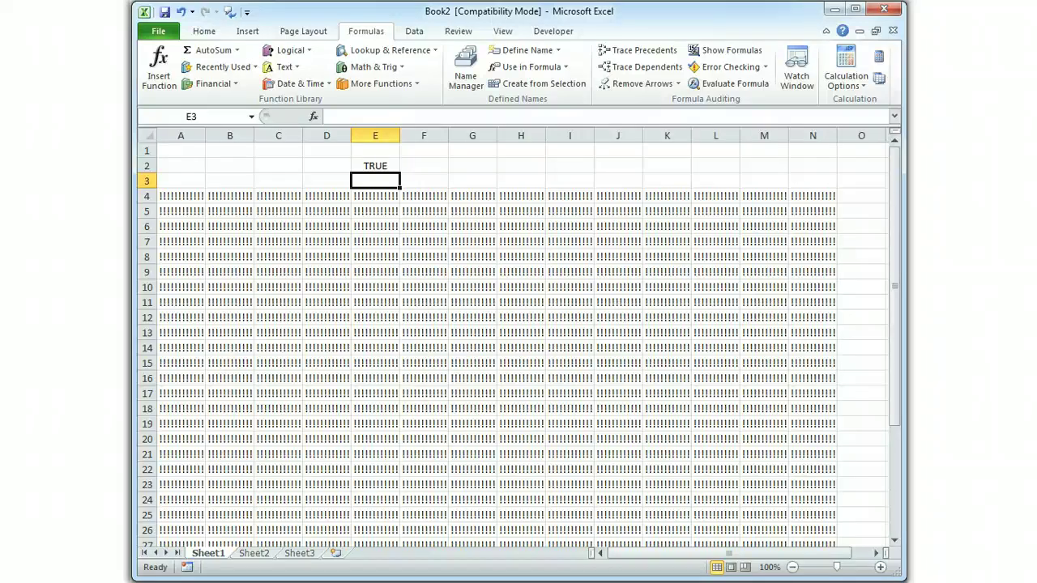
{"action": "left_click", "coordinate": [375, 197]}
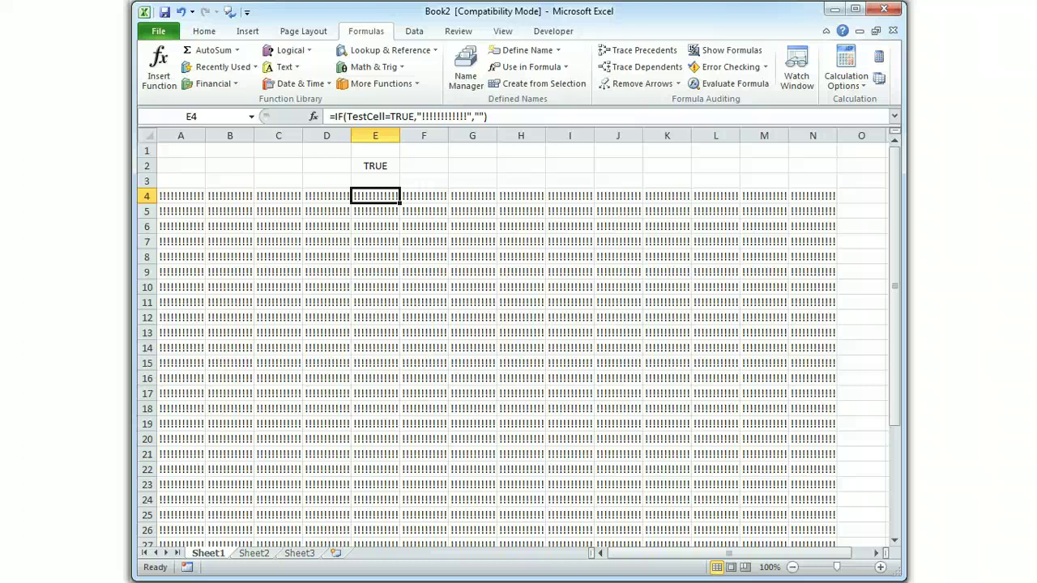
{"action": "left_click", "coordinate": [479, 119]}
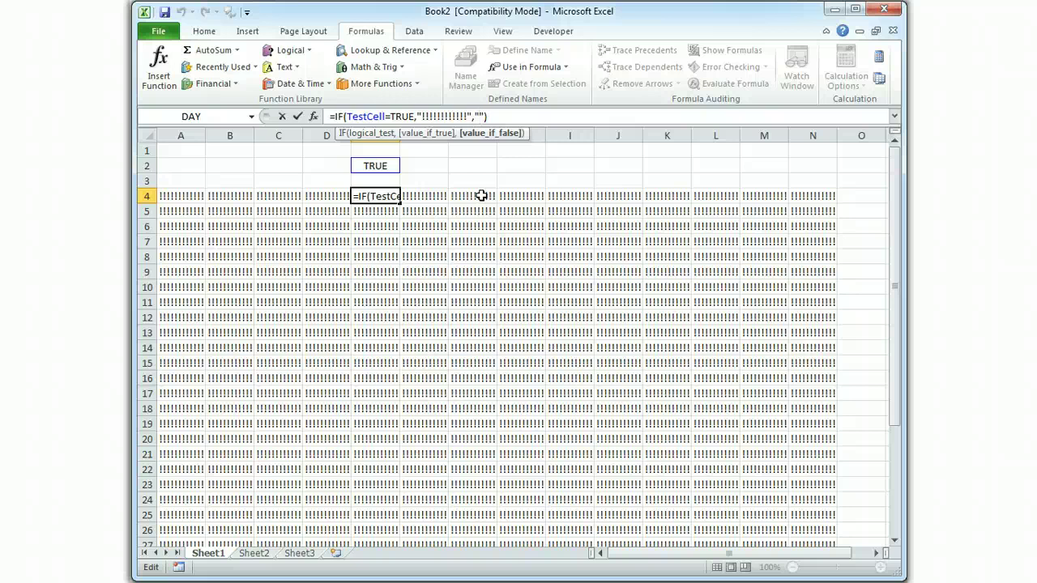
Clear the TRUE value from TestCell in E2.
{"action": "left_click", "coordinate": [431, 169]}
{"action": "left_click", "coordinate": [392, 165]}
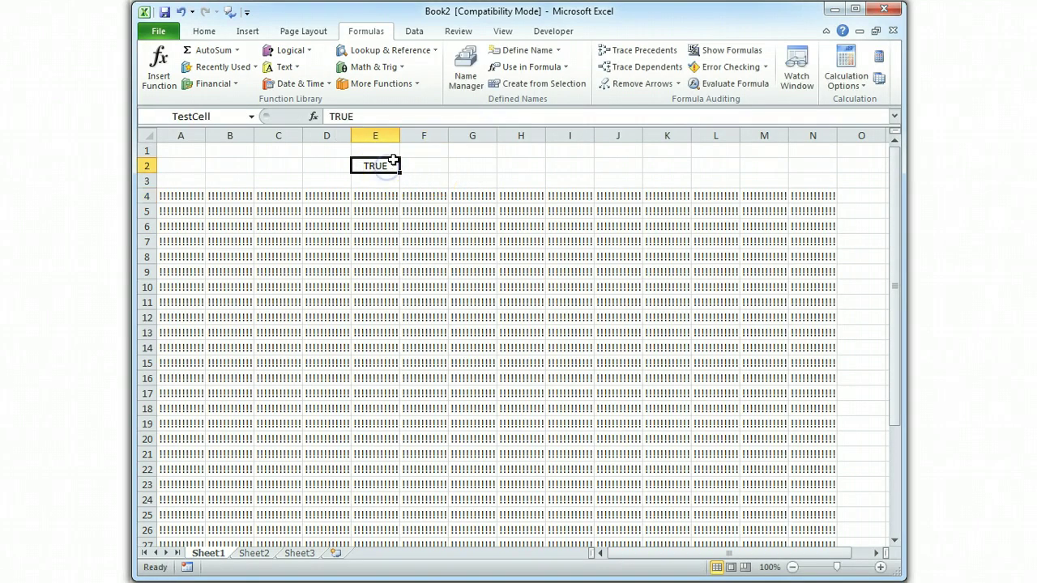
{"action": "key", "text": "BackSpace"}
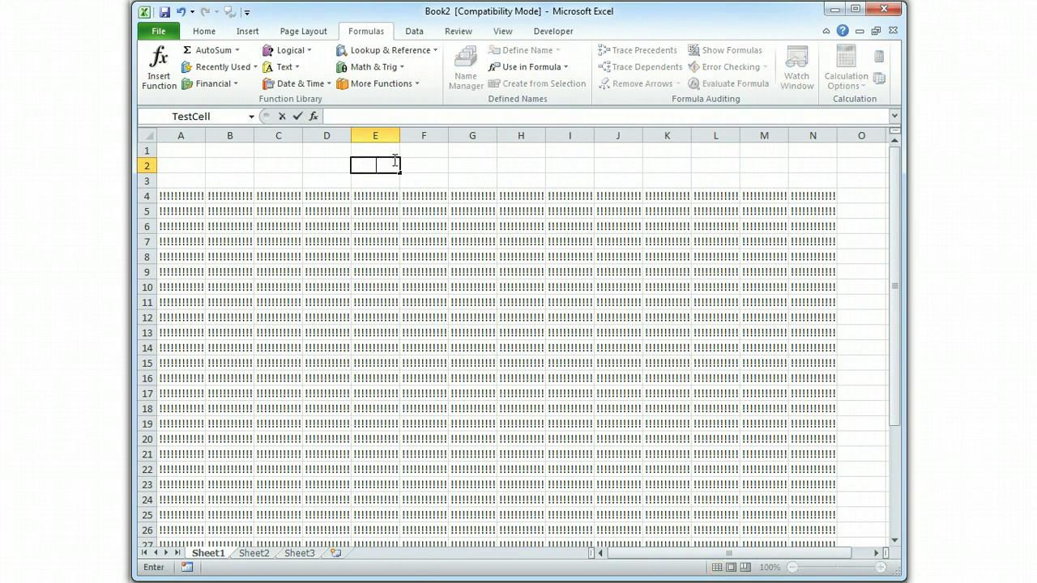
{"action": "key", "text": "Return"}
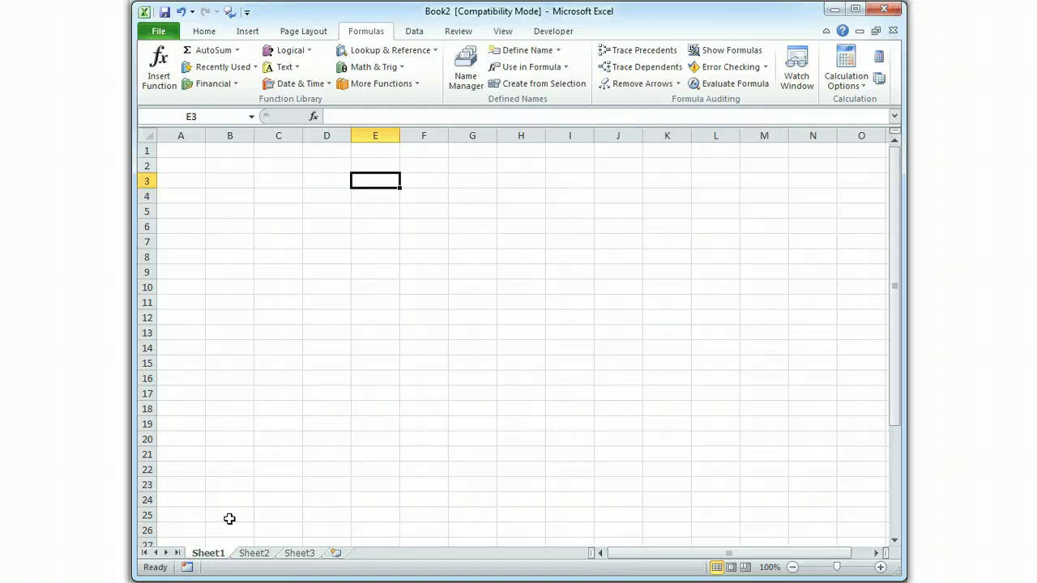
Enter the formula =COUNT(F1) in cell A1.
{"action": "key", "text": "Up"}
{"action": "key", "text": "Up"}
{"action": "key", "text": "Left"}
{"action": "key", "text": "Left"}
{"action": "key", "text": "Left"}
{"action": "key", "text": "Left"}
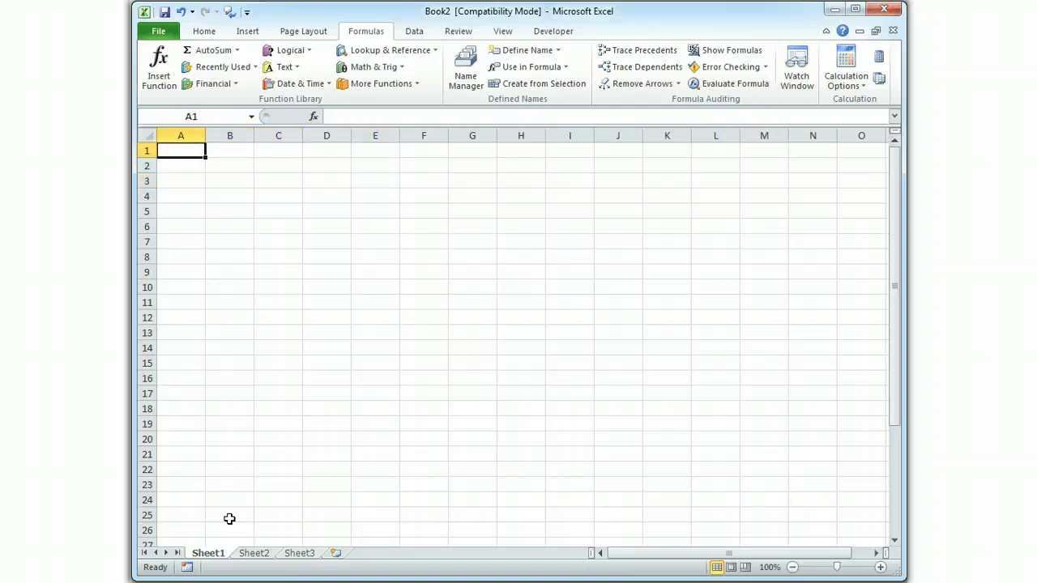
{"action": "type", "text": "="}
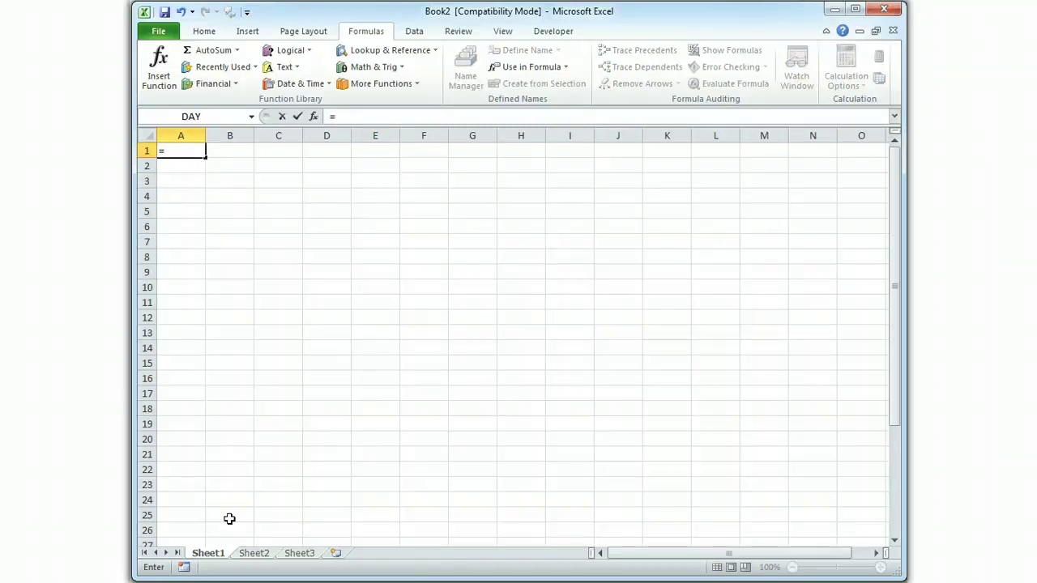
{"action": "type", "text": "COUNT("}
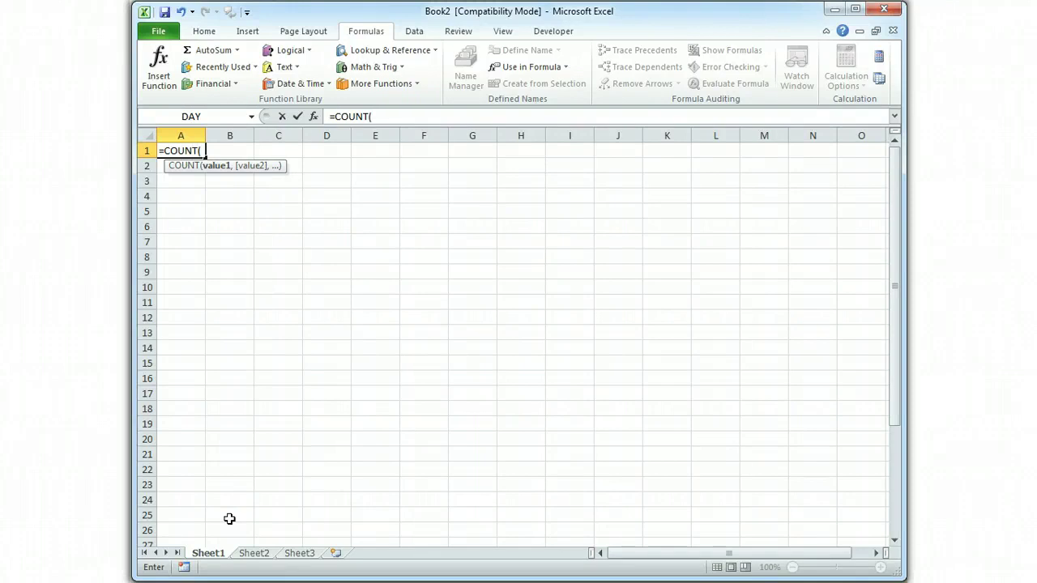
{"action": "type", "text": "F"}
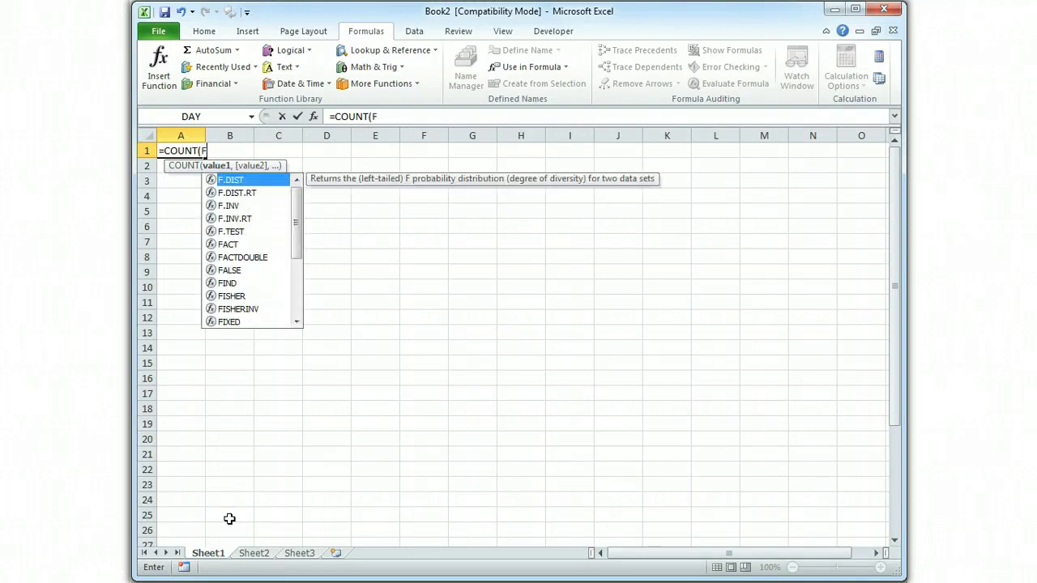
{"action": "type", "text": "1)"}
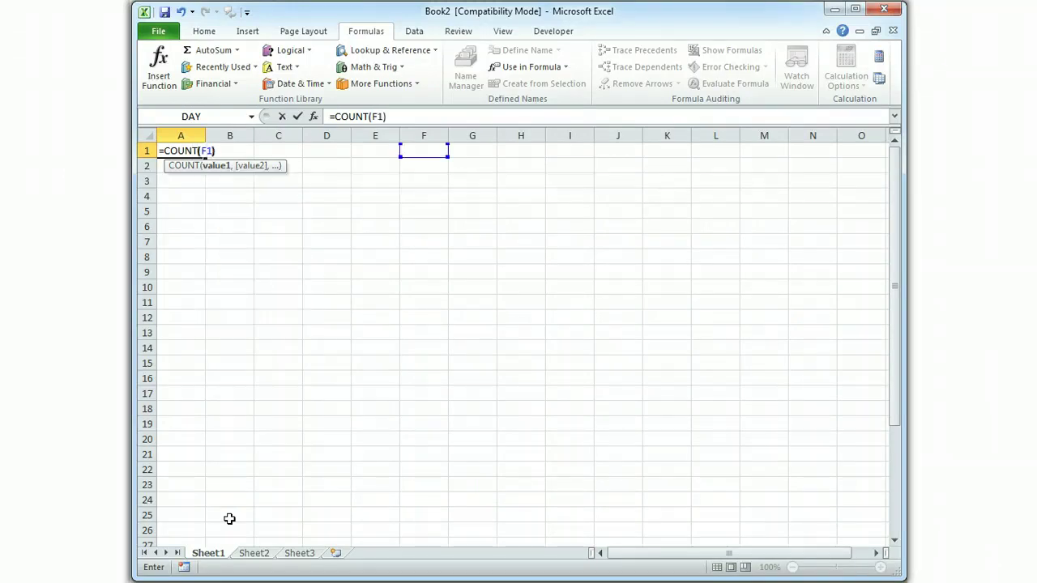
{"action": "key", "text": "Return"}
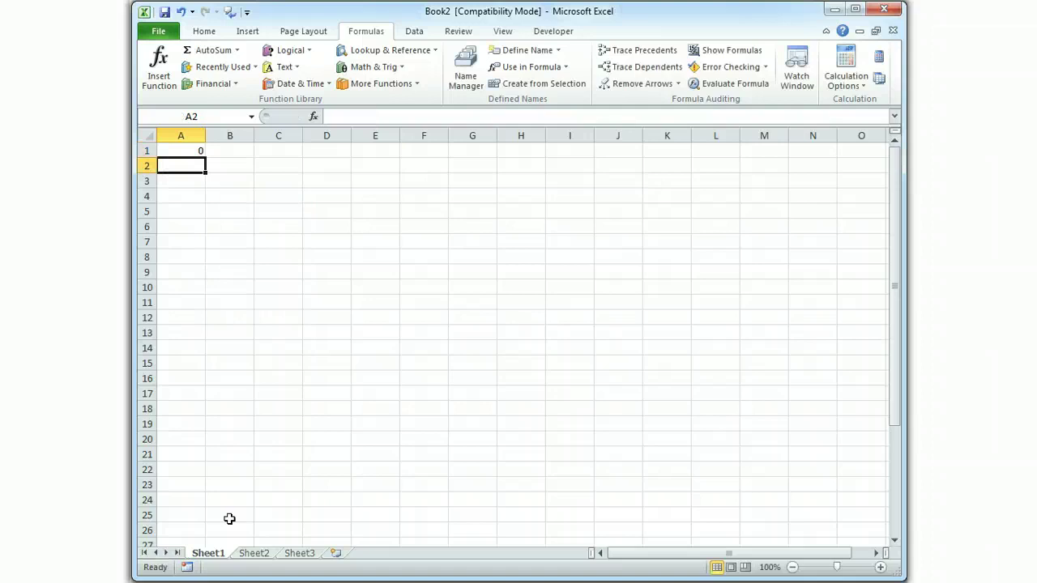
Enter the number 1 in cell F1, the cell referenced by the COUNT formula.
{"action": "key", "text": "Up"}
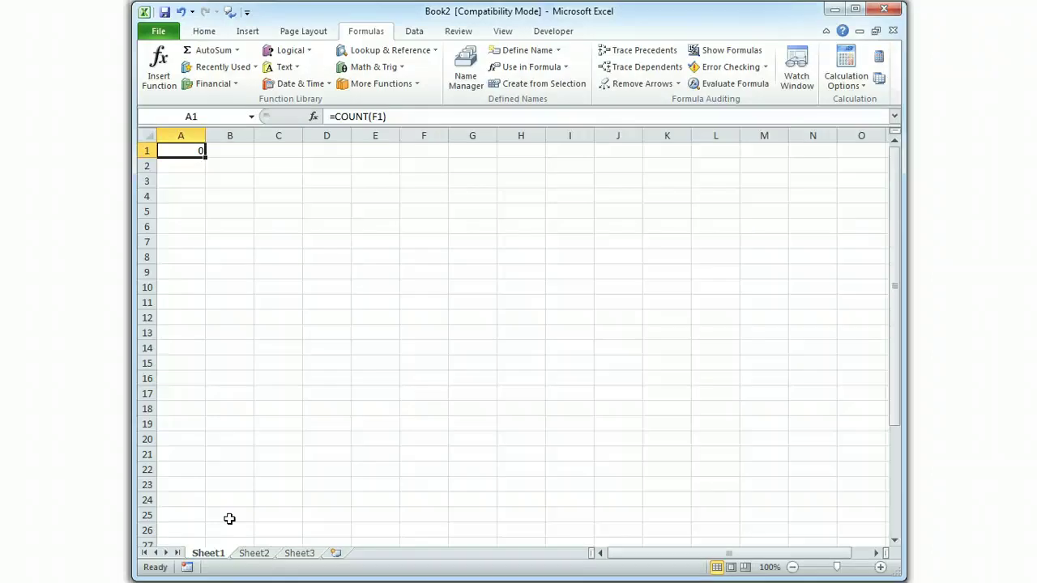
{"action": "key", "text": "Right"}
{"action": "key", "text": "Right"}
{"action": "key", "text": "Right"}
{"action": "key", "text": "Right"}
{"action": "key", "text": "Right"}
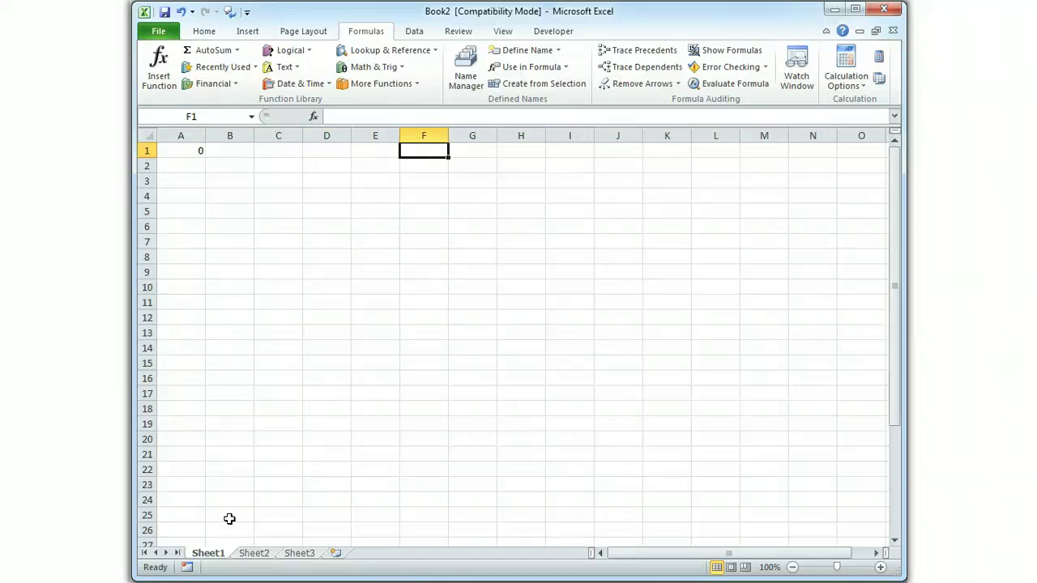
{"action": "type", "text": "1"}
{"action": "key", "text": "Return"}
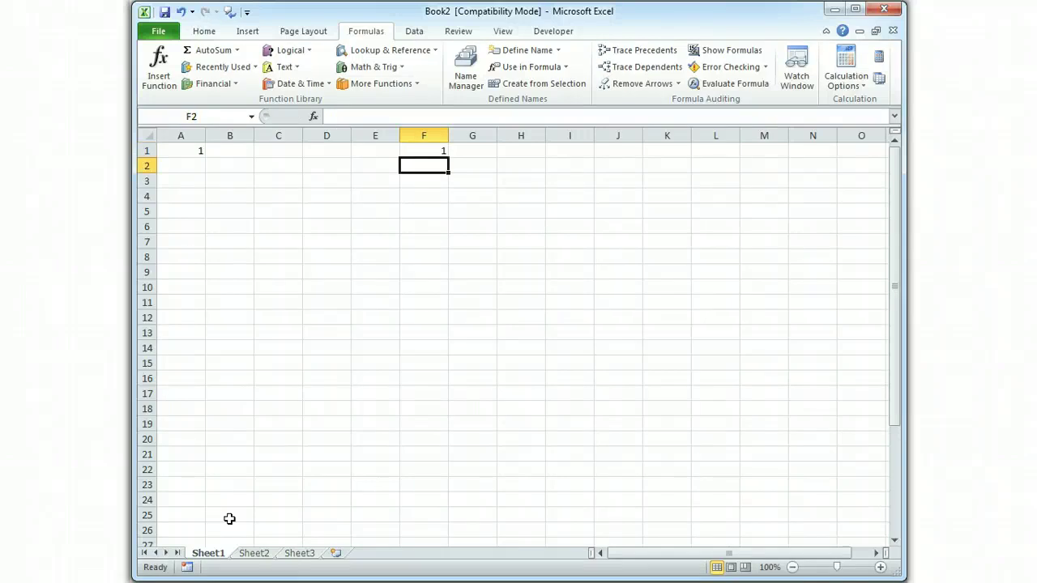
Return to A1 to check the COUNT formula and its result.
{"action": "key", "text": "Up"}
{"action": "key", "text": "Left"}
{"action": "key", "text": "Left"}
{"action": "key", "text": "Left"}
{"action": "key", "text": "Left"}
{"action": "key", "text": "Left"}
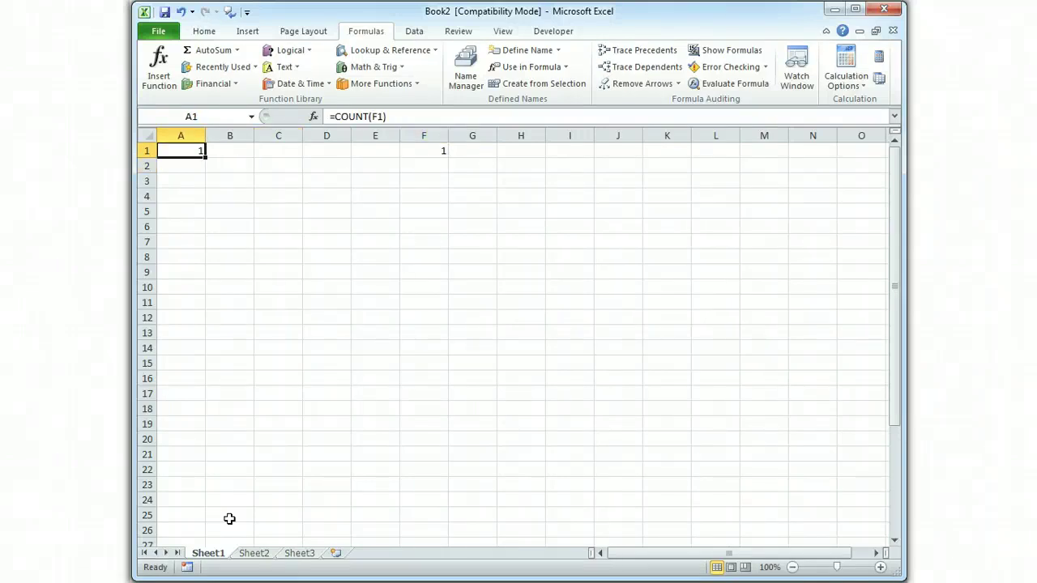
Set cell F1 to 9999999.
{"action": "key", "text": "Right"}
{"action": "key", "text": "Right"}
{"action": "key", "text": "Right"}
{"action": "key", "text": "Right"}
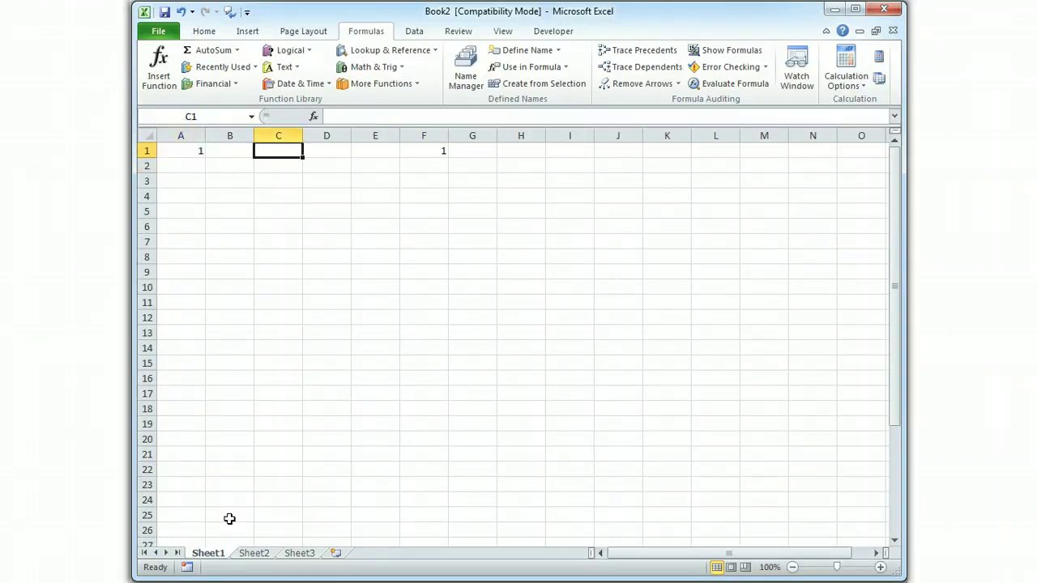
{"action": "key", "text": "Right"}
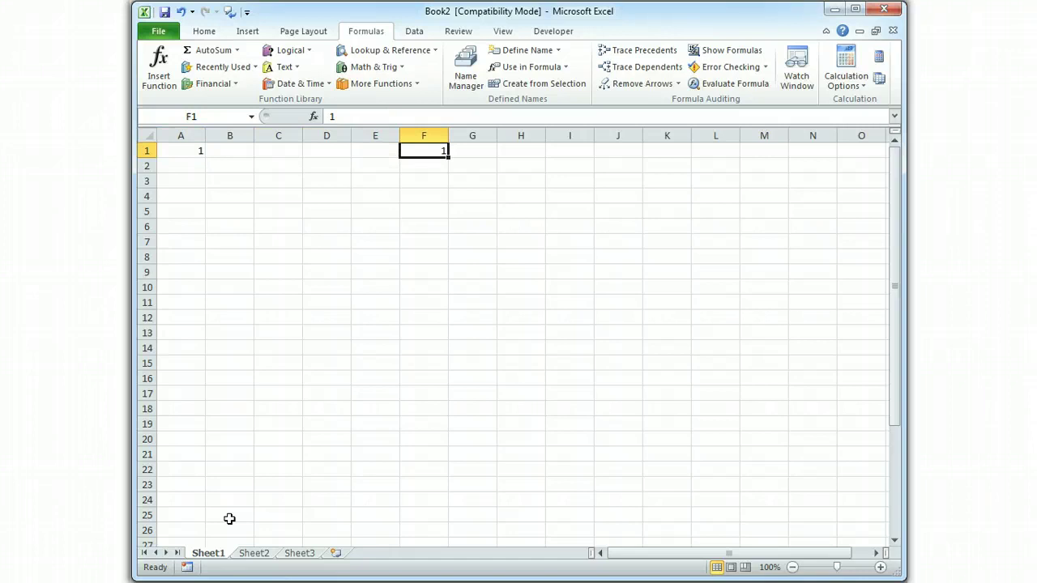
{"action": "type", "text": "9999999"}
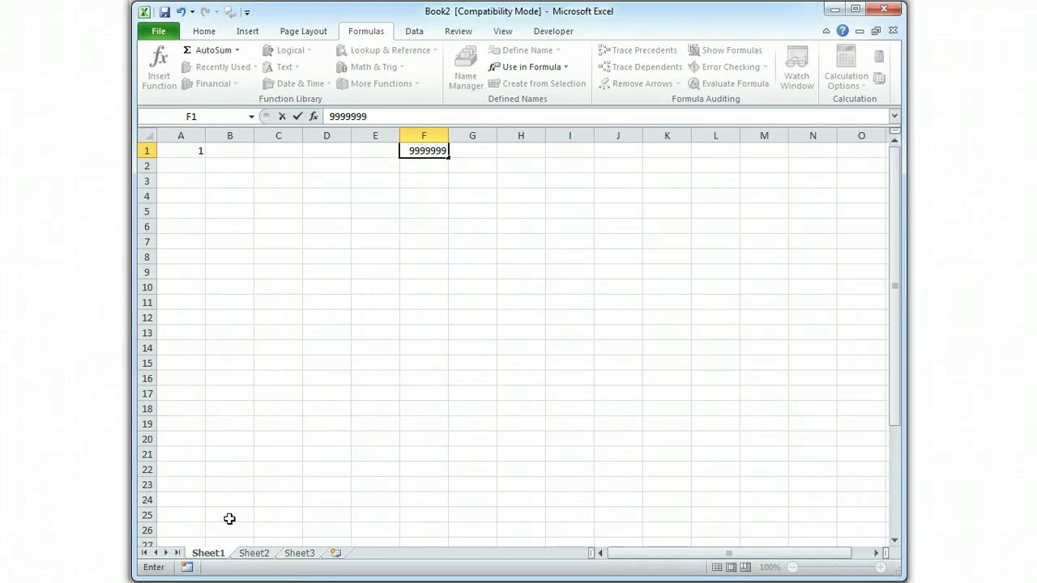
{"action": "key", "text": "Return"}
{"action": "key", "text": "Up"}
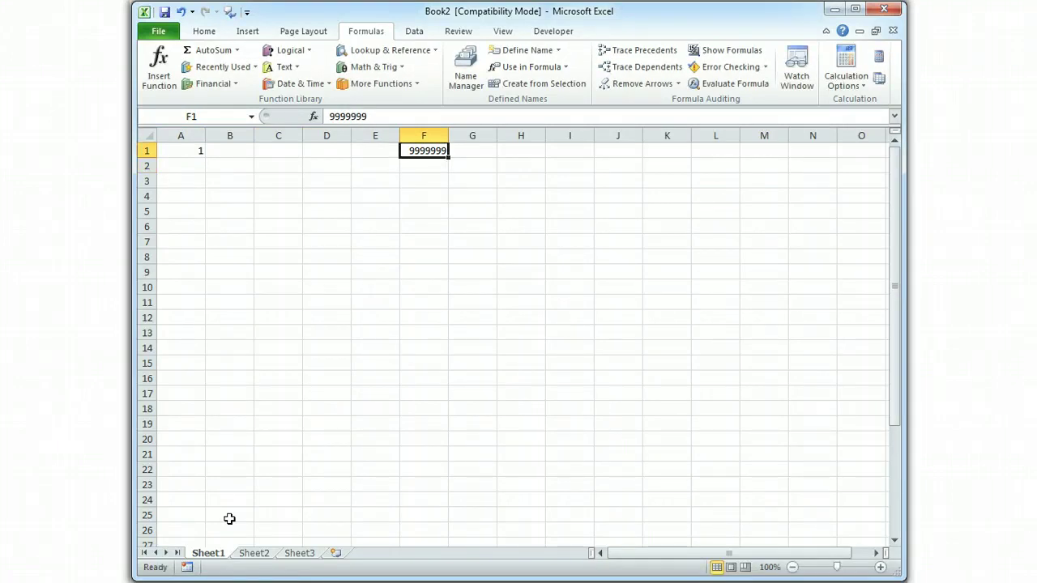
Compare the COUNT result in A1 with the number in F1, ending back on A1.
{"action": "key", "text": "Left"}
{"action": "key", "text": "Left"}
{"action": "key", "text": "Left"}
{"action": "key", "text": "Left"}
{"action": "key", "text": "Left"}
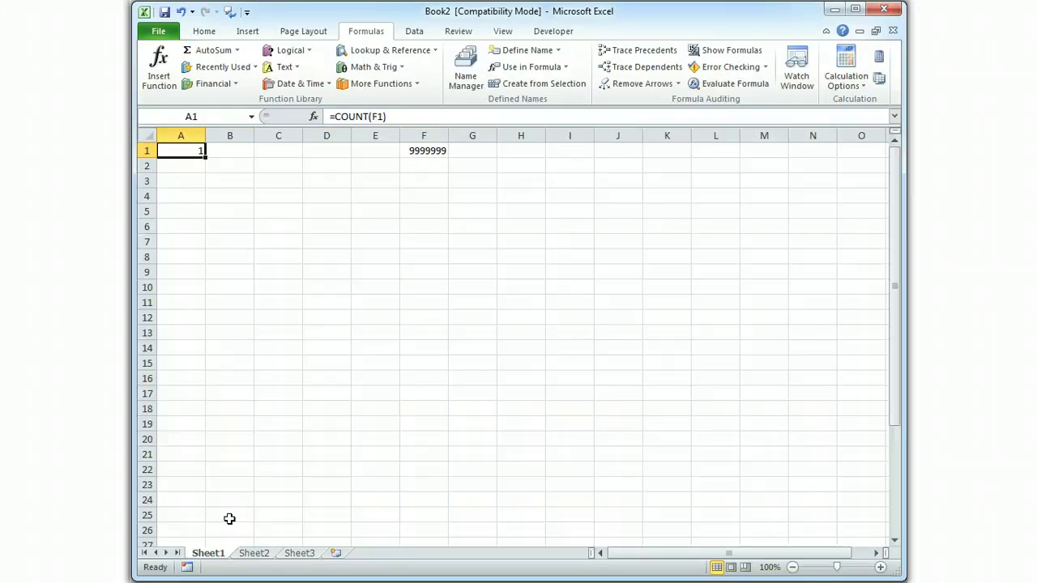
{"action": "key", "text": "Right"}
{"action": "key", "text": "Right"}
{"action": "key", "text": "Right"}
{"action": "key", "text": "Right"}
{"action": "key", "text": "Right"}
{"action": "key", "text": "Left"}
{"action": "key", "text": "Left"}
{"action": "key", "text": "Left"}
{"action": "key", "text": "Left"}
{"action": "key", "text": "Left"}
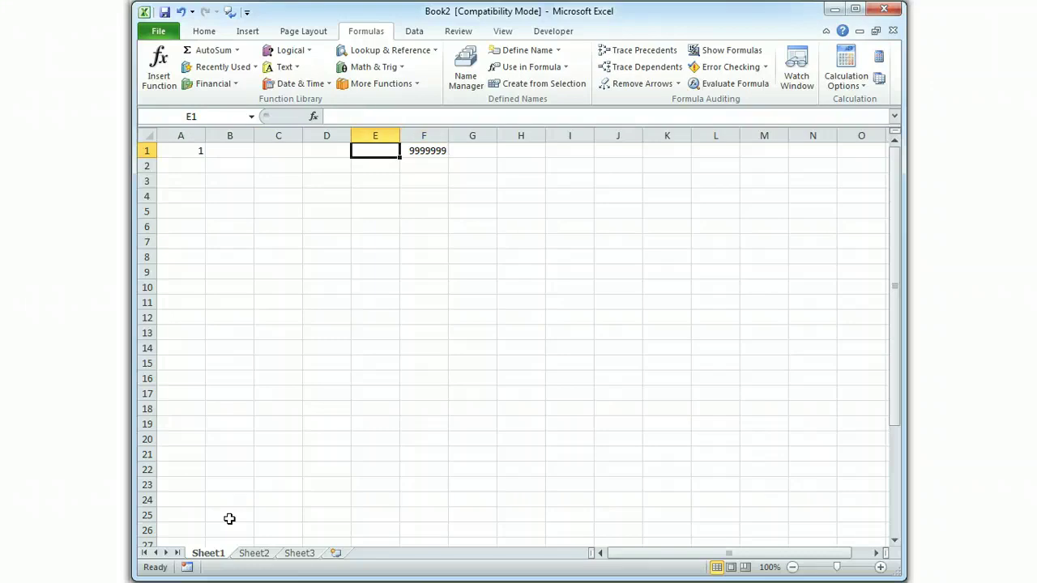
Add F2 as a second argument so the formula in A1 reads =COUNT(F1, F2).
{"action": "key", "text": "F2"}
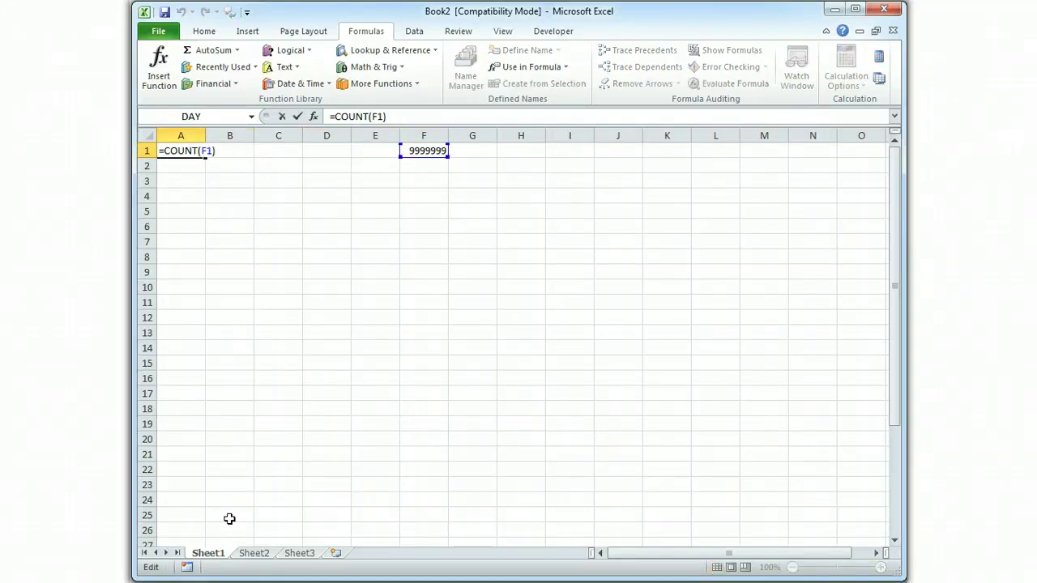
{"action": "key", "text": "Left"}
{"action": "type", "text": ", "}
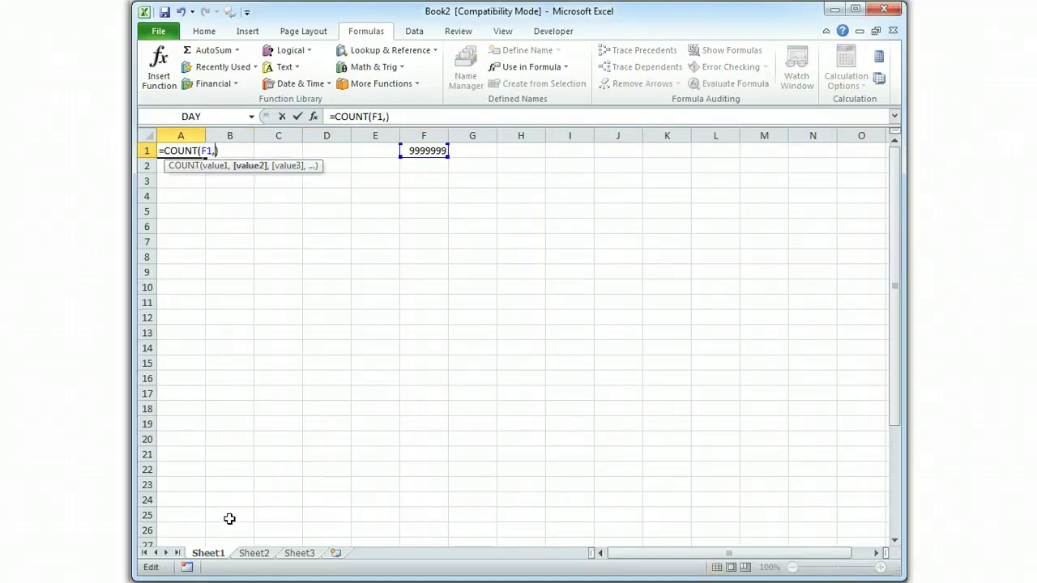
{"action": "type", "text": "F2"}
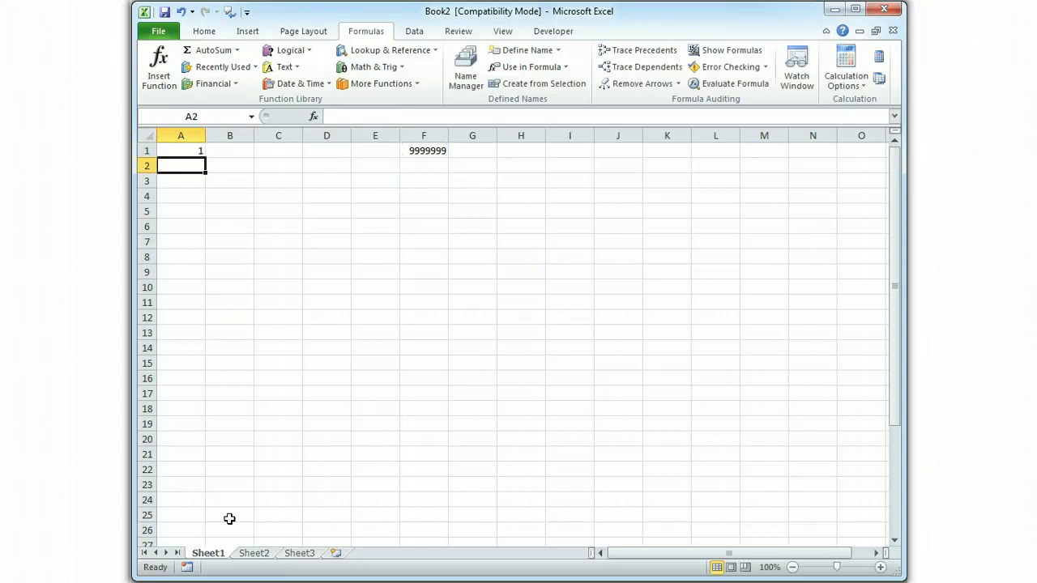
Enter 0 in cell G1.
{"action": "key", "text": "Down"}
{"action": "key", "text": "Up"}
{"action": "key", "text": "Up"}
{"action": "key", "text": "Right"}
{"action": "key", "text": "Right"}
{"action": "key", "text": "Right"}
{"action": "key", "text": "Right"}
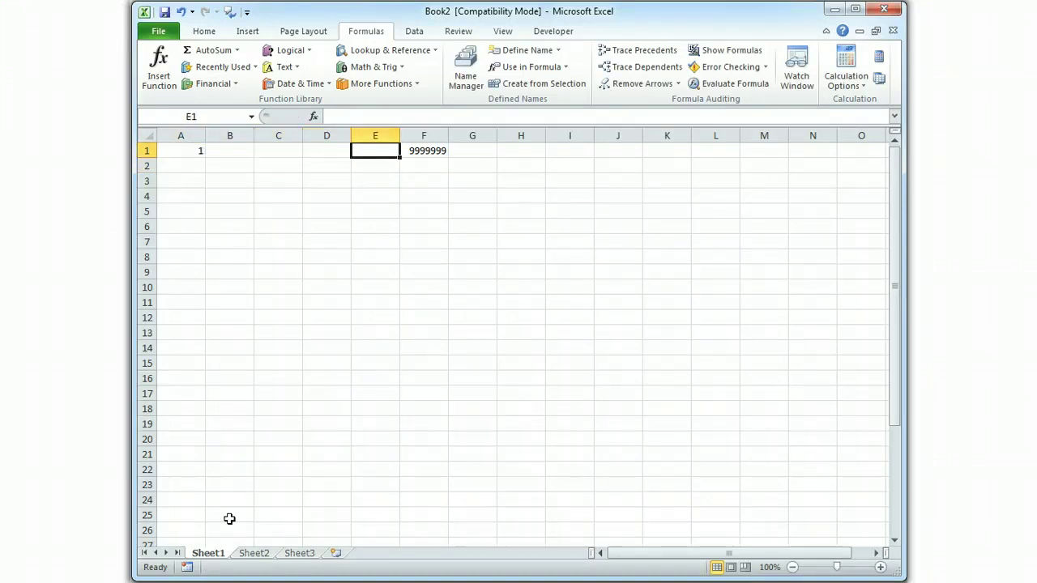
{"action": "key", "text": "Right"}
{"action": "key", "text": "Right"}
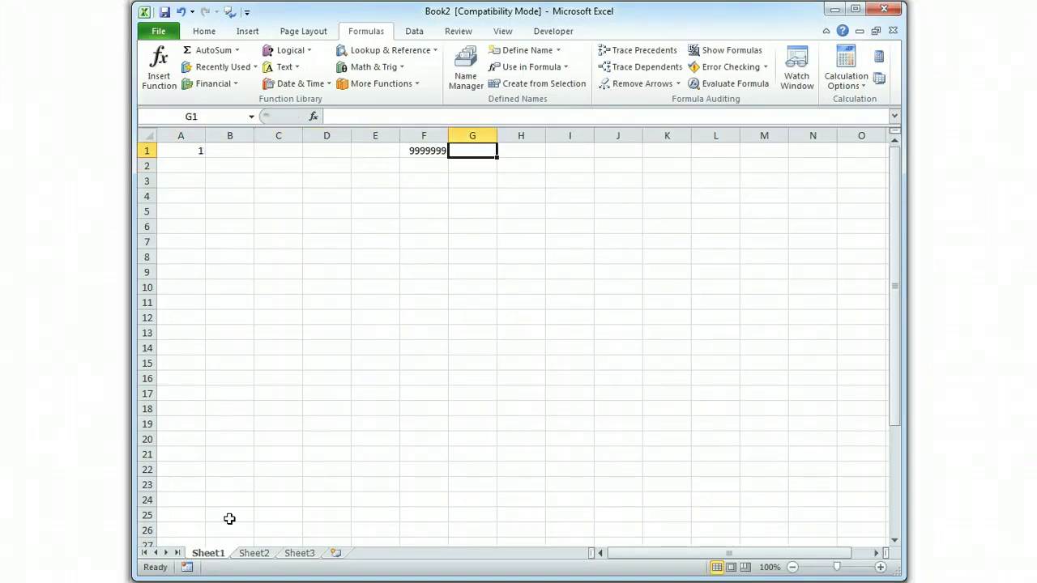
{"action": "type", "text": "0"}
{"action": "key", "text": "Return"}
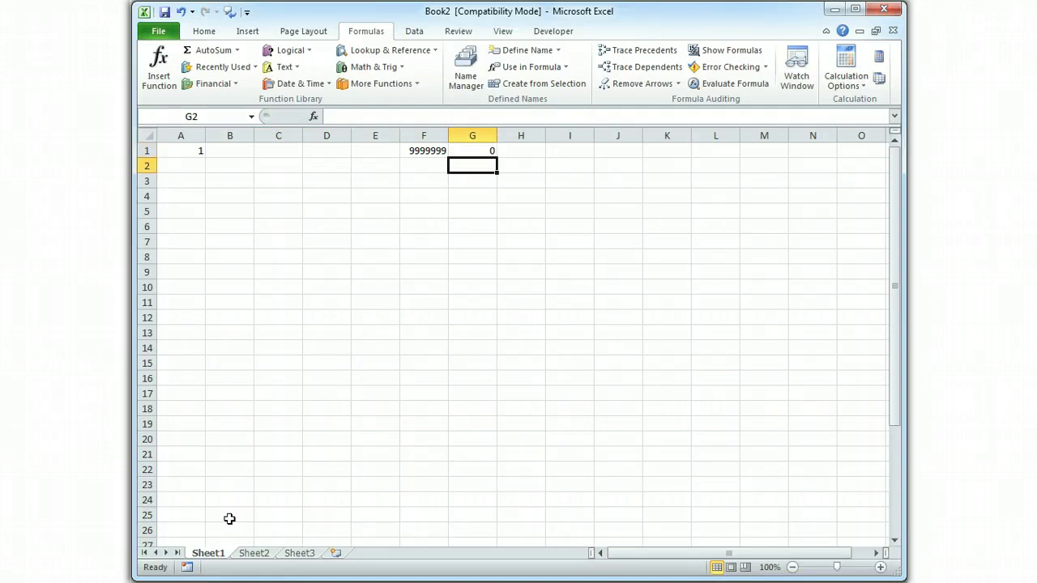
Enter 0 in cell F2, below the 9999999 value.
{"action": "key", "text": "Up"}
{"action": "key", "text": "Left"}
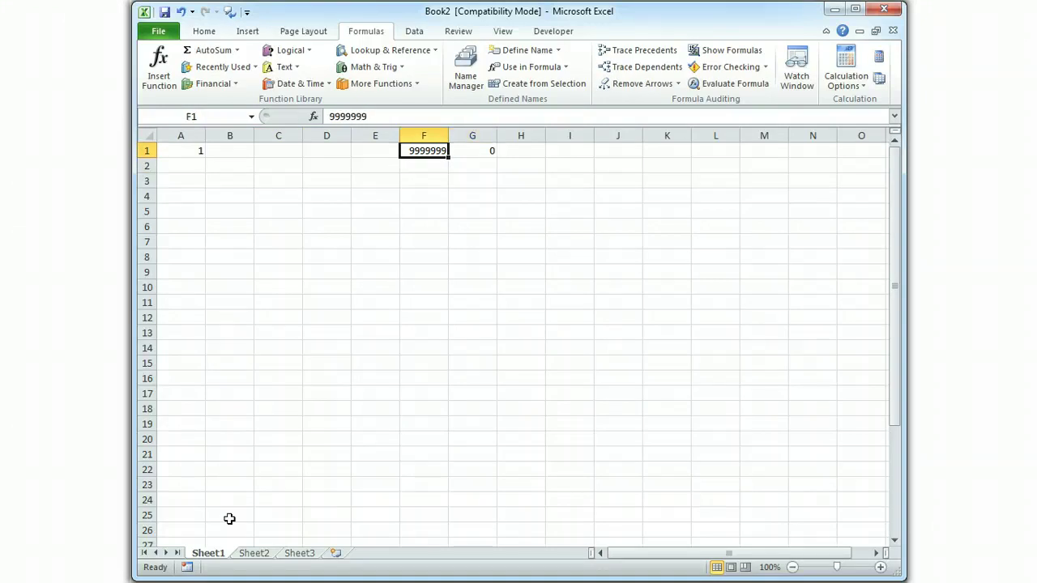
{"action": "key", "text": "Down"}
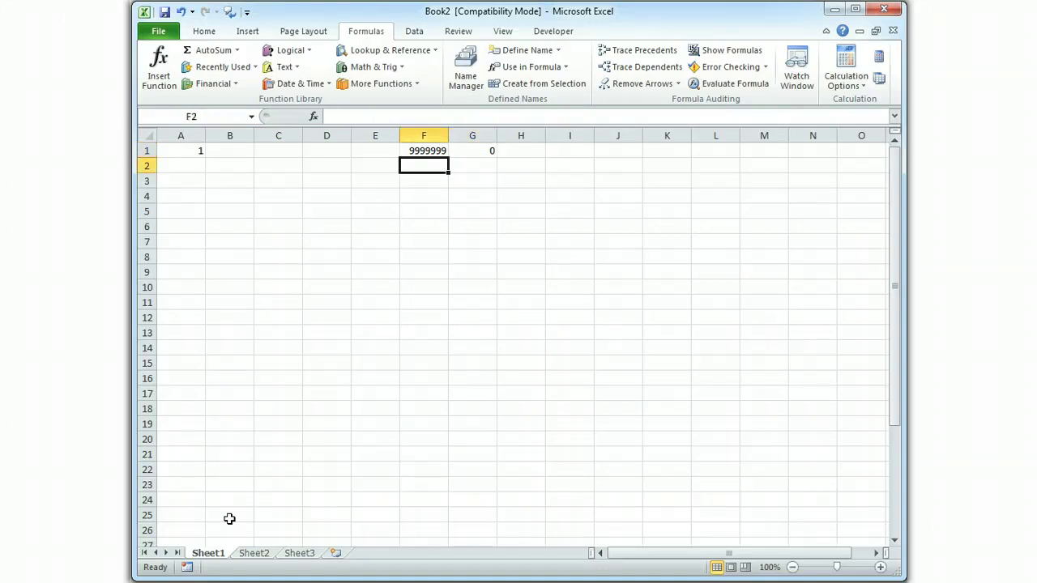
{"action": "type", "text": "0"}
{"action": "key", "text": "Return"}
Delete the stray 0 from cell G1 and return to F2.
{"action": "key", "text": "Up"}
{"action": "key", "text": "Up"}
{"action": "key", "text": "Right"}
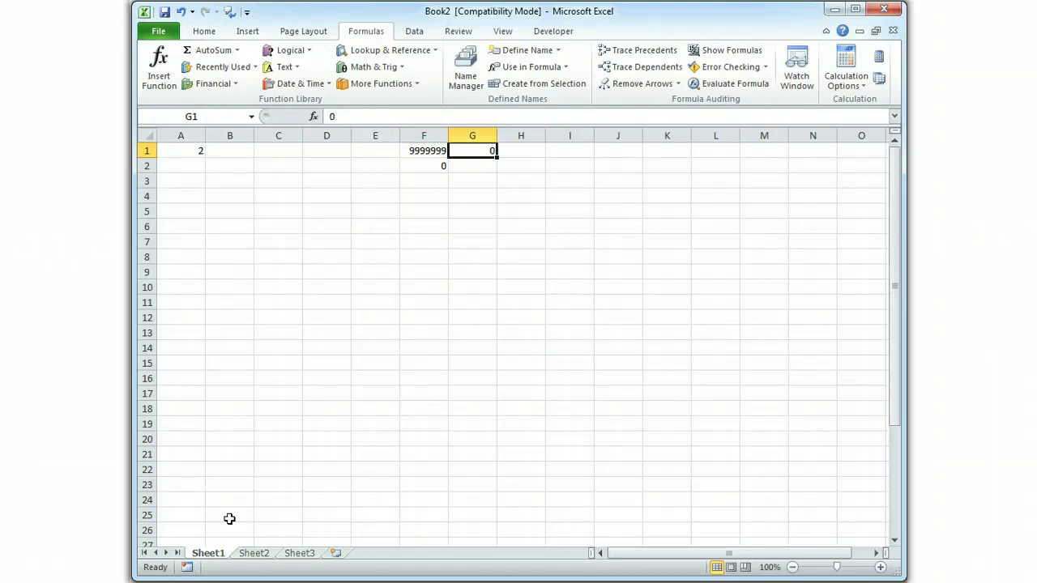
{"action": "key", "text": "BackSpace"}
{"action": "key", "text": "Down"}
{"action": "key", "text": "Left"}
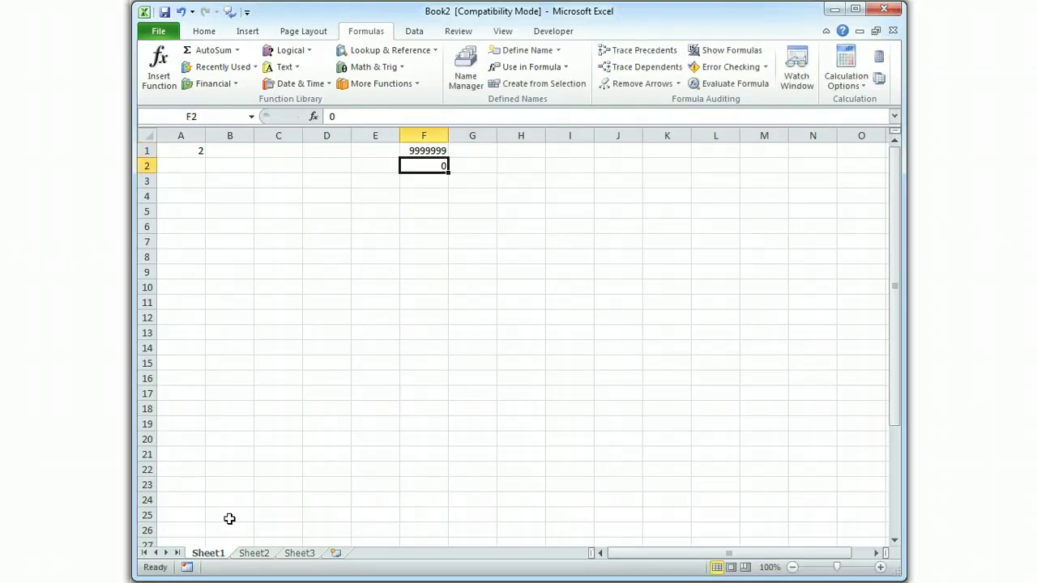
Add G1 and G2 as further arguments so the formula in A1 reads =COUNT(F1, F2, G1, G2).
{"action": "key", "text": "Up"}
{"action": "key", "text": "Down"}
{"action": "key", "text": "Up"}
{"action": "key", "text": "Left"}
{"action": "key", "text": "Left"}
{"action": "key", "text": "Left"}
{"action": "key", "text": "Left"}
{"action": "key", "text": "Left"}
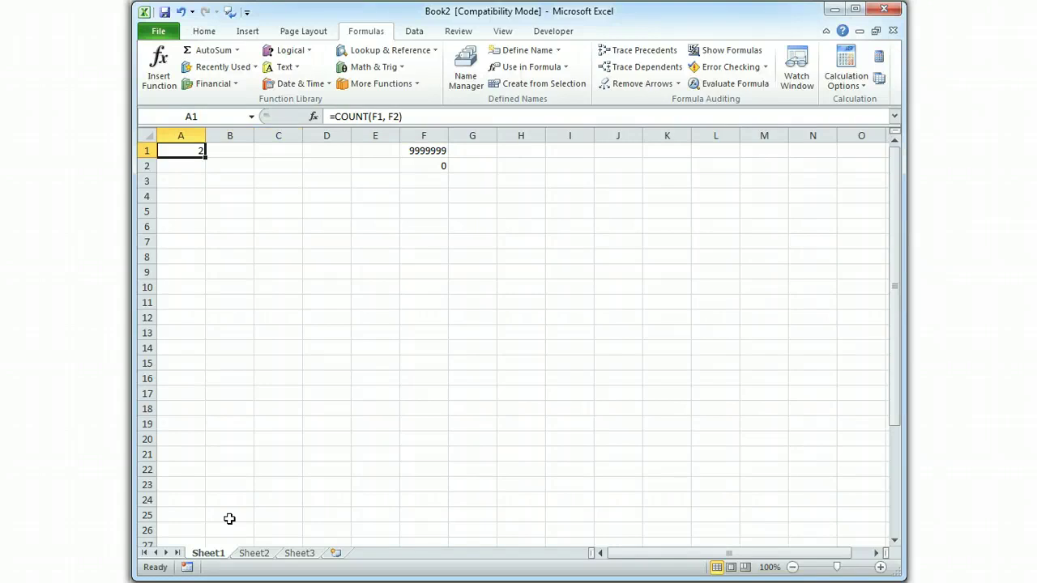
{"action": "key", "text": "F2"}
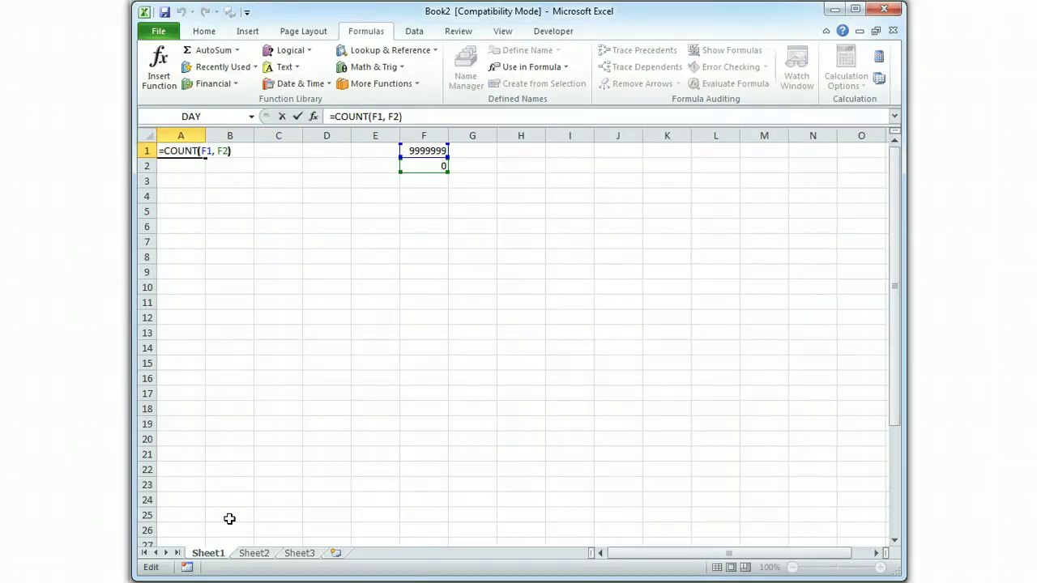
{"action": "key", "text": "Left"}
{"action": "type", "text": ", "}
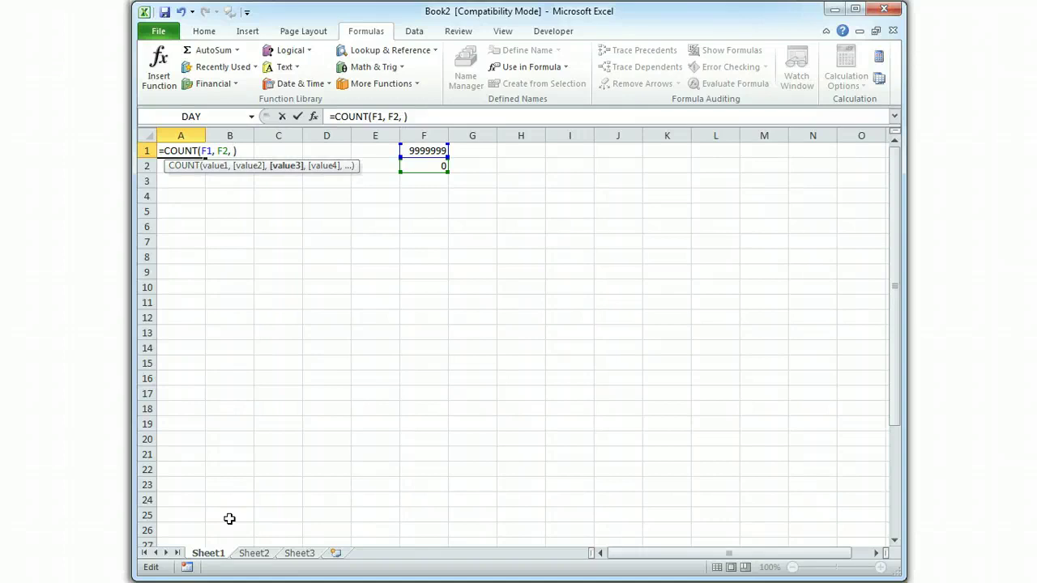
{"action": "type", "text": "G"}
{"action": "key", "text": "BackSpace"}
{"action": "type", "text": "G1, G2"}
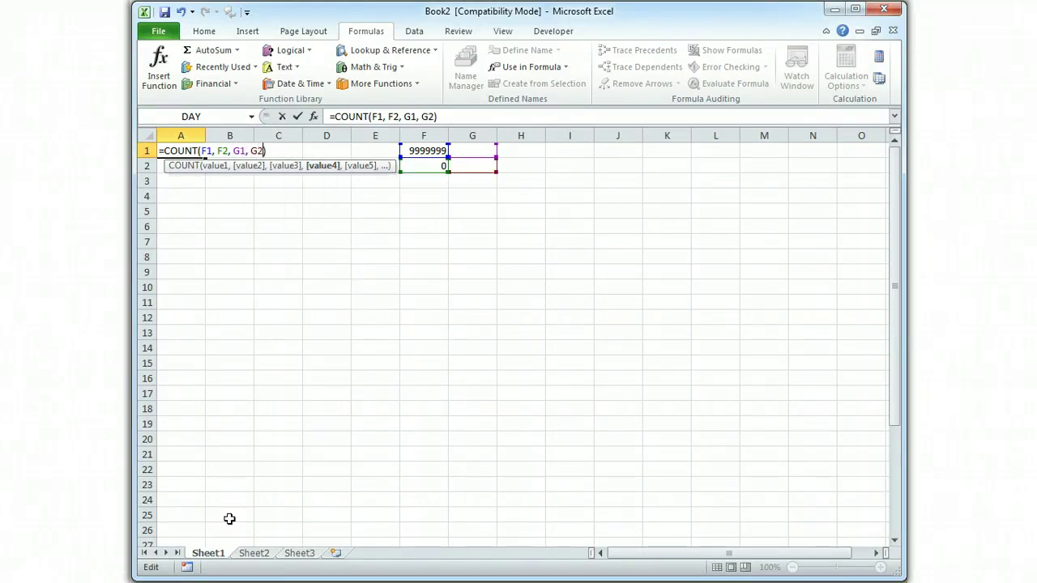
{"action": "key", "text": "Return"}
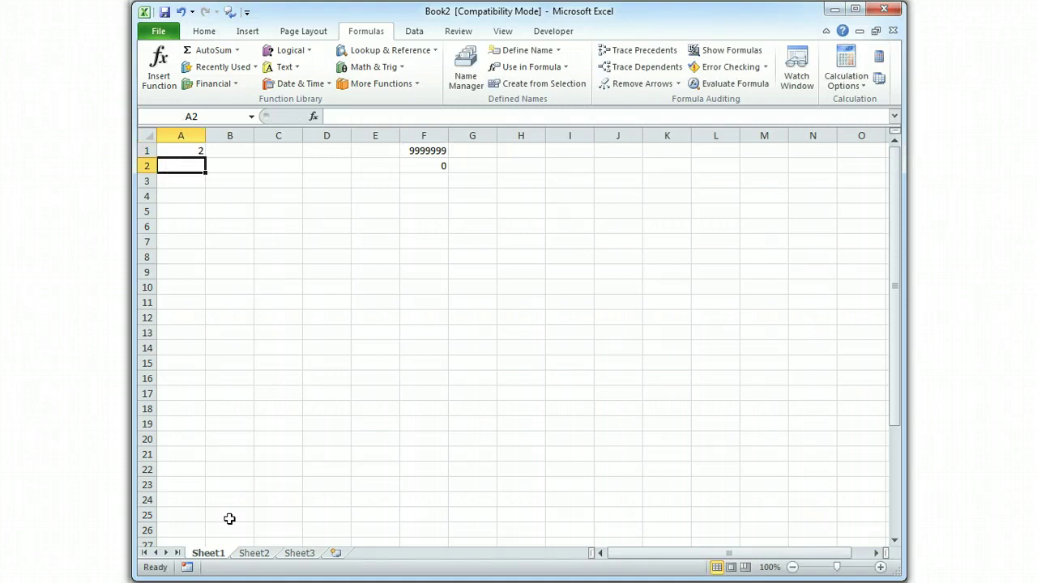
Enter 1 in cell G1 and 2 in cell G2.
{"action": "key", "text": "Right"}
{"action": "key", "text": "Right"}
{"action": "key", "text": "Right"}
{"action": "key", "text": "Right"}
{"action": "key", "text": "Right"}
{"action": "key", "text": "Right"}
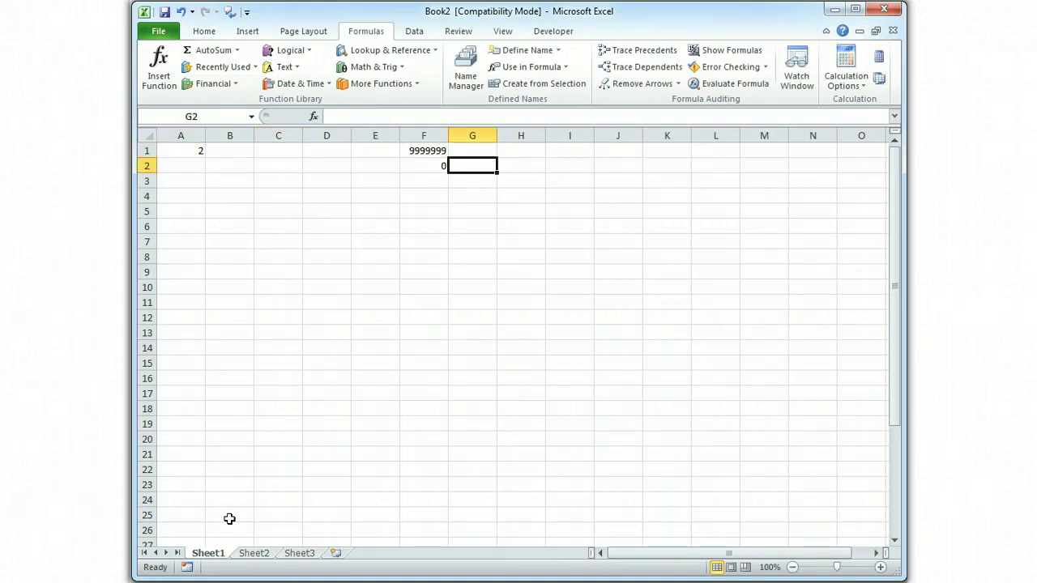
{"action": "key", "text": "Up"}
{"action": "type", "text": "1"}
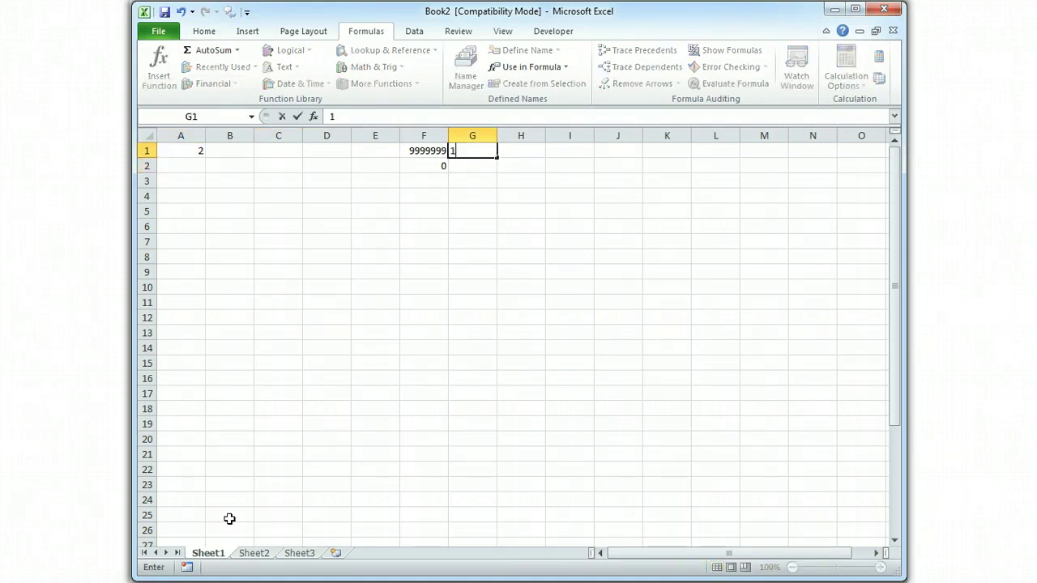
{"action": "key", "text": "Return"}
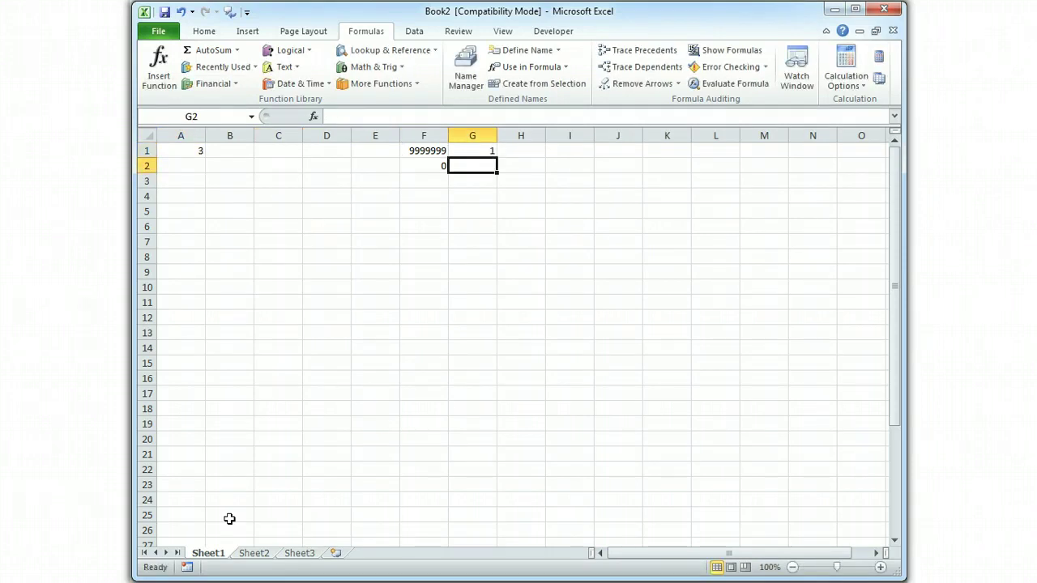
{"action": "type", "text": "2"}
{"action": "key", "text": "Return"}
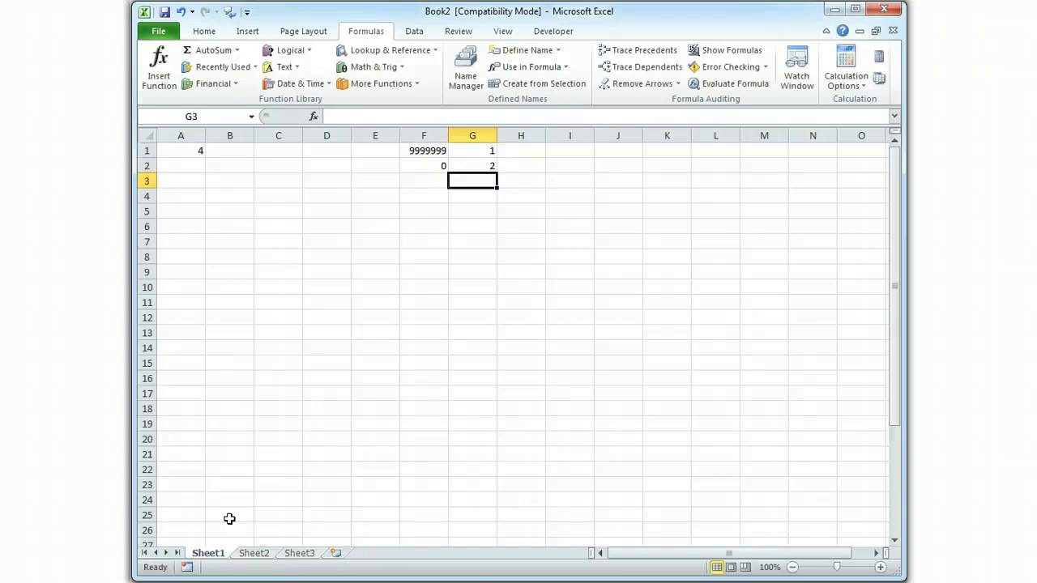
Go back to cell A1 and check the COUNT formula and its result.
{"action": "key", "text": "Up"}
{"action": "key", "text": "Left"}
{"action": "key", "text": "Left"}
{"action": "key", "text": "Left"}
{"action": "key", "text": "Left"}
{"action": "key", "text": "Left"}
{"action": "key", "text": "Left"}
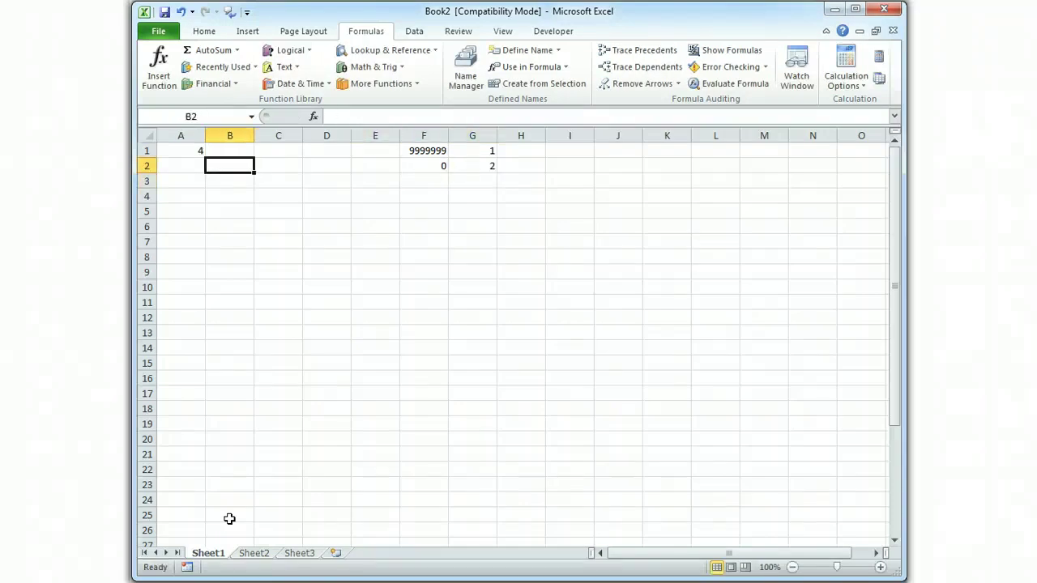
{"action": "key", "text": "Up"}
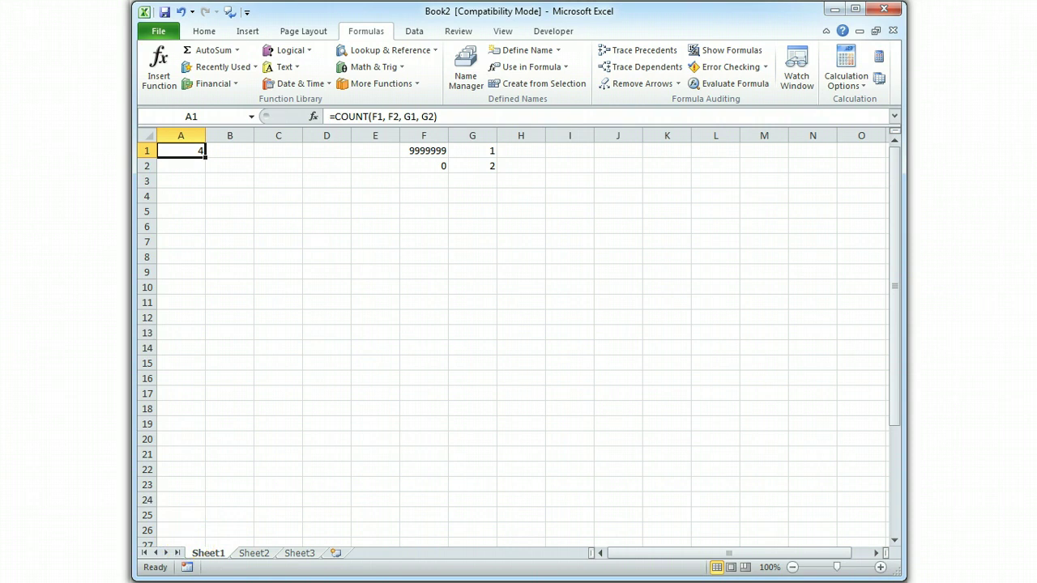
On Sheet2, enter 1 in cell F2 and 2 in cell F3.
{"action": "left_click", "coordinate": [253, 553]}
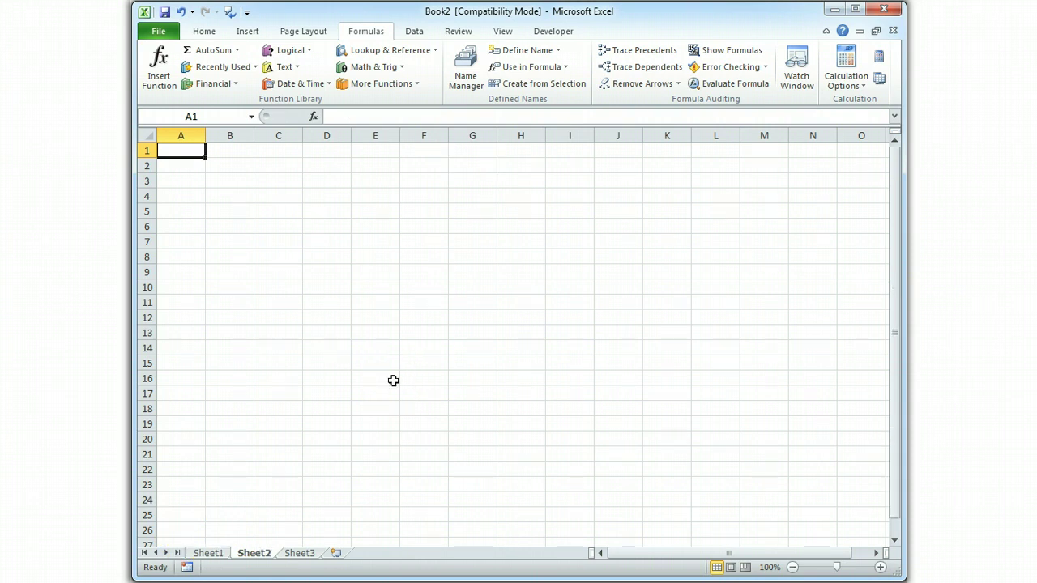
{"action": "key", "text": "Down"}
{"action": "key", "text": "Right"}
{"action": "key", "text": "Right"}
{"action": "key", "text": "Right"}
{"action": "key", "text": "Right"}
{"action": "key", "text": "Right"}
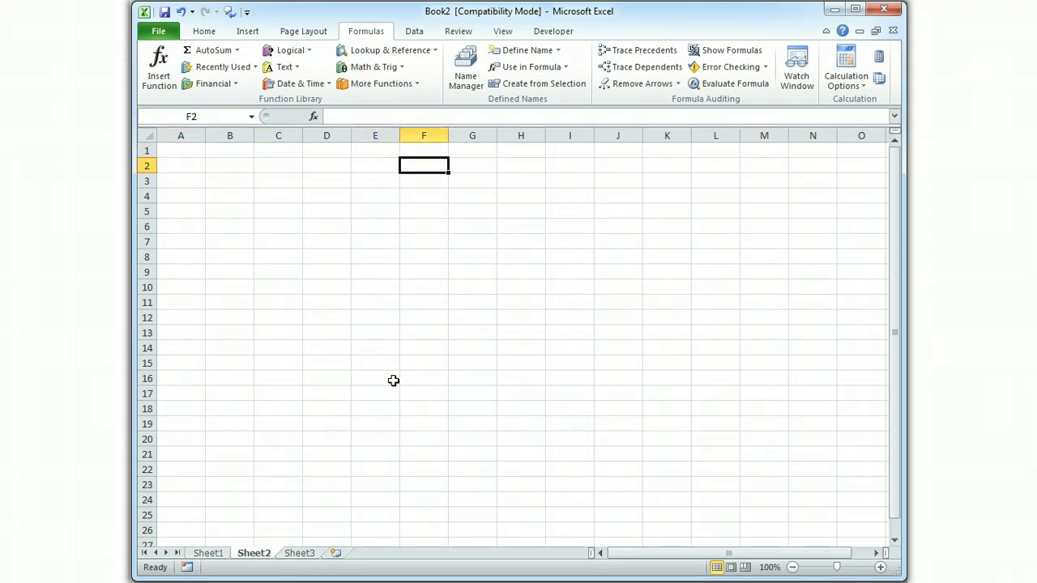
{"action": "type", "text": "1"}
{"action": "key", "text": "Return"}
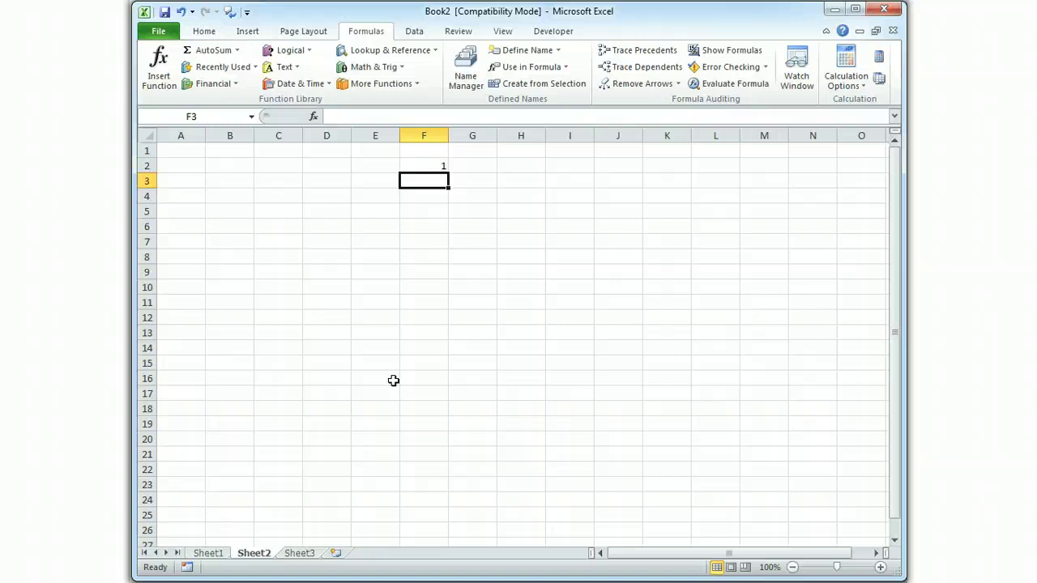
{"action": "type", "text": "2"}
{"action": "key", "text": "Return"}
Extend the number series from F2:F3 down the column to F16.
{"action": "key", "text": "Up"}
{"action": "key", "text": "Up"}
{"action": "key", "text": "shift+Down"}
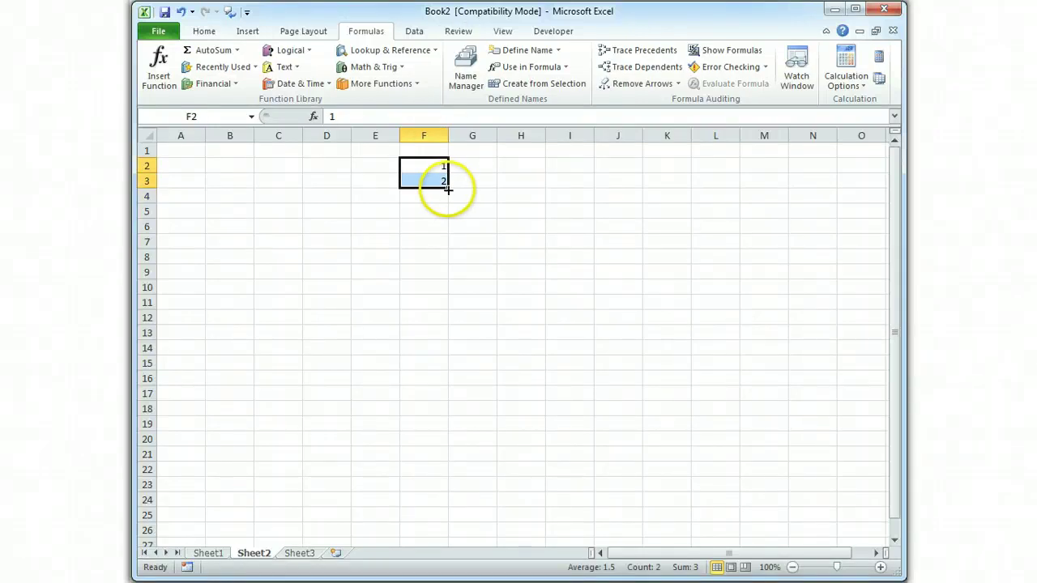
{"action": "left_click_drag", "start_coordinate": [450, 190], "coordinate": [440, 388]}
Enter the formula =COUNT(F2:F16) in cell A2 of Sheet2.
{"action": "left_click", "coordinate": [250, 213]}
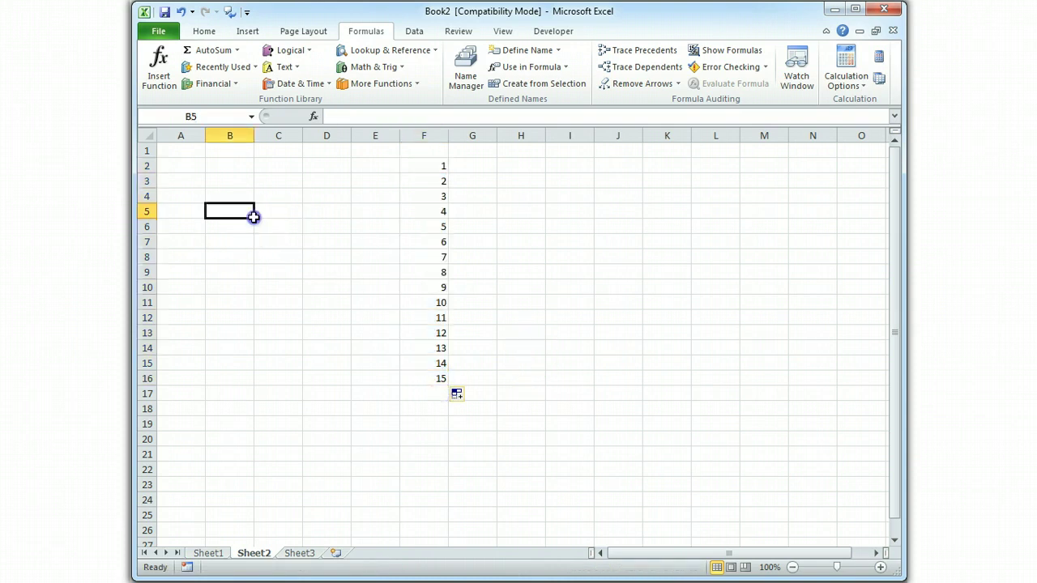
{"action": "left_click", "coordinate": [181, 164]}
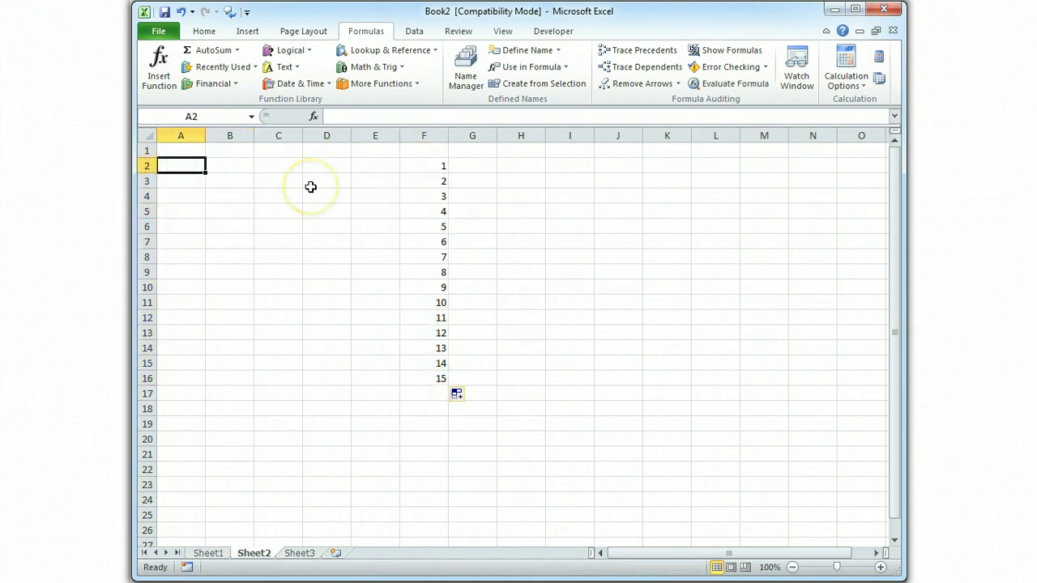
{"action": "type", "text": "=C"}
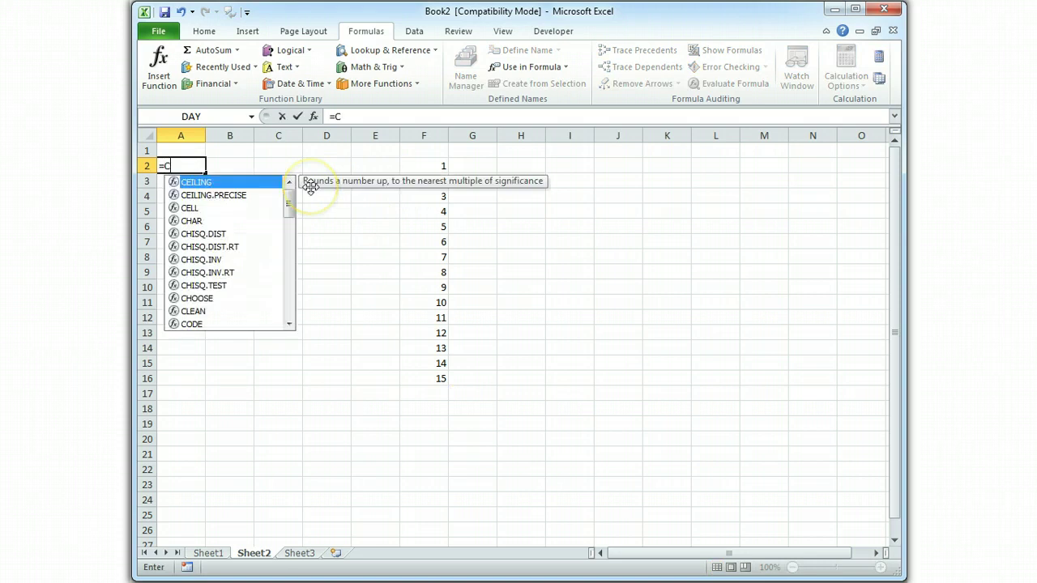
{"action": "type", "text": "OUNT("}
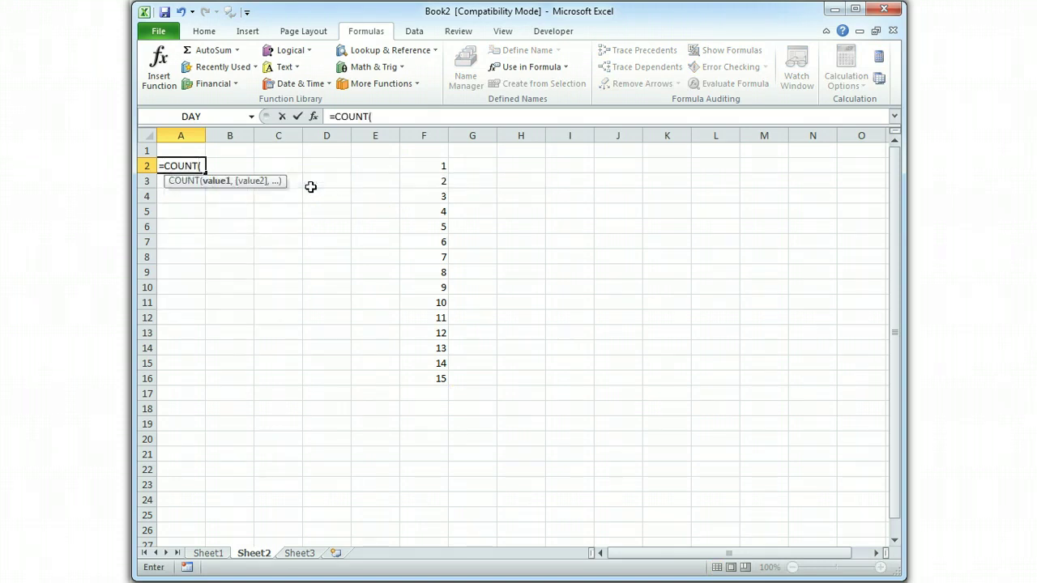
{"action": "left_click_drag", "start_coordinate": [426, 166], "coordinate": [422, 373]}
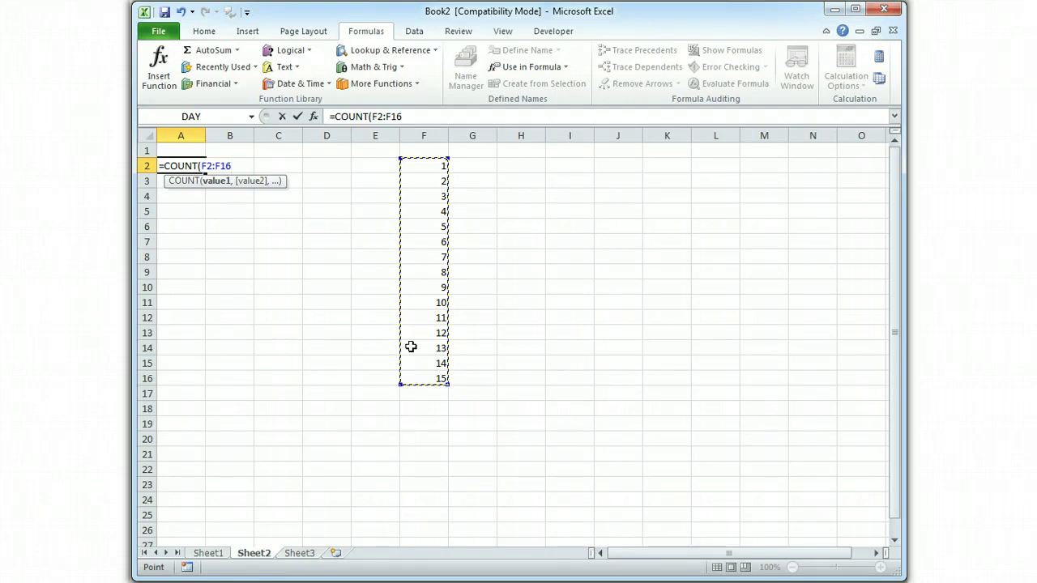
{"action": "type", "text": ")"}
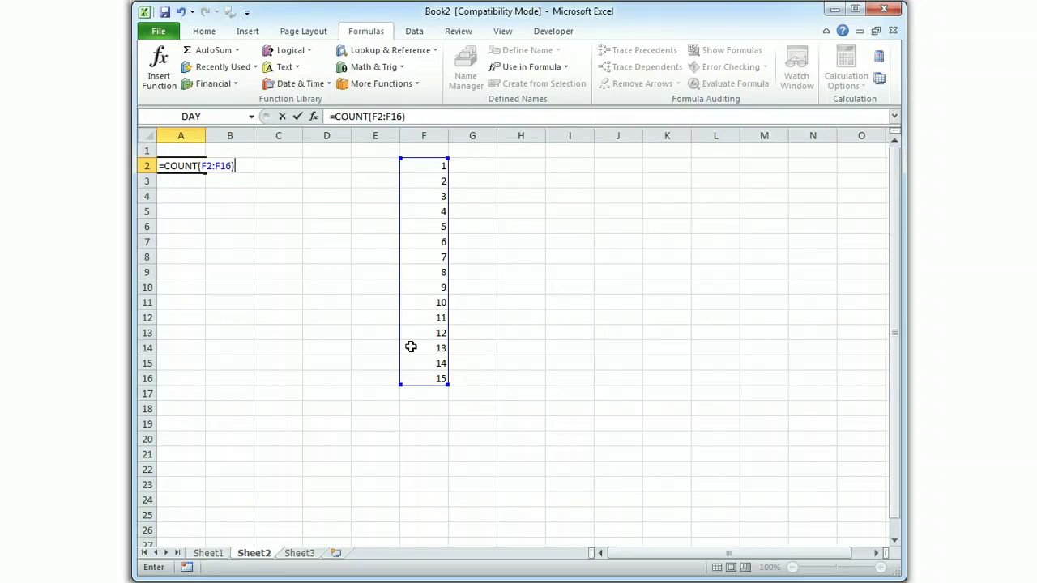
{"action": "key", "text": "Return"}
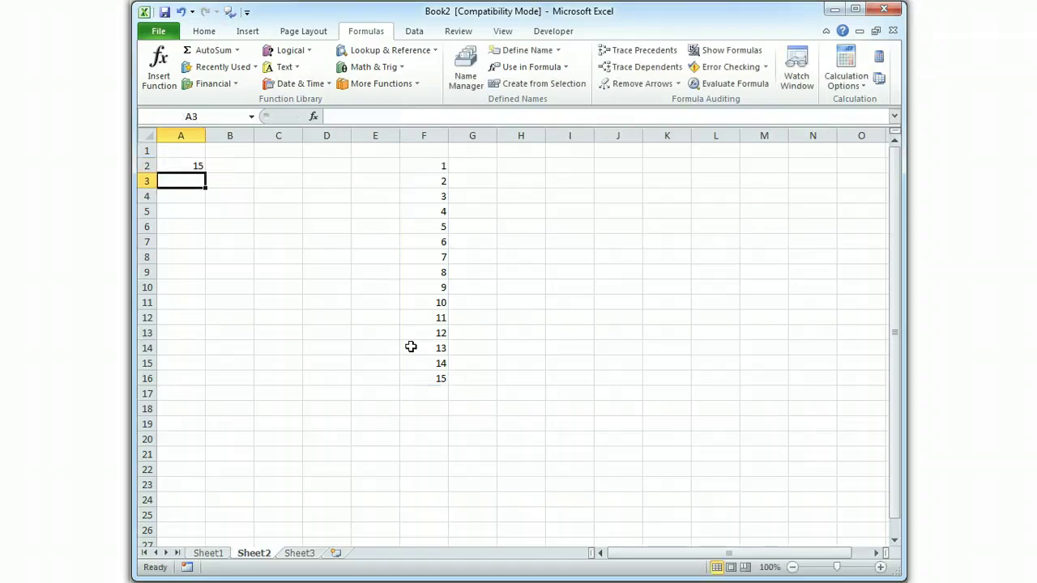
Clear the value 5 from cell F6 within the counted range.
{"action": "key", "text": "Up"}
{"action": "key", "text": "Down"}
{"action": "key", "text": "Down"}
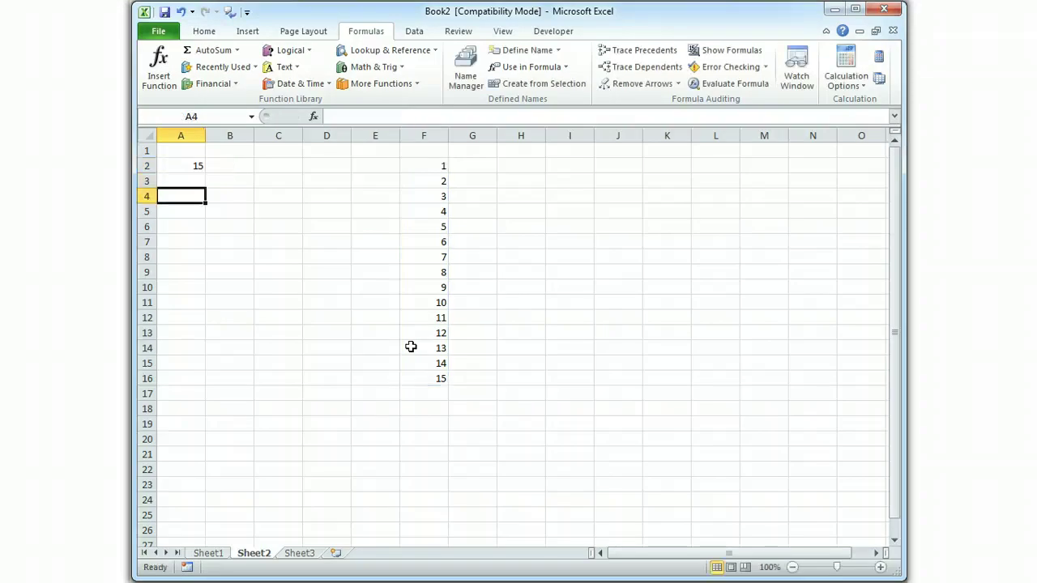
{"action": "key", "text": "Right"}
{"action": "key", "text": "Right"}
{"action": "key", "text": "Right"}
{"action": "key", "text": "Right"}
{"action": "key", "text": "Down"}
{"action": "key", "text": "Down"}
{"action": "key", "text": "Right"}
{"action": "key", "text": "Right"}
{"action": "key", "text": "Left"}
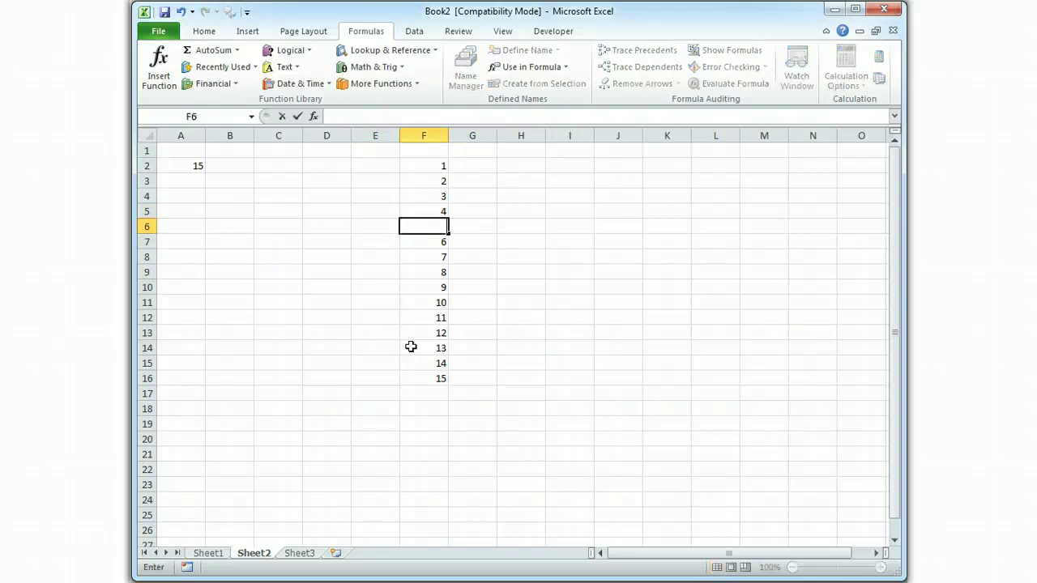
{"action": "key", "text": "Delete"}
Return to cell A2 and examine the COUNT formula's result with F6 empty.
{"action": "key", "text": "Down"}
{"action": "key", "text": "Down"}
{"action": "key", "text": "Up"}
{"action": "key", "text": "Up"}
{"action": "key", "text": "Up"}
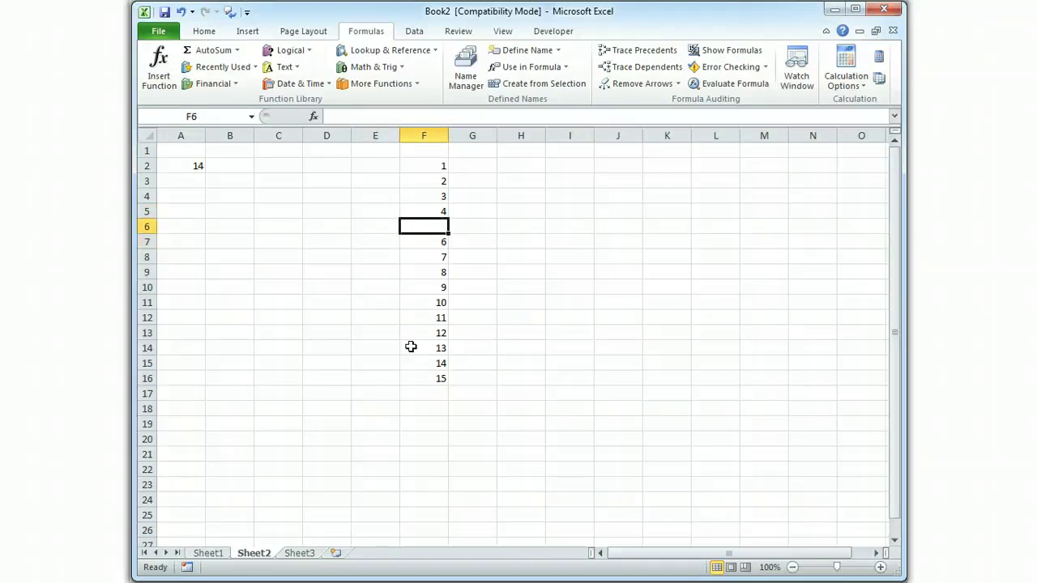
{"action": "key", "text": "Up"}
{"action": "key", "text": "Up"}
{"action": "key", "text": "Up"}
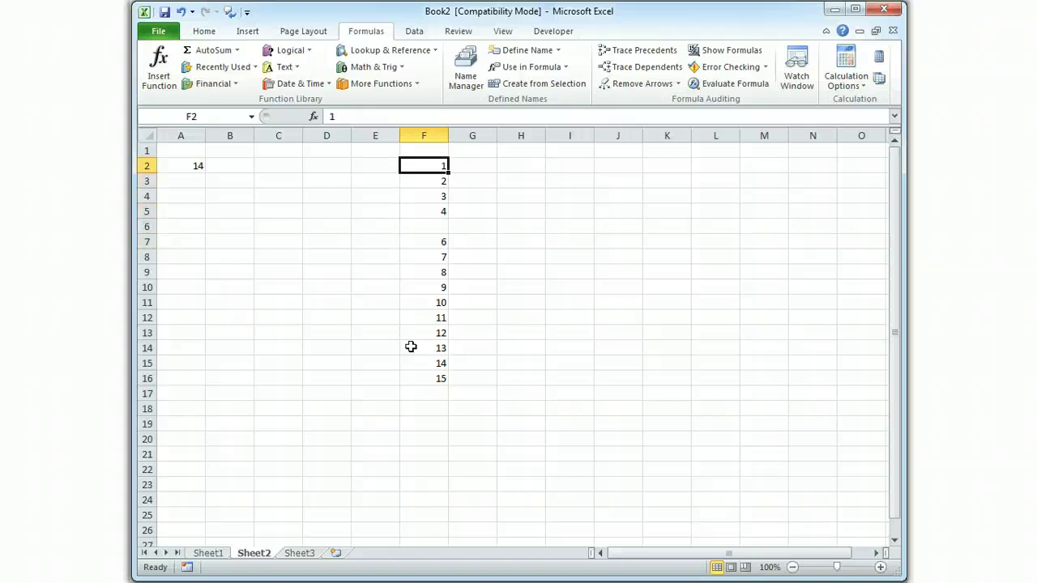
{"action": "key", "text": "Left"}
{"action": "key", "text": "Left"}
{"action": "key", "text": "Left"}
{"action": "key", "text": "Left"}
{"action": "key", "text": "Left"}
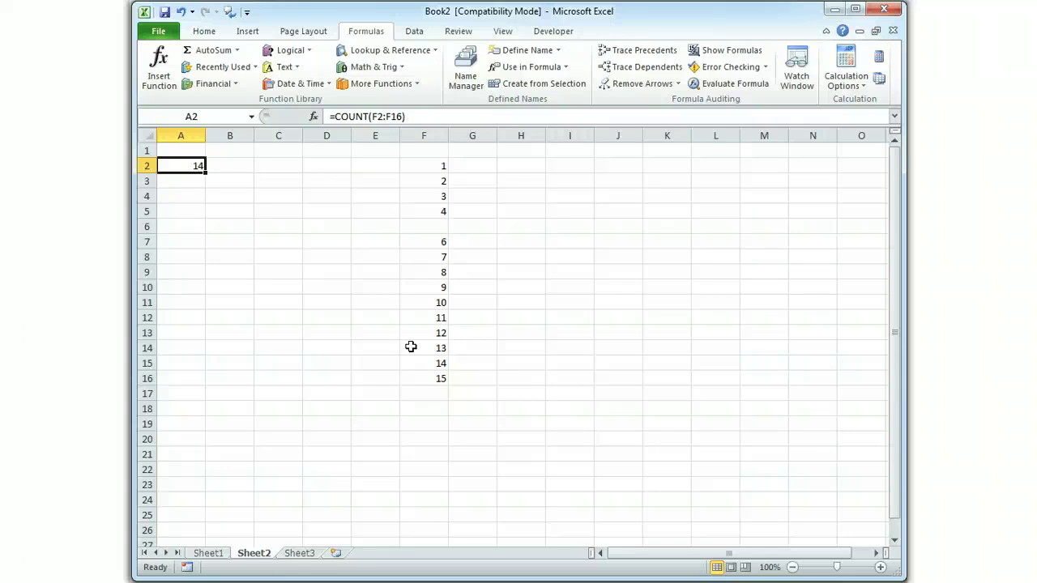
On the empty Sheet1, enter the title "Simple Interest Loan Calculator" in cell A1.
{"action": "left_click", "coordinate": [252, 551]}
{"action": "key", "text": "ctrl+Page_Up"}
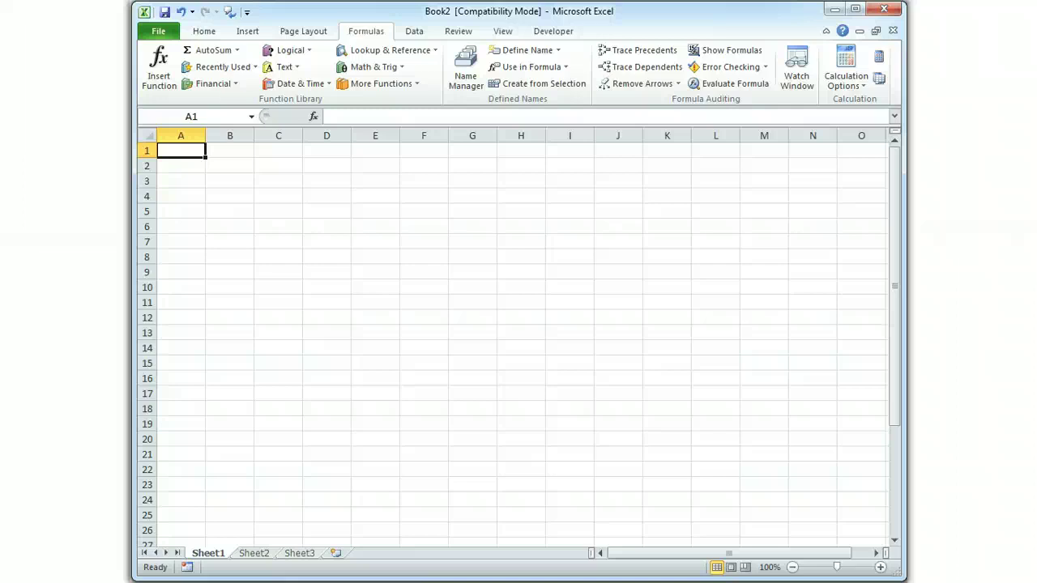
{"action": "type", "text": "sm"}
{"action": "key", "text": "BackSpace"}
{"action": "key", "text": "BackSpace"}
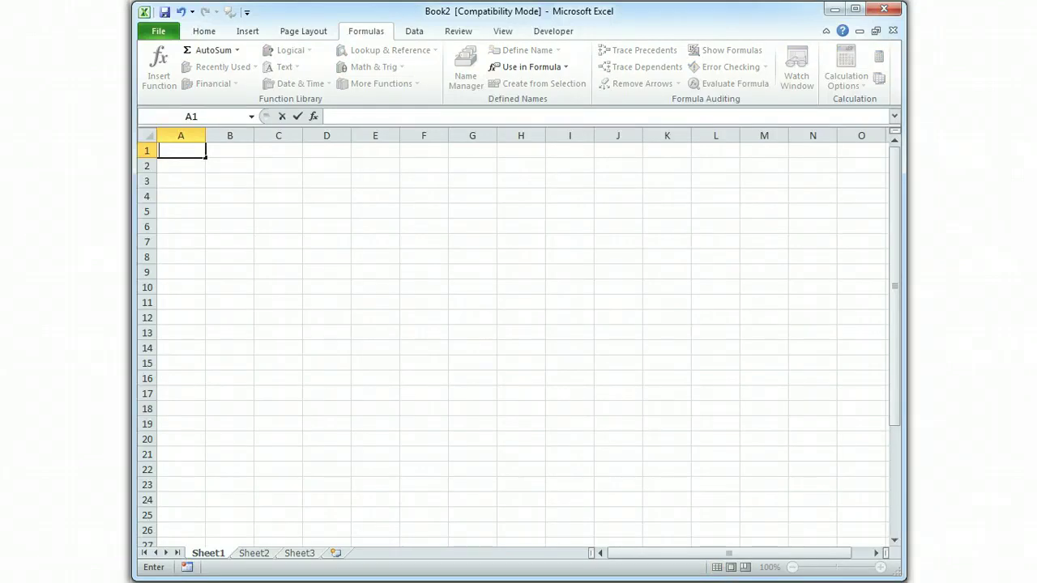
{"action": "type", "text": "i"}
{"action": "key", "text": "BackSpace"}
{"action": "type", "text": "Simple"}
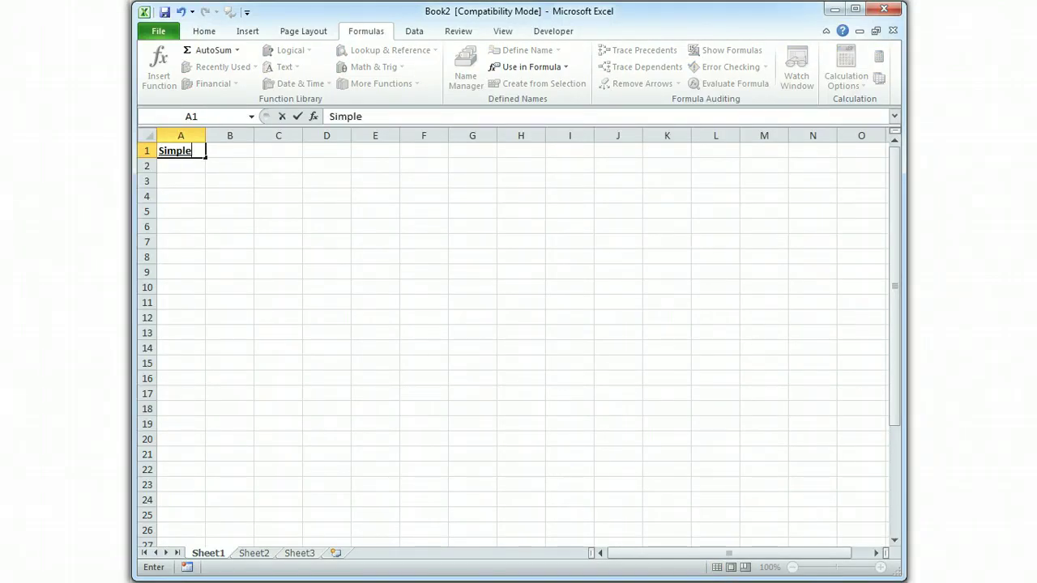
{"action": "type", "text": " Interest Loan C"}
{"action": "key", "text": "BackSpace"}
{"action": "type", "text": "Lo"}
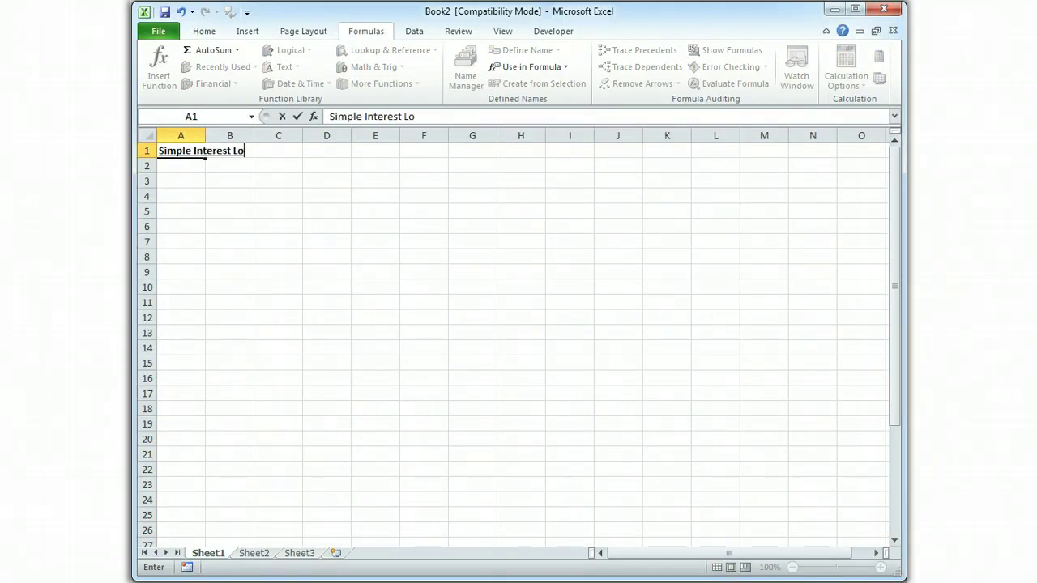
{"action": "type", "text": "an Calculator"}
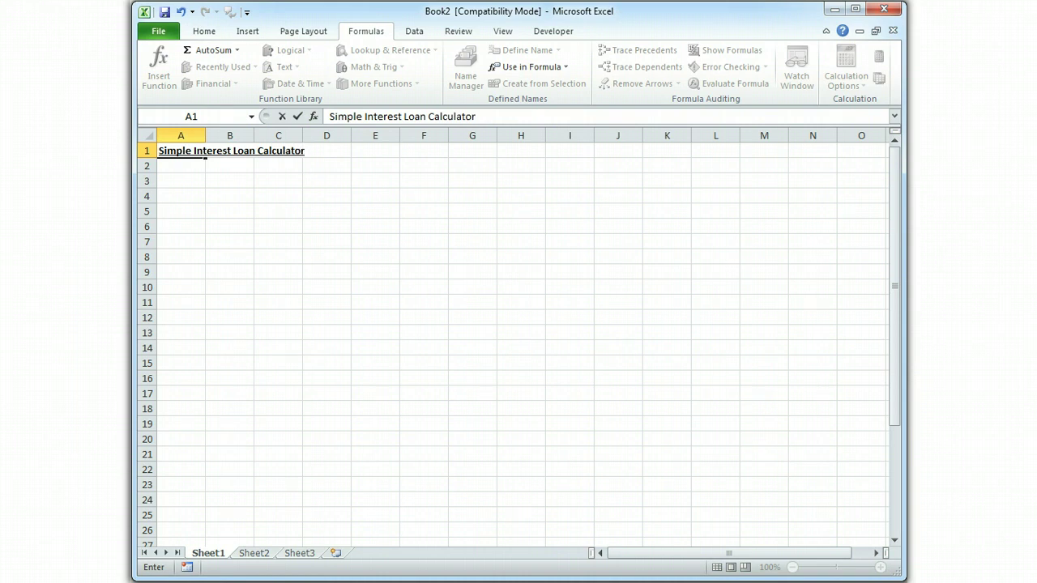
{"action": "key", "text": "Return"}
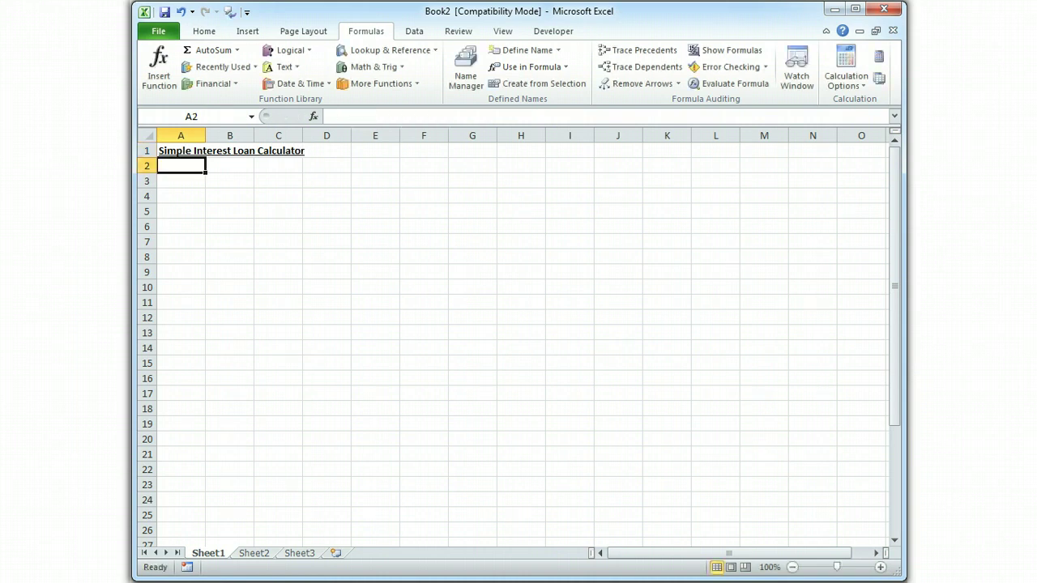
{"action": "type", "text": "Pri"}
{"action": "key", "text": "BackSpace"}
{"action": "key", "text": "BackSpace"}
{"action": "key", "text": "BackSpace"}
{"action": "key", "text": "Escape"}
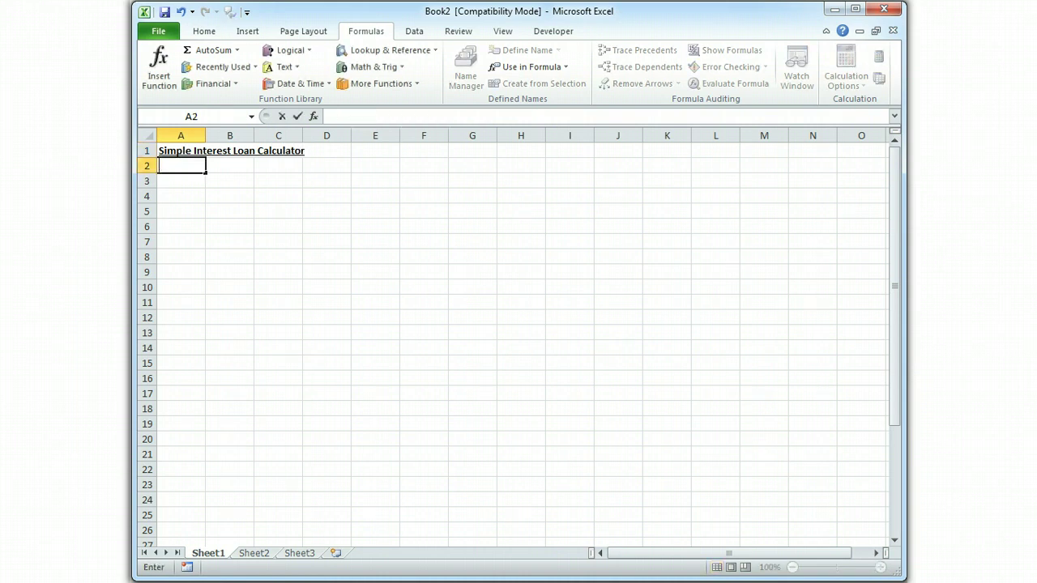
Enter "Prepared by" followed by the author's full name in cell A2.
{"action": "type", "text": "Prya"}
{"action": "key", "text": "BackSpace"}
{"action": "key", "text": "BackSpace"}
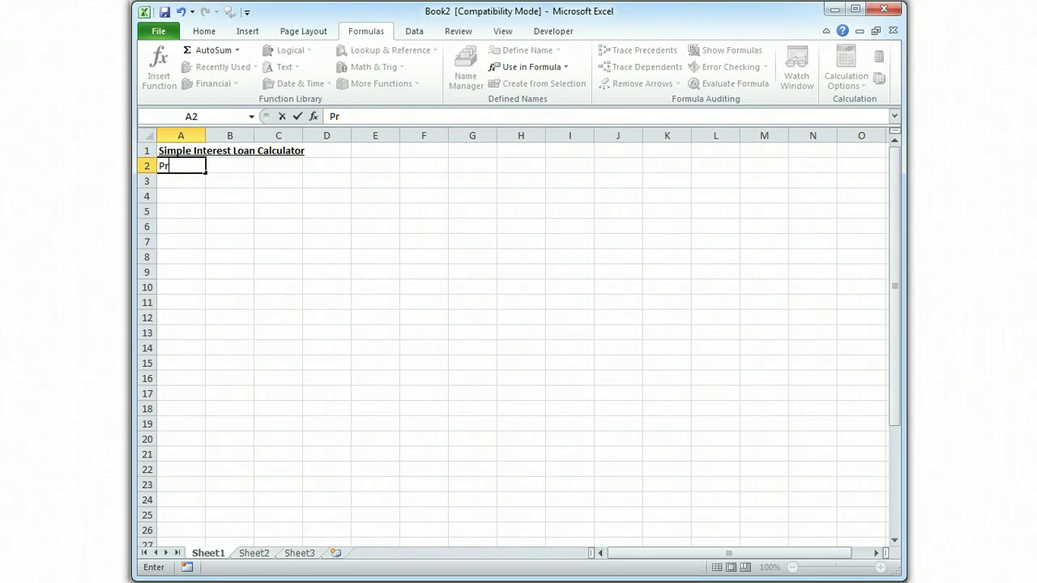
{"action": "type", "text": "eparaed by"}
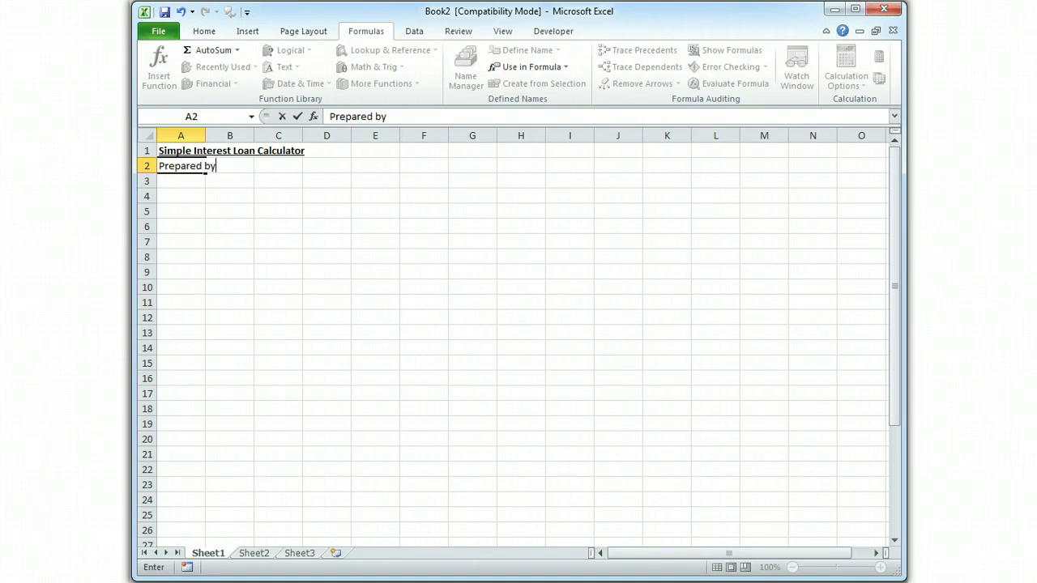
{"action": "type", "text": " J. Brian Watkins"}
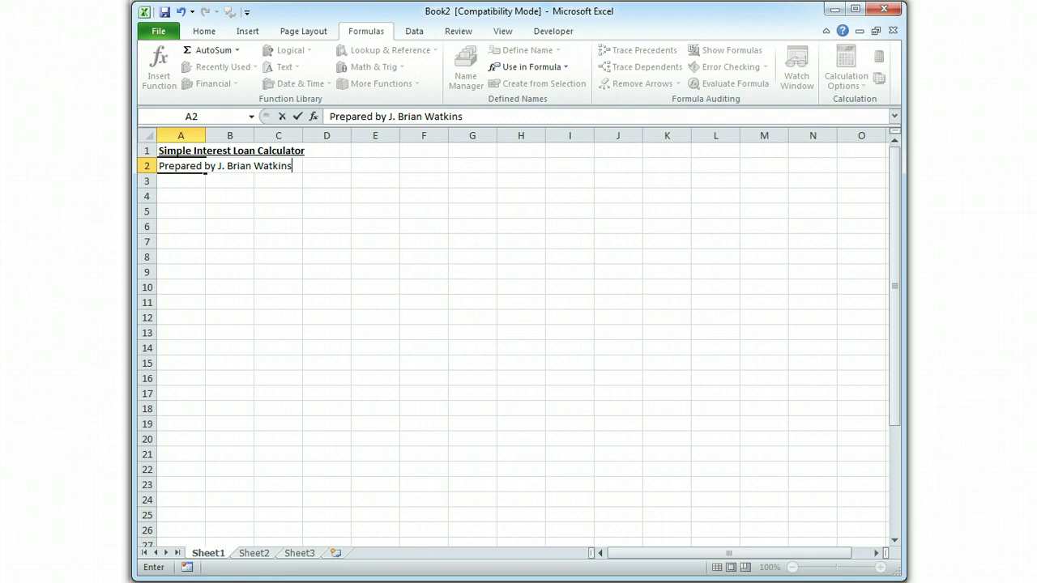
{"action": "key", "text": "Return"}
Enter the preparation date line "Prepared on February 6, 2012" in cell A3.
{"action": "type", "text": "Prepared on "}
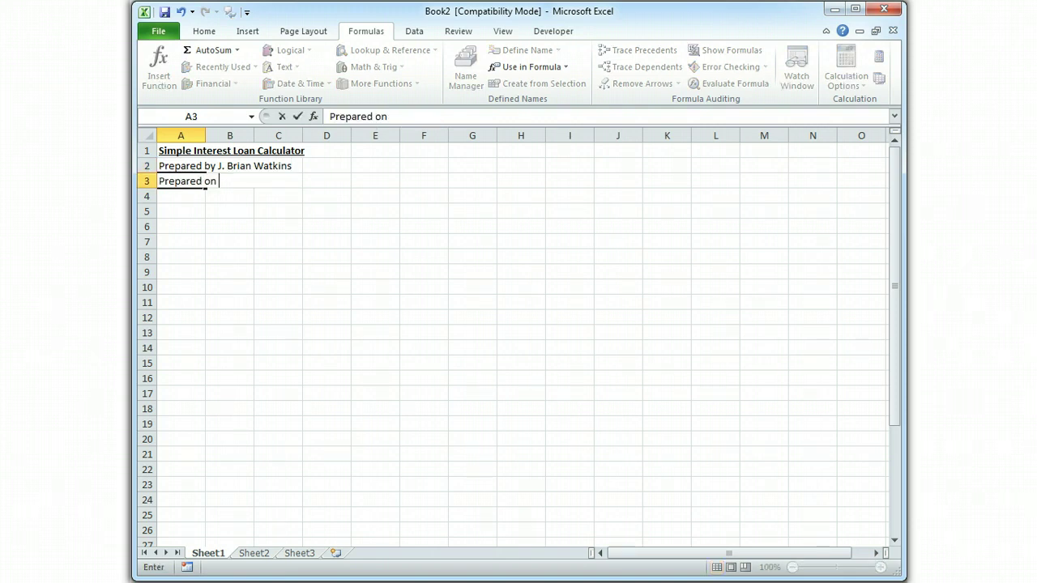
{"action": "type", "text": "February 6, 2012"}
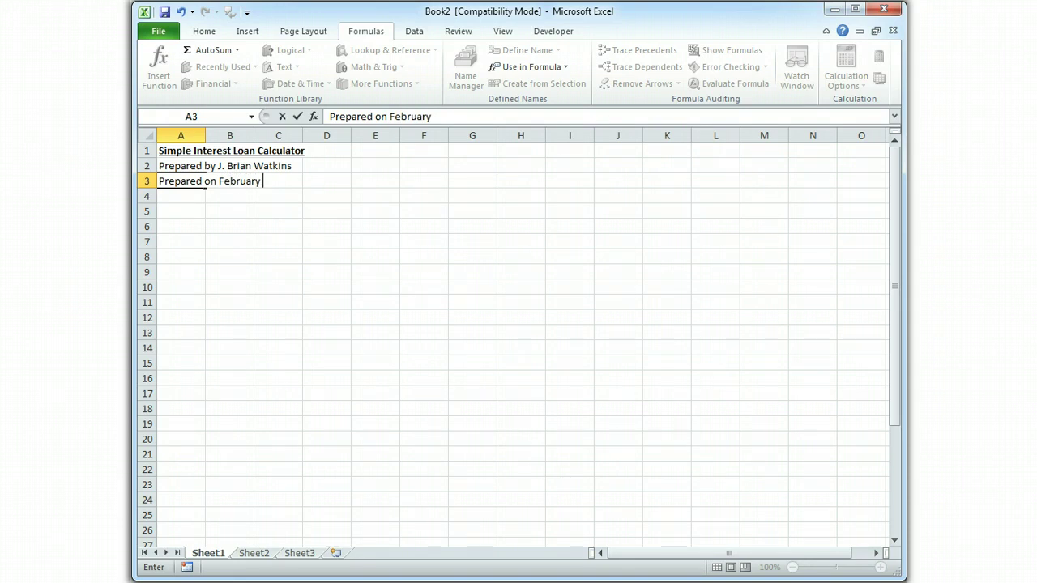
{"action": "key", "text": "Return"}
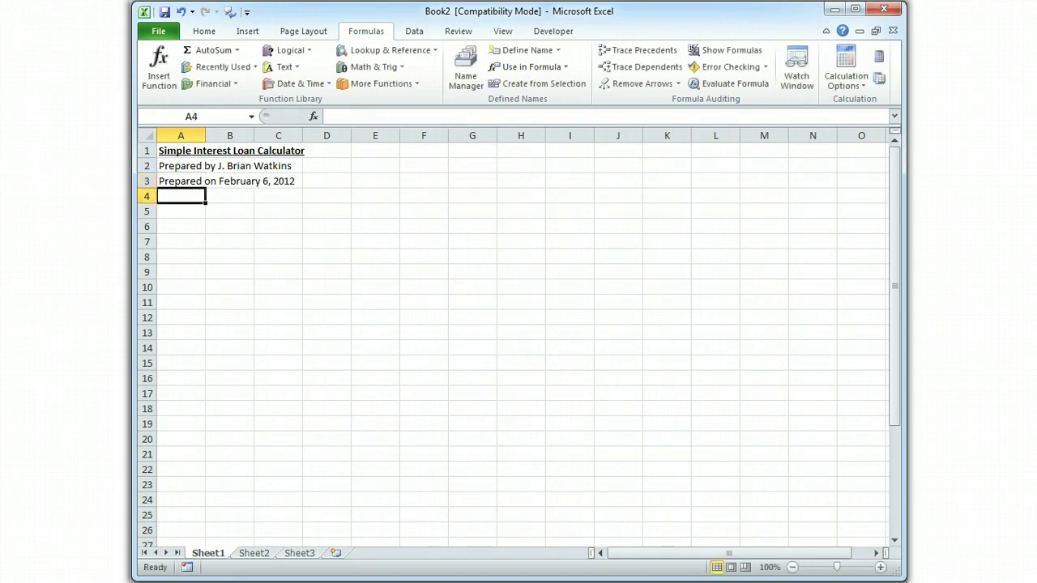
Begin cell A4 with the text "Purpose: This calculator will prepare a table showing the interest payments to be made on a".
{"action": "type", "text": "Purpose:"}
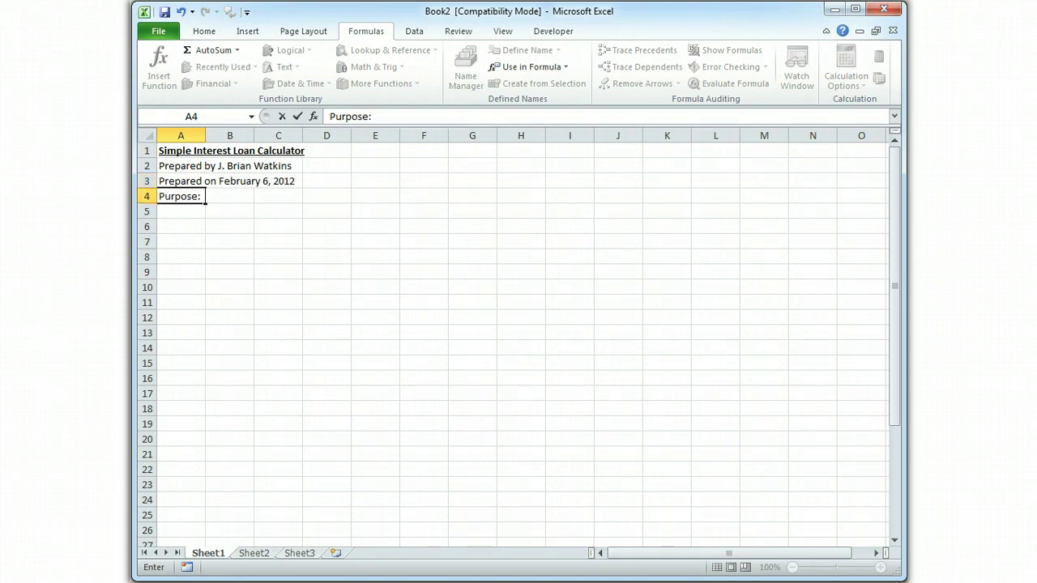
{"action": "type", "text": "  This calcul"}
{"action": "type", "text": "ator"}
{"action": "type", "text": "l prep"}
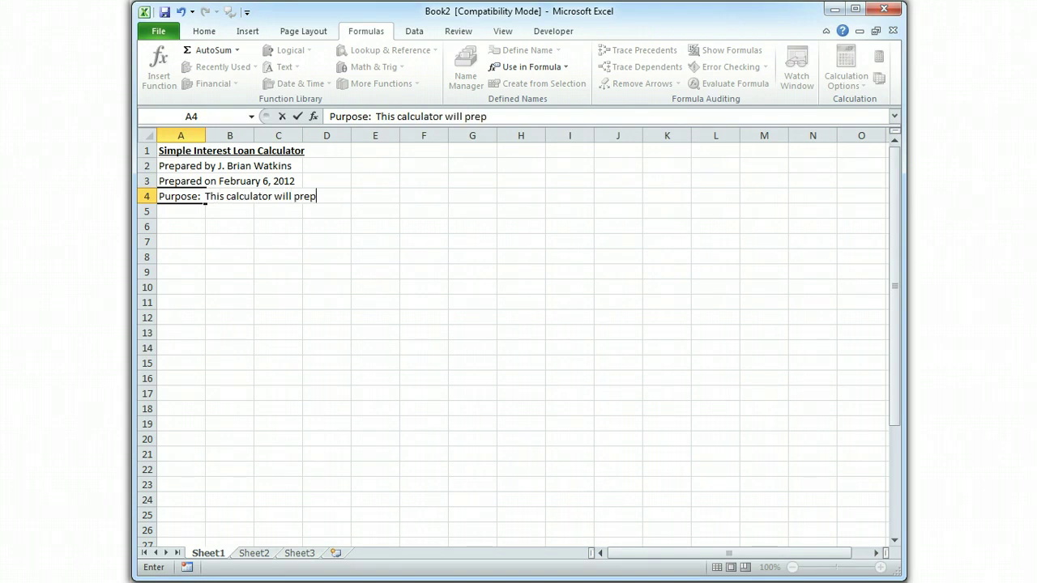
{"action": "type", "text": "are a table shoing th"}
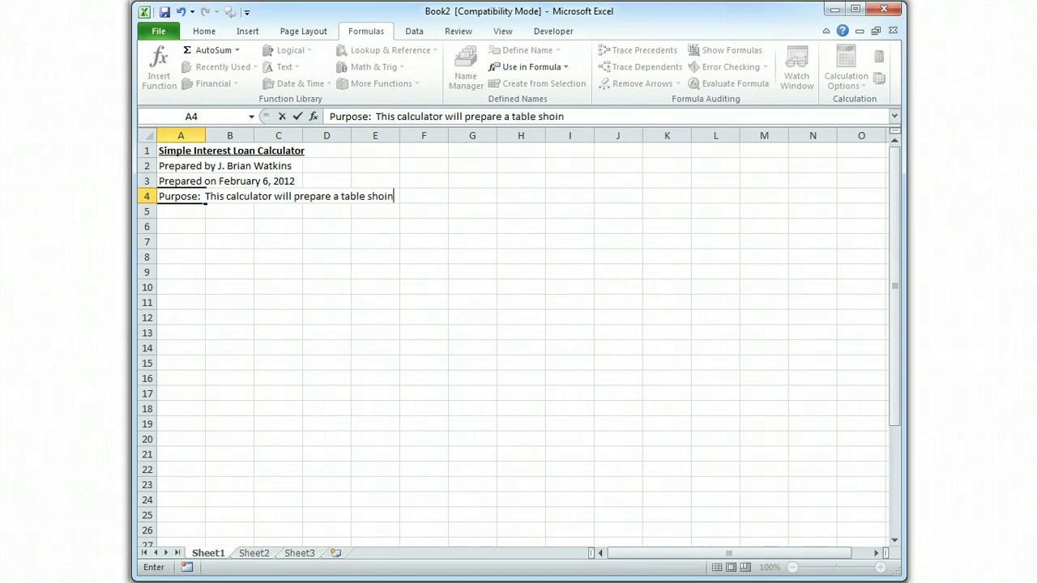
{"action": "key", "text": "BackSpace"}
{"action": "key", "text": "BackSpace"}
{"action": "key", "text": "BackSpace"}
{"action": "key", "text": "BackSpace"}
{"action": "key", "text": "BackSpace"}
{"action": "key", "text": "BackSpace"}
{"action": "type", "text": "wing the interest paymen"}
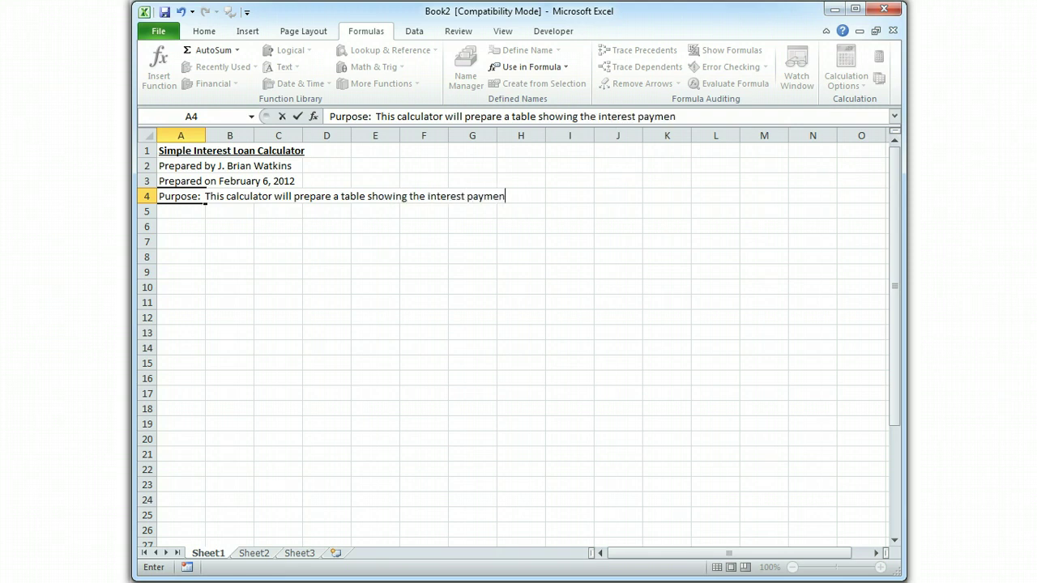
{"action": "type", "text": "ts to be made on a "}
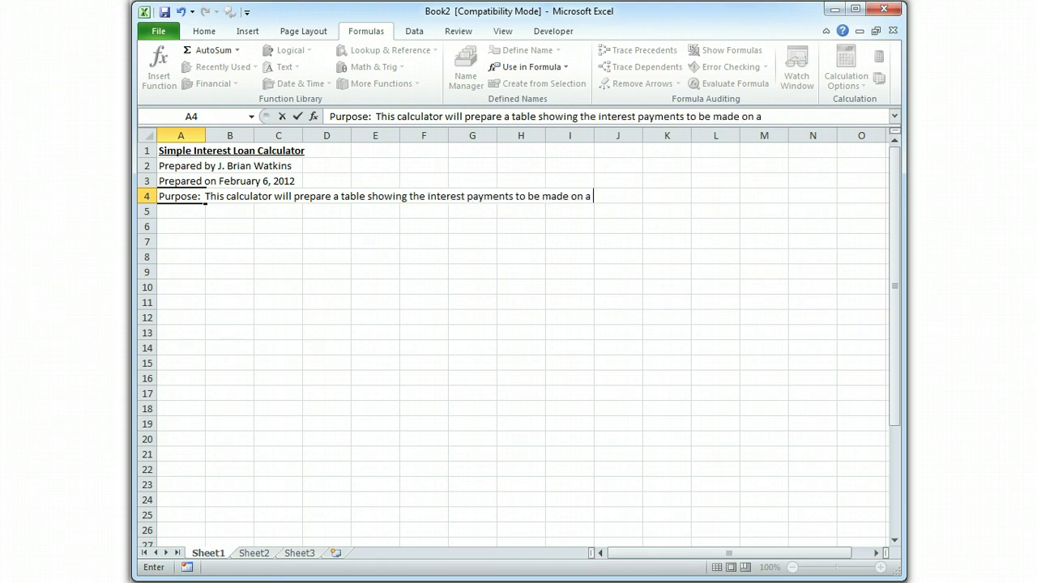
Finish the A4 purpose statement with "simple interest obligation of any amount and any rate over a user selected number of years.".
{"action": "type", "text": "simple interest obligation"}
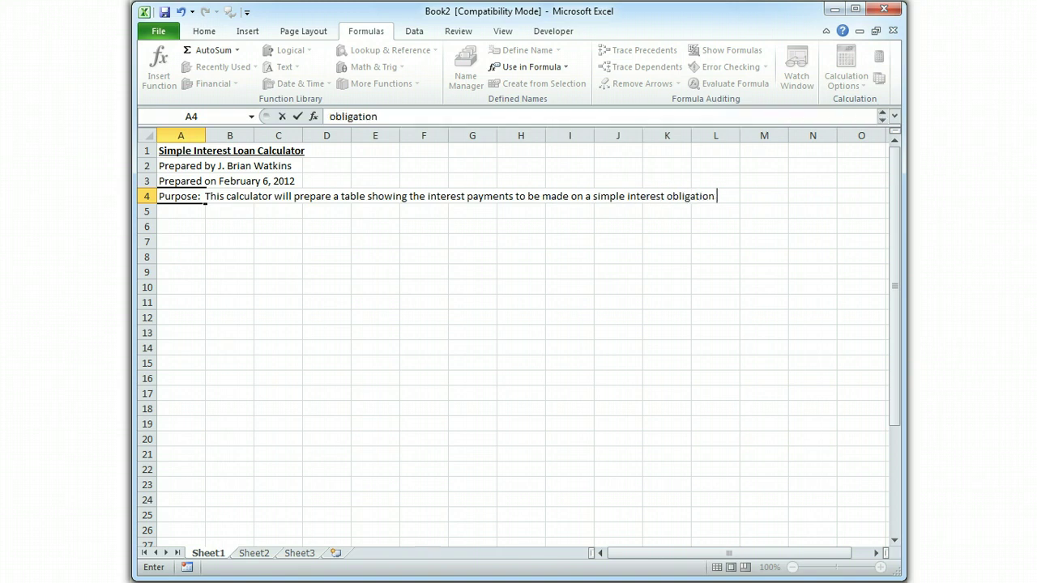
{"action": "type", "text": " of any amount"}
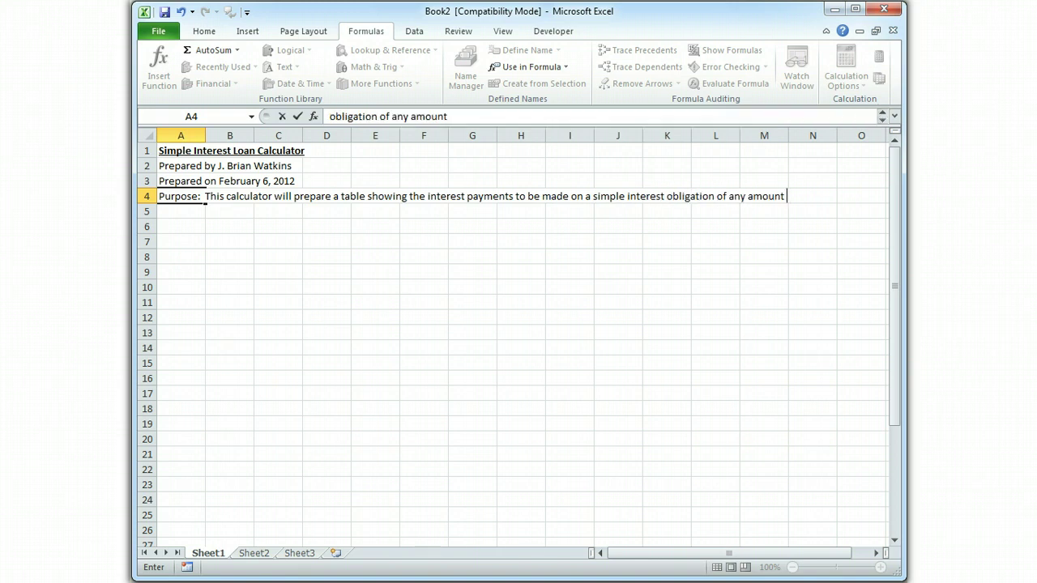
{"action": "type", "text": " and"}
{"action": "type", "text": " any rate o"}
{"action": "type", "text": "r over a user"}
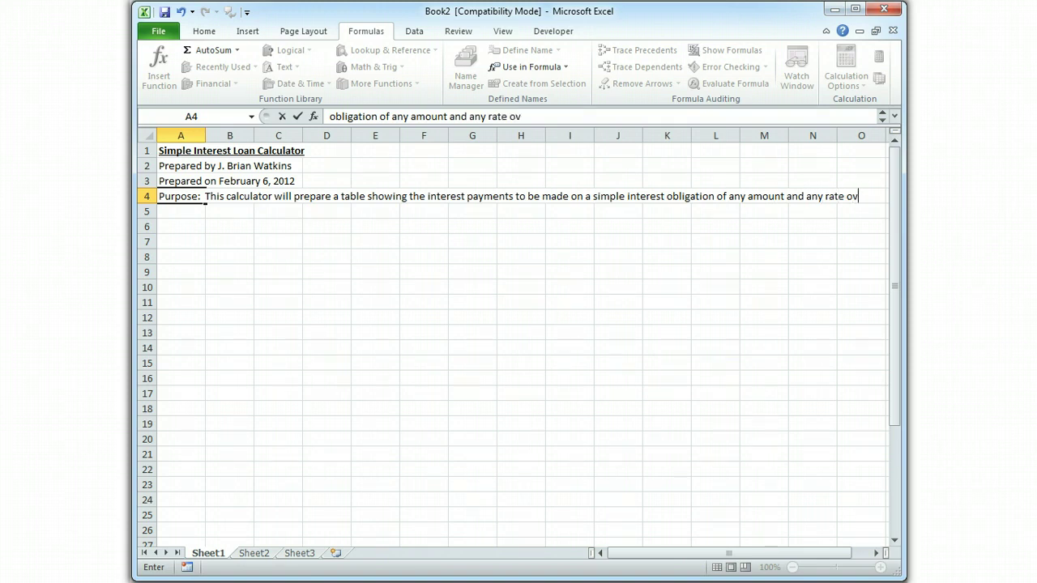
{"action": "type", "text": " se"}
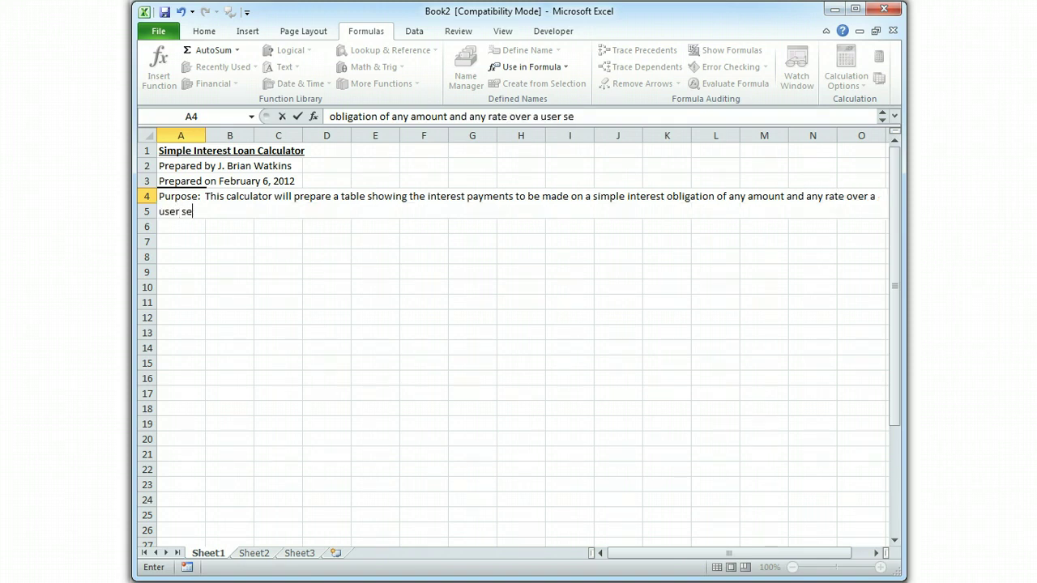
{"action": "type", "text": "lected number of years"}
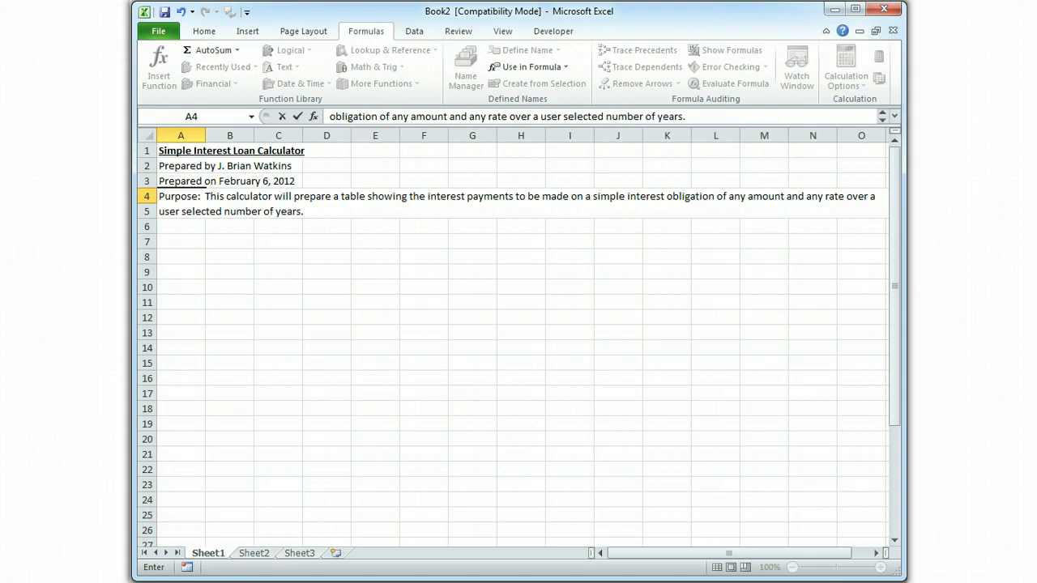
{"action": "type", "text": "."}
{"action": "key", "text": "Return"}
Wrap the purpose text and apply Merge & Center across cells A4:F4.
{"action": "left_click", "coordinate": [180, 196]}
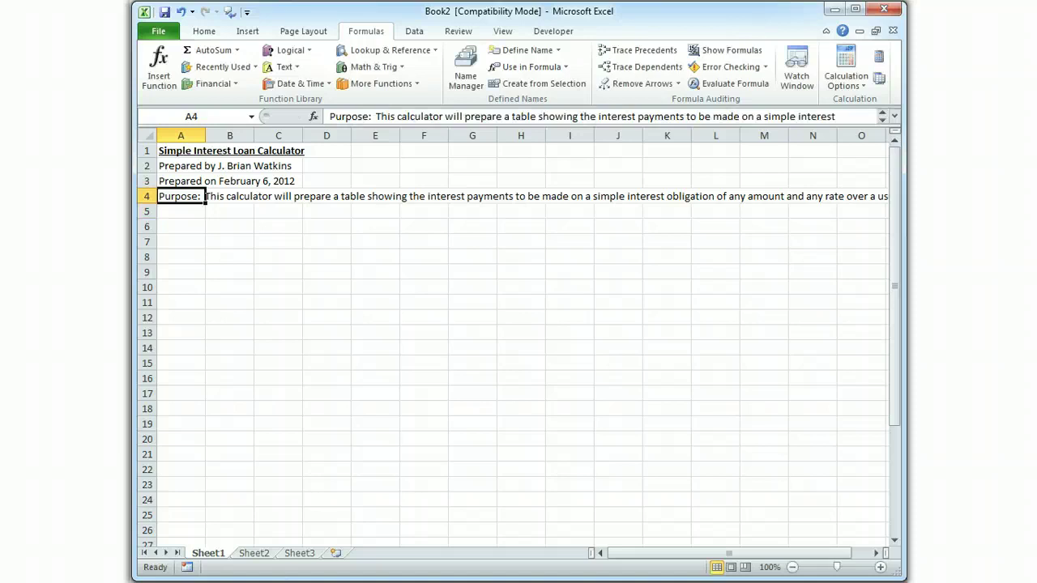
{"action": "left_click_drag", "start_coordinate": [205, 196], "coordinate": [448, 196]}
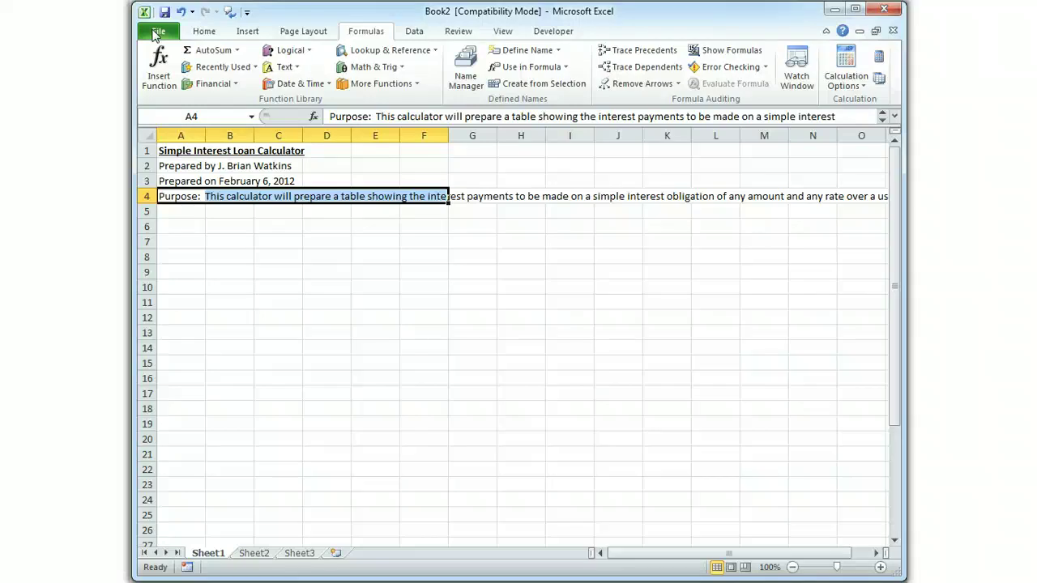
{"action": "left_click", "coordinate": [204, 33]}
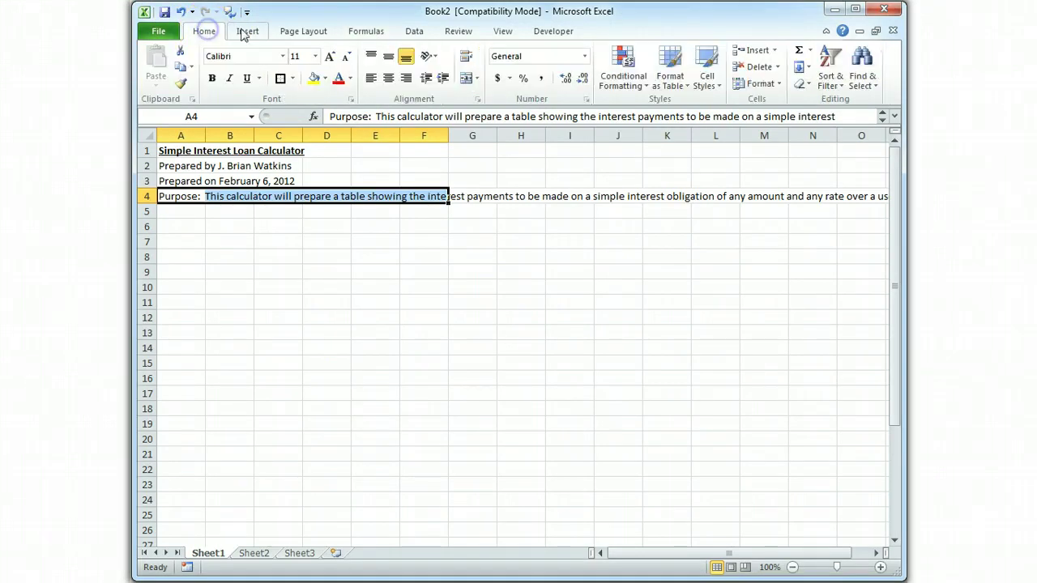
{"action": "left_click", "coordinate": [468, 58]}
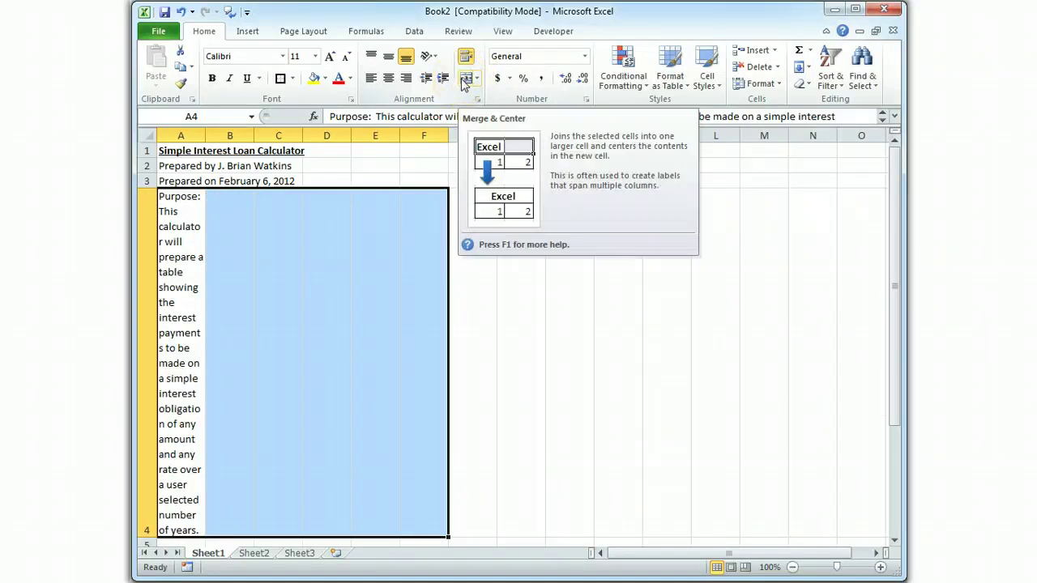
{"action": "left_click", "coordinate": [466, 84]}
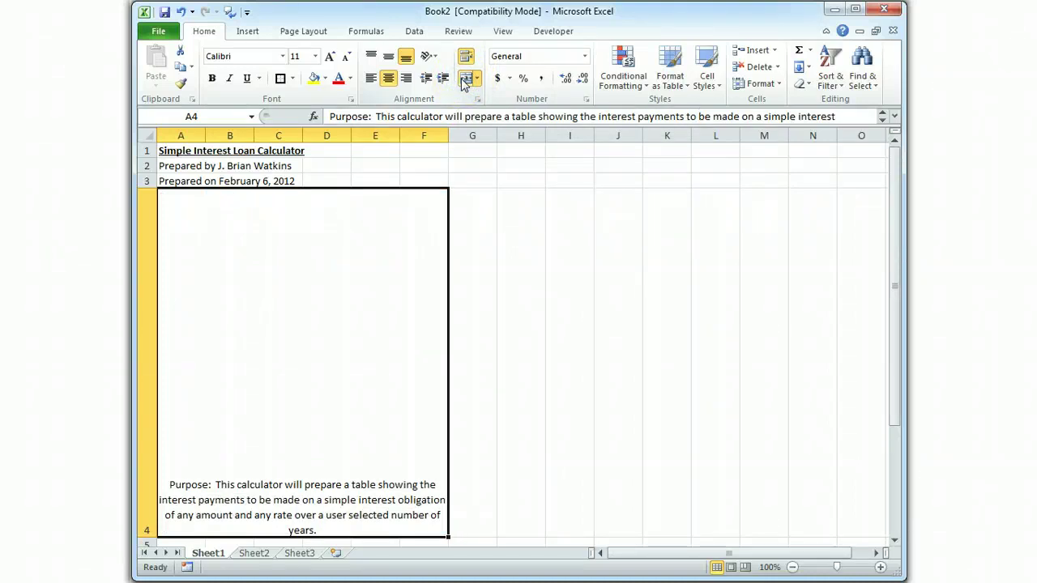
Align the merged purpose text to the top and left of its cell, and shrink row 4 to fit the text.
{"action": "left_click", "coordinate": [366, 58]}
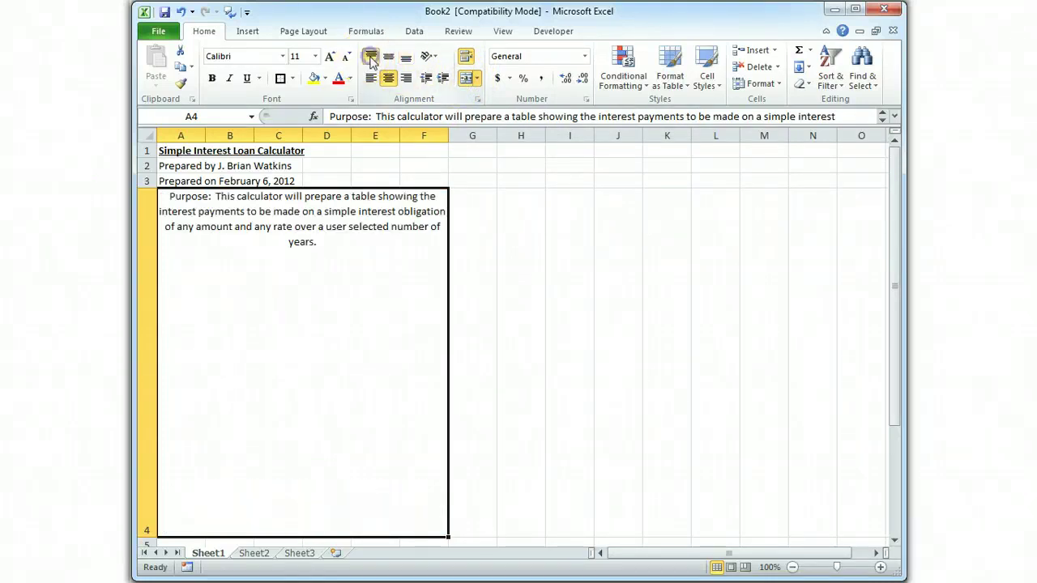
{"action": "left_click", "coordinate": [369, 78]}
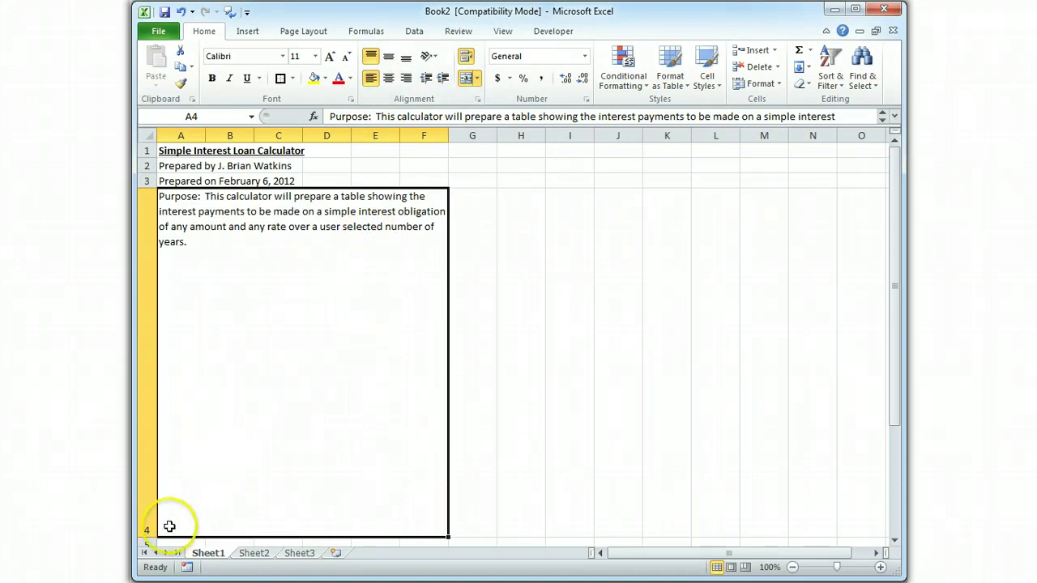
{"action": "left_click_drag", "start_coordinate": [146, 536], "coordinate": [150, 252]}
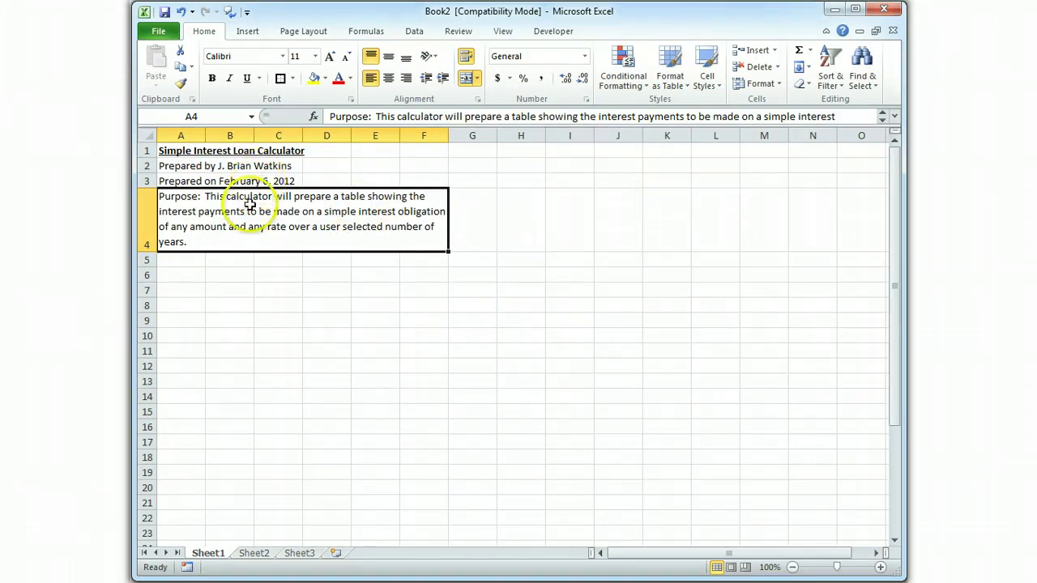
Save the workbook to the Desktop as "Acct 232A Simple Interest Calculator Exam Four" in Excel Workbook format.
{"action": "left_click", "coordinate": [159, 31]}
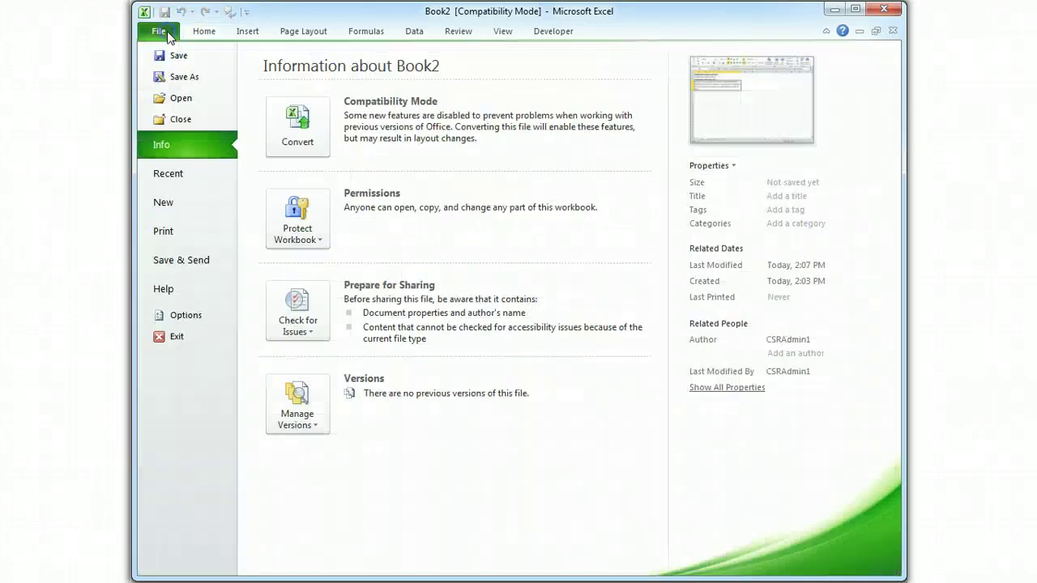
{"action": "left_click", "coordinate": [178, 76]}
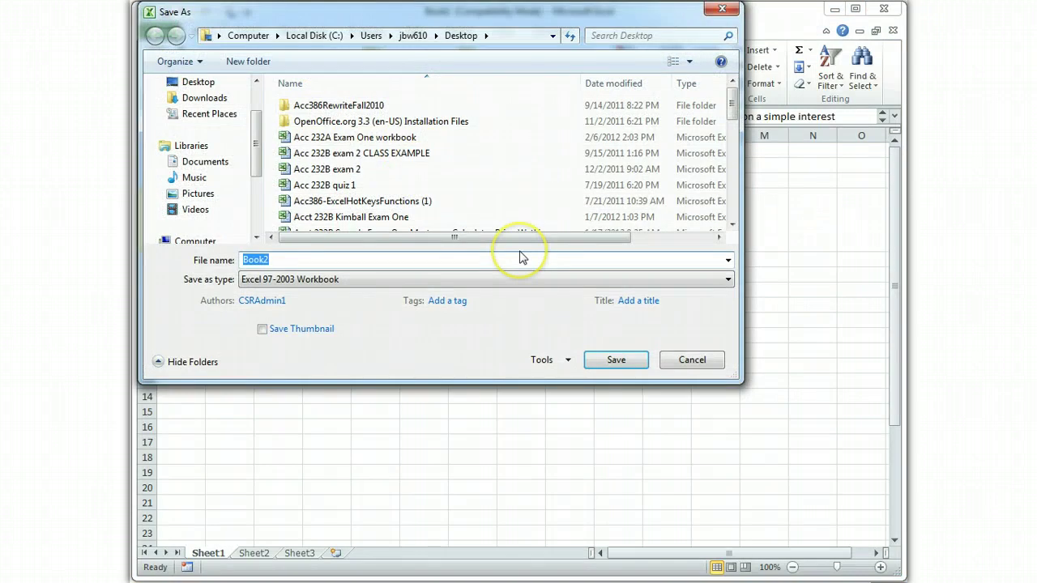
{"action": "type", "text": "Acct "}
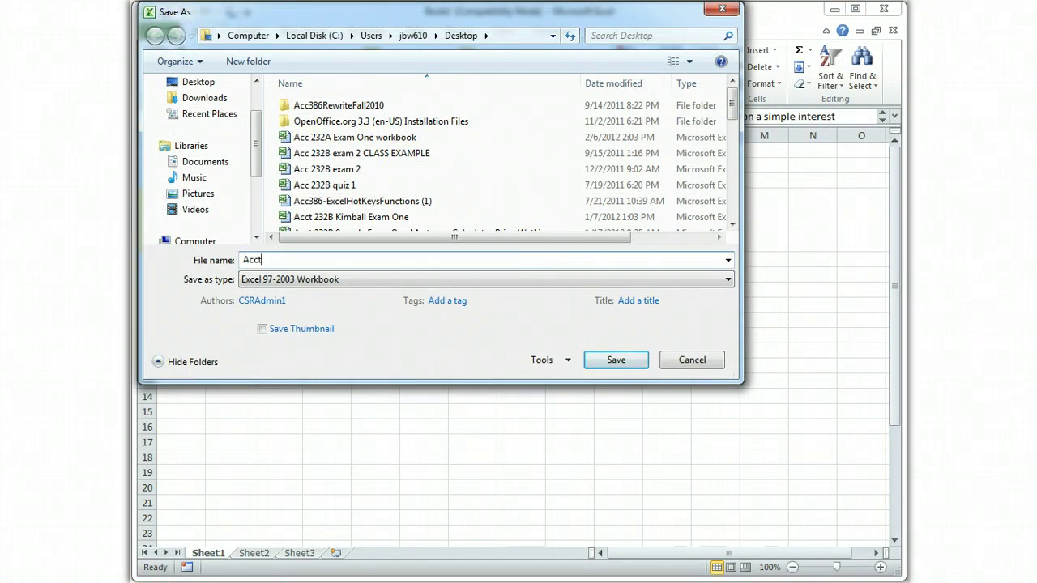
{"action": "type", "text": "232A E"}
{"action": "key", "text": "BackSpace"}
{"action": "type", "text": "Simple Interest Calculator "}
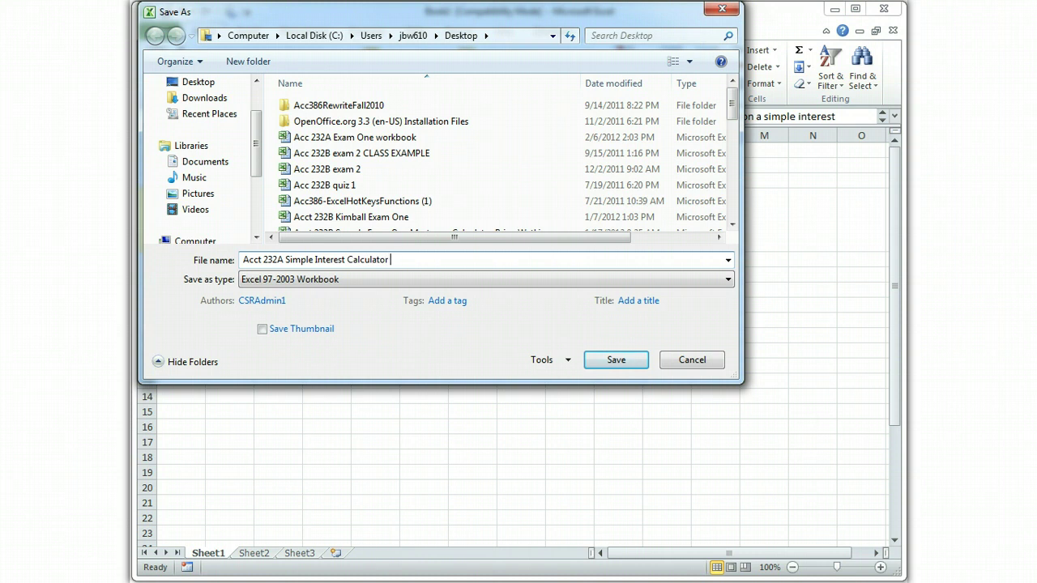
{"action": "type", "text": "Exam Four"}
{"action": "left_click", "coordinate": [725, 279]}
{"action": "left_click", "coordinate": [466, 292]}
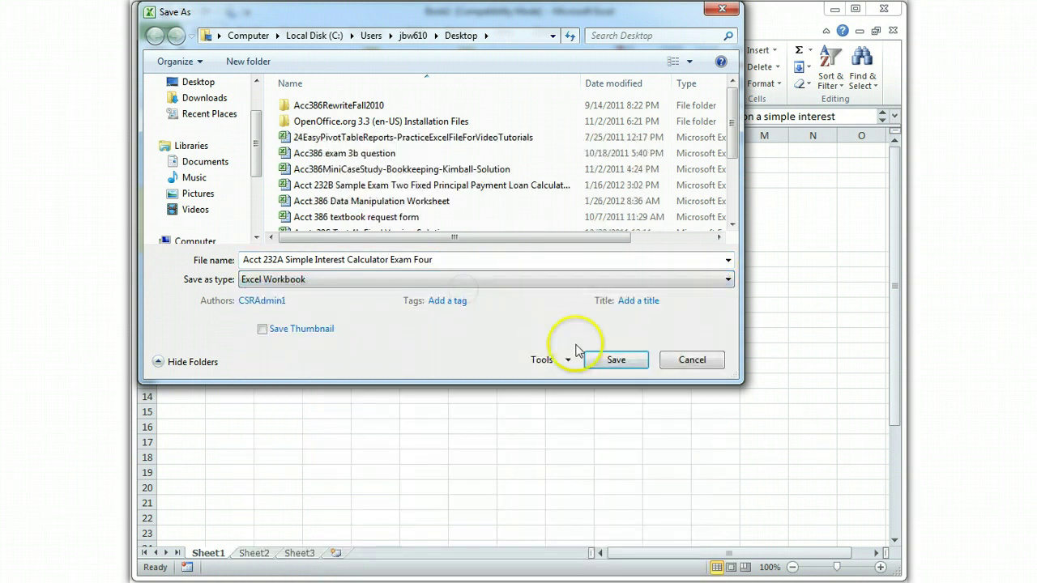
{"action": "left_click", "coordinate": [613, 361]}
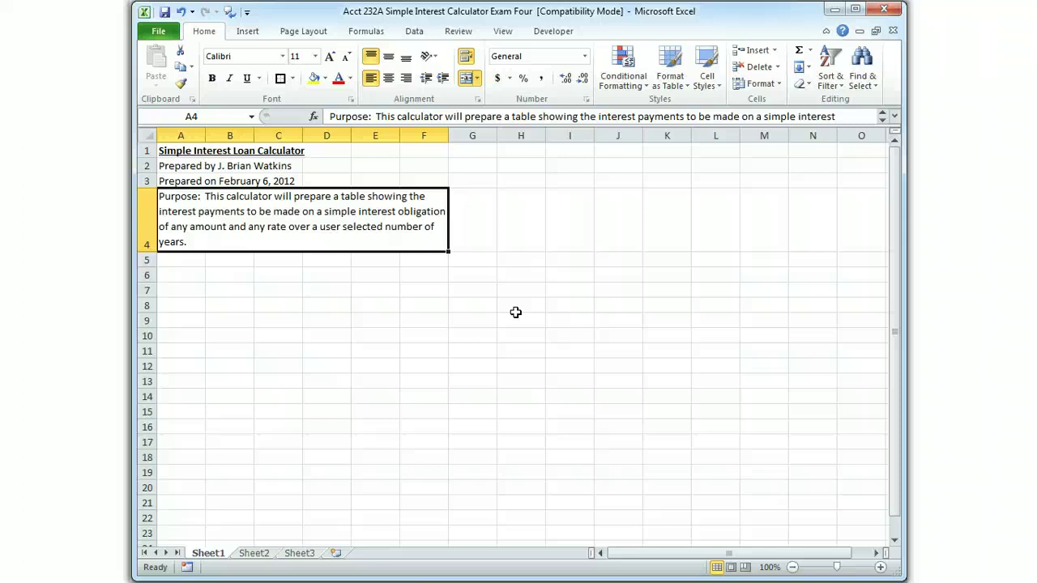
Enter the heading "Data Section" in cell A6.
{"action": "key", "text": "Down"}
{"action": "key", "text": "Down"}
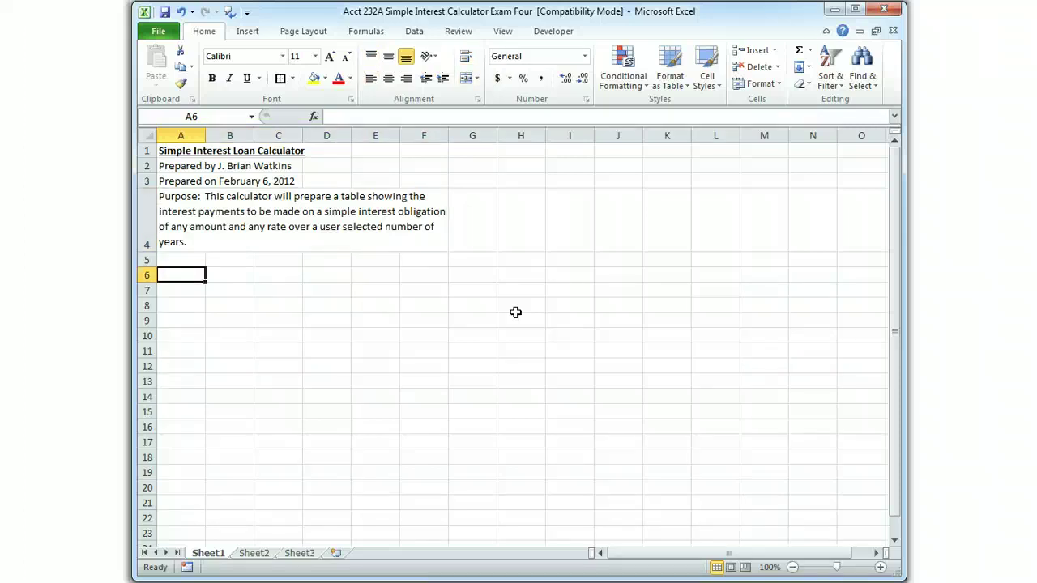
{"action": "type", "text": "Data SEction"}
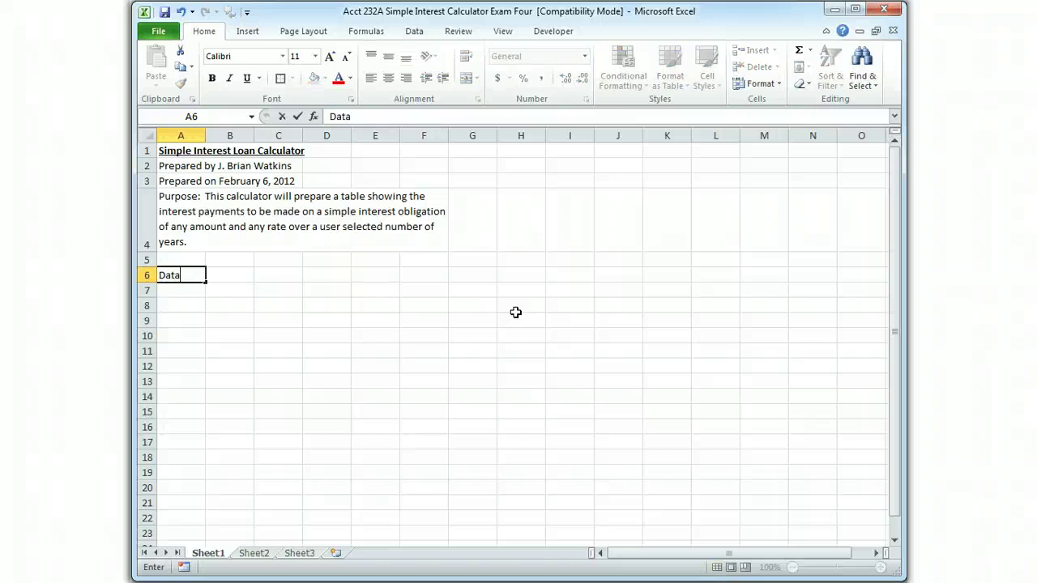
{"action": "key", "text": "BackSpace"}
{"action": "key", "text": "BackSpace"}
{"action": "key", "text": "BackSpace"}
{"action": "key", "text": "BackSpace"}
{"action": "key", "text": "BackSpace"}
{"action": "key", "text": "BackSpace"}
{"action": "type", "text": "ection"}
{"action": "key", "text": "BackSpace"}
{"action": "key", "text": "BackSpace"}
{"action": "key", "text": "BackSpace"}
{"action": "type", "text": "ion"}
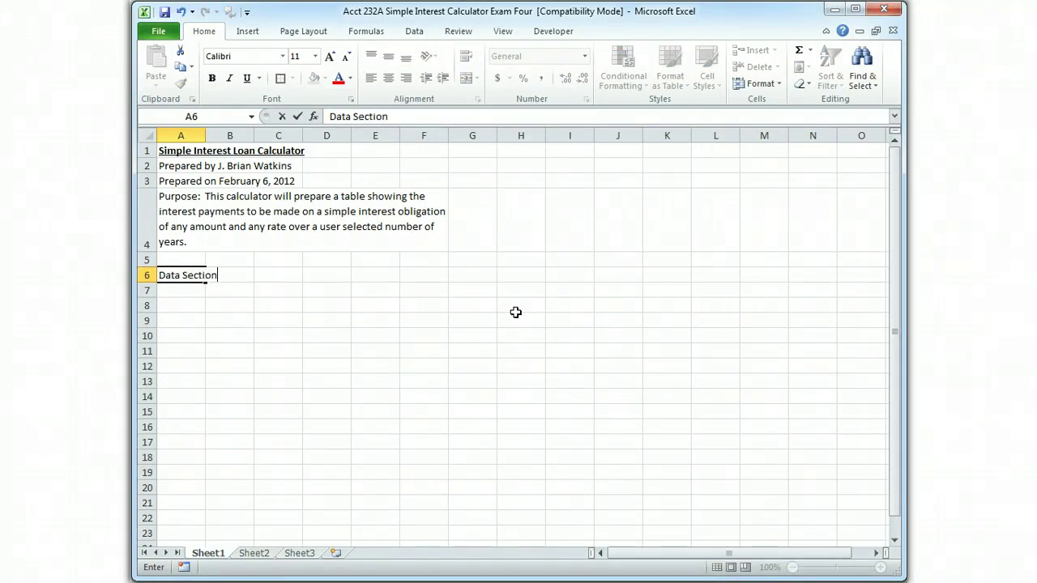
Make the "Data Section" heading in A6 bold and underlined.
{"action": "key", "text": "ctrl+b"}
{"action": "key", "text": "ctrl+u"}
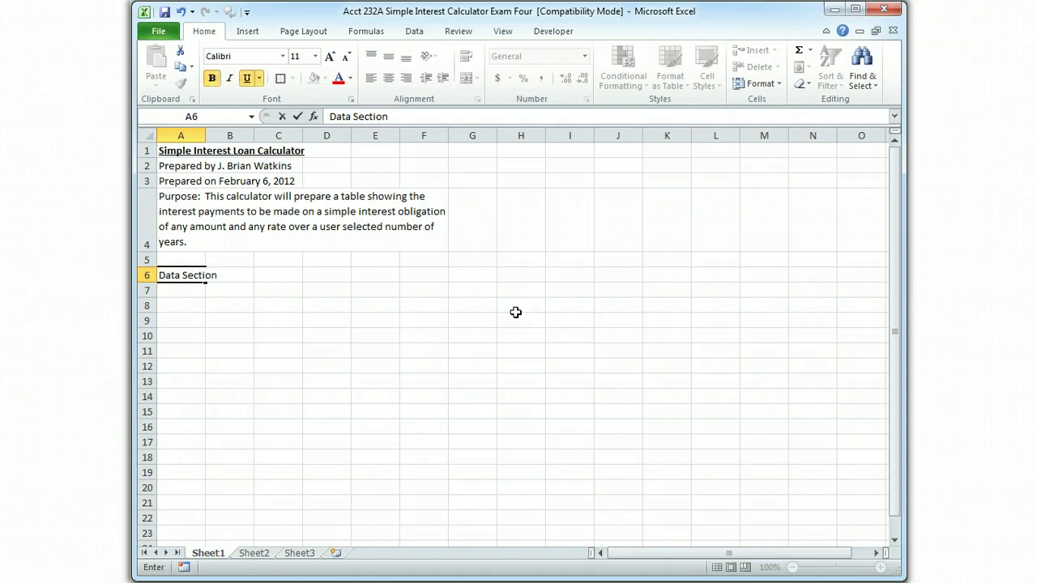
{"action": "key", "text": "Return"}
{"action": "key", "text": "Up"}
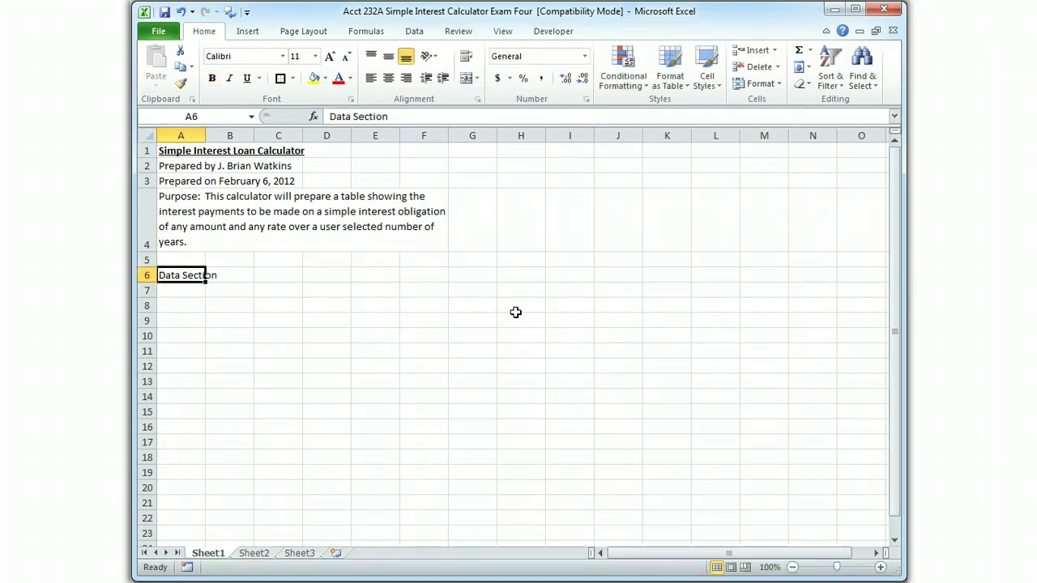
{"action": "key", "text": "ctrl+b"}
{"action": "key", "text": "ctrl+u"}
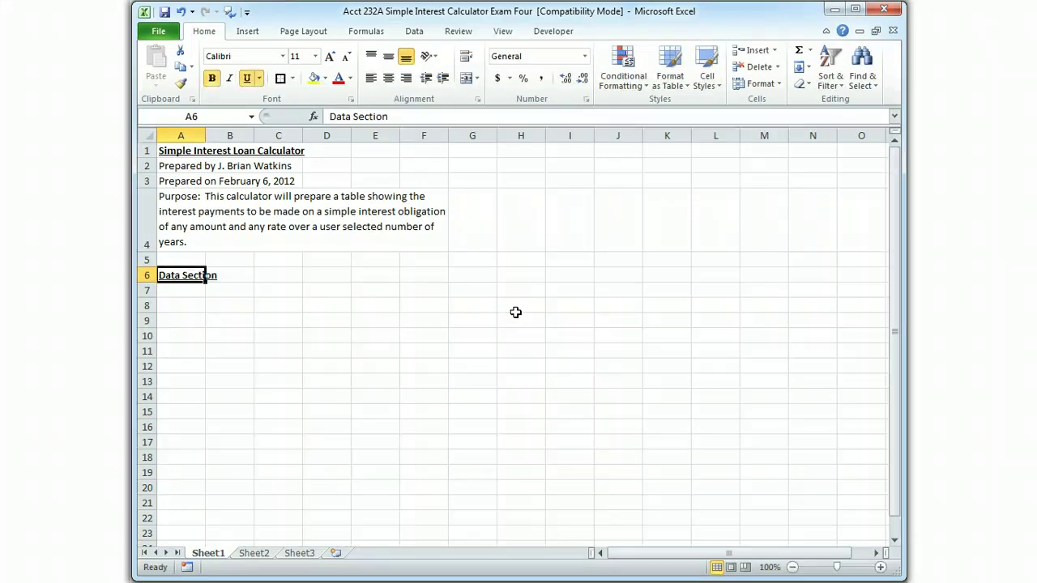
Give the heading range A6:F6 a light blue fill and an outline border.
{"action": "key", "text": "shift+Right"}
{"action": "key", "text": "shift+Right"}
{"action": "key", "text": "shift+Right"}
{"action": "key", "text": "shift+Right"}
{"action": "key", "text": "shift+Right"}
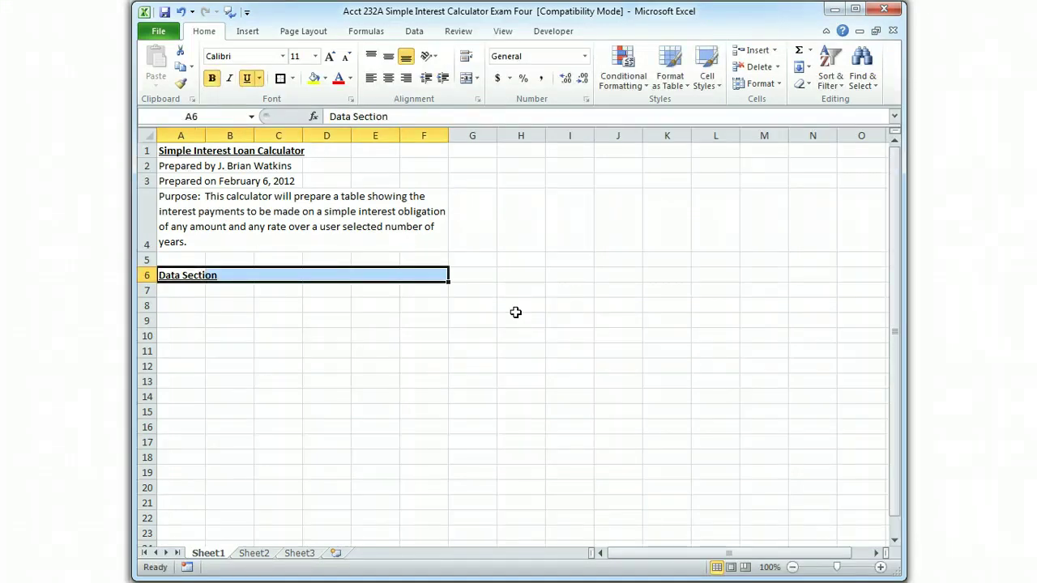
{"action": "left_click", "coordinate": [350, 78]}
{"action": "left_click", "coordinate": [325, 78]}
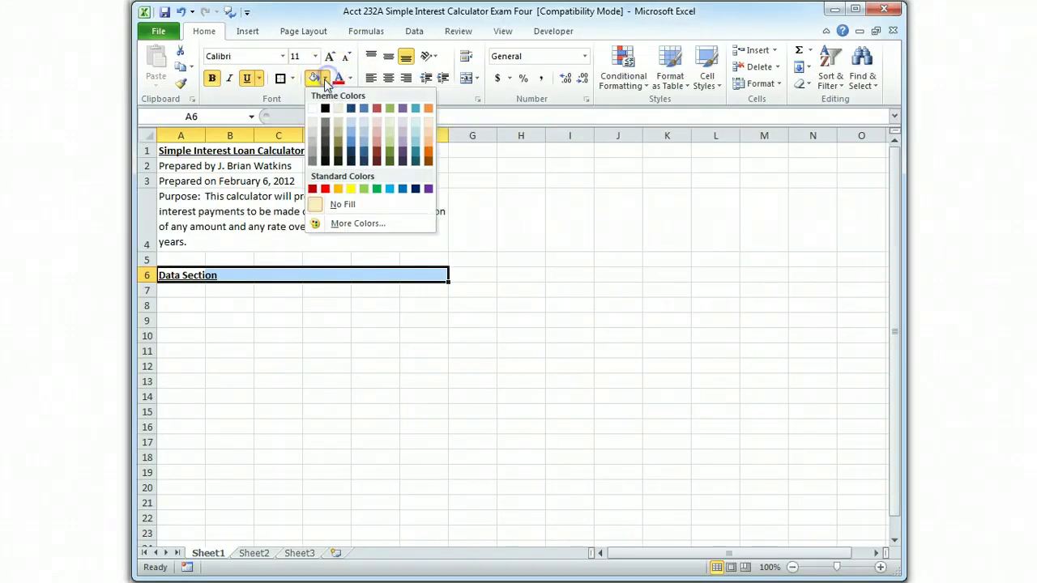
{"action": "left_click", "coordinate": [364, 128]}
{"action": "left_click", "coordinate": [280, 78]}
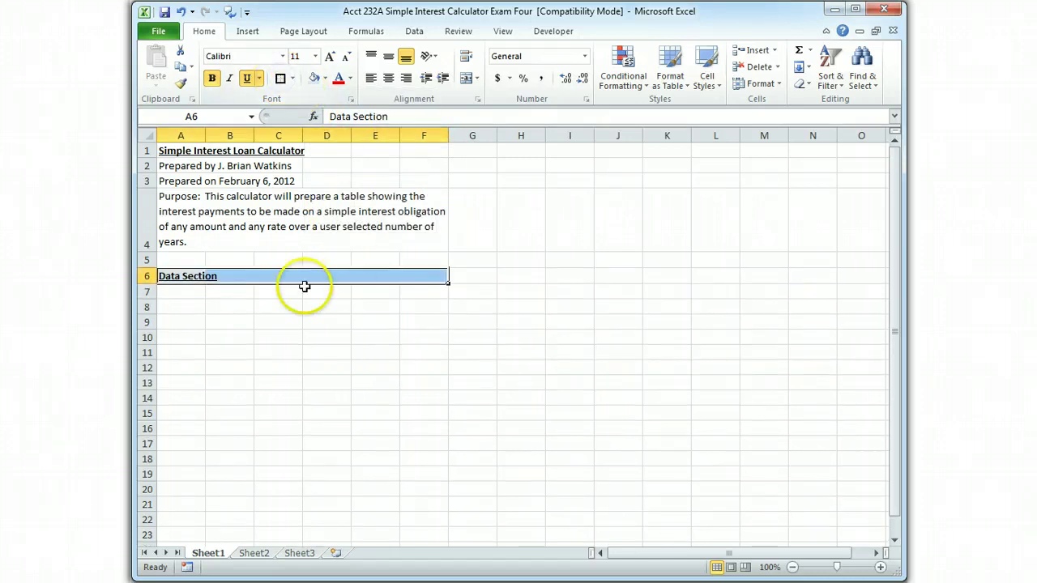
Enter the labels "Principal Loan Amount", "Annual Interest Rate" and "Loan Period in Years" in cells A8 to A10.
{"action": "left_click", "coordinate": [283, 305]}
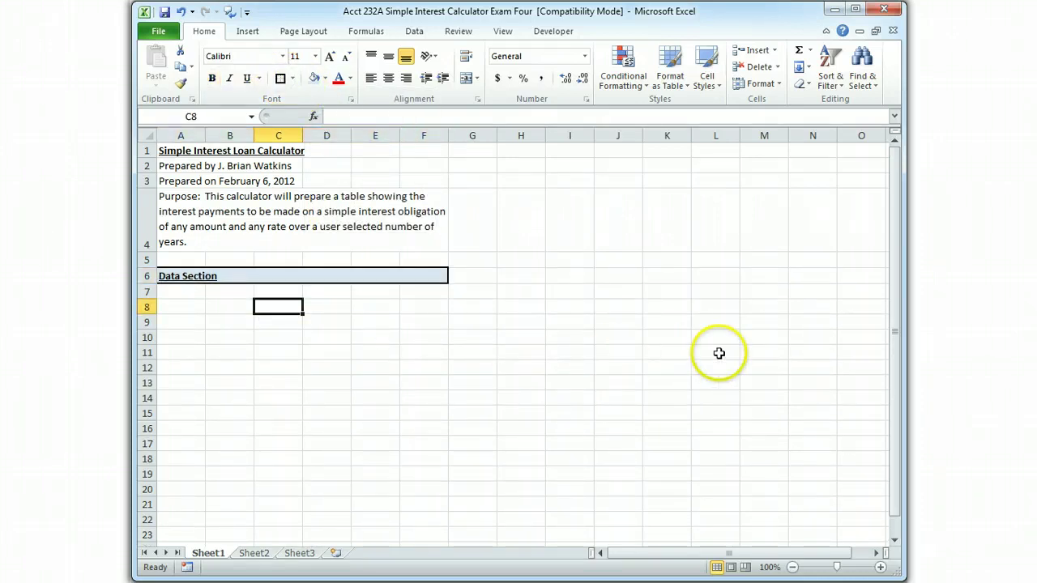
{"action": "key", "text": "Left"}
{"action": "key", "text": "Left"}
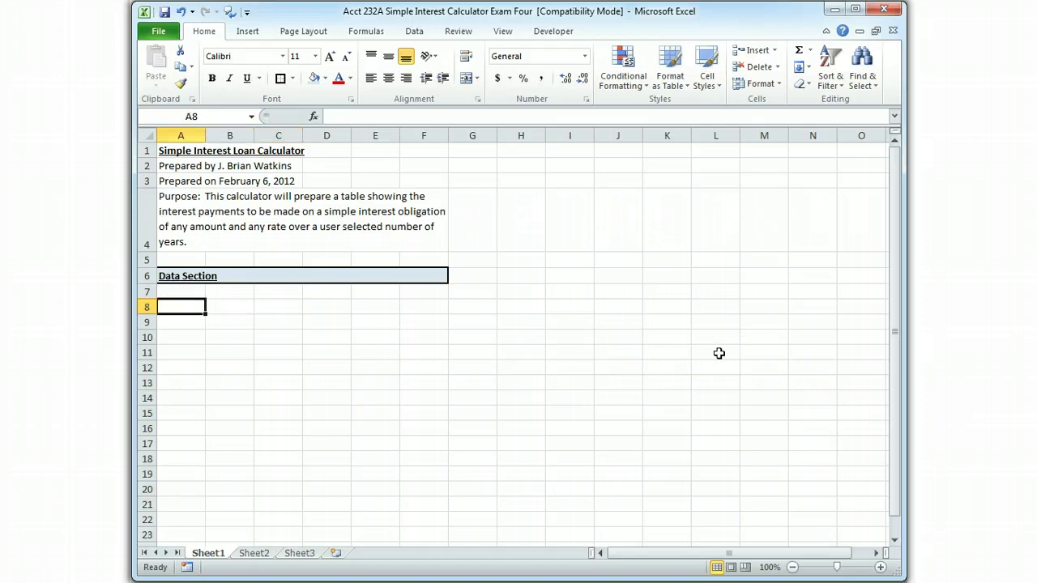
{"action": "type", "text": "Principa"}
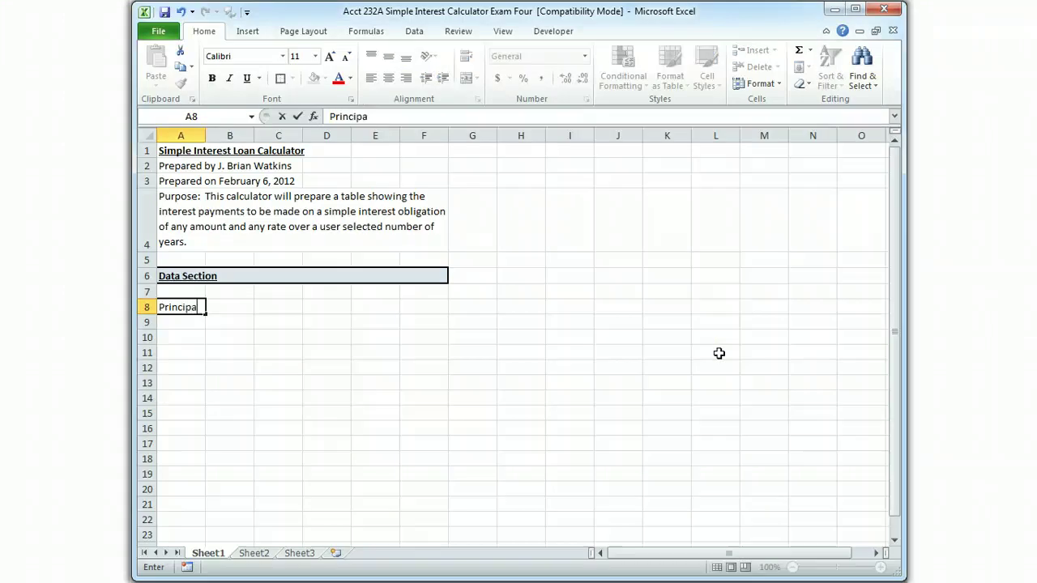
{"action": "type", "text": "l Loan Amount"}
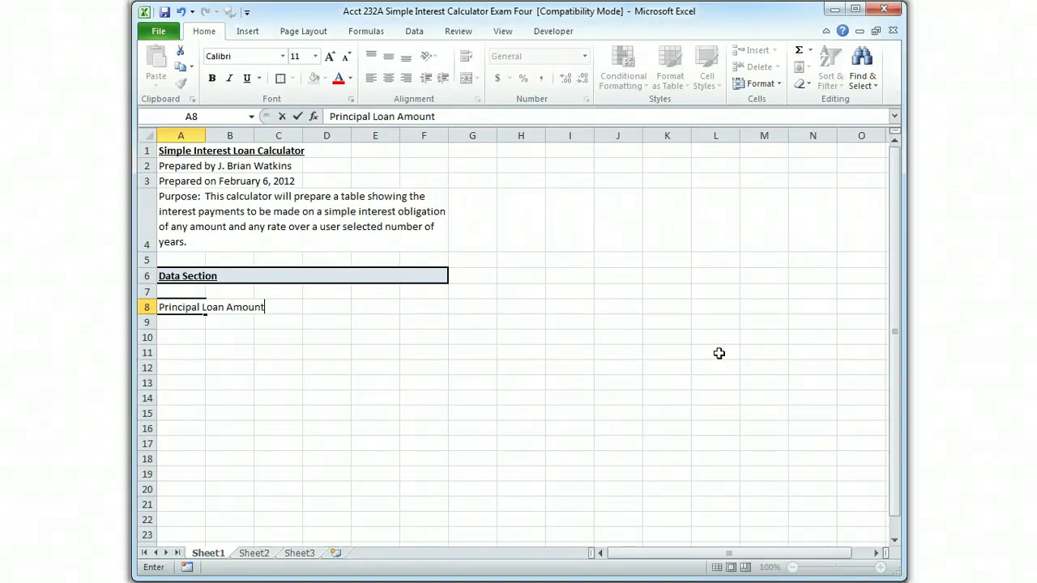
{"action": "key", "text": "Tab"}
{"action": "key", "text": "Return"}
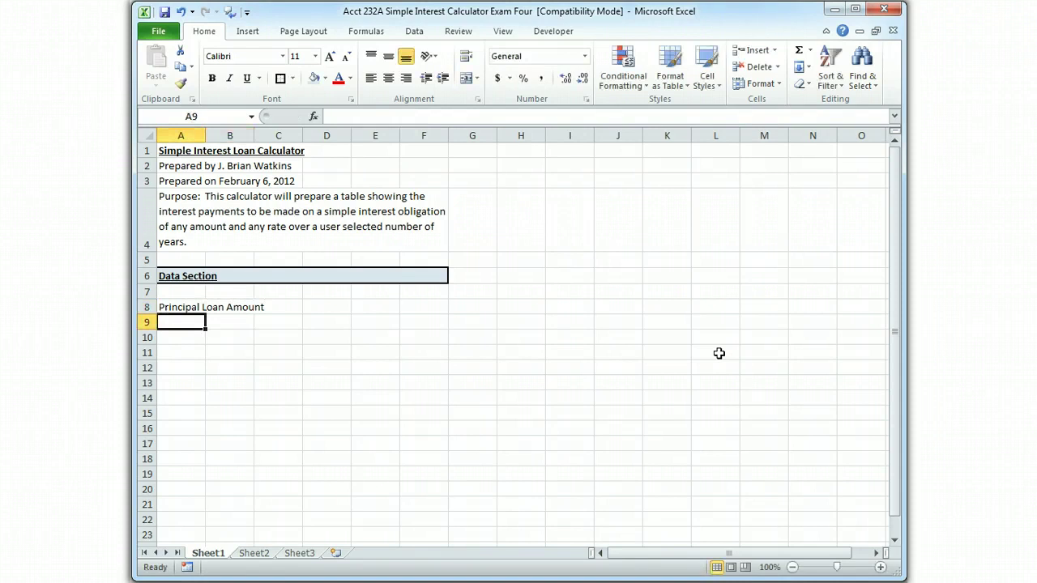
{"action": "type", "text": "Annual "}
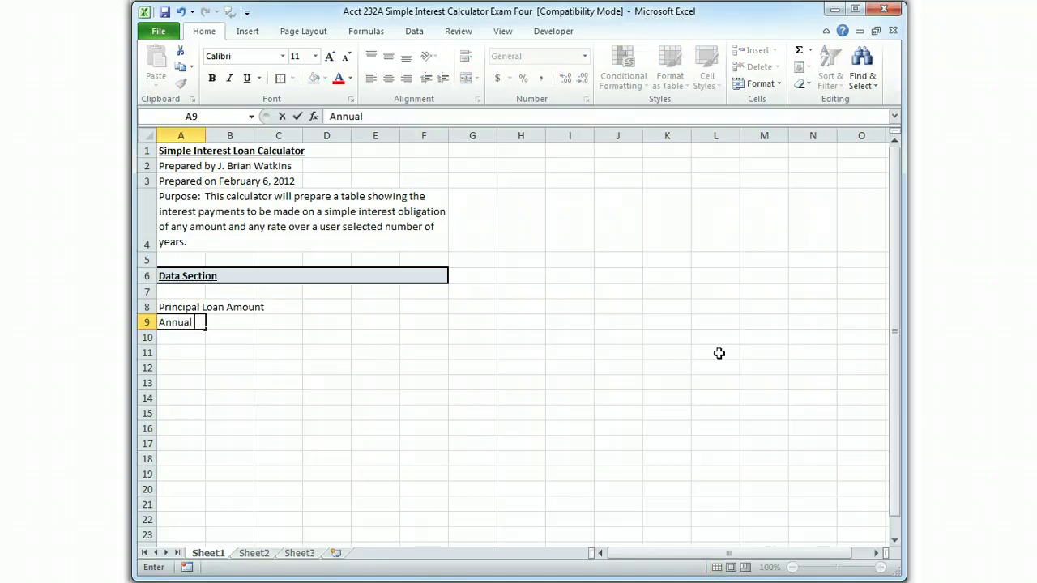
{"action": "type", "text": "Interest Rate"}
{"action": "key", "text": "Return"}
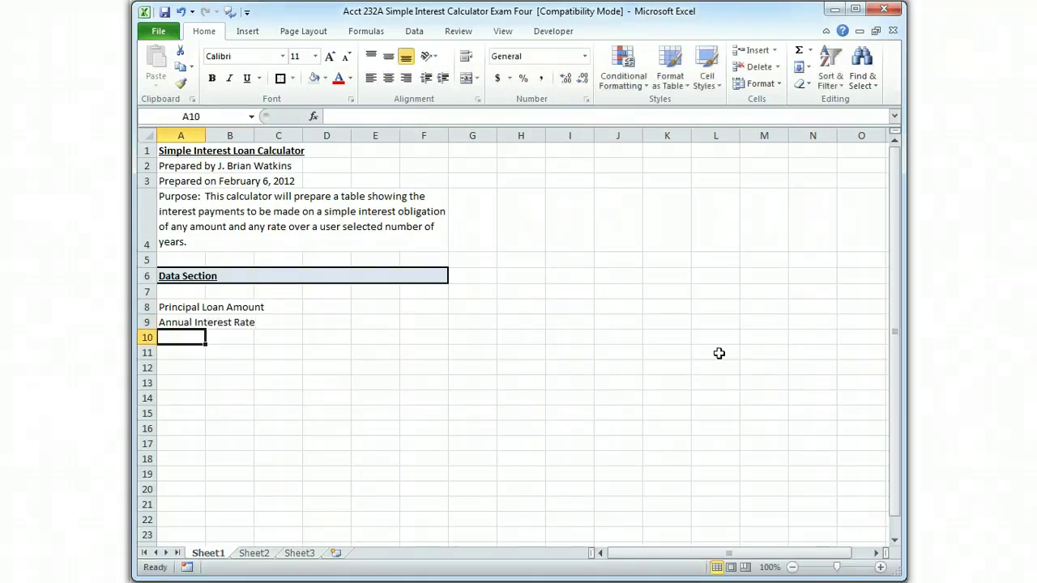
{"action": "type", "text": "Loan P"}
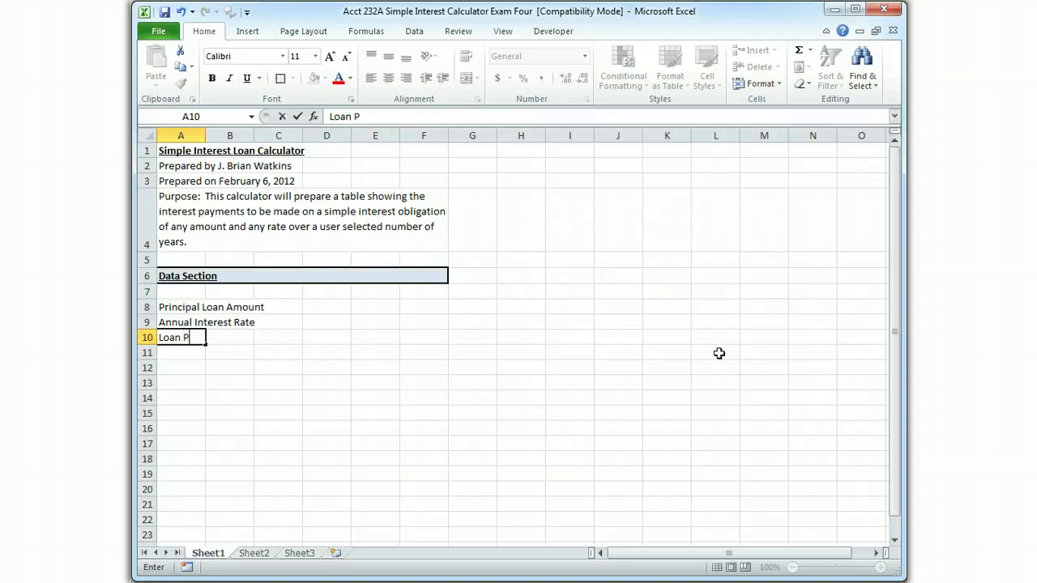
{"action": "type", "text": "eriod in Years"}
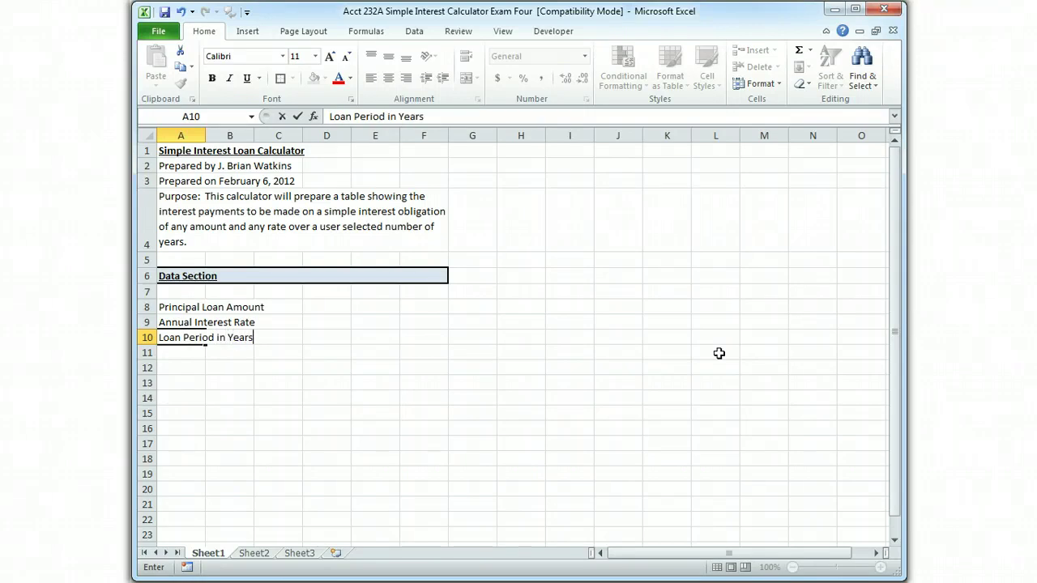
{"action": "key", "text": "Return"}
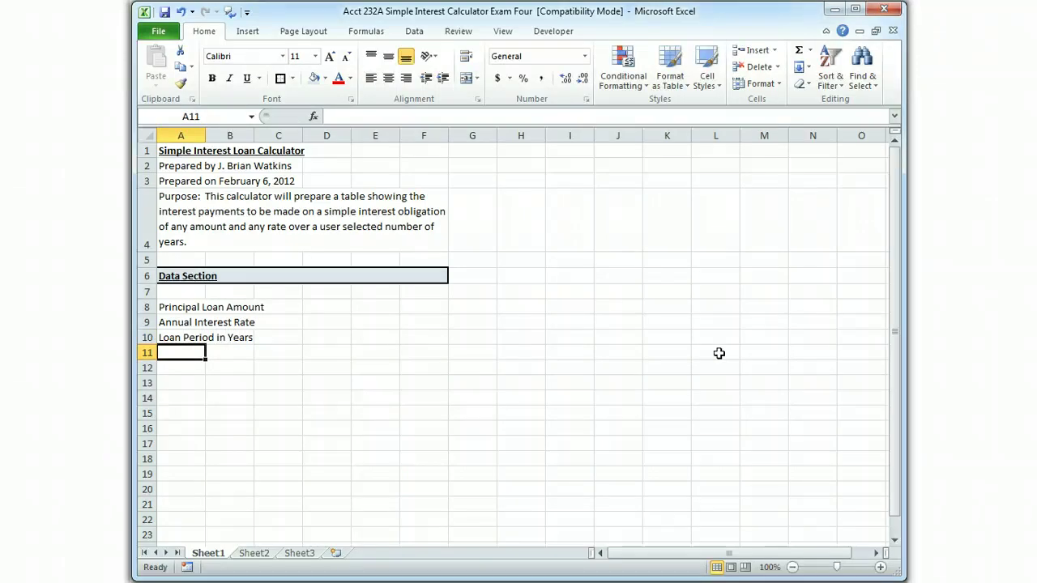
Enter the labels "Total Interest", "Total Principal" and "Check Figure" in cells A11 to A13.
{"action": "type", "text": "Total Interest"}
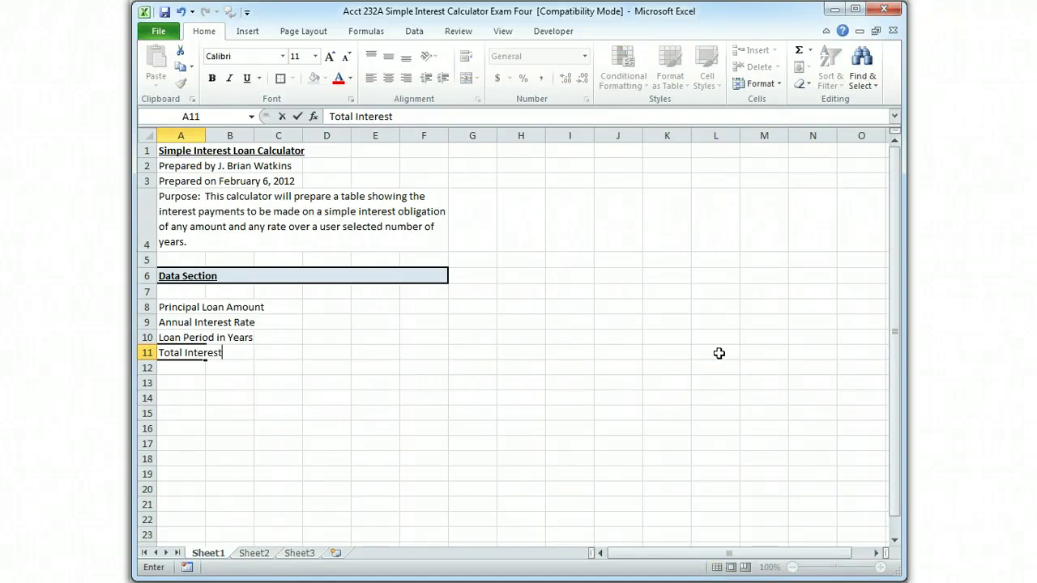
{"action": "key", "text": "Return"}
{"action": "type", "text": "Total Pr"}
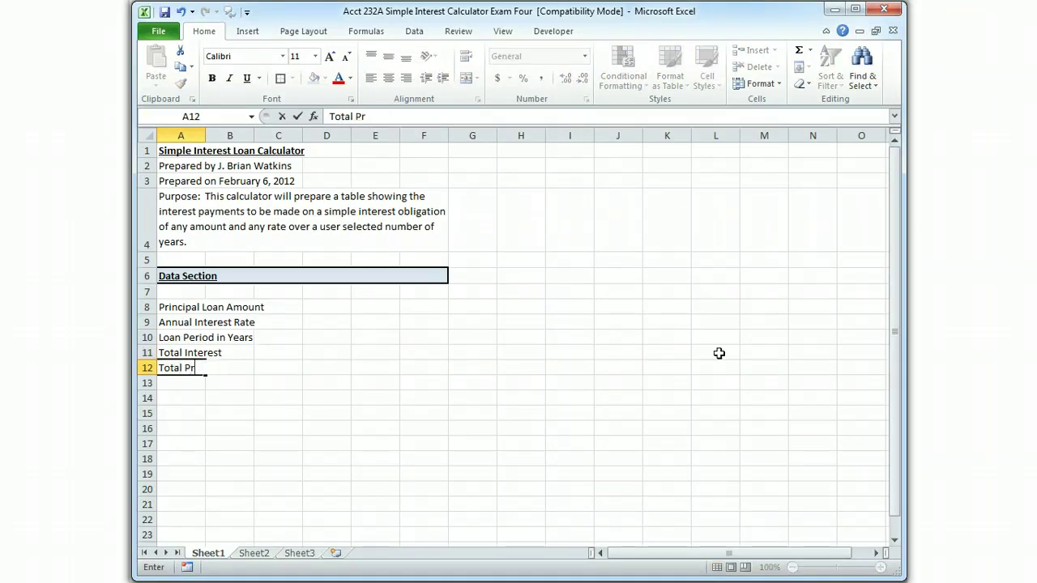
{"action": "type", "text": "incipal"}
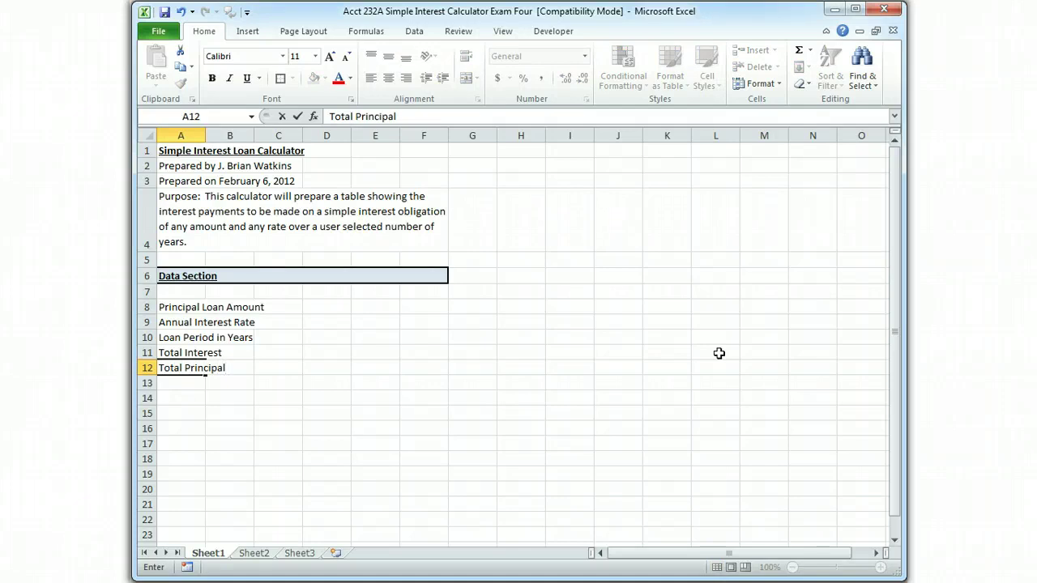
{"action": "key", "text": "Return"}
{"action": "type", "text": "Check"}
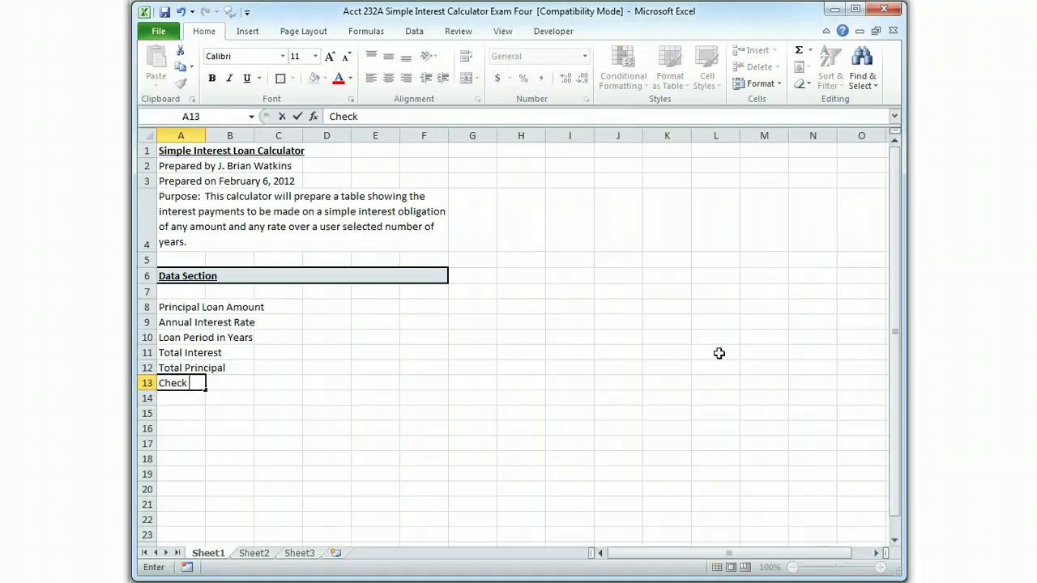
{"action": "type", "text": " in"}
{"action": "key", "text": "BackSpace"}
{"action": "key", "text": "BackSpace"}
{"action": "key", "text": "BackSpace"}
{"action": "type", "text": "ure"}
Define the workbook-scope name Principal_Loan_Amount for cell B8.
{"action": "key", "text": "Up"}
{"action": "key", "text": "Up"}
{"action": "key", "text": "Up"}
{"action": "key", "text": "Up"}
{"action": "key", "text": "Up"}
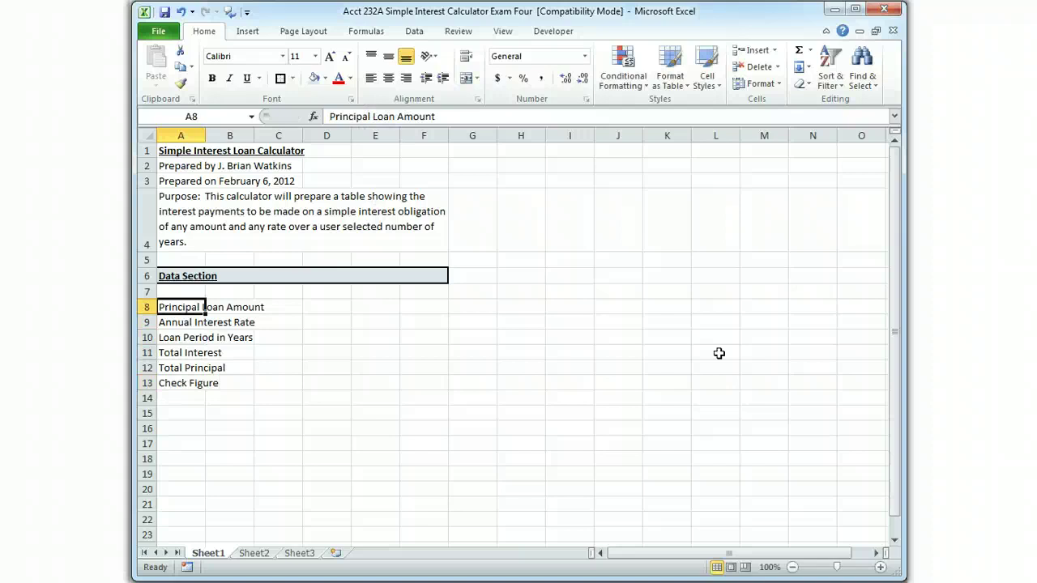
{"action": "key", "text": "Right"}
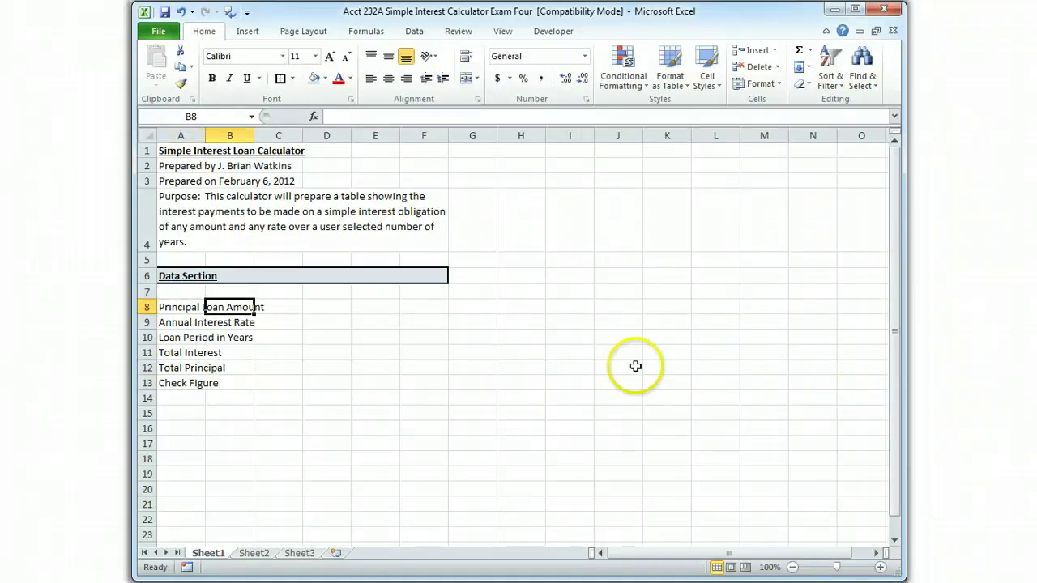
{"action": "left_click", "coordinate": [375, 32]}
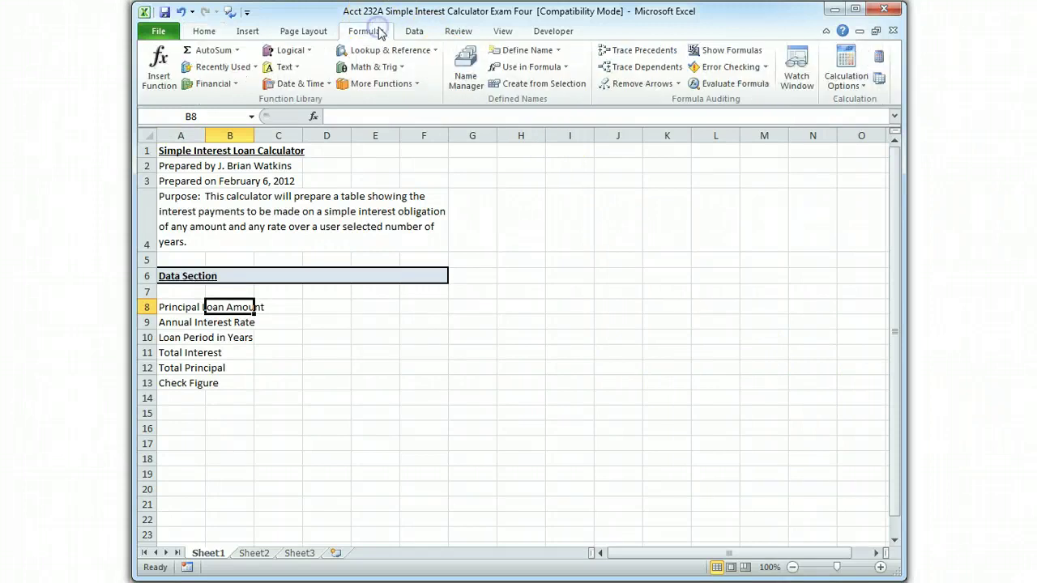
{"action": "left_click", "coordinate": [528, 50]}
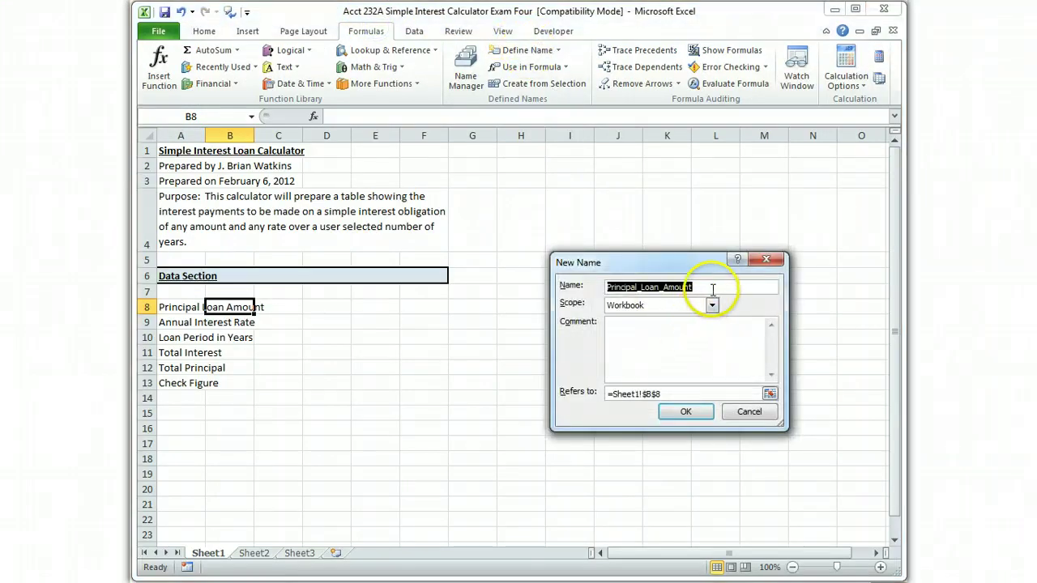
{"action": "left_click", "coordinate": [685, 411]}
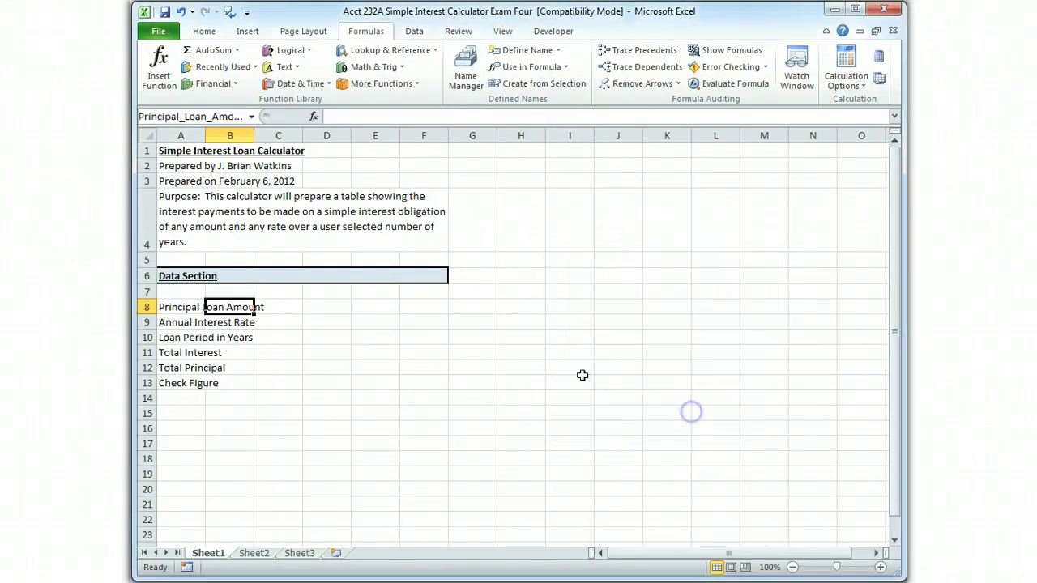
Define the name Annual_Interest_Rate for cell B9 and Loan_Period_in_Years for cell B10.
{"action": "left_click", "coordinate": [241, 324]}
{"action": "left_click", "coordinate": [525, 49]}
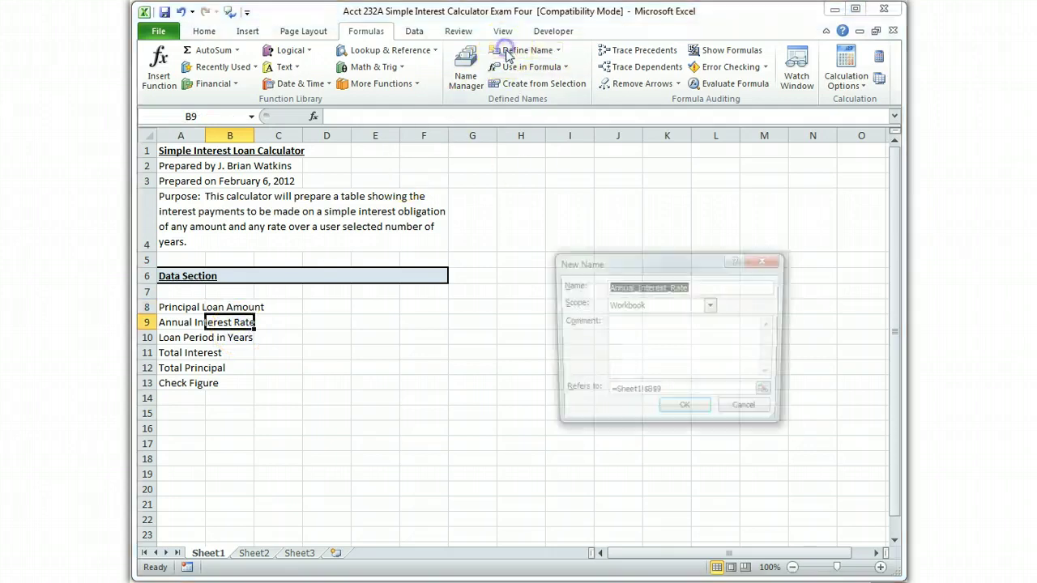
{"action": "left_click", "coordinate": [676, 413]}
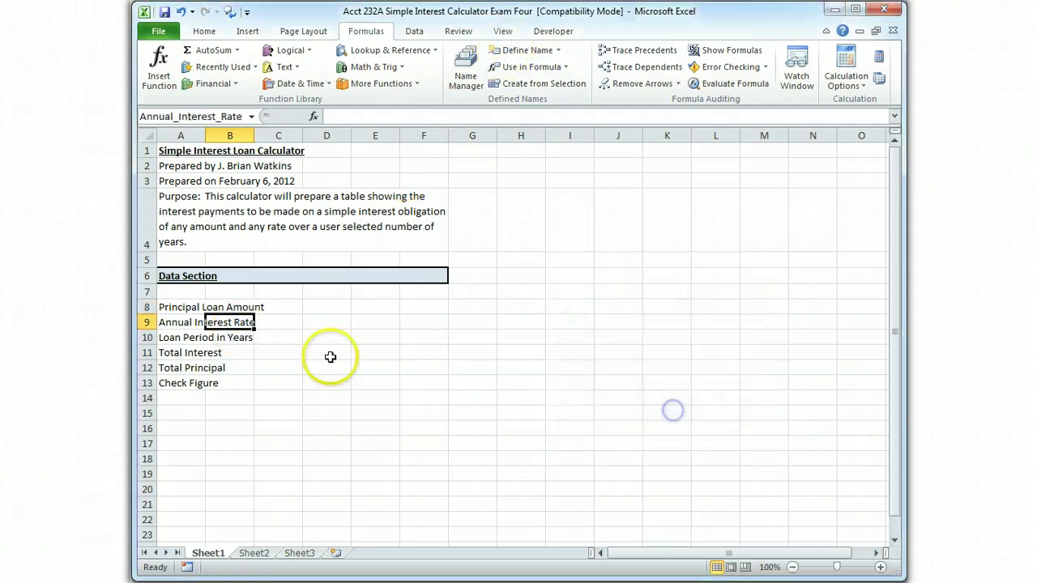
{"action": "left_click", "coordinate": [236, 338]}
{"action": "left_click", "coordinate": [520, 50]}
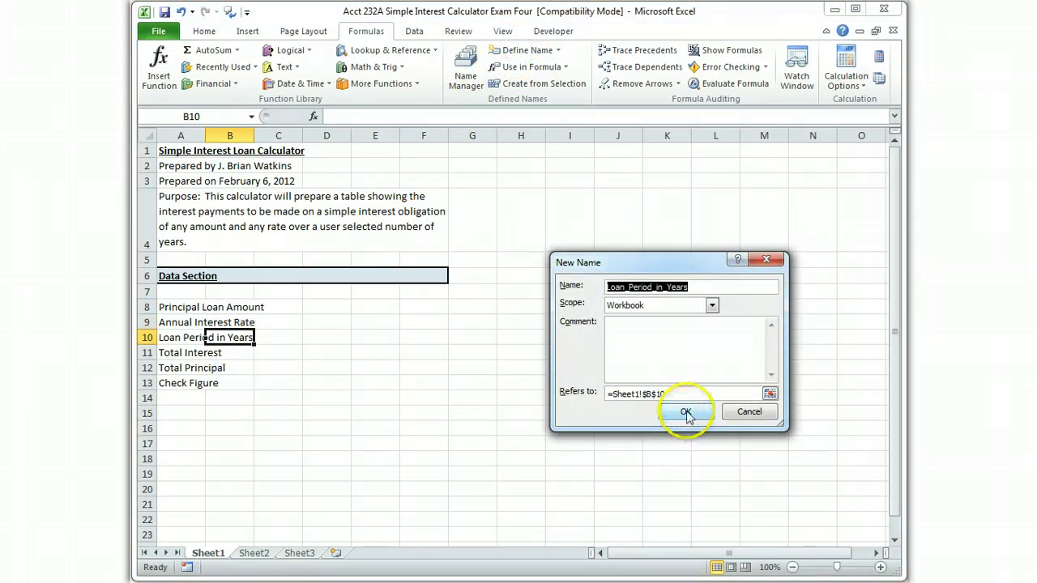
{"action": "left_click", "coordinate": [690, 412]}
Define the name Total_Interest for cell B11 and Total_Principal for cell B12.
{"action": "left_click", "coordinate": [232, 355]}
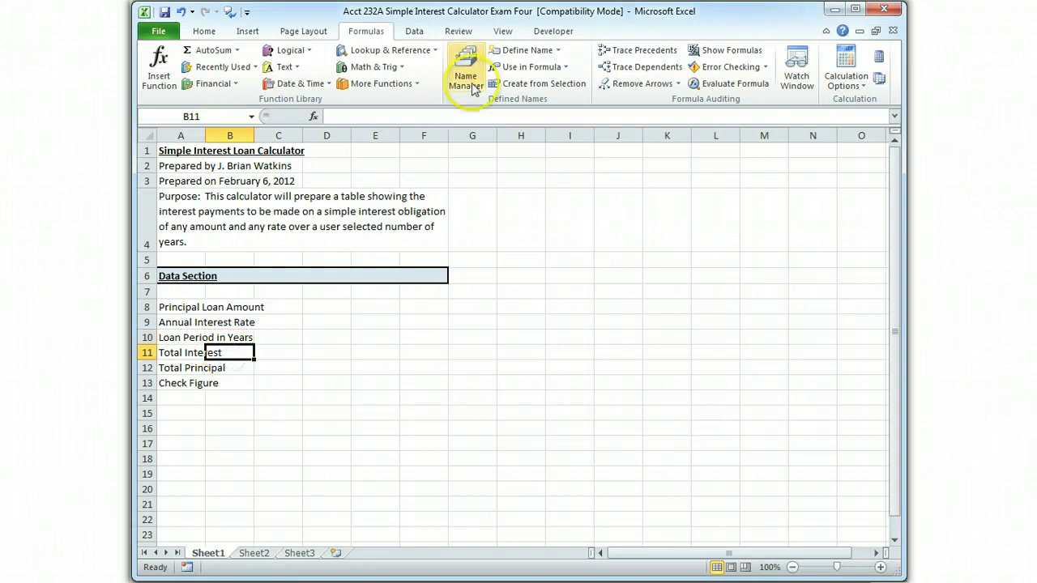
{"action": "left_click", "coordinate": [522, 50]}
{"action": "left_click", "coordinate": [674, 413]}
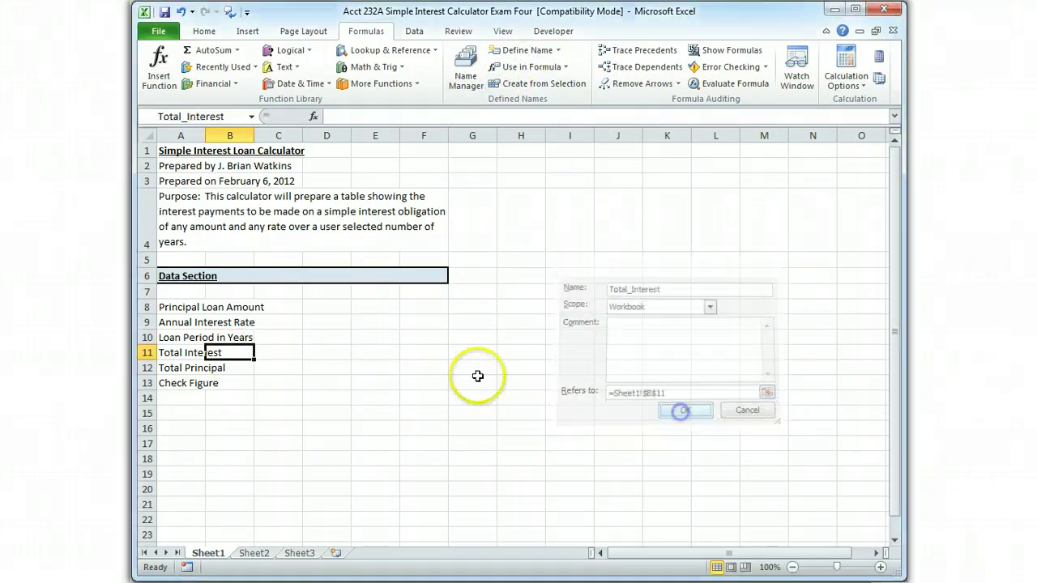
{"action": "left_click", "coordinate": [221, 368]}
{"action": "left_click", "coordinate": [522, 50]}
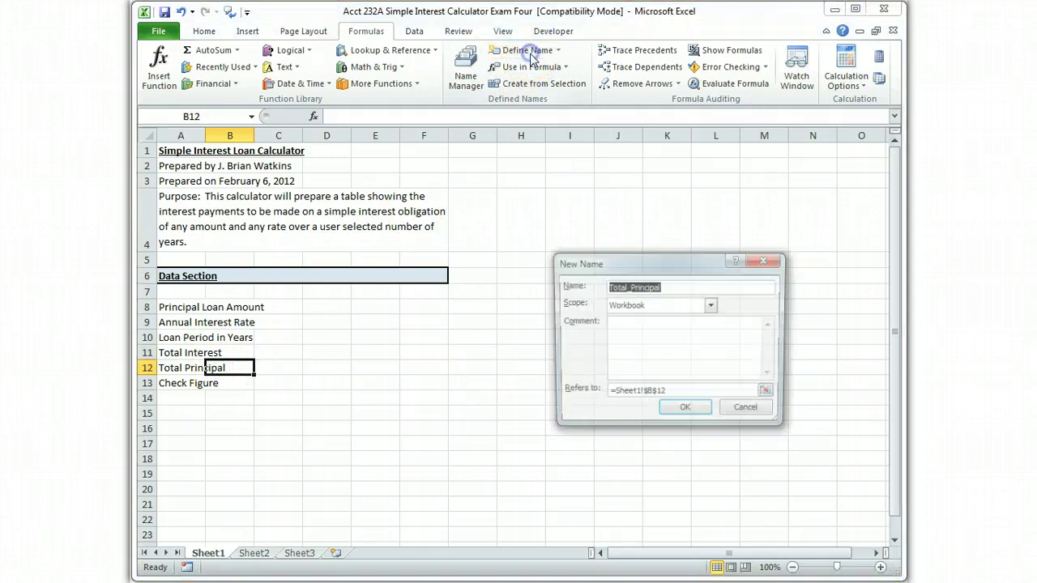
{"action": "left_click", "coordinate": [680, 412]}
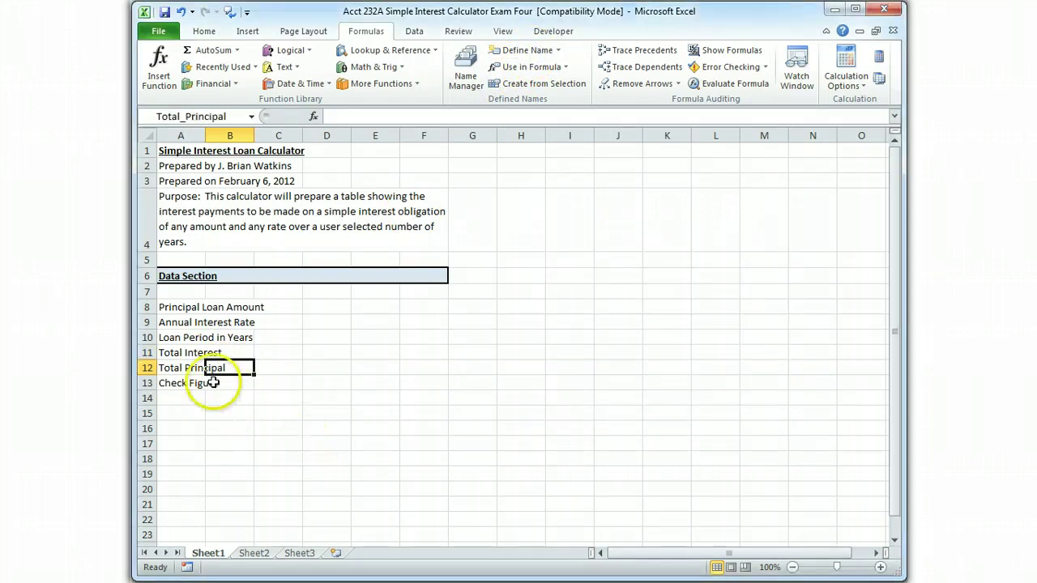
Insert an entire row above the Check Figure row and enter the label "Total Loan Payments" in cell A13.
{"action": "left_click", "coordinate": [173, 386]}
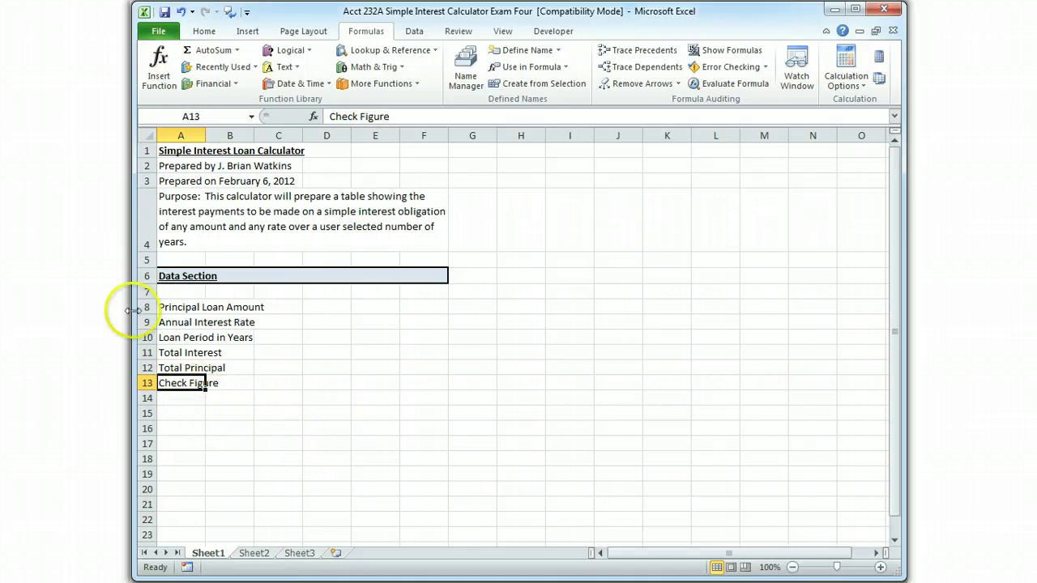
{"action": "right_click", "coordinate": [196, 387]}
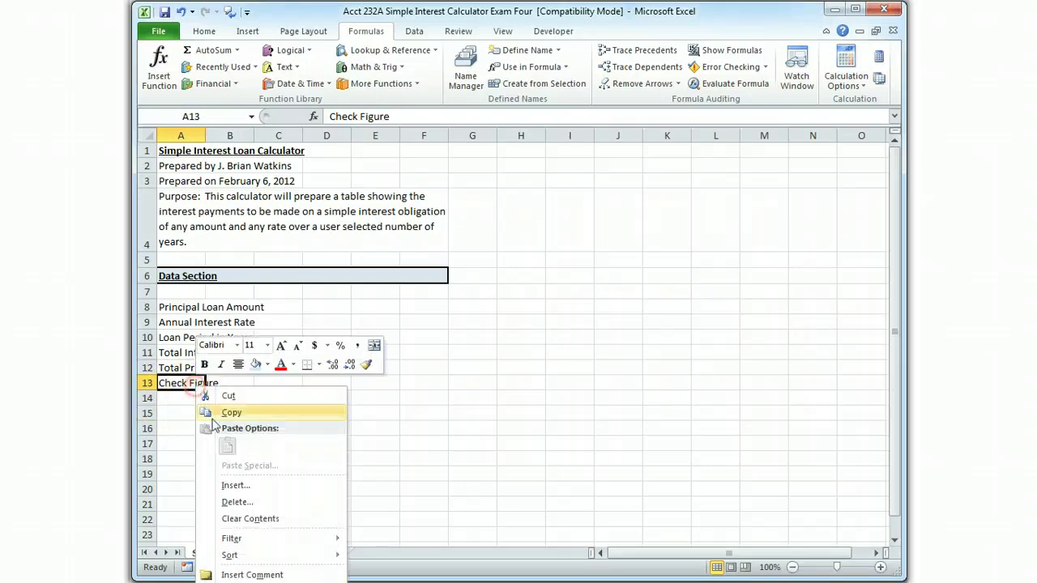
{"action": "left_click", "coordinate": [235, 484]}
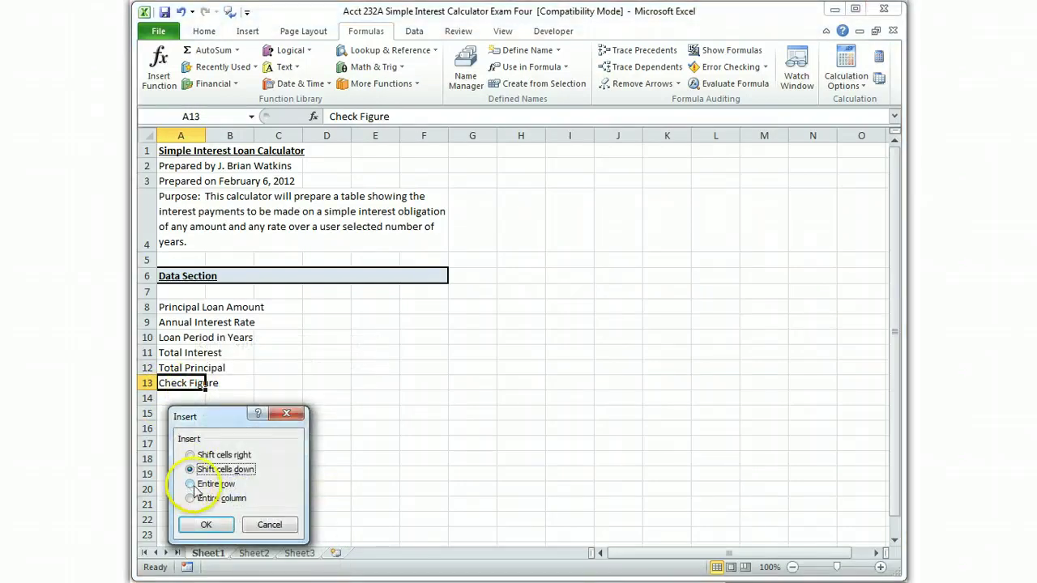
{"action": "left_click", "coordinate": [191, 483]}
{"action": "left_click", "coordinate": [203, 525]}
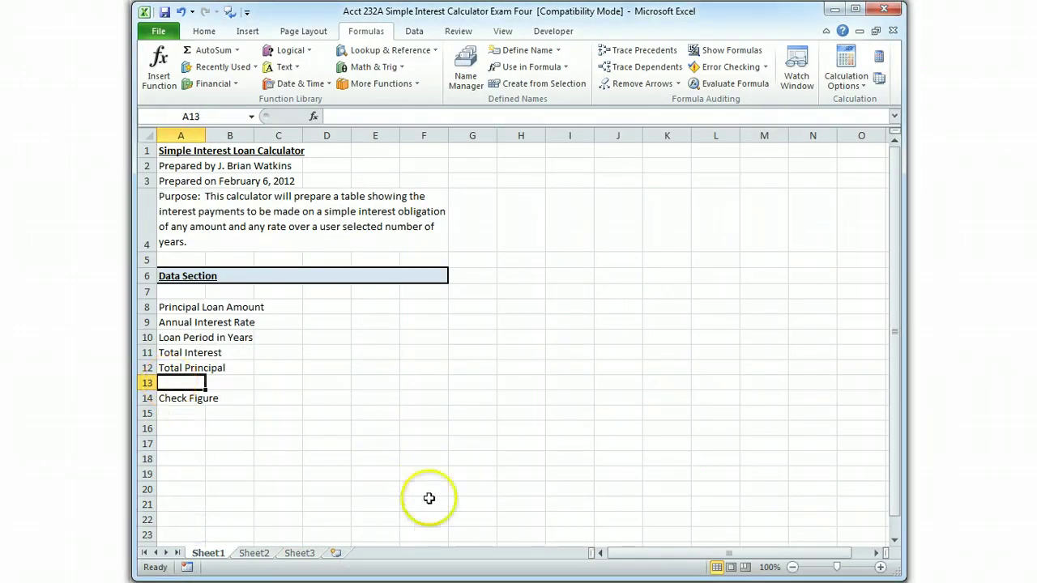
{"action": "type", "text": "Total "}
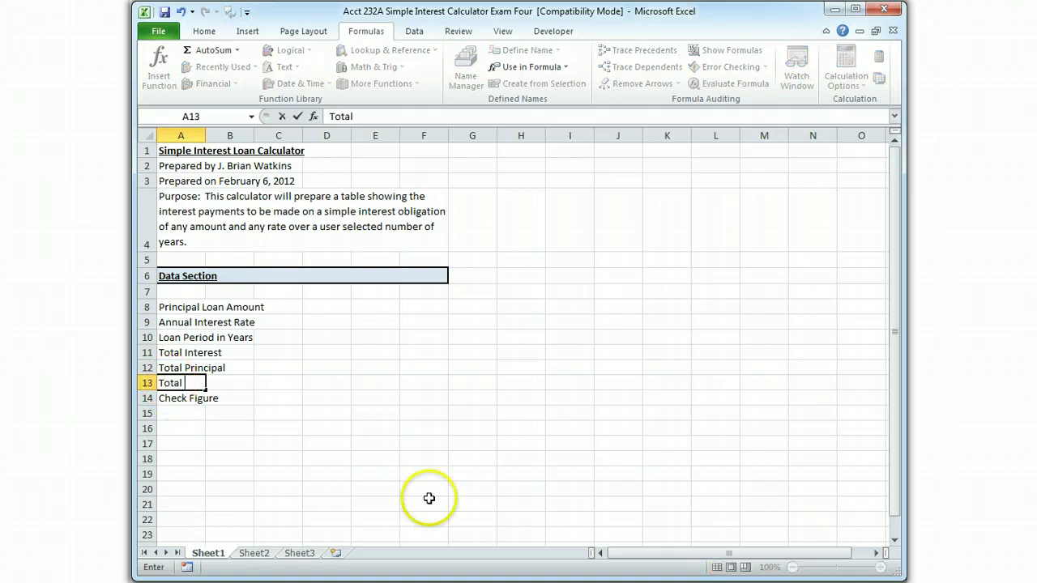
{"action": "type", "text": "Loan Payments"}
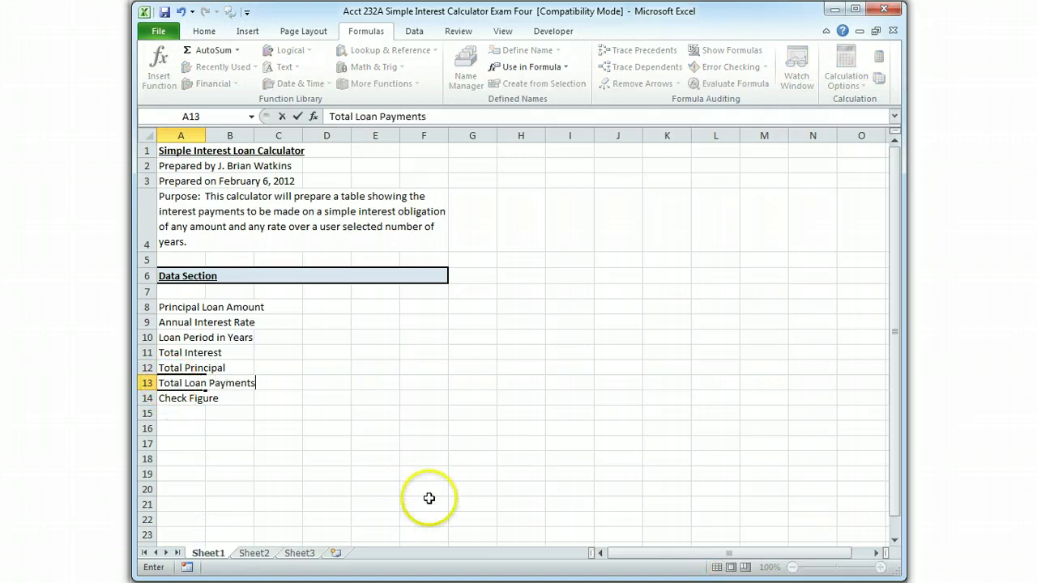
{"action": "key", "text": "Return"}
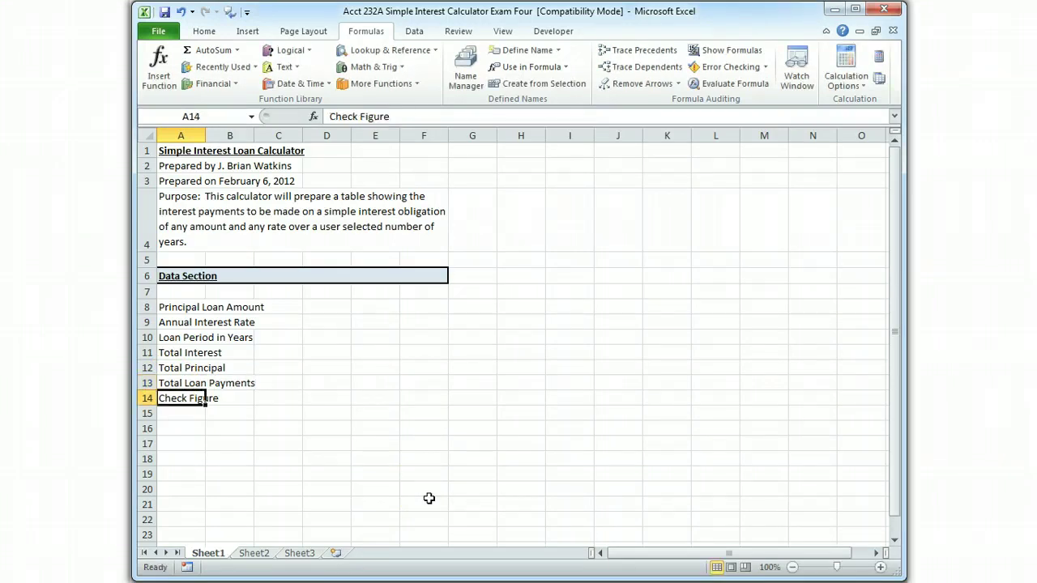
Define the name Total_Loan_Payments for cell B13.
{"action": "key", "text": "Up"}
{"action": "key", "text": "Right"}
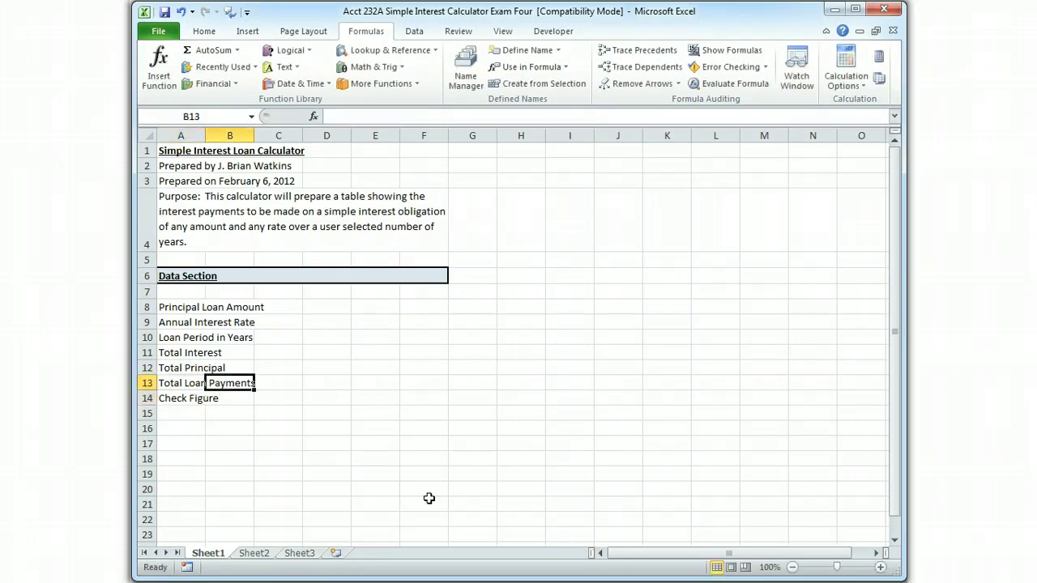
{"action": "left_click", "coordinate": [525, 50]}
{"action": "left_click", "coordinate": [685, 413]}
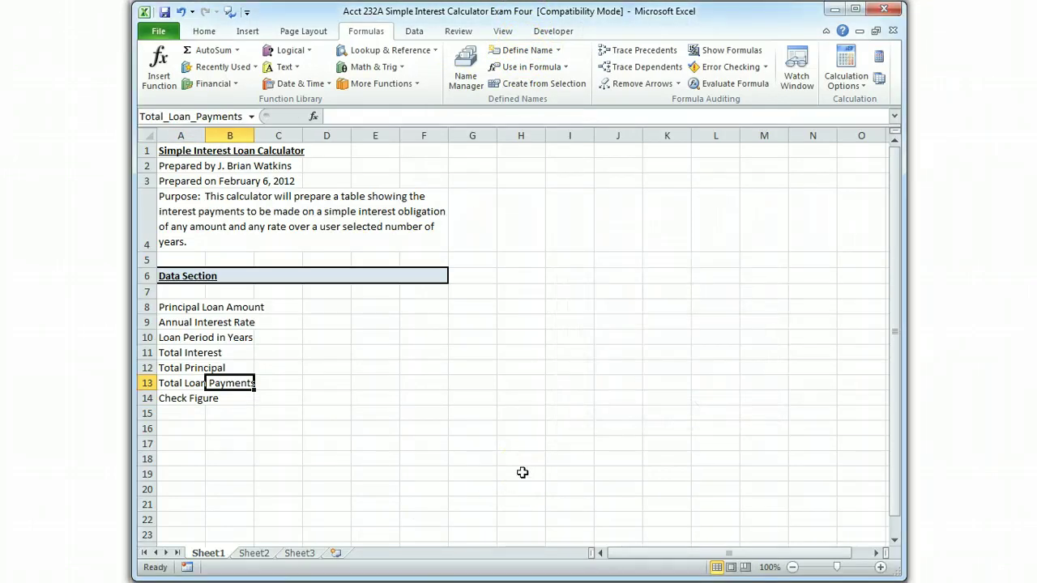
Check the defined names assigned to cells B8 through B13.
{"action": "key", "text": "Up"}
{"action": "key", "text": "Up"}
{"action": "key", "text": "Up"}
{"action": "key", "text": "Up"}
{"action": "key", "text": "Up"}
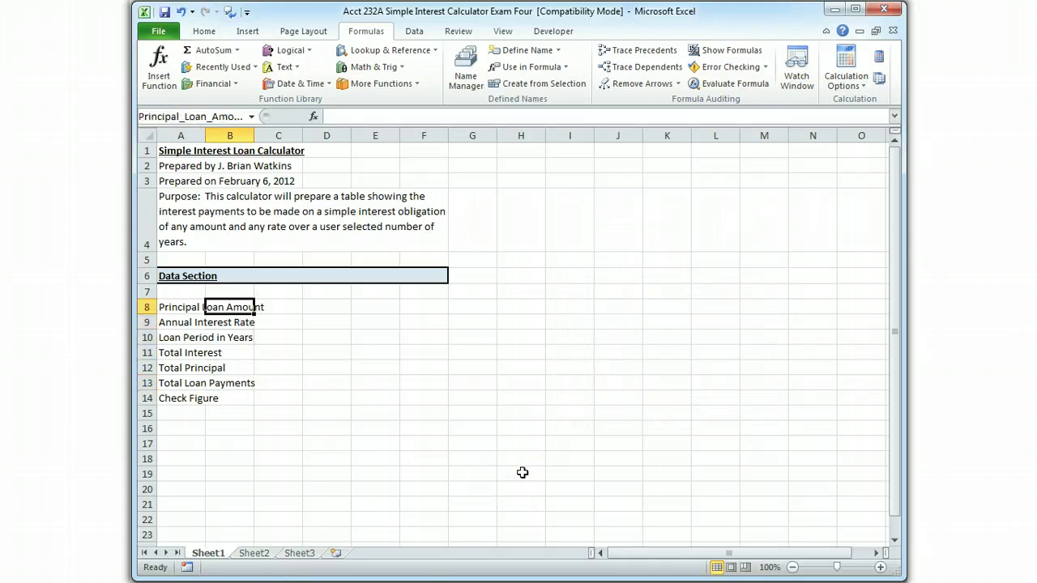
{"action": "key", "text": "Down"}
{"action": "key", "text": "Down"}
{"action": "key", "text": "Down"}
{"action": "key", "text": "Down"}
{"action": "key", "text": "Down"}
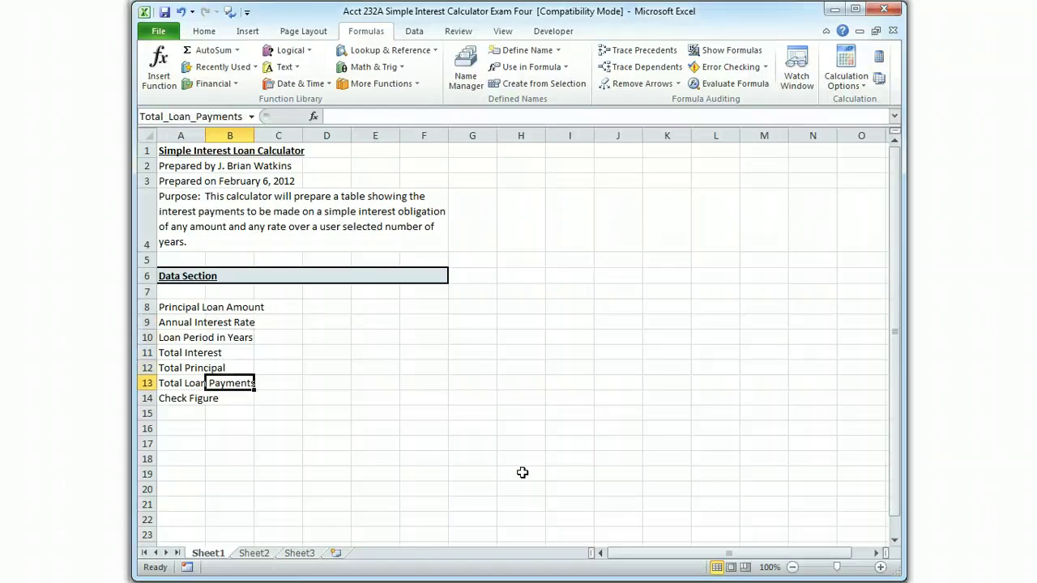
Move the named cells B8:B13 to D8:D13 so they sit clear of the labels.
{"action": "key", "text": "Up"}
{"action": "key", "text": "Up"}
{"action": "key", "text": "Up"}
{"action": "key", "text": "Up"}
{"action": "key", "text": "Up"}
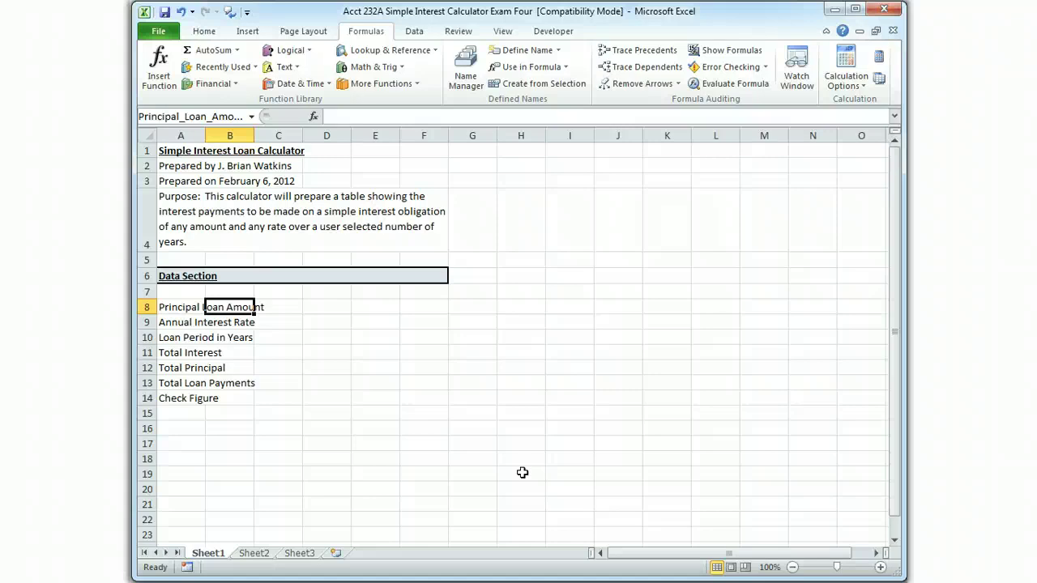
{"action": "key", "text": "shift+Down"}
{"action": "key", "text": "shift+Down"}
{"action": "key", "text": "shift+Down"}
{"action": "key", "text": "shift+Down"}
{"action": "key", "text": "shift+Down"}
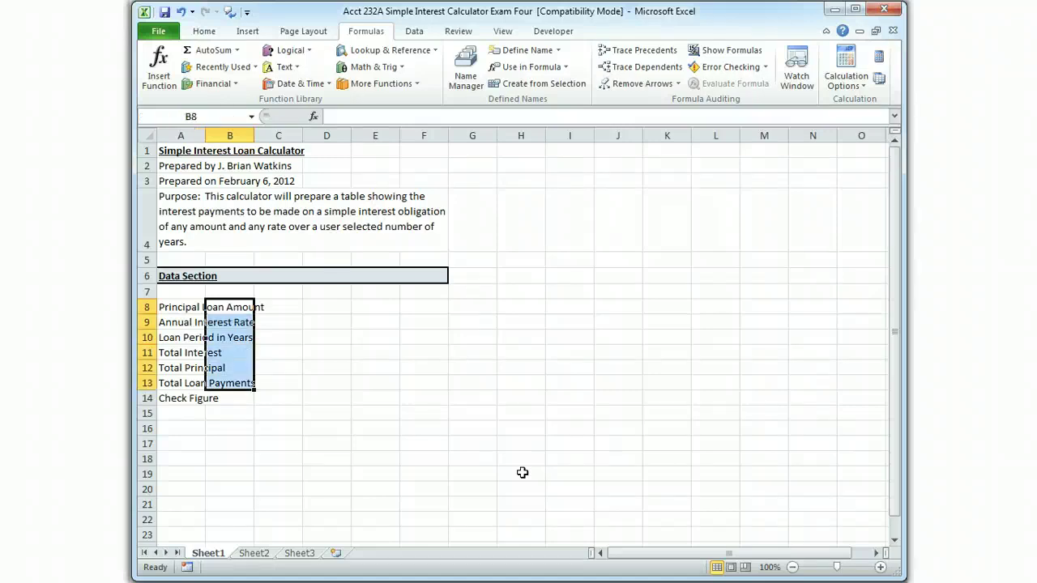
{"action": "key", "text": "ctrl+c"}
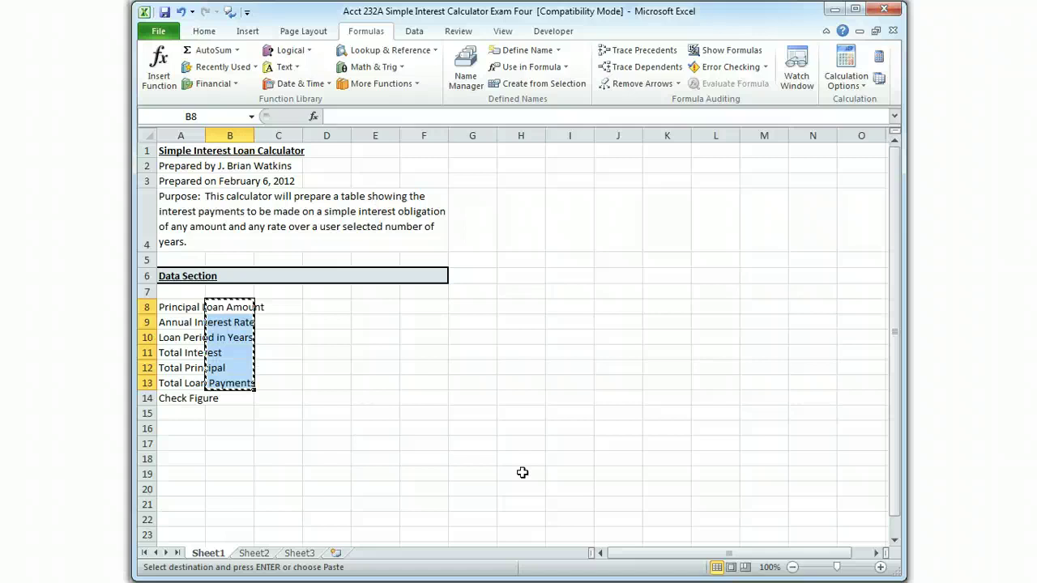
{"action": "key", "text": "Right"}
{"action": "key", "text": "Right"}
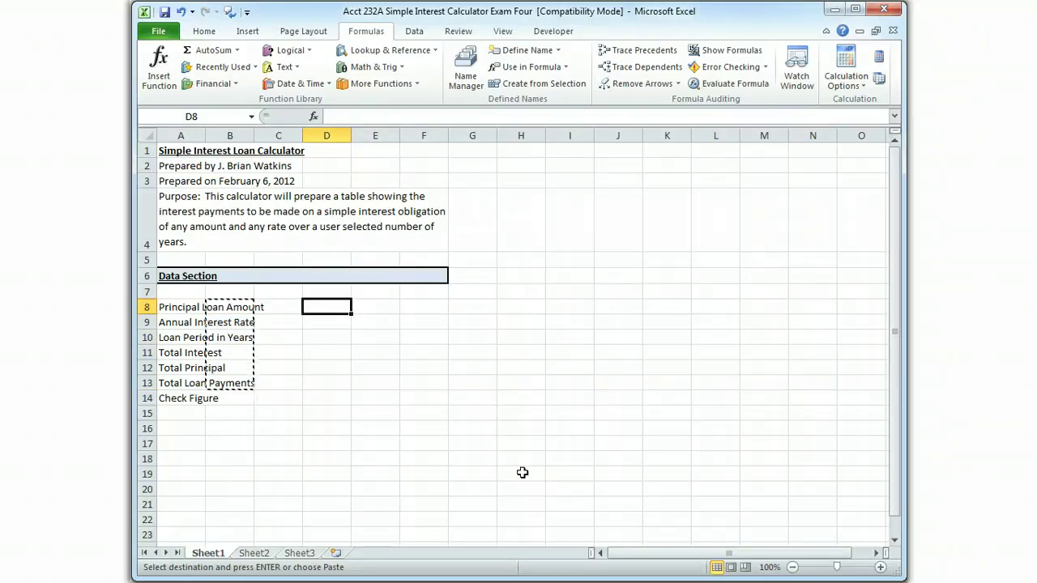
{"action": "key", "text": "Return"}
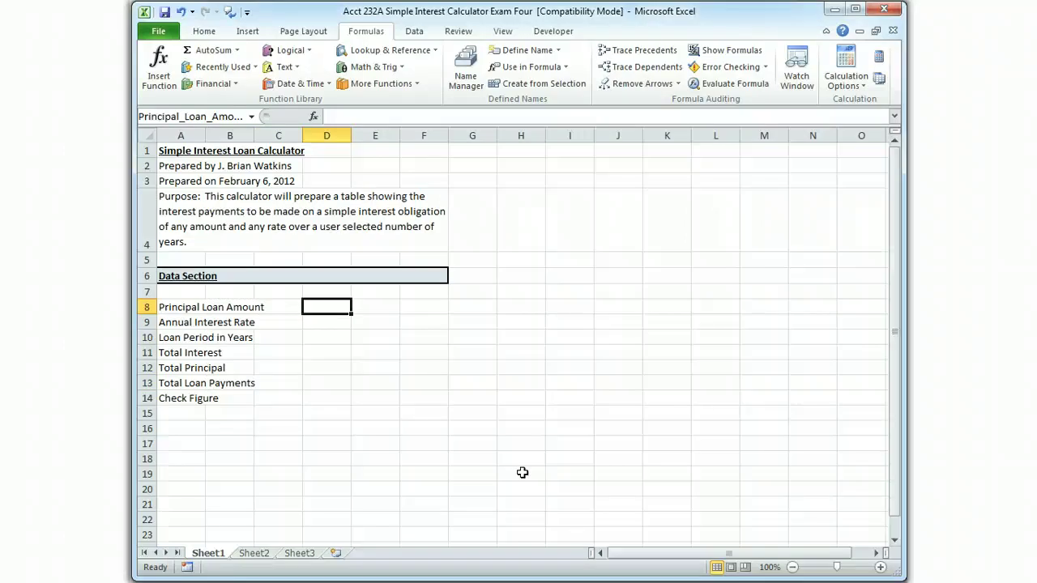
Review the references of the workbook's defined names and delete the name TestCell.
{"action": "left_click", "coordinate": [467, 71]}
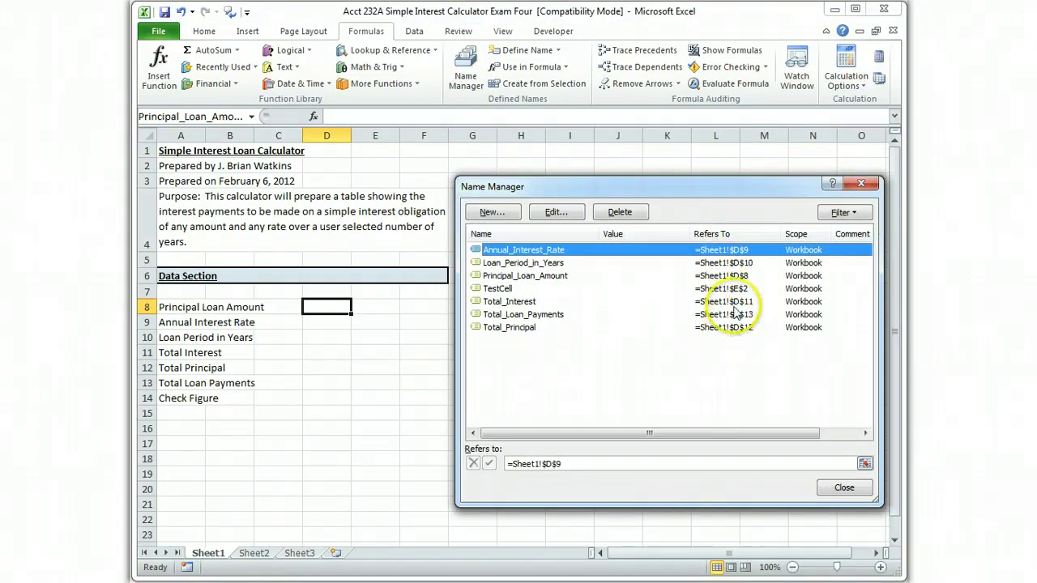
{"action": "left_click", "coordinate": [503, 289]}
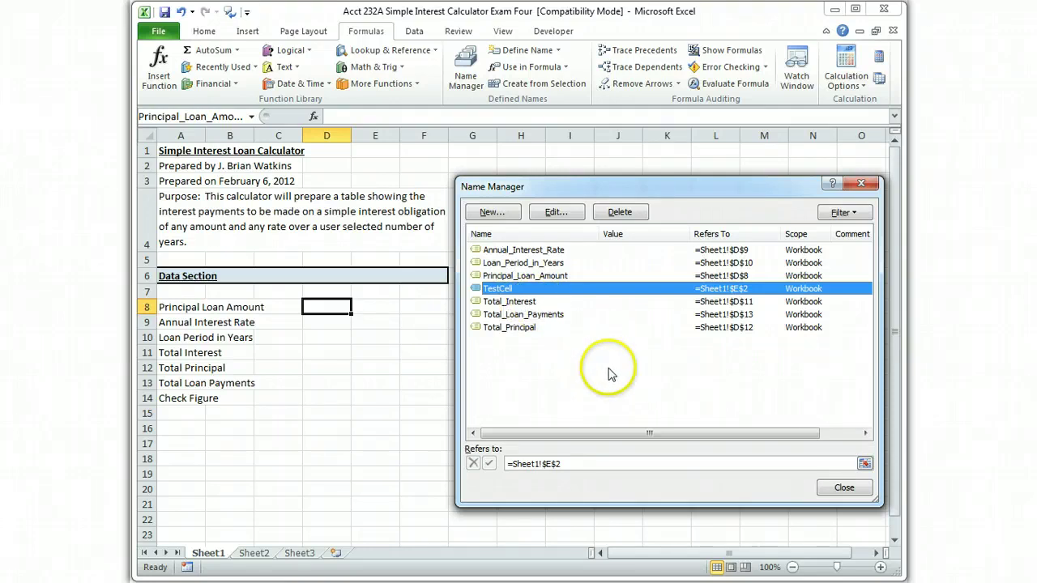
{"action": "left_click", "coordinate": [618, 214]}
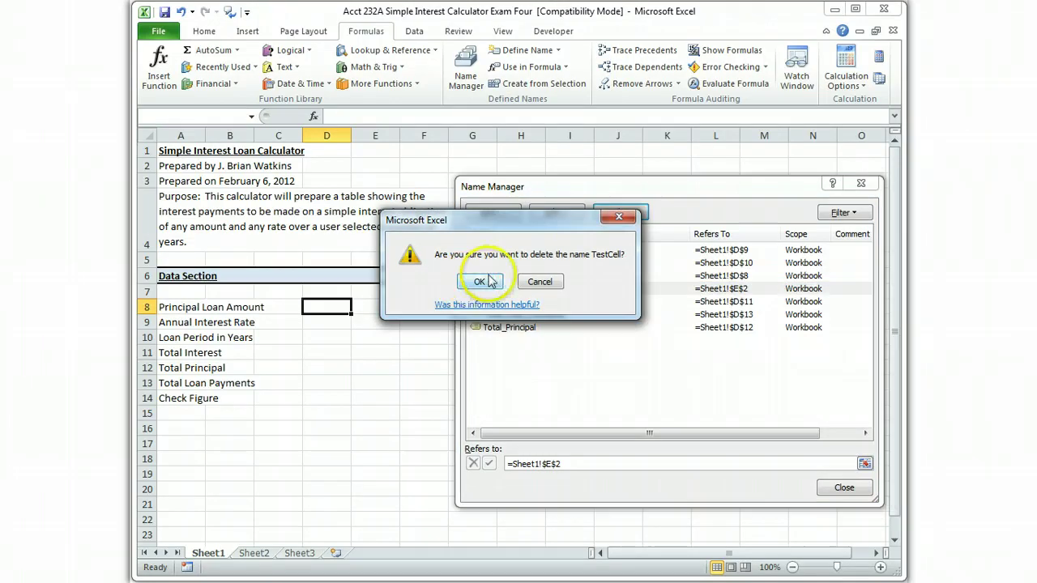
{"action": "left_click", "coordinate": [478, 282]}
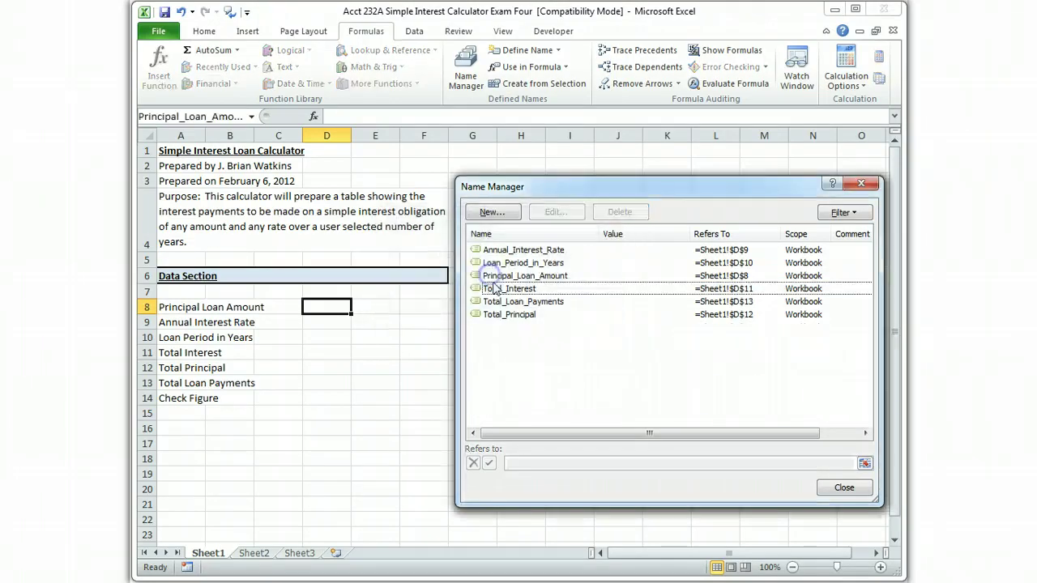
{"action": "left_click", "coordinate": [665, 392]}
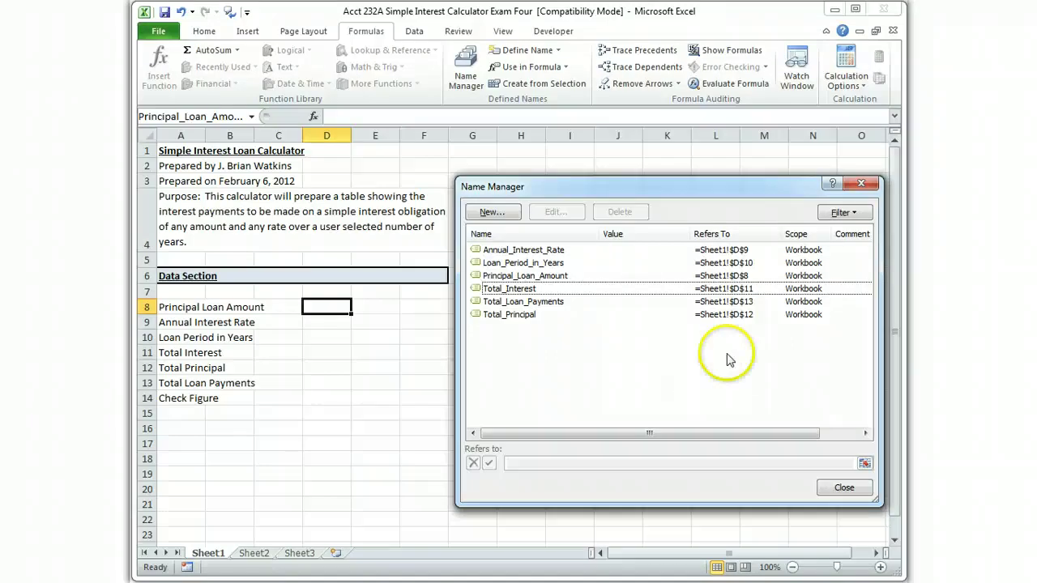
{"action": "left_click", "coordinate": [849, 489]}
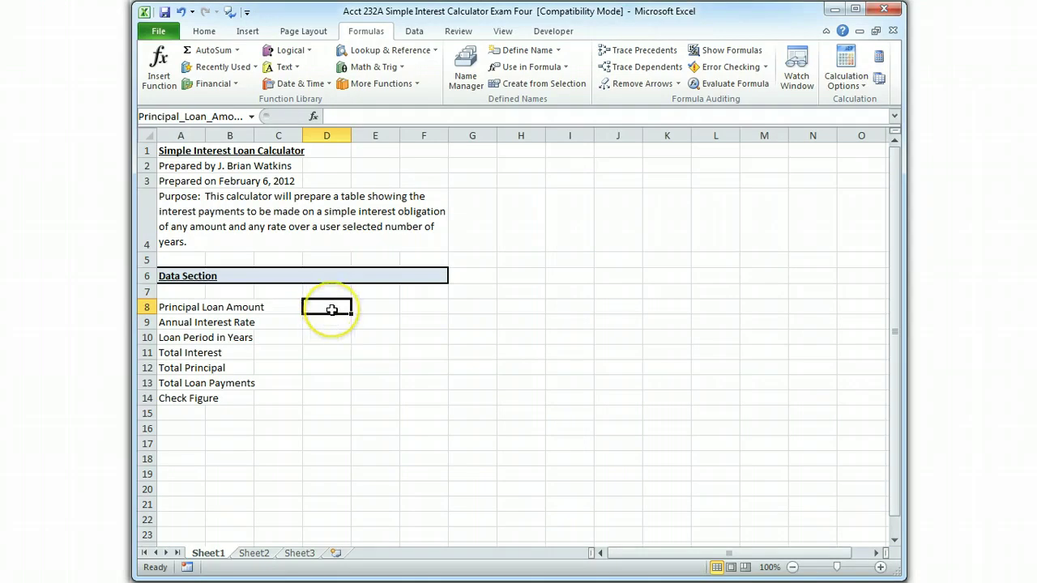
Shade the input cells D8:D10 with the same light blue fill as the Data Section heading.
{"action": "key", "text": "shift+Down"}
{"action": "key", "text": "shift+Down"}
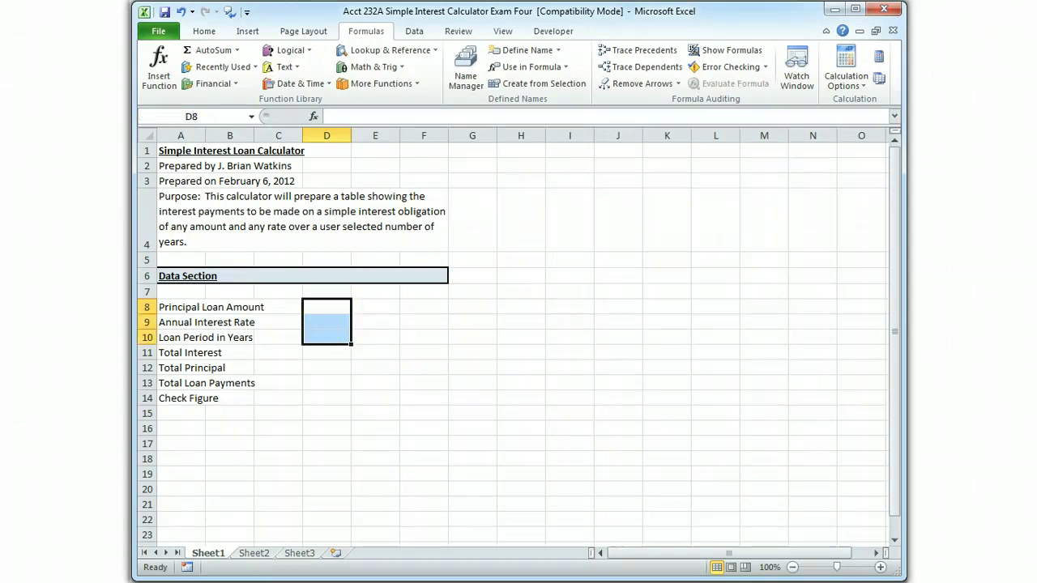
{"action": "left_click", "coordinate": [204, 33]}
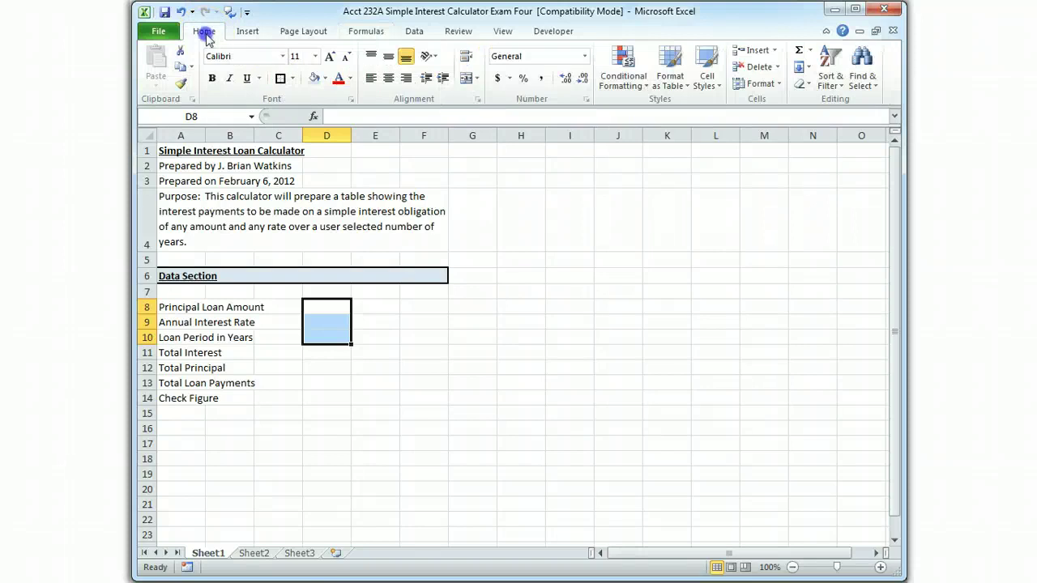
{"action": "left_click", "coordinate": [314, 78]}
{"action": "left_click", "coordinate": [378, 397]}
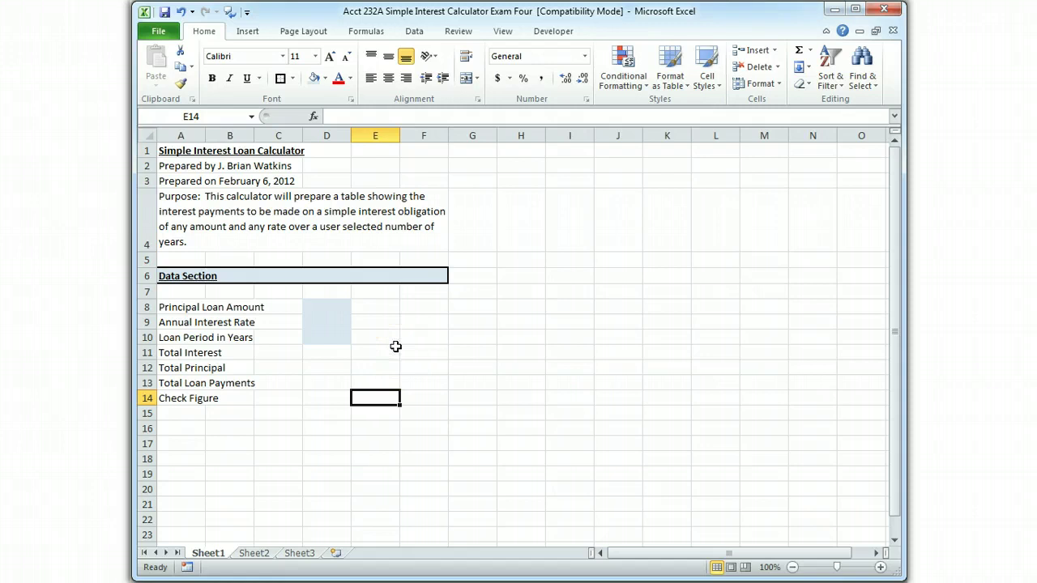
Enter 200000 as the Principal Loan Amount in cell D8.
{"action": "key", "text": "Up"}
{"action": "key", "text": "Up"}
{"action": "key", "text": "Up"}
{"action": "key", "text": "Up"}
{"action": "key", "text": "Up"}
{"action": "key", "text": "Up"}
{"action": "key", "text": "Left"}
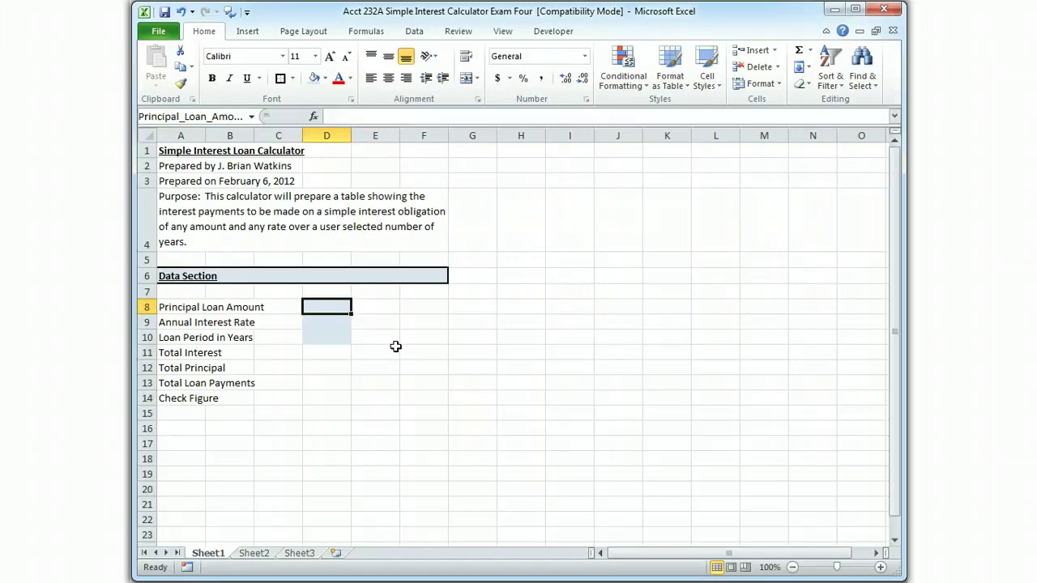
{"action": "type", "text": "2000"}
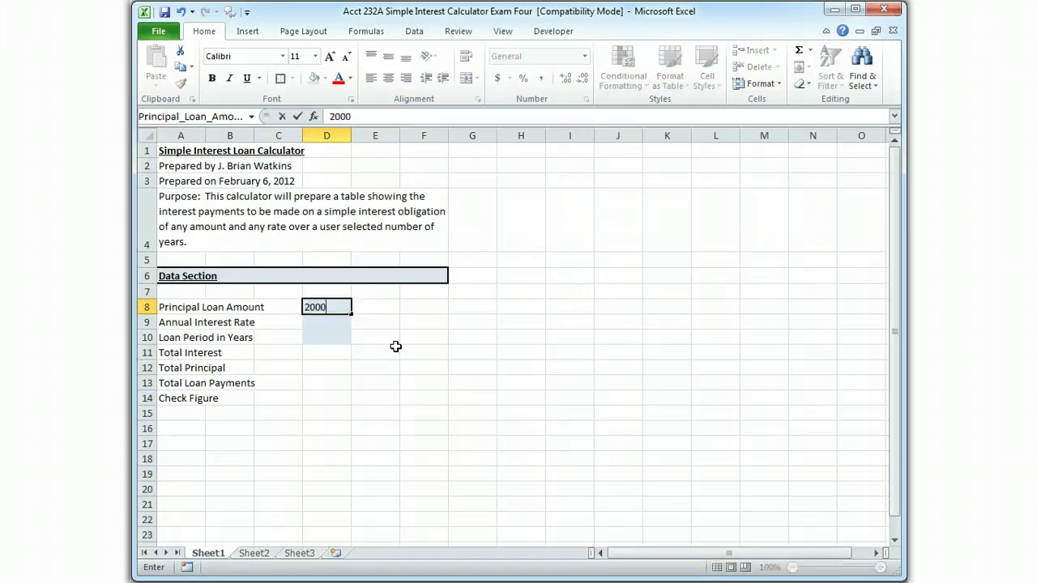
{"action": "type", "text": "00"}
{"action": "key", "text": "Return"}
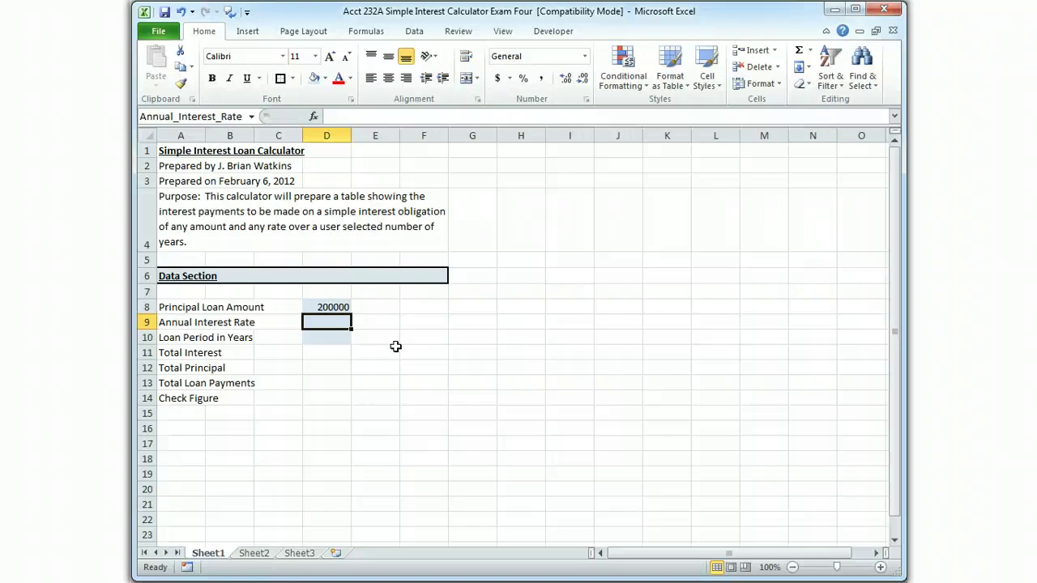
Enter .0725 as the Annual Interest Rate in D9 and 30 as the Loan Period in Years in D10.
{"action": "type", "text": ".0"}
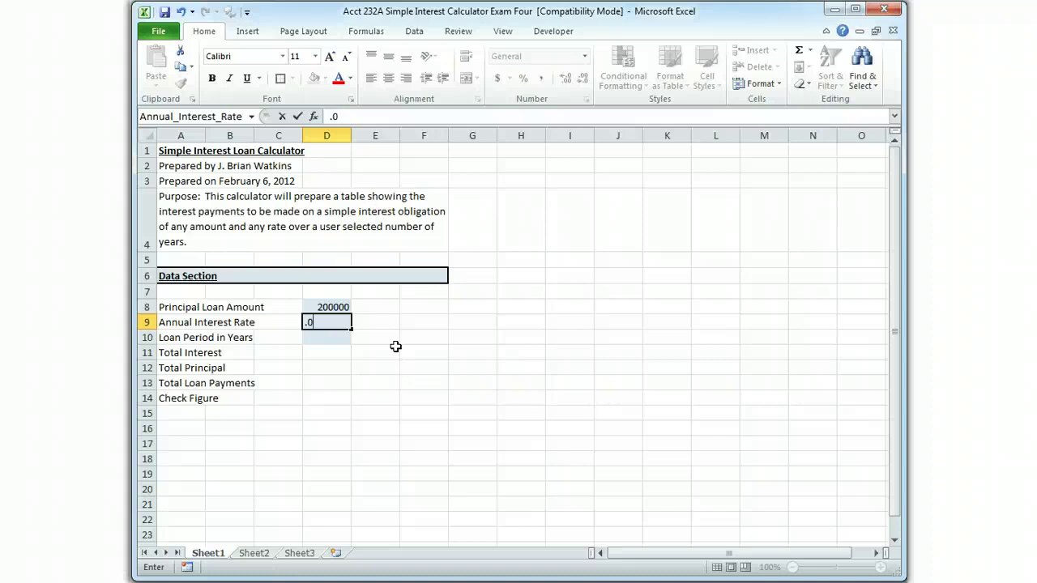
{"action": "type", "text": "725"}
{"action": "key", "text": "Return"}
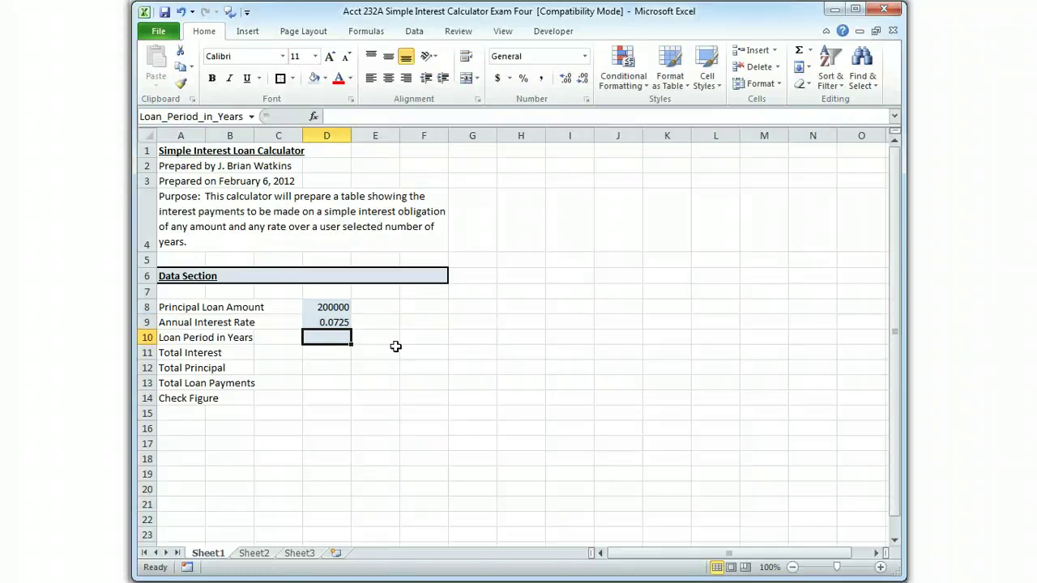
{"action": "type", "text": "30"}
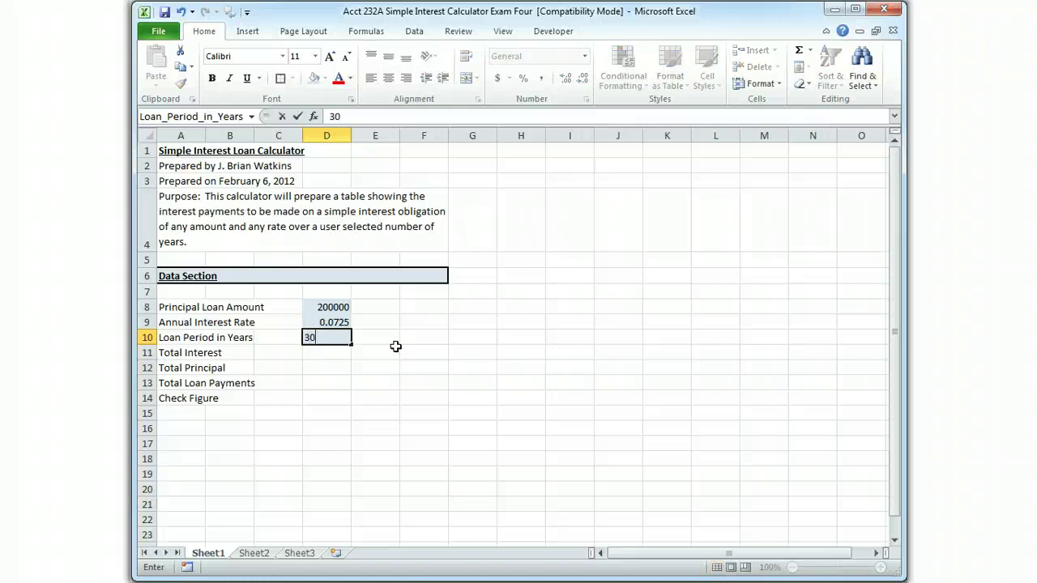
{"action": "key", "text": "Return"}
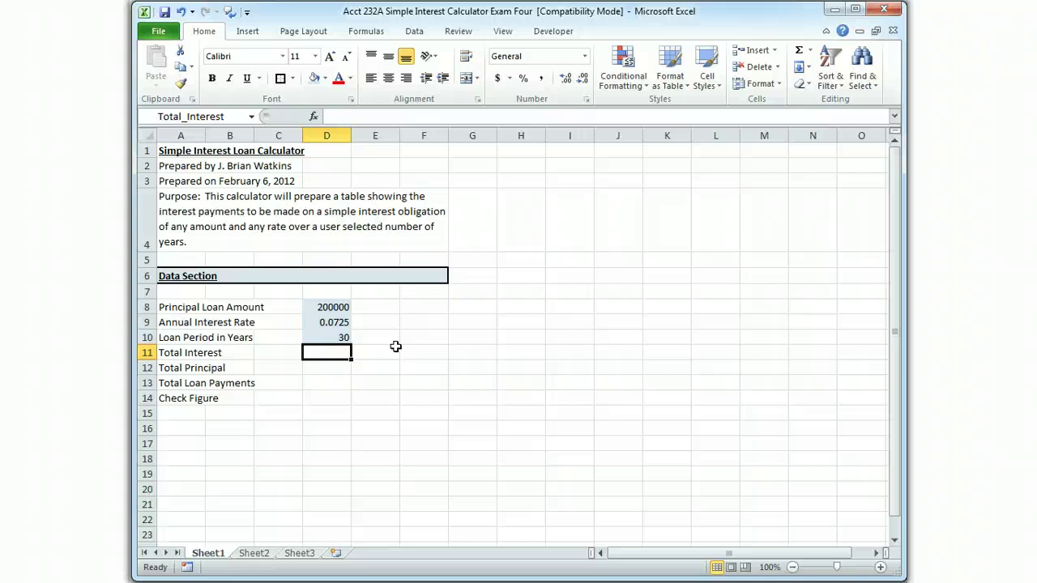
Center the contents of the data section's value cells D8:D14 horizontally.
{"action": "key", "text": "Down"}
{"action": "key", "text": "Down"}
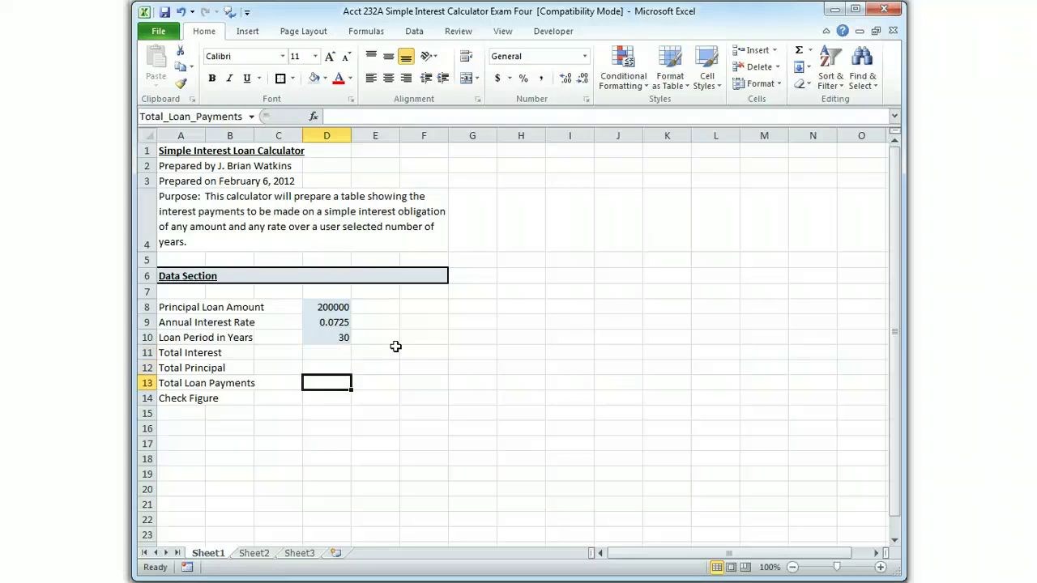
{"action": "key", "text": "Up"}
{"action": "key", "text": "Up"}
{"action": "key", "text": "Up"}
{"action": "key", "text": "Up"}
{"action": "key", "text": "Up"}
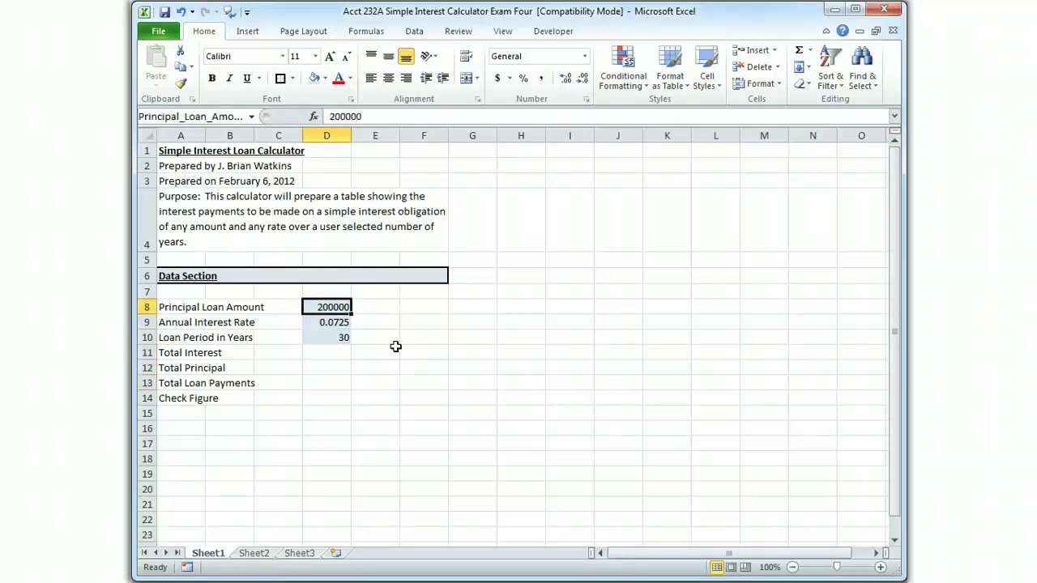
{"action": "key", "text": "shift+Down"}
{"action": "key", "text": "shift+Down"}
{"action": "key", "text": "shift+Down"}
{"action": "key", "text": "shift+Down"}
{"action": "key", "text": "shift+Down"}
{"action": "key", "text": "shift+Down"}
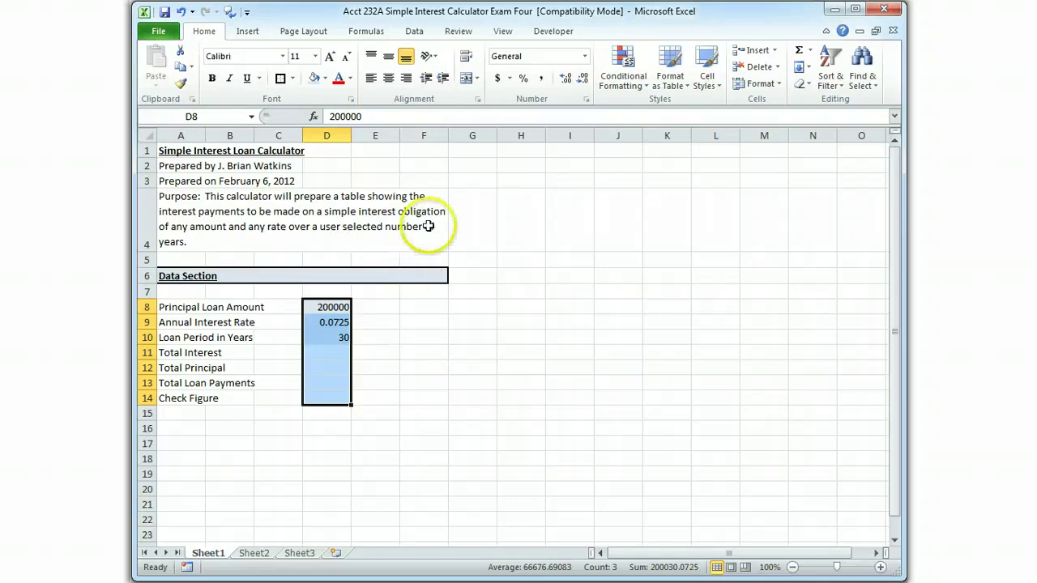
{"action": "left_click", "coordinate": [389, 78]}
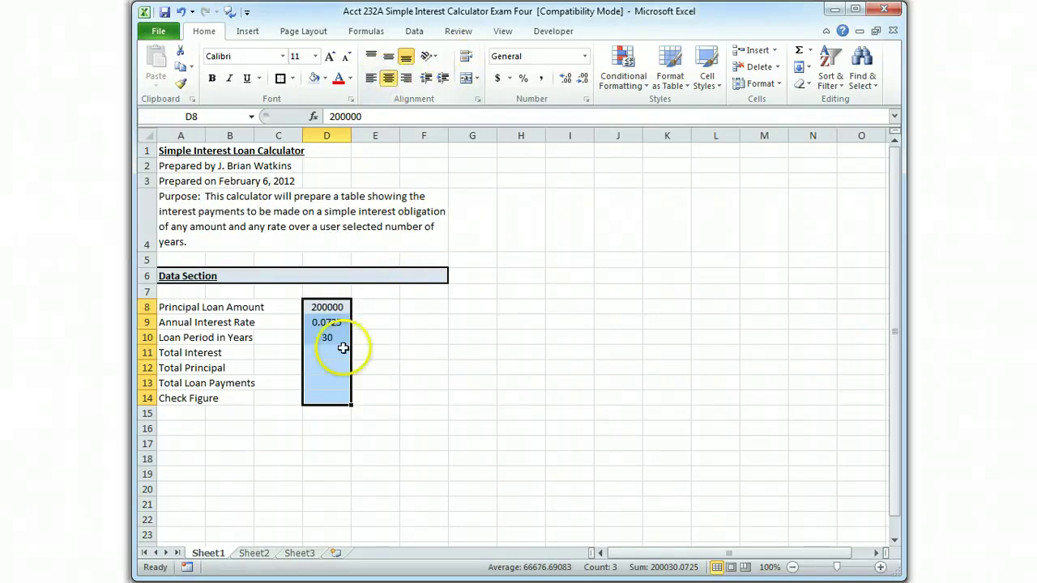
Format the Principal Loan Amount in D8 as Currency.
{"action": "left_click", "coordinate": [326, 307]}
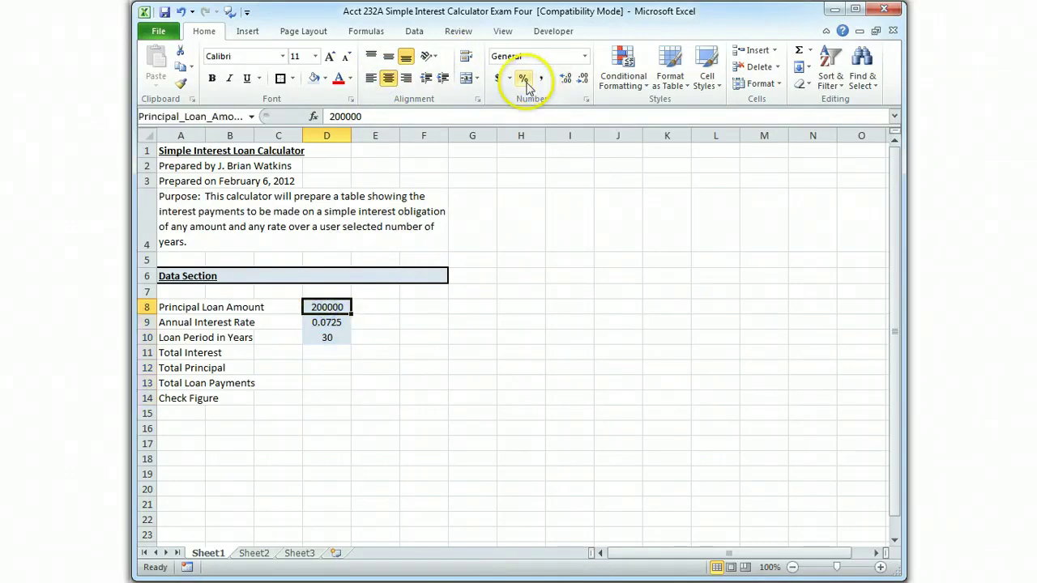
{"action": "left_click", "coordinate": [501, 77]}
{"action": "left_click", "coordinate": [584, 55]}
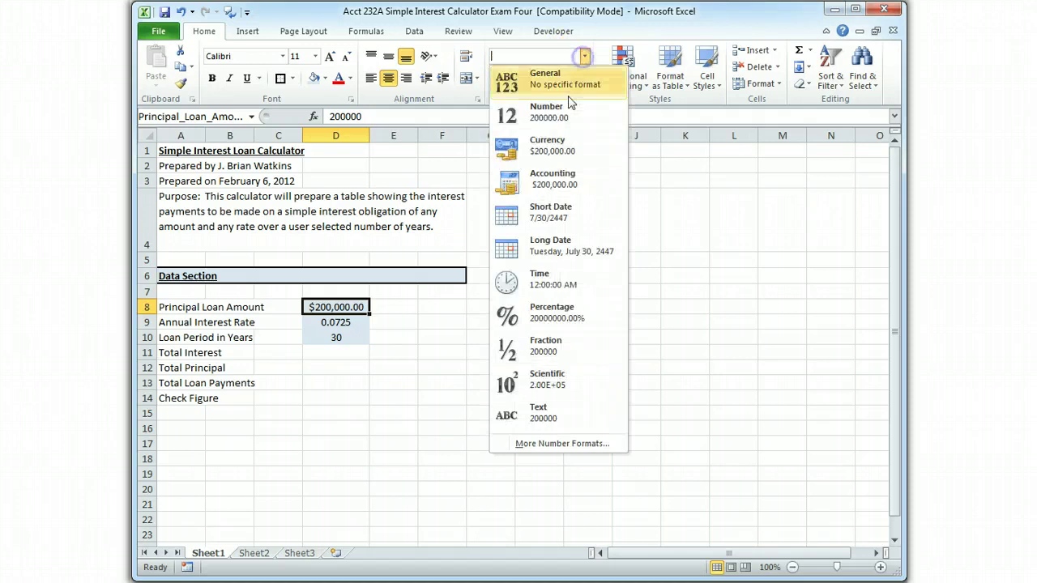
{"action": "left_click", "coordinate": [566, 154]}
Format the Annual Interest Rate in D9 as a percentage with two decimal places.
{"action": "left_click", "coordinate": [344, 322]}
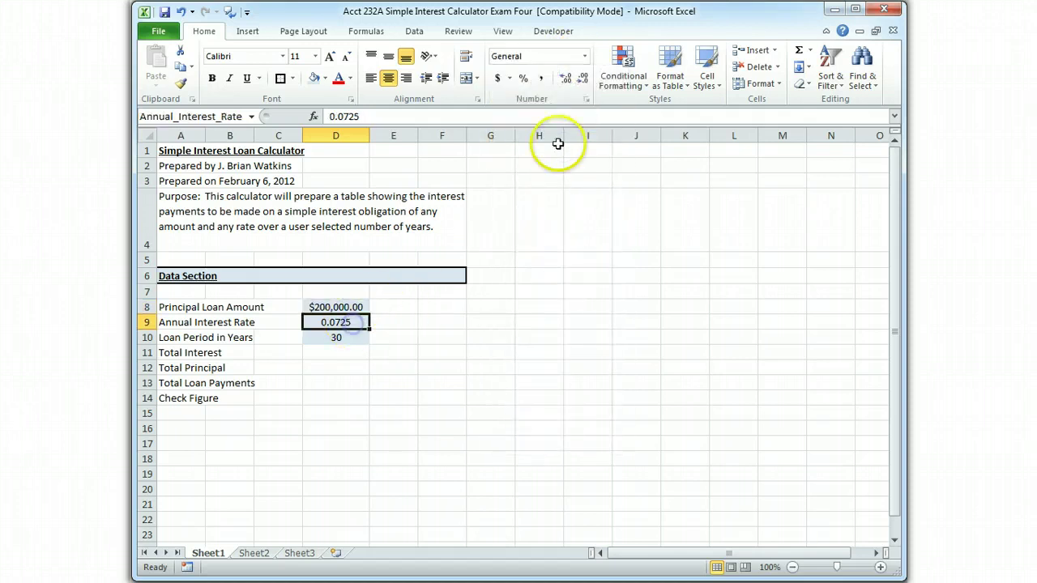
{"action": "left_click", "coordinate": [522, 78]}
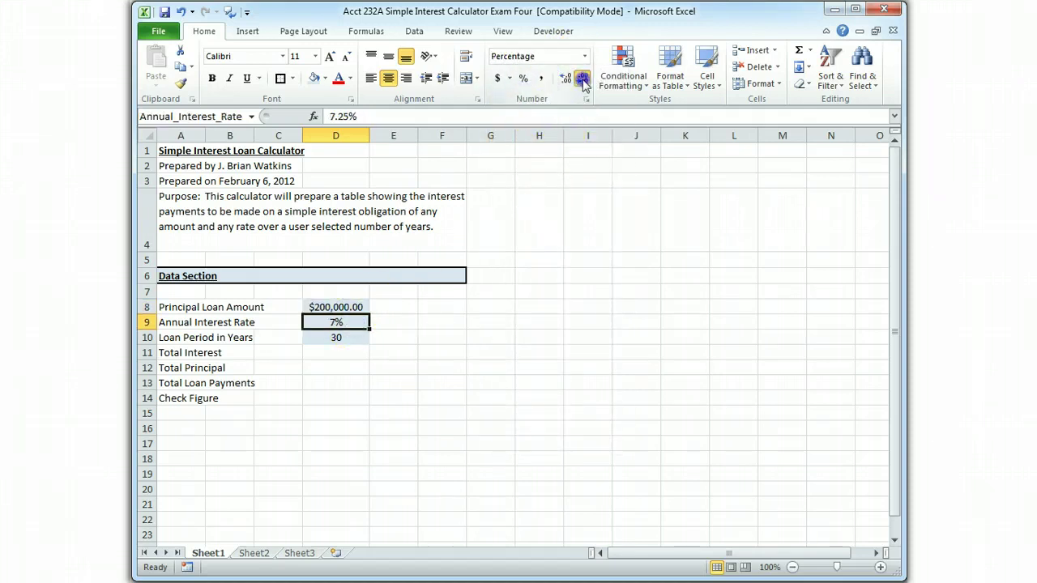
{"action": "left_click", "coordinate": [565, 79]}
{"action": "left_click", "coordinate": [564, 80]}
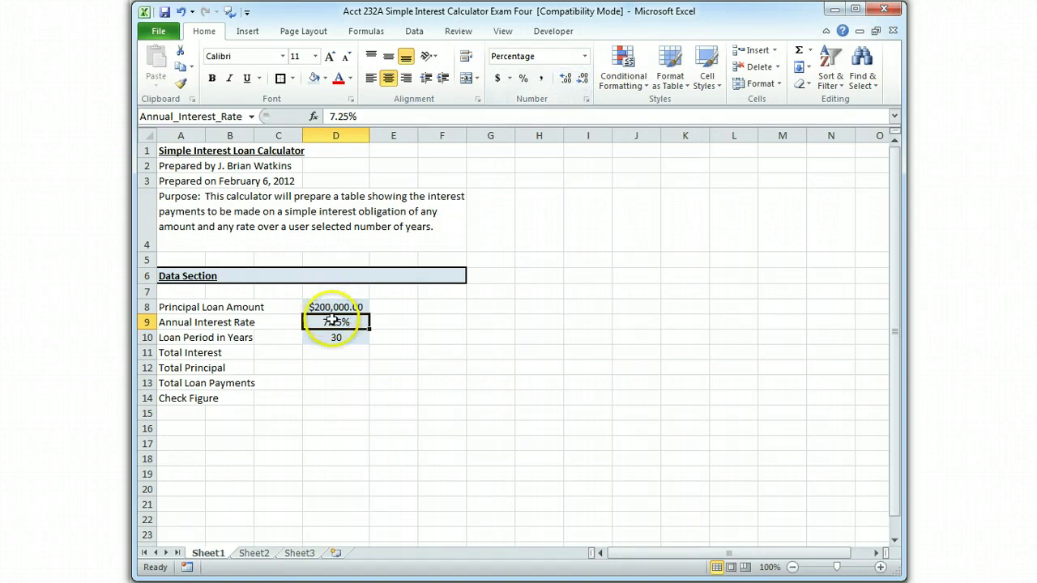
Insert an entire row above the Total Interest row, directly below Loan Period in Years.
{"action": "key", "text": "Down"}
{"action": "key", "text": "Down"}
{"action": "key", "text": "Down"}
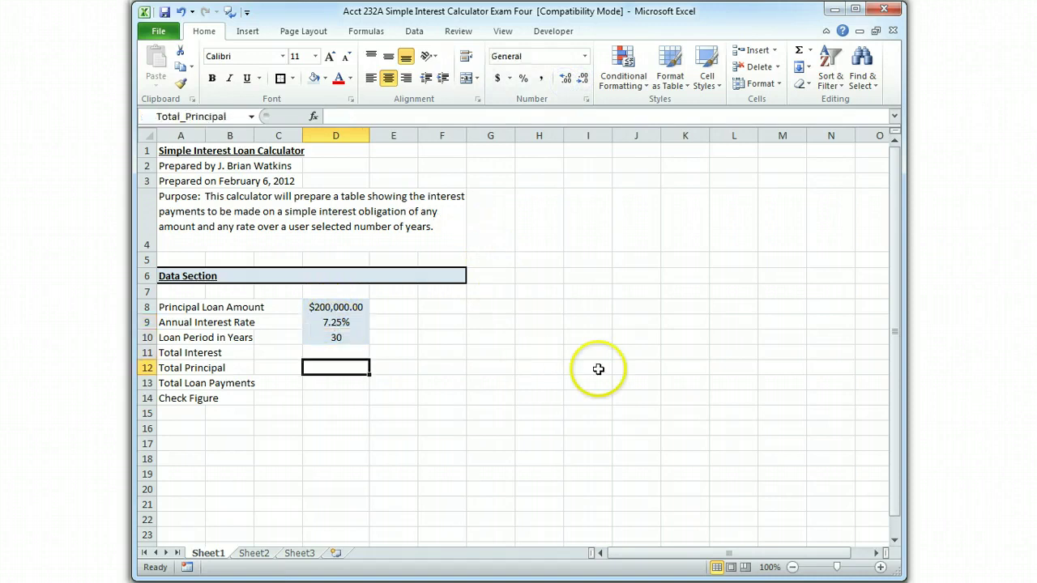
{"action": "key", "text": "Up"}
{"action": "key", "text": "Up"}
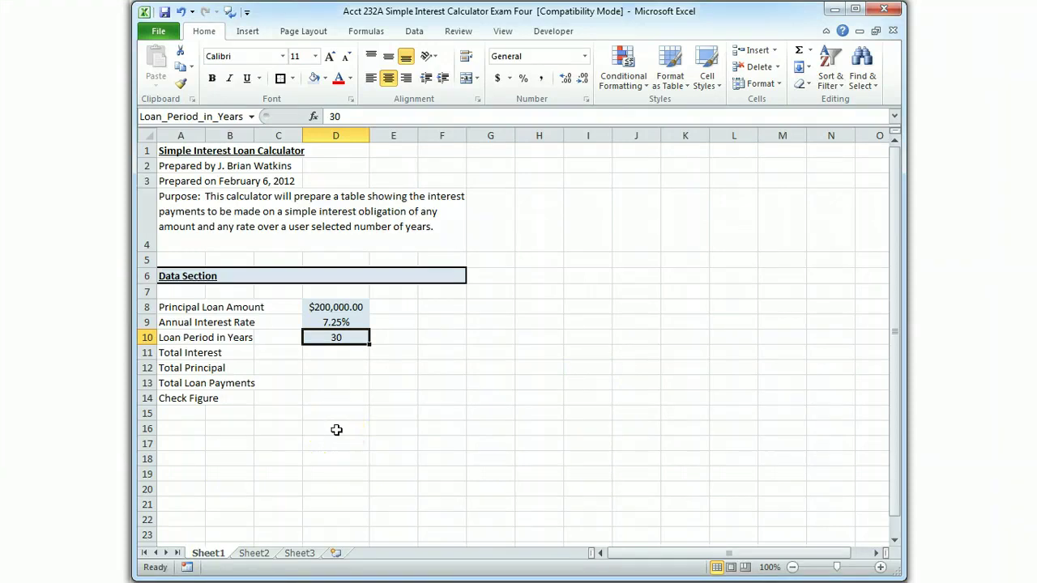
{"action": "key", "text": "Down"}
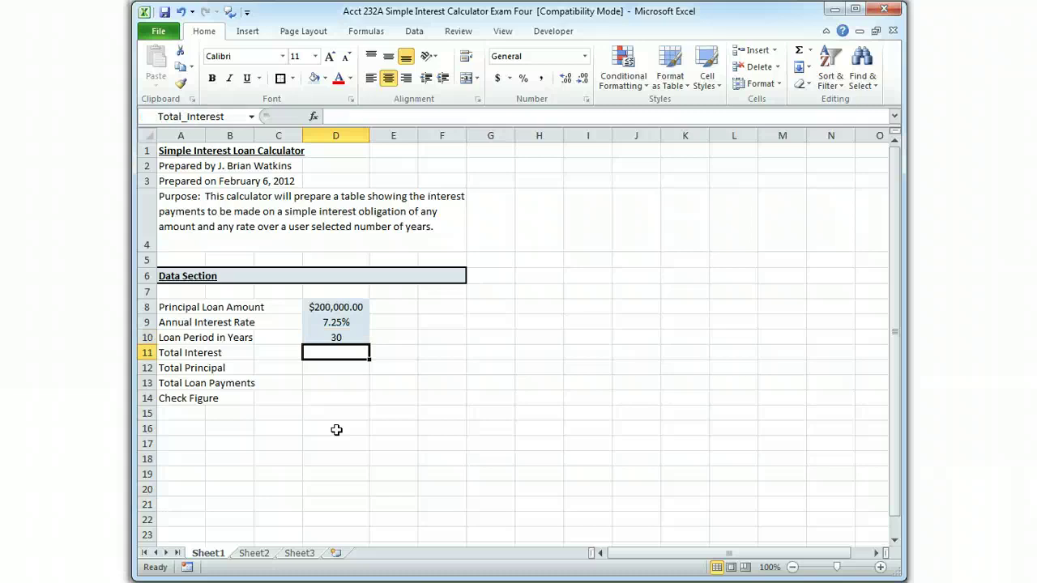
{"action": "right_click", "coordinate": [316, 354]}
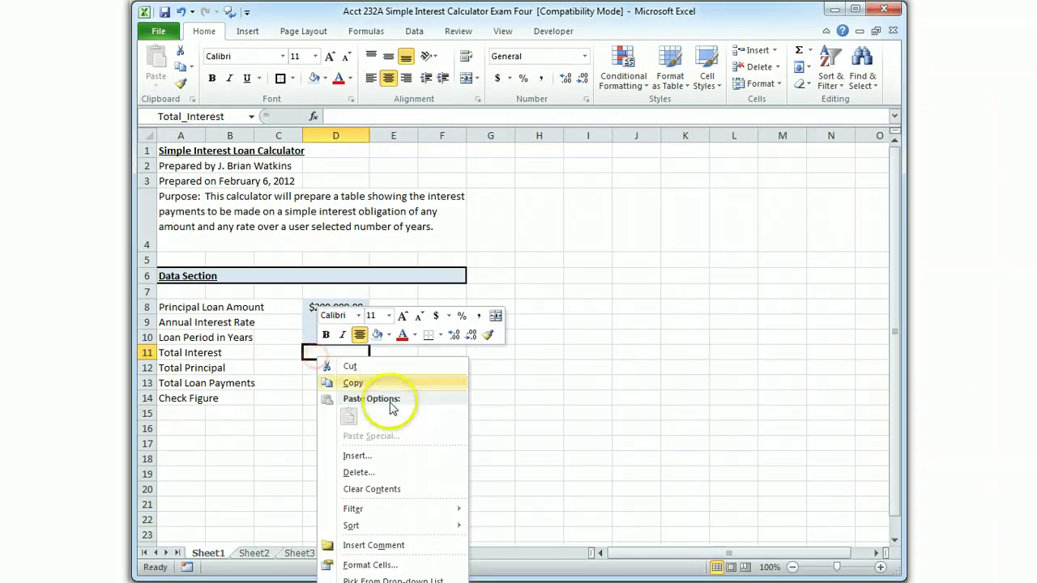
{"action": "left_click", "coordinate": [357, 457]}
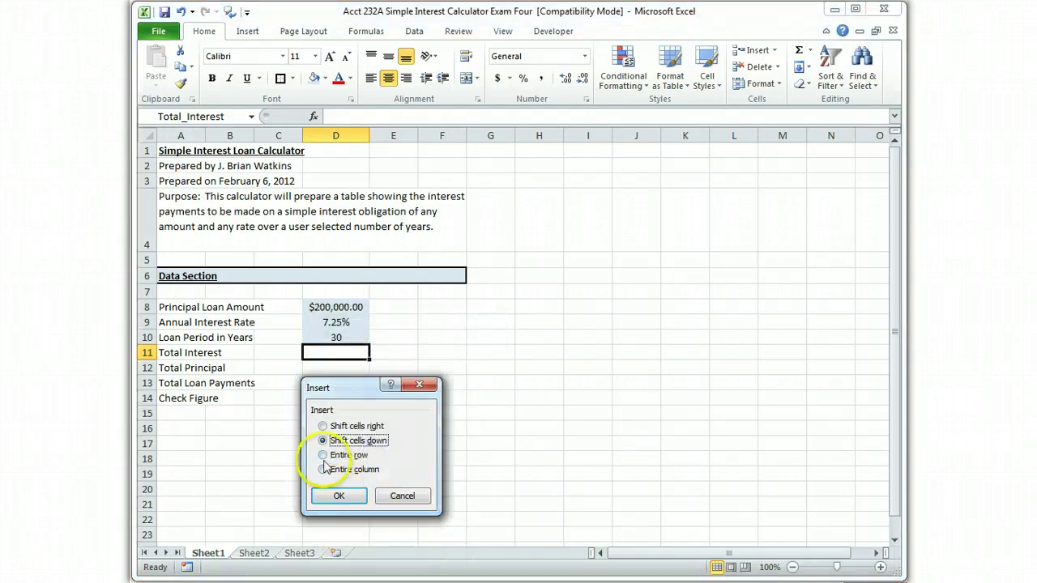
{"action": "left_click", "coordinate": [324, 456]}
{"action": "left_click", "coordinate": [338, 496]}
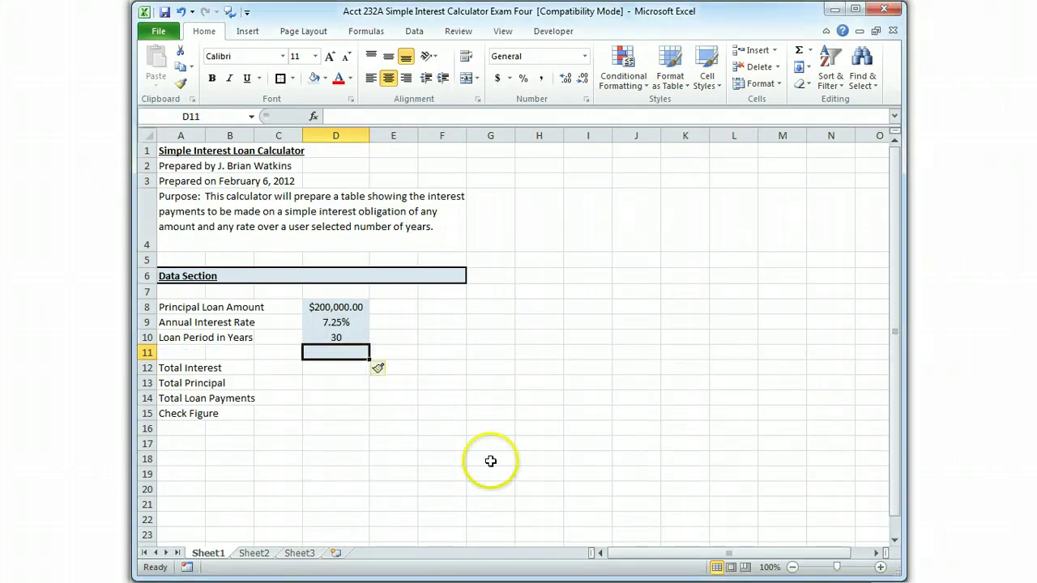
Label the blank row with Monthly Payment in cell A11.
{"action": "key", "text": "Left"}
{"action": "key", "text": "Left"}
{"action": "key", "text": "Left"}
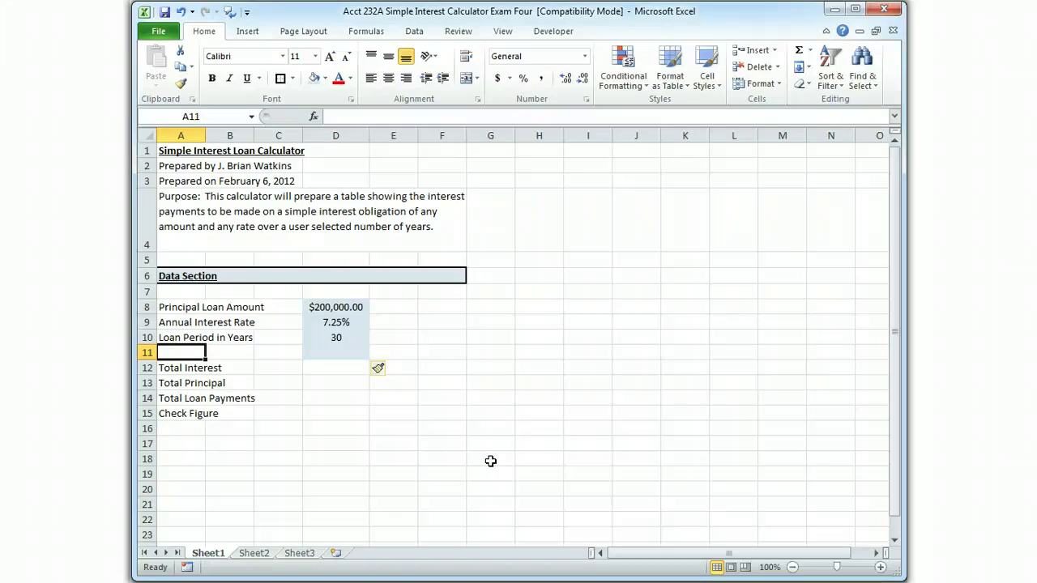
{"action": "type", "text": "Mon"}
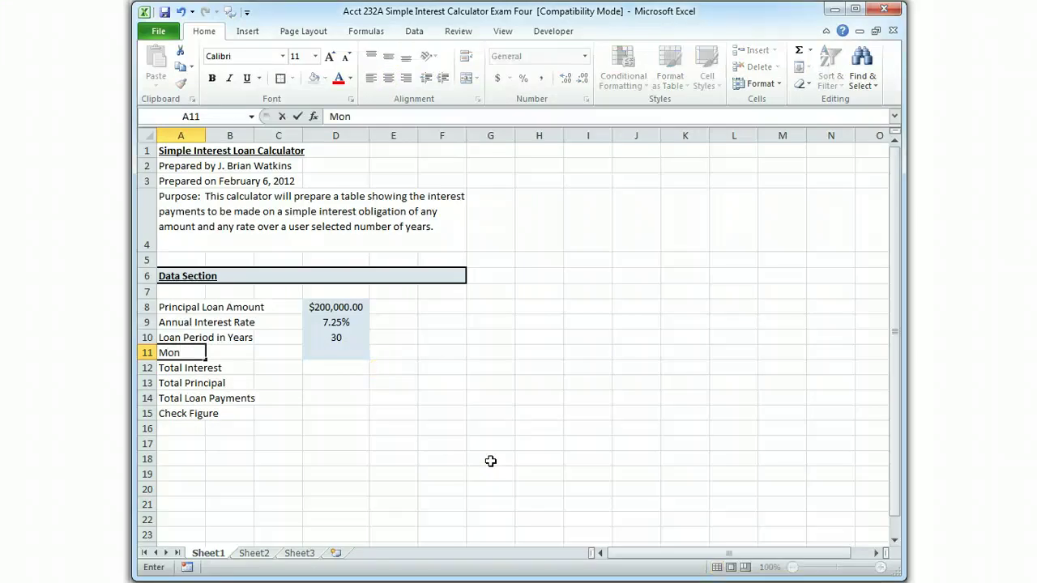
{"action": "type", "text": "thly Payment"}
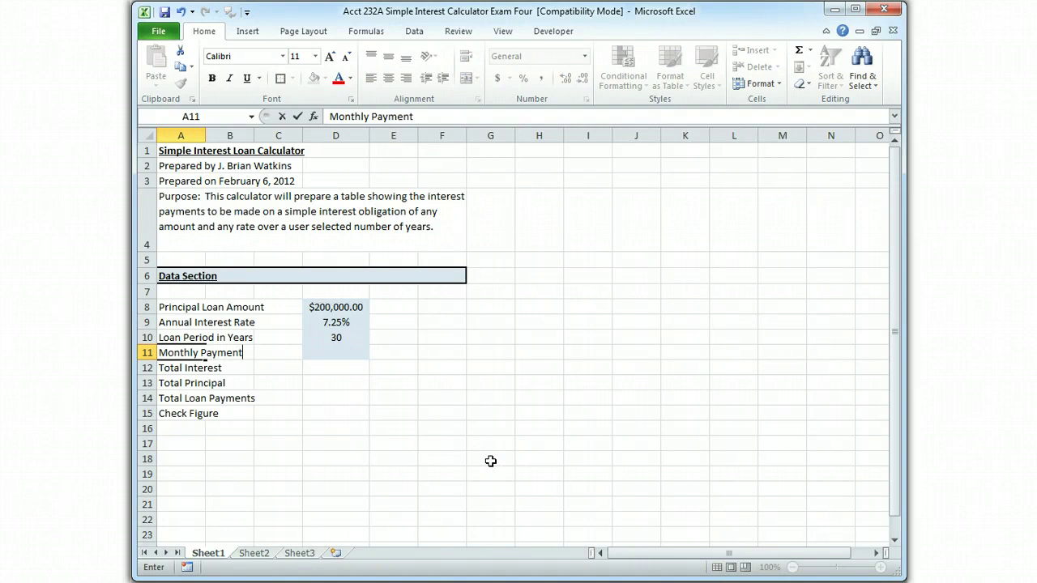
{"action": "key", "text": "Tab"}
Remove the fill color from the Monthly Payment value cell D11.
{"action": "key", "text": "Tab"}
{"action": "key", "text": "Tab"}
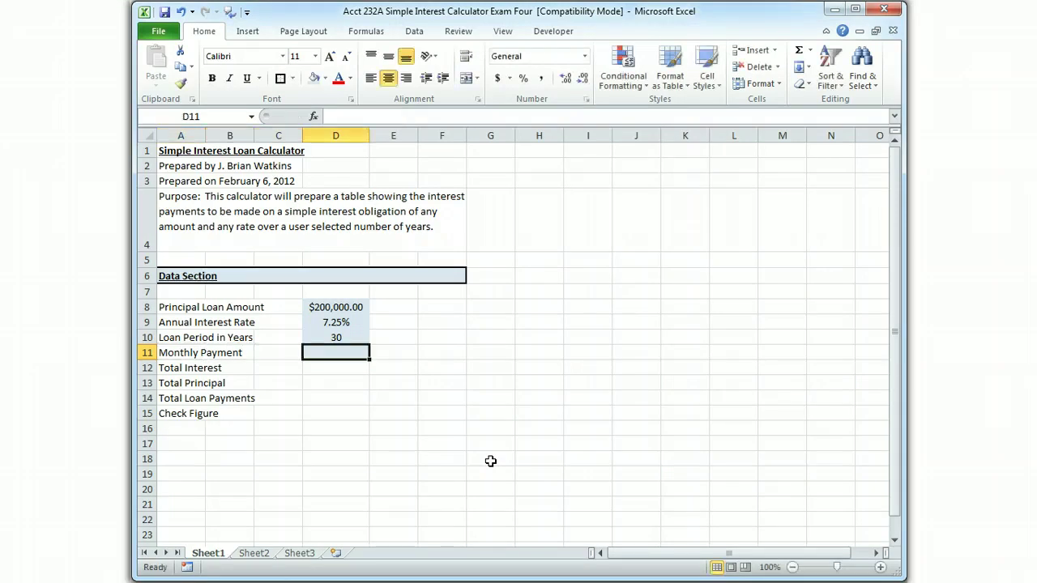
{"action": "left_click", "coordinate": [324, 78]}
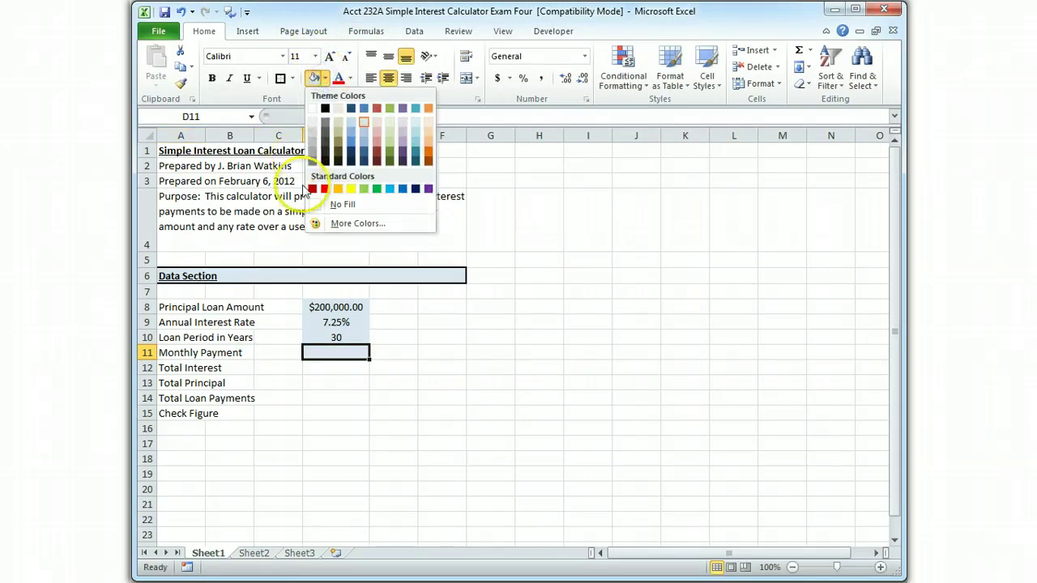
{"action": "left_click", "coordinate": [341, 204]}
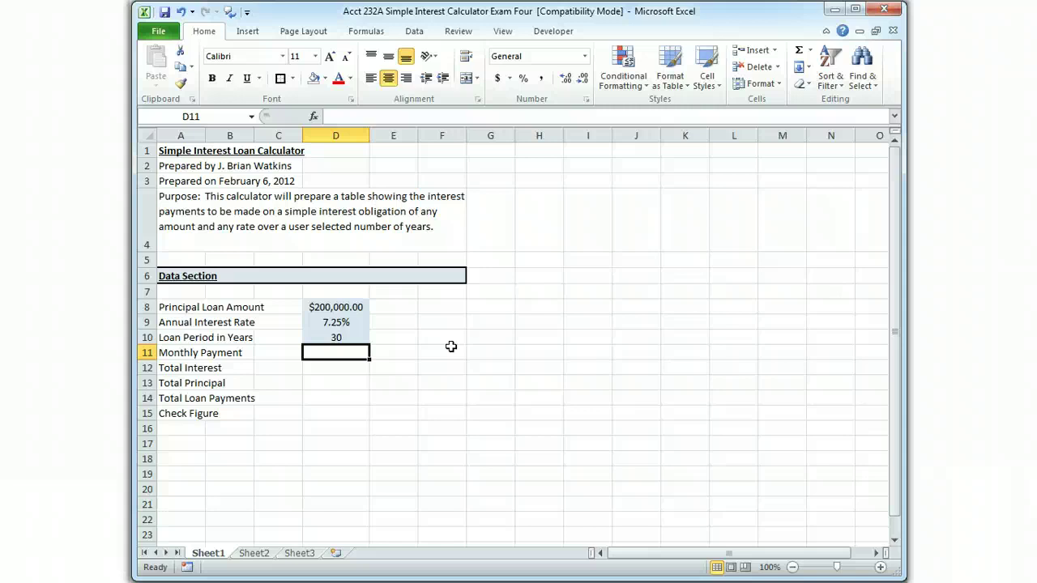
Begin the Monthly Payment formula in D11 with =Principal_Loan_Amount*(, inserting the defined name from the workbook's names.
{"action": "type", "text": "="}
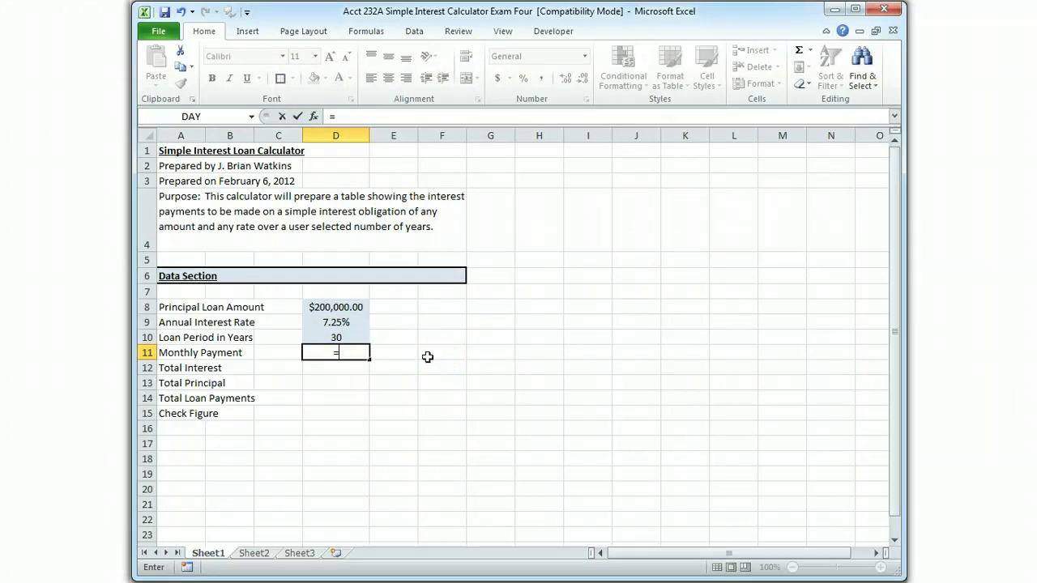
{"action": "left_click", "coordinate": [365, 31]}
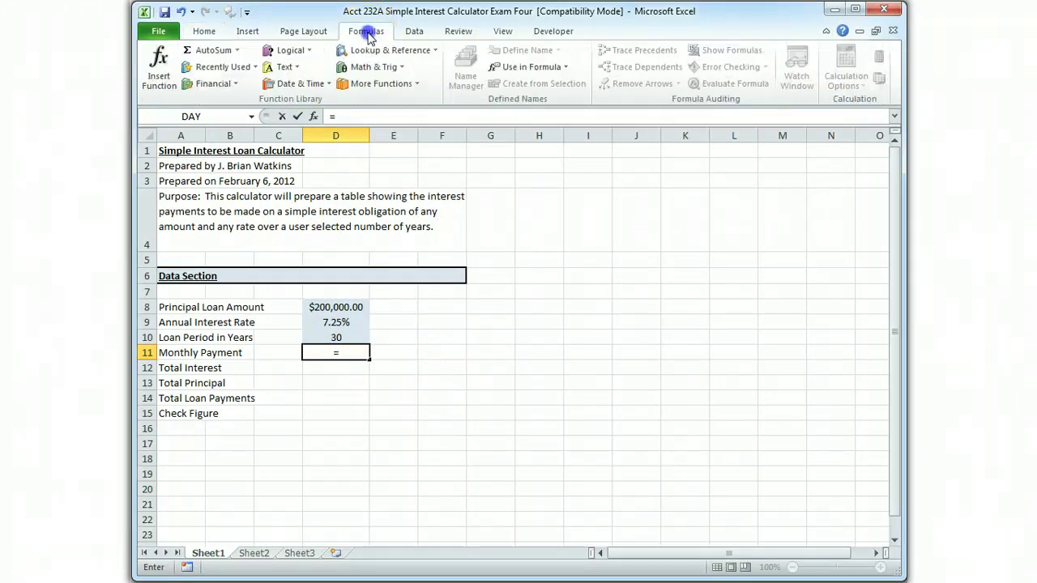
{"action": "left_click", "coordinate": [528, 66]}
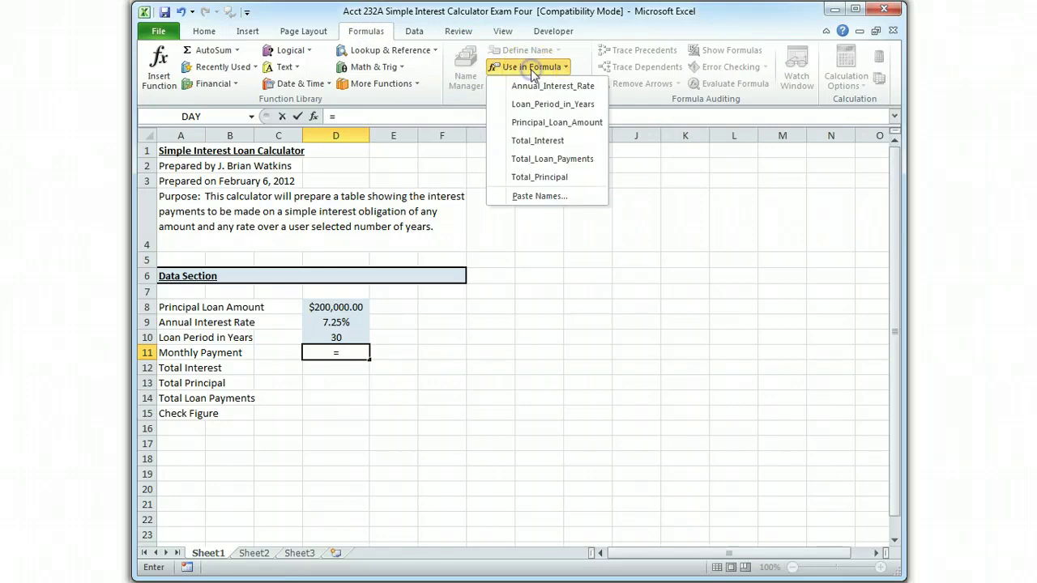
{"action": "left_click", "coordinate": [554, 123]}
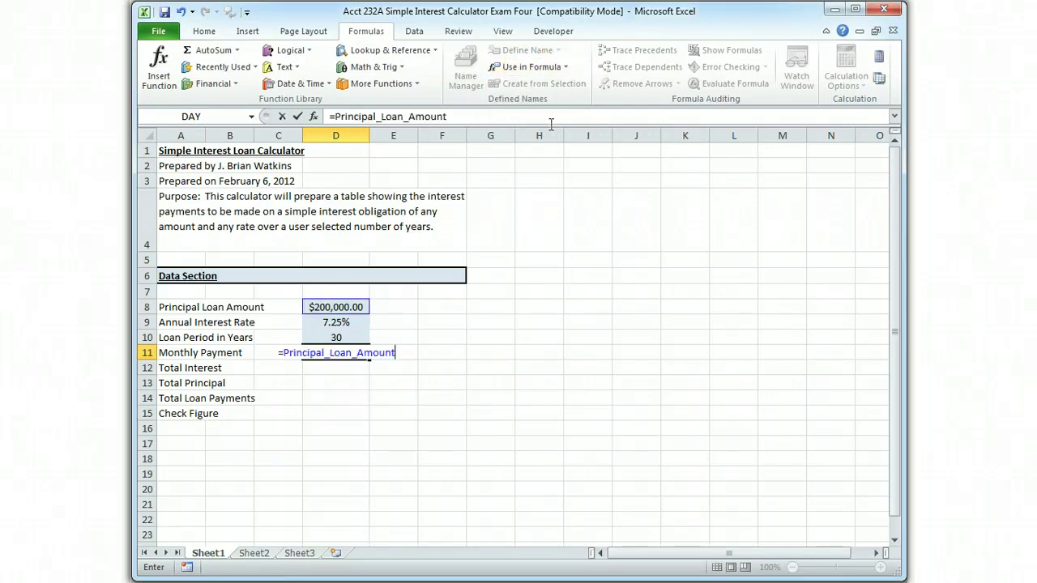
{"action": "type", "text": "*("}
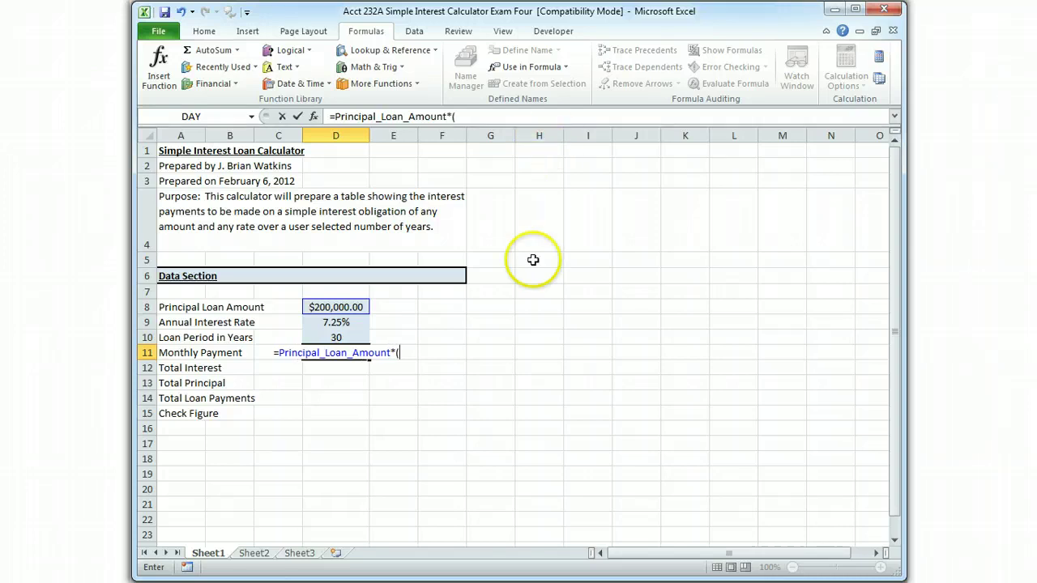
{"action": "left_click", "coordinate": [533, 69]}
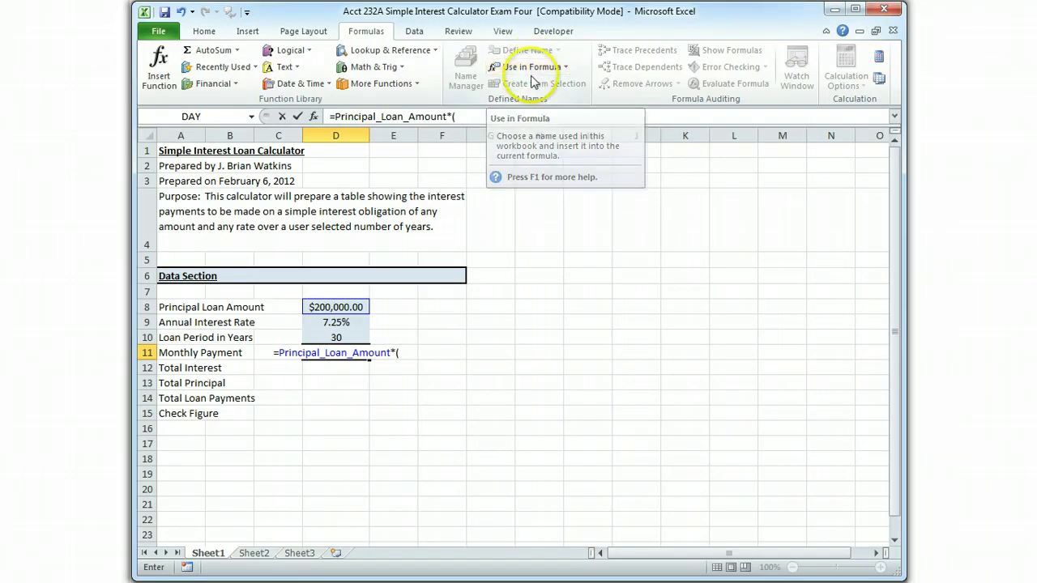
{"action": "left_click", "coordinate": [335, 324]}
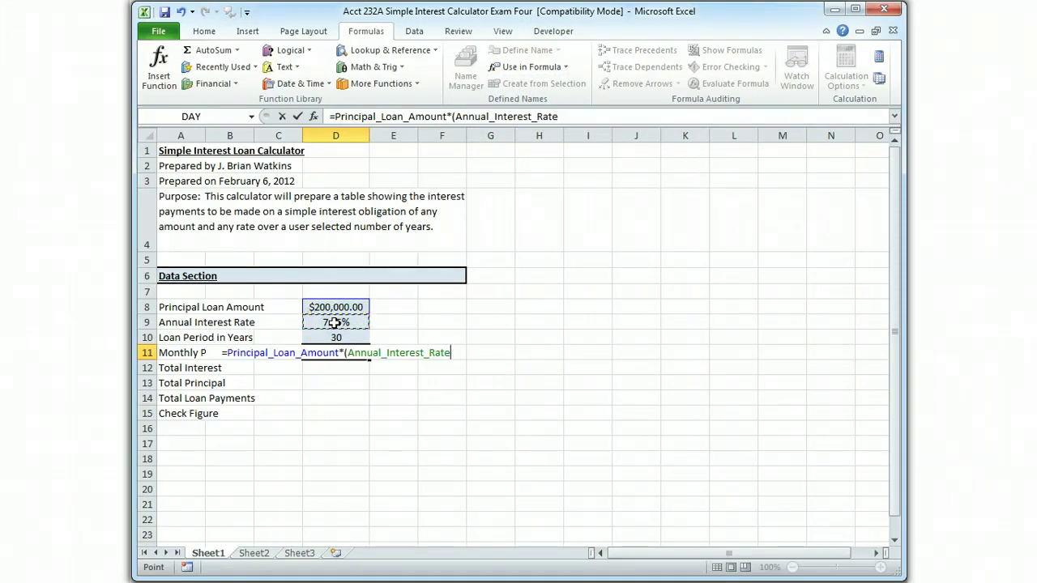
{"action": "key", "text": "BackSpace"}
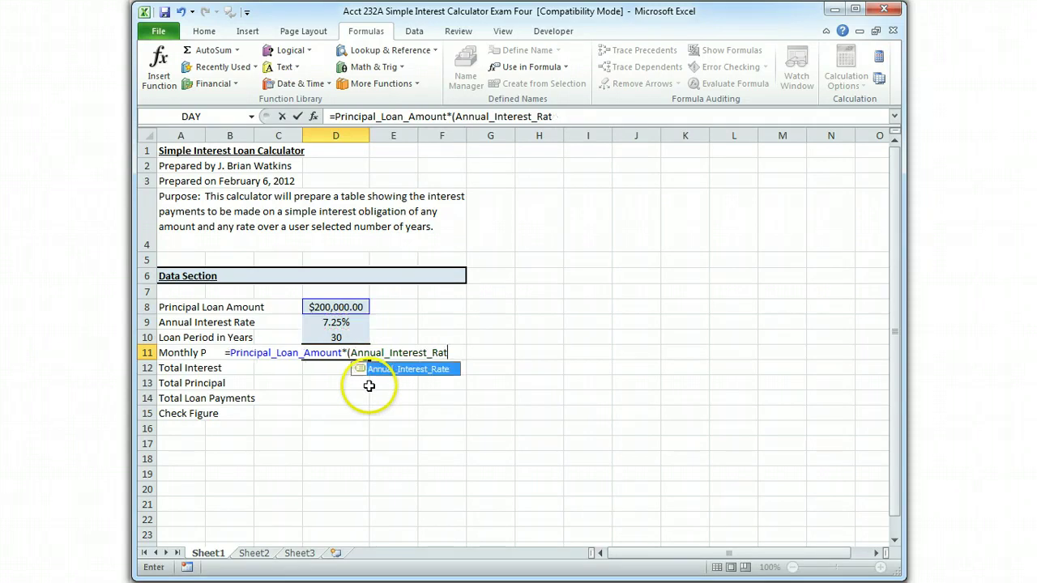
{"action": "key", "text": "BackSpace"}
{"action": "key", "text": "BackSpace"}
{"action": "key", "text": "BackSpace"}
{"action": "key", "text": "BackSpace"}
{"action": "key", "text": "BackSpace"}
{"action": "key", "text": "BackSpace"}
{"action": "key", "text": "BackSpace"}
{"action": "key", "text": "BackSpace"}
{"action": "key", "text": "BackSpace"}
{"action": "key", "text": "BackSpace"}
{"action": "key", "text": "BackSpace"}
{"action": "key", "text": "BackSpace"}
{"action": "key", "text": "BackSpace"}
{"action": "key", "text": "BackSpace"}
{"action": "key", "text": "BackSpace"}
{"action": "key", "text": "BackSpace"}
{"action": "key", "text": "BackSpace"}
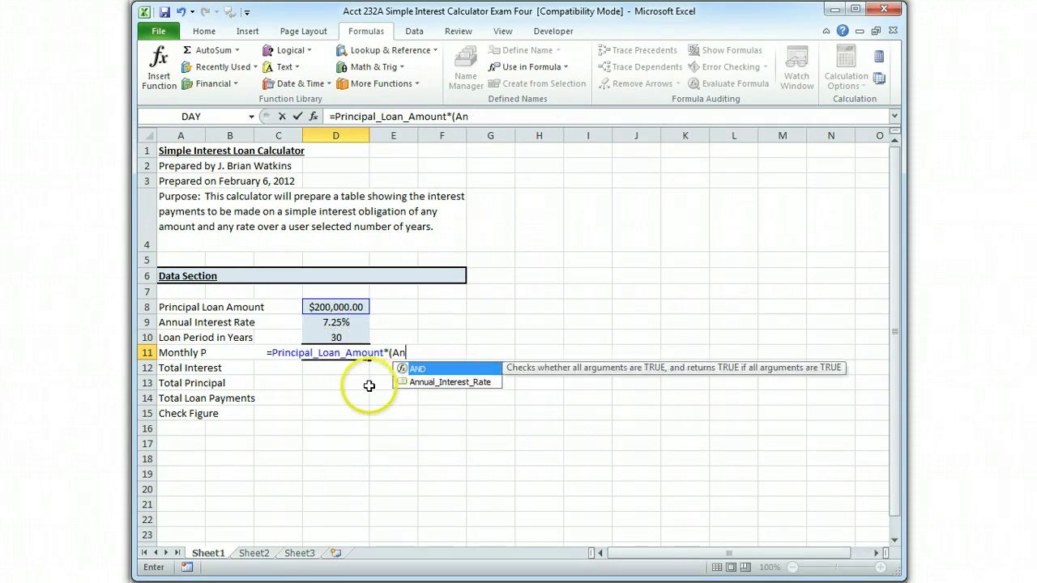
{"action": "key", "text": "BackSpace"}
{"action": "key", "text": "BackSpace"}
Complete the Monthly Payment formula in D11 as =Principal_Loan_Amount*(Annual_Interest_Rate/12), picking the rate name from the autocomplete suggestion.
{"action": "type", "text": "Annual"}
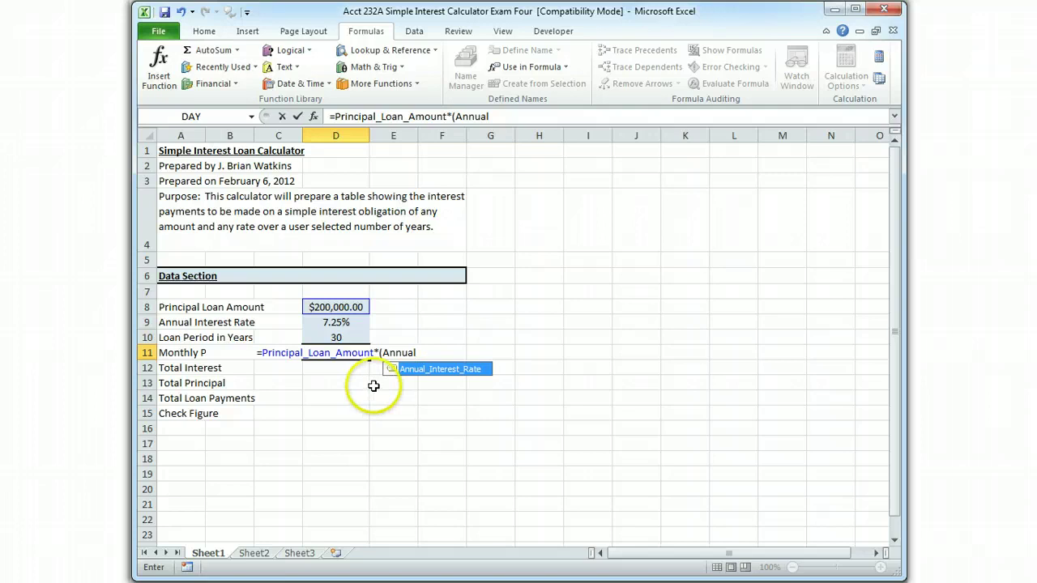
{"action": "double_click", "coordinate": [422, 371]}
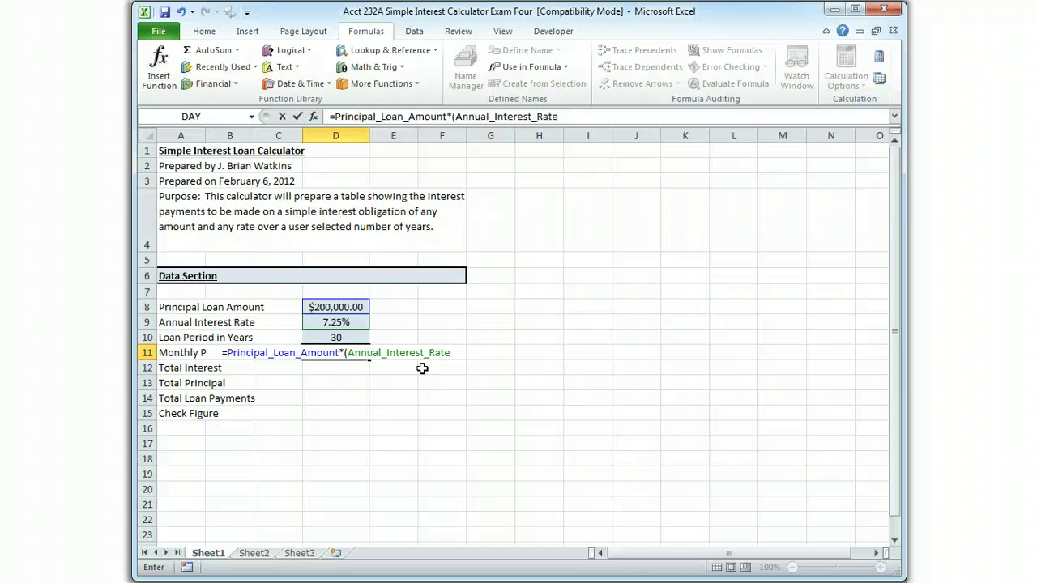
{"action": "type", "text": "/12)"}
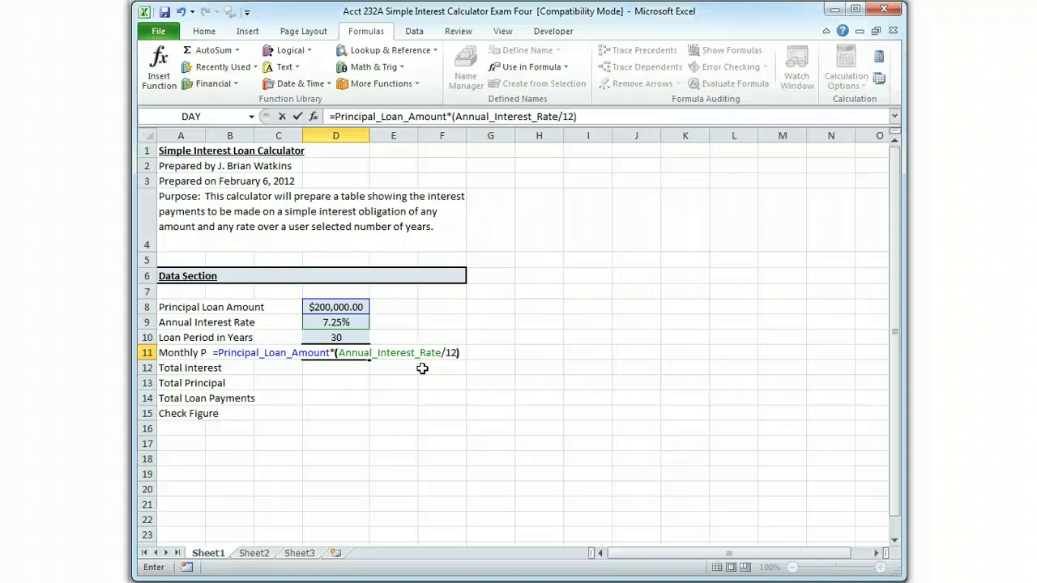
{"action": "key", "text": "Return"}
Confirm the Monthly Payment formula and format cell D11 as Currency.
{"action": "key", "text": "Up"}
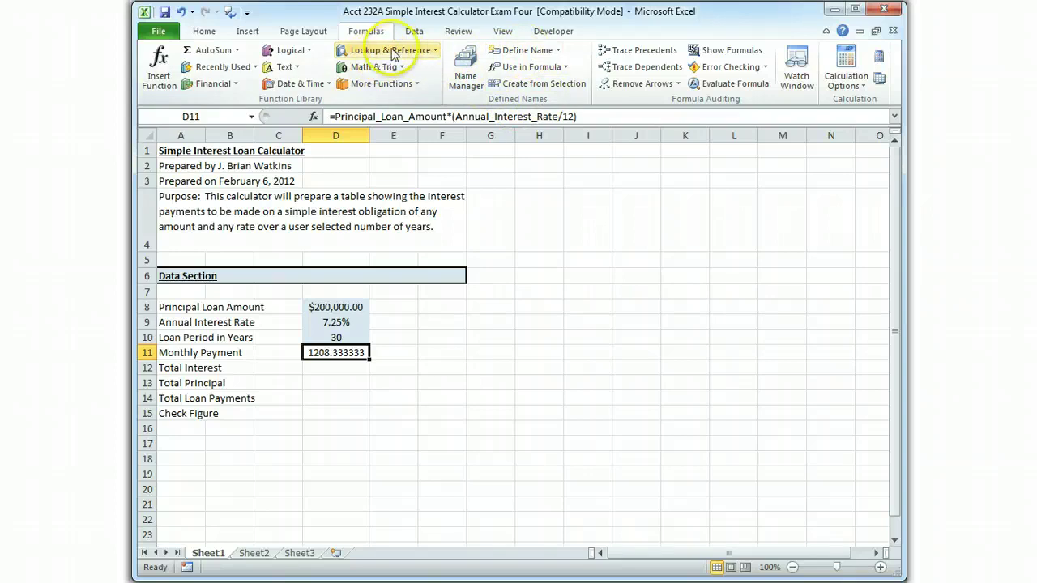
{"action": "left_click", "coordinate": [204, 31]}
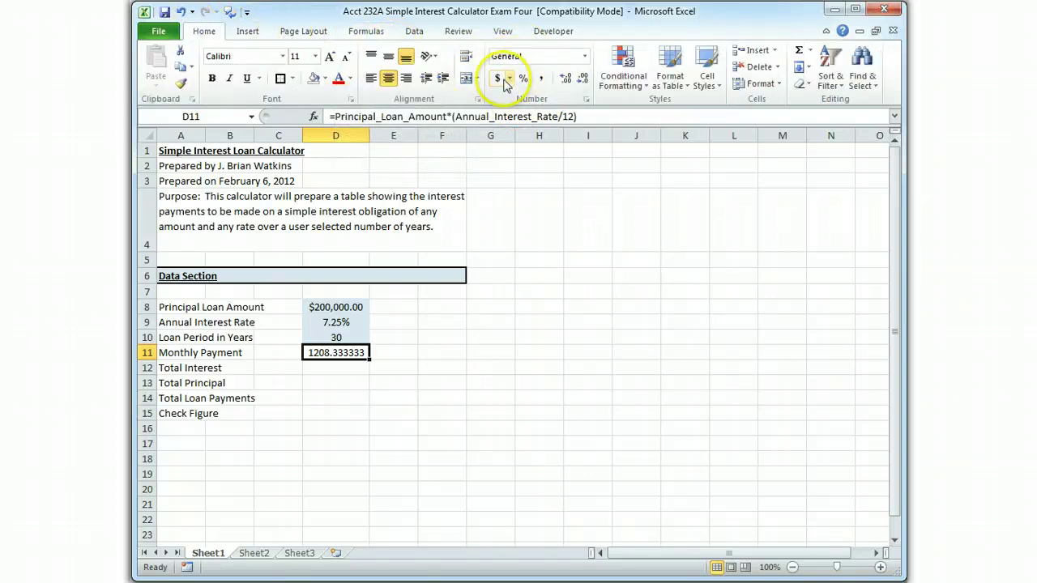
{"action": "left_click", "coordinate": [492, 79]}
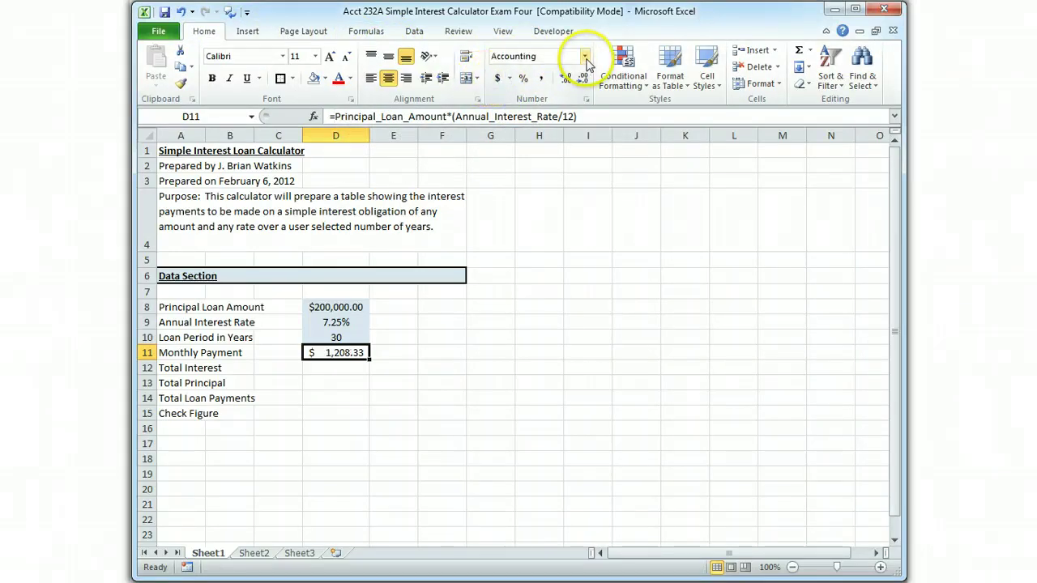
{"action": "left_click", "coordinate": [584, 55]}
{"action": "left_click", "coordinate": [556, 146]}
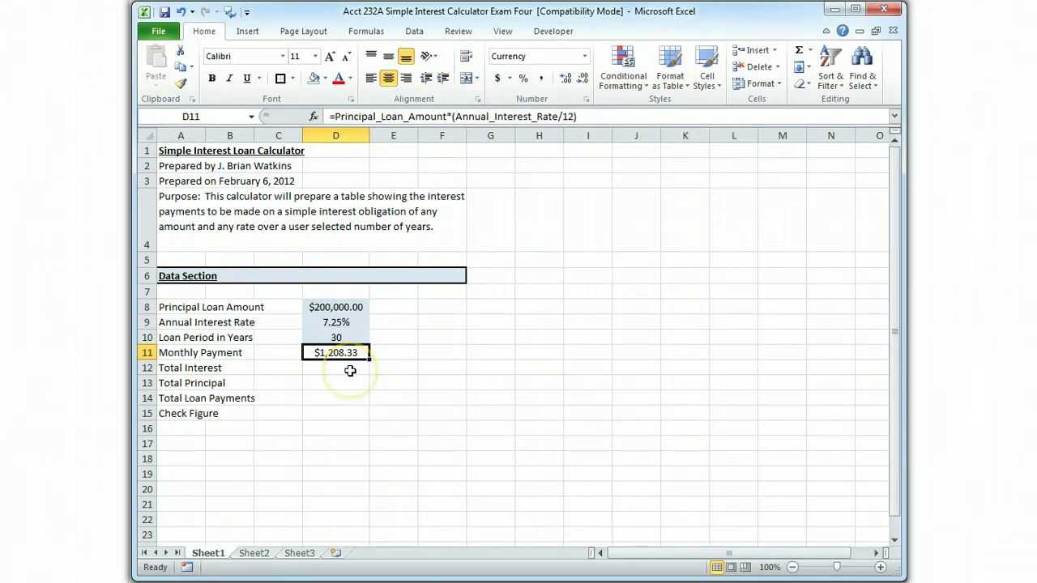
{"action": "left_click", "coordinate": [350, 371]}
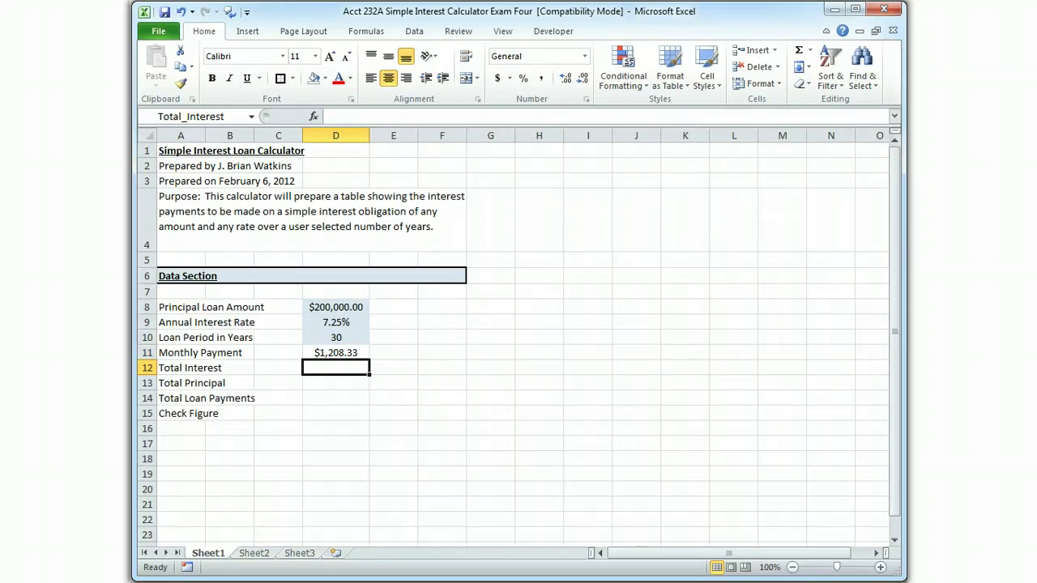
{"action": "type", "text": "="}
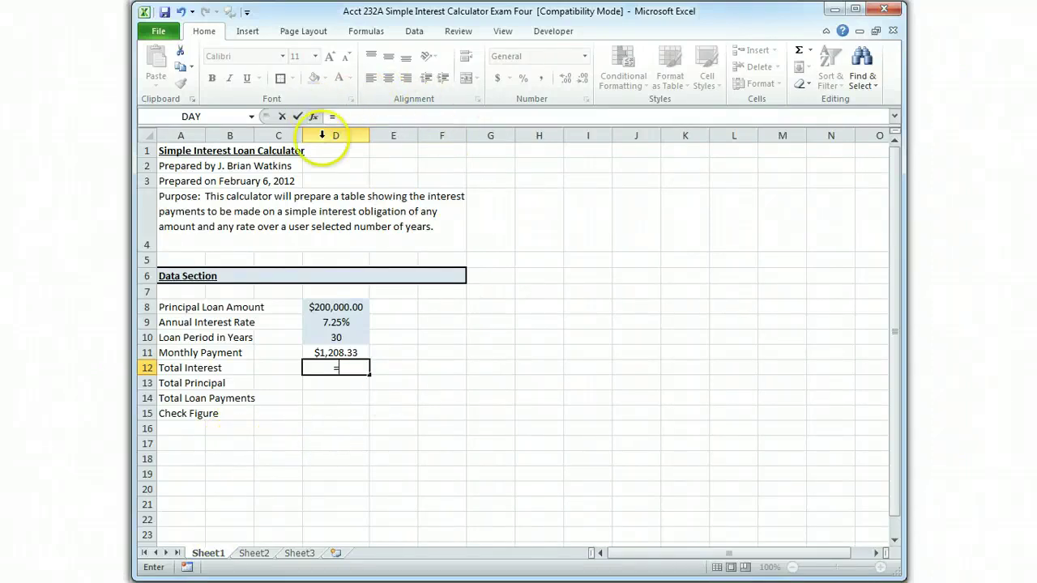
{"action": "left_click", "coordinate": [334, 335]}
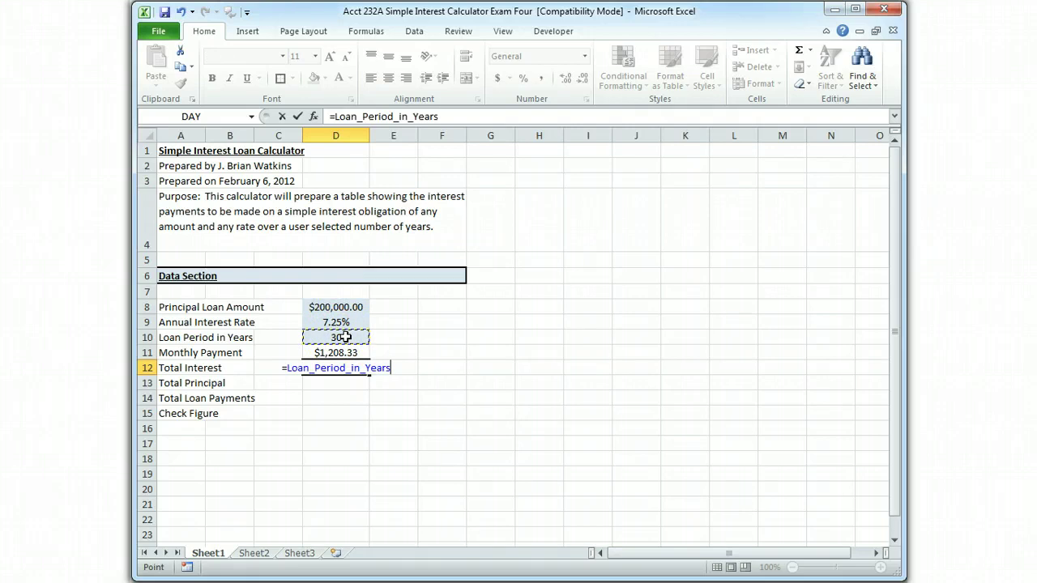
{"action": "type", "text": "*12"}
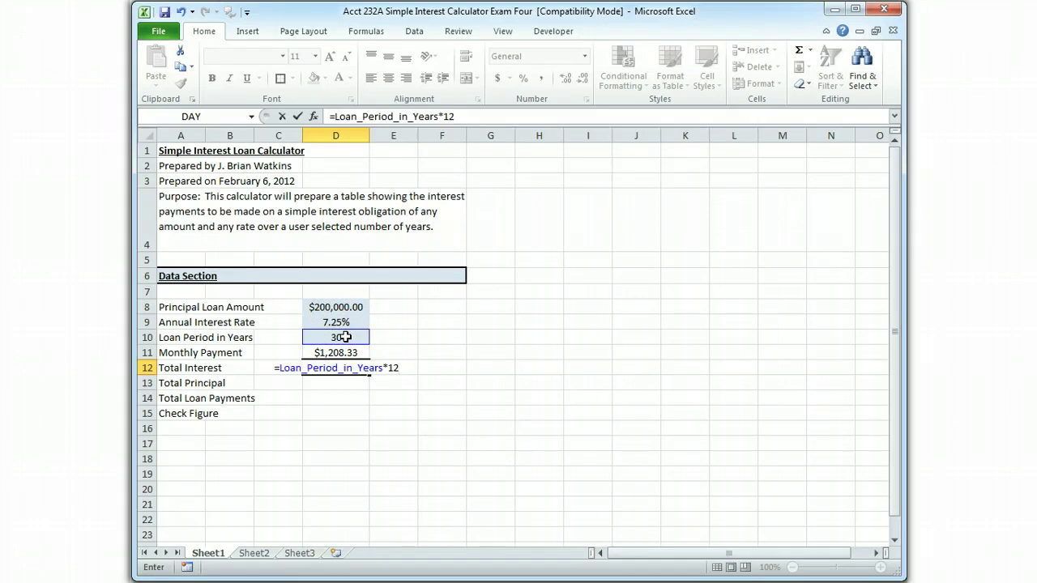
{"action": "type", "text": ")"}
{"action": "key", "text": "Return"}
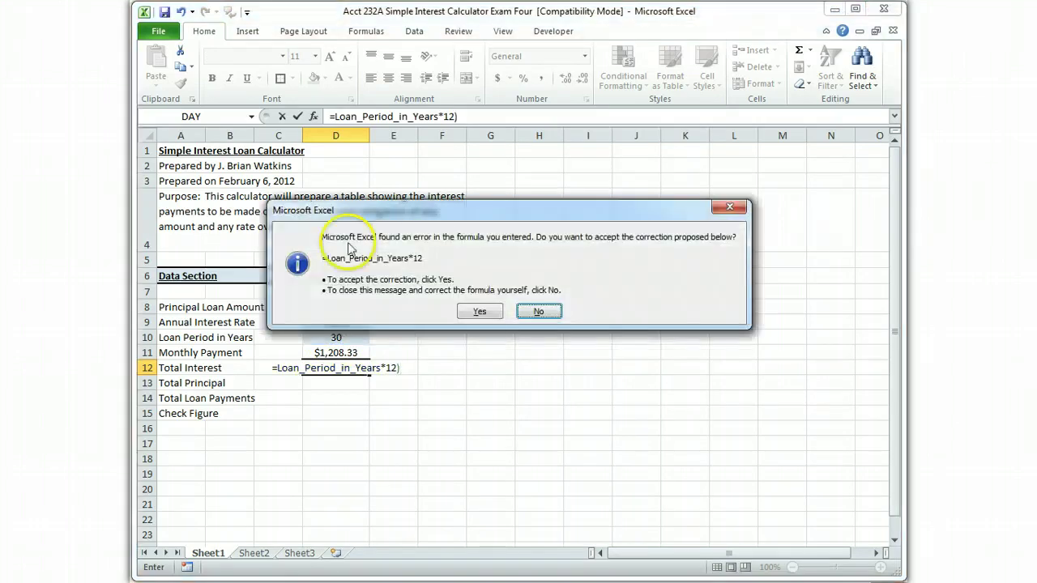
{"action": "left_click", "coordinate": [539, 311]}
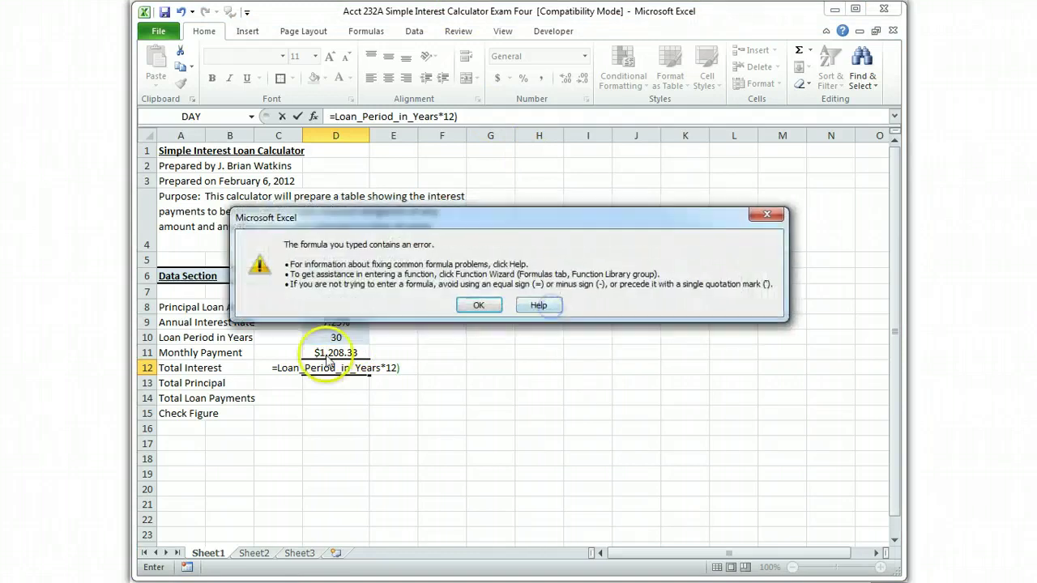
{"action": "left_click", "coordinate": [479, 306]}
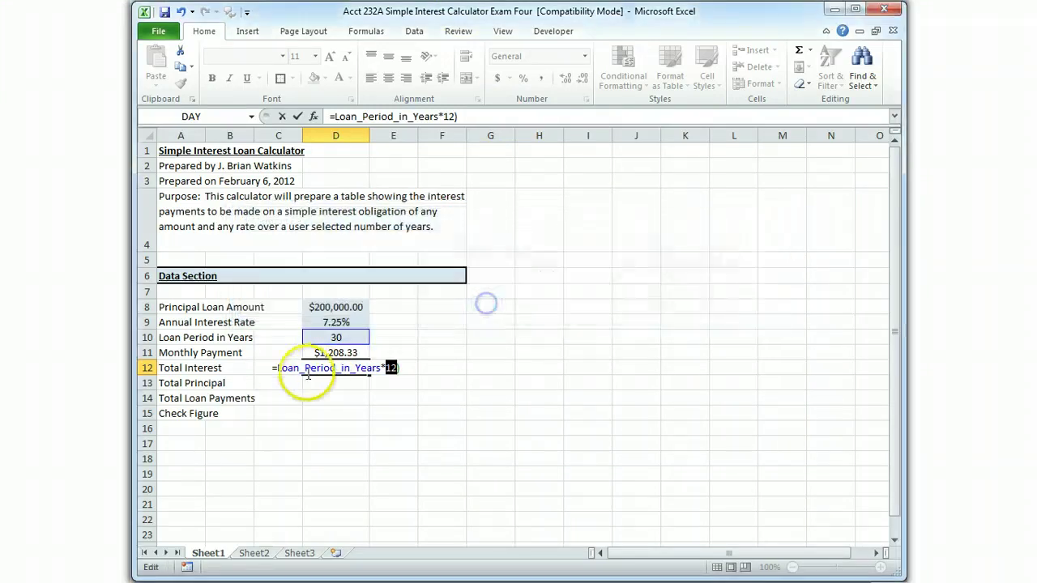
{"action": "left_click", "coordinate": [280, 367]}
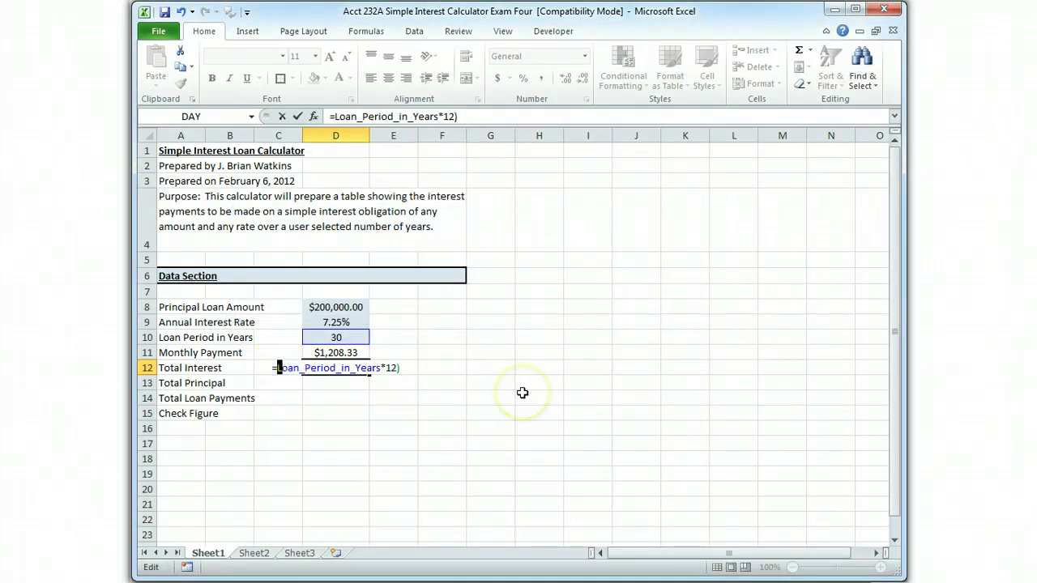
{"action": "type", "text": "("}
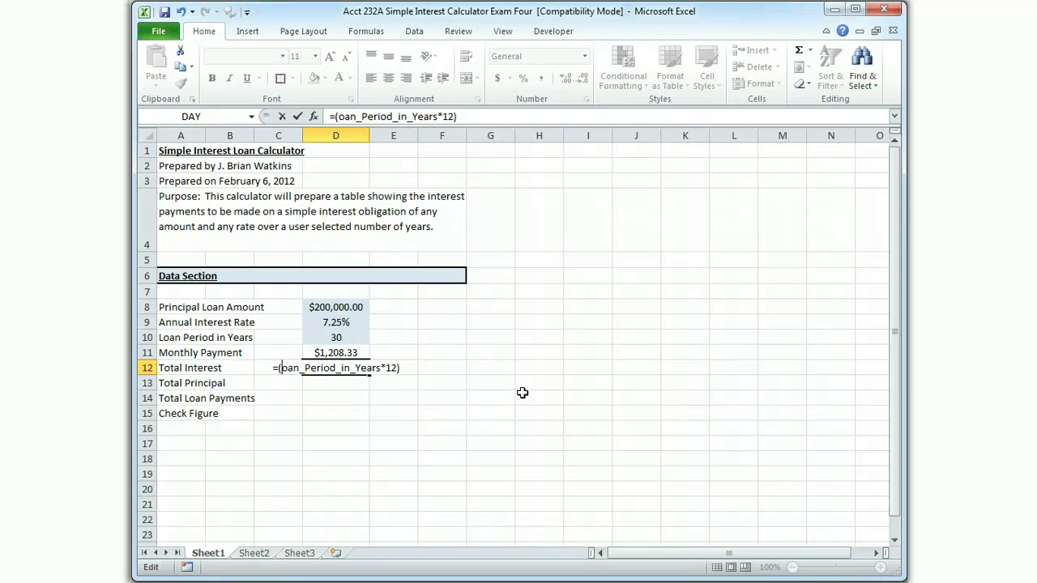
{"action": "type", "text": "L"}
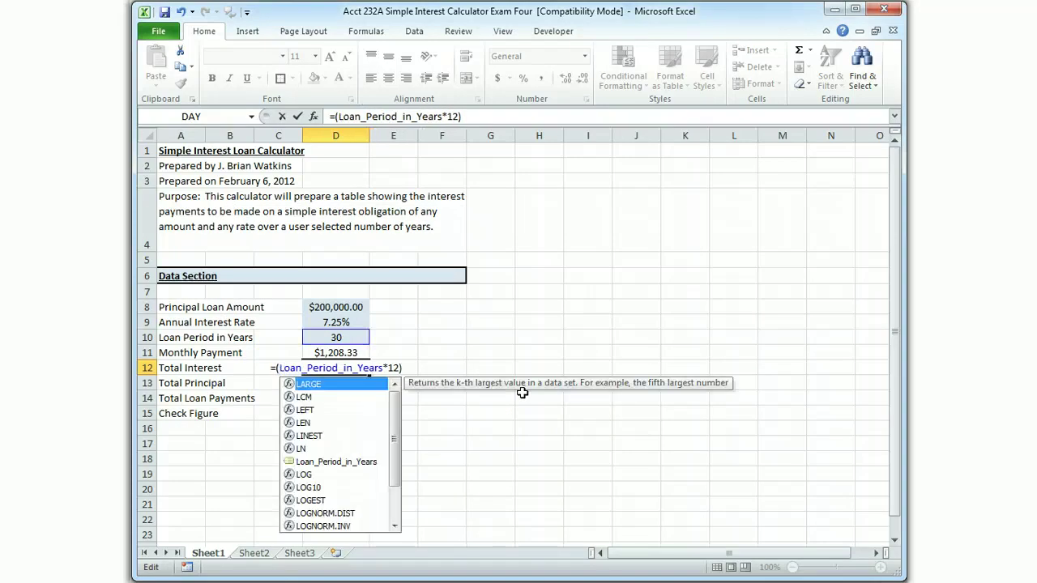
{"action": "key", "text": "Escape"}
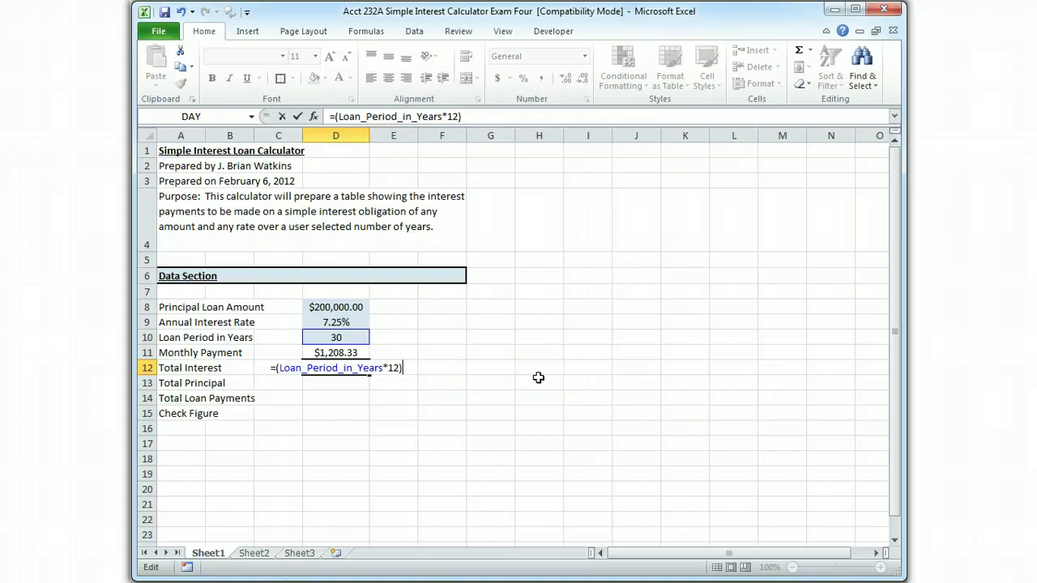
{"action": "type", "text": "*"}
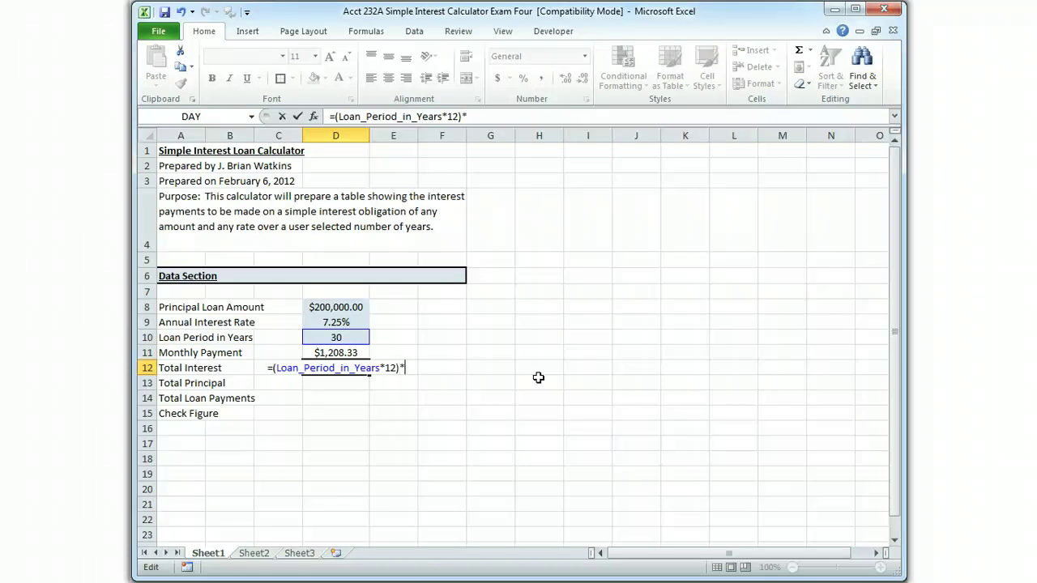
{"action": "left_click", "coordinate": [323, 352]}
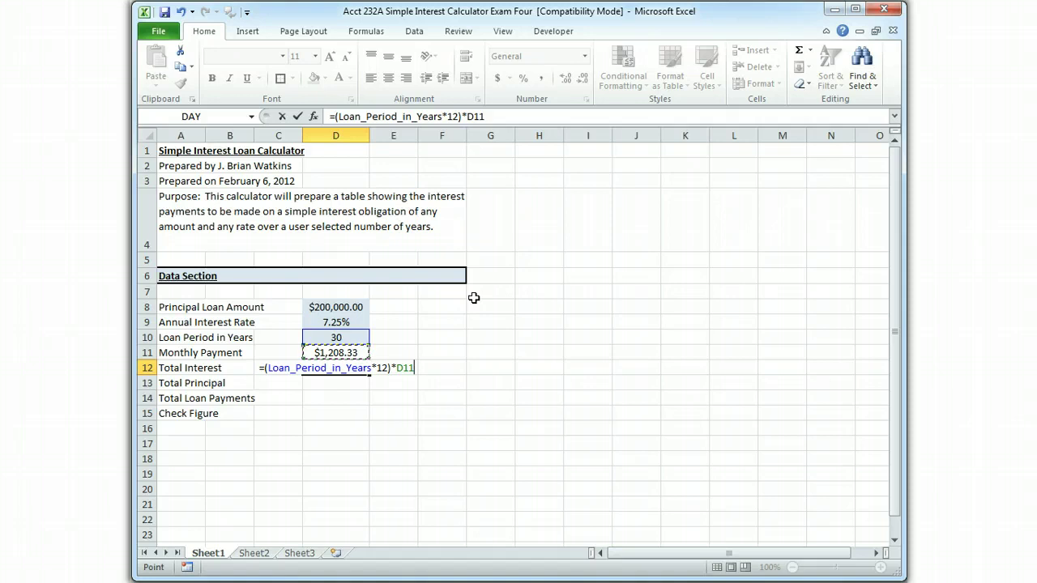
{"action": "key", "text": "BackSpace"}
{"action": "key", "text": "BackSpace"}
{"action": "key", "text": "BackSpace"}
{"action": "key", "text": "shift+Left"}
{"action": "key", "text": "shift+Left"}
{"action": "key", "text": "shift+Left"}
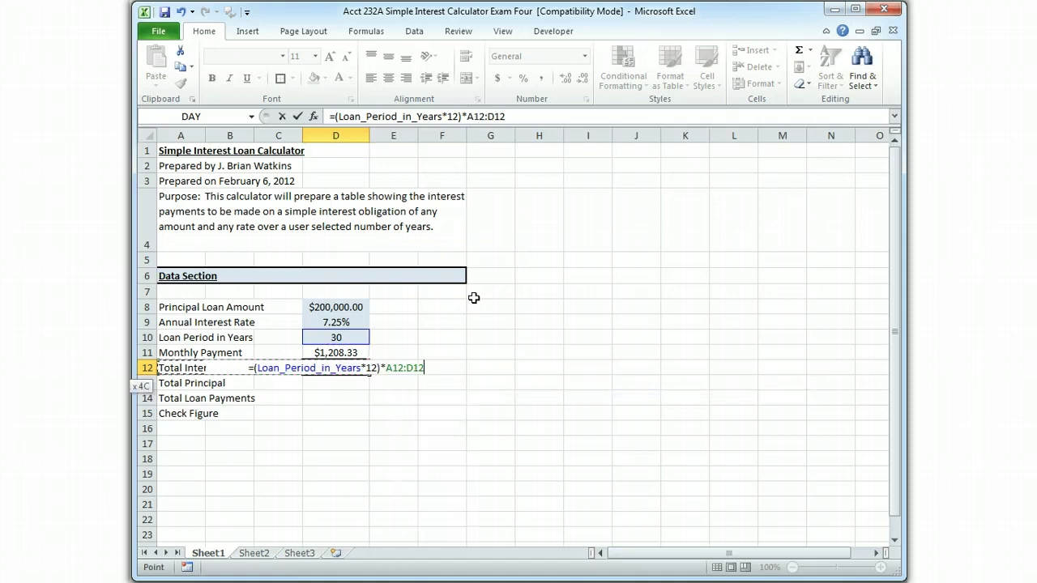
{"action": "key", "text": "Escape"}
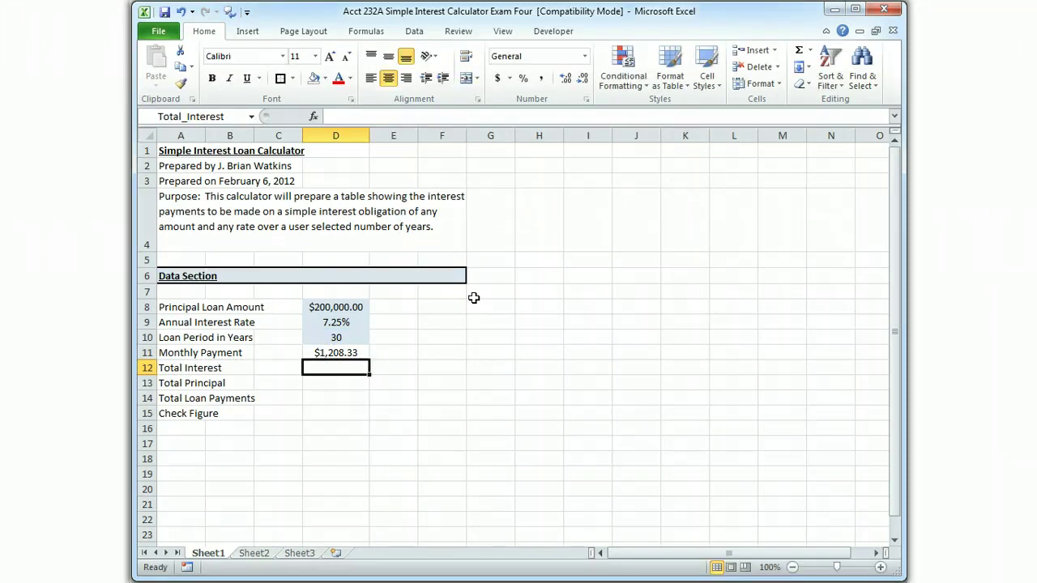
Name the Monthly Payment value cell D11 Monthly_Payment and check the workbook's list of defined names.
{"action": "key", "text": "Up"}
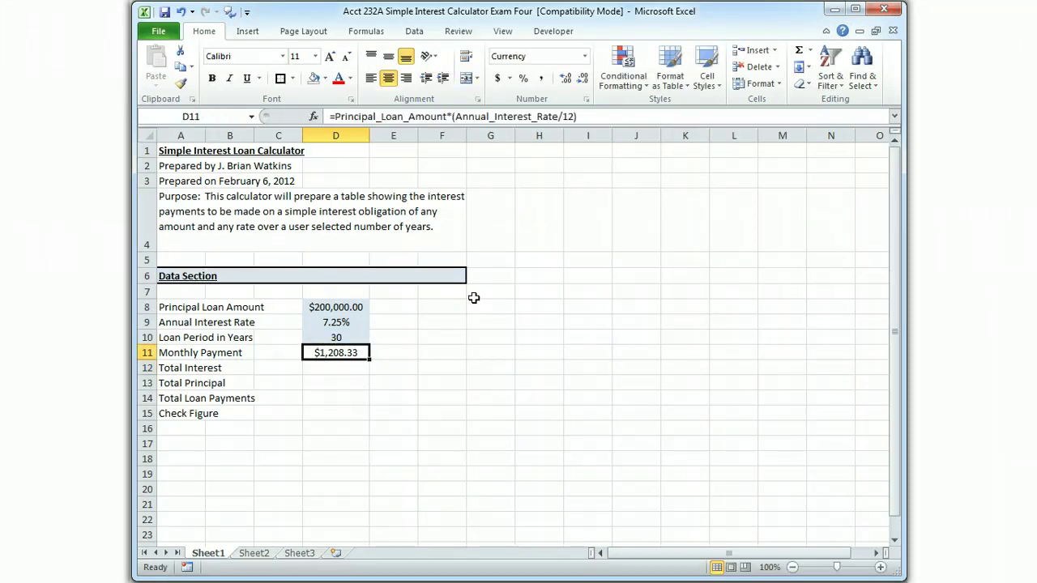
{"action": "left_click", "coordinate": [215, 118]}
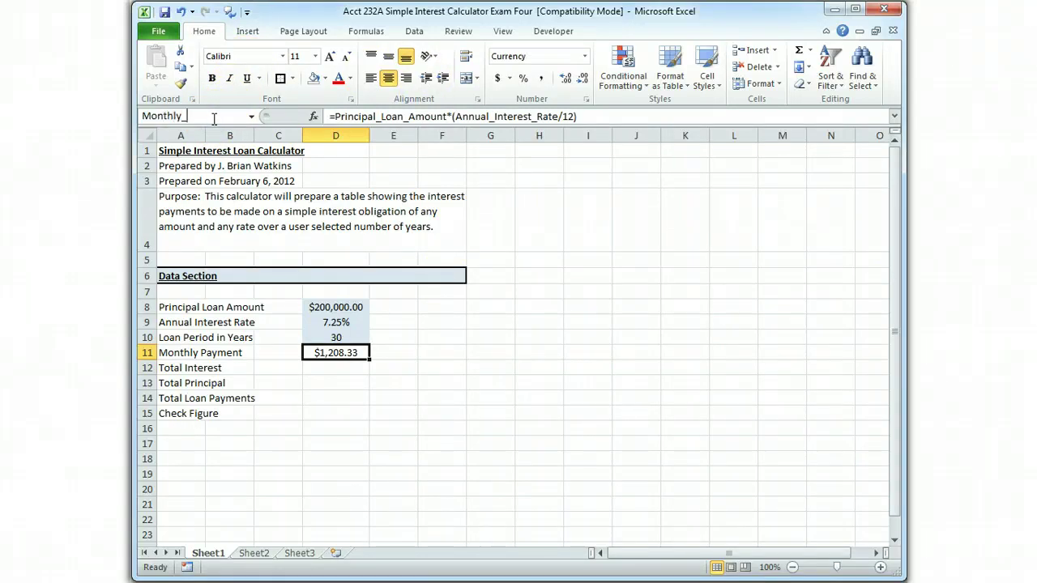
{"action": "type", "text": "Monthly_Payment"}
{"action": "key", "text": "Return"}
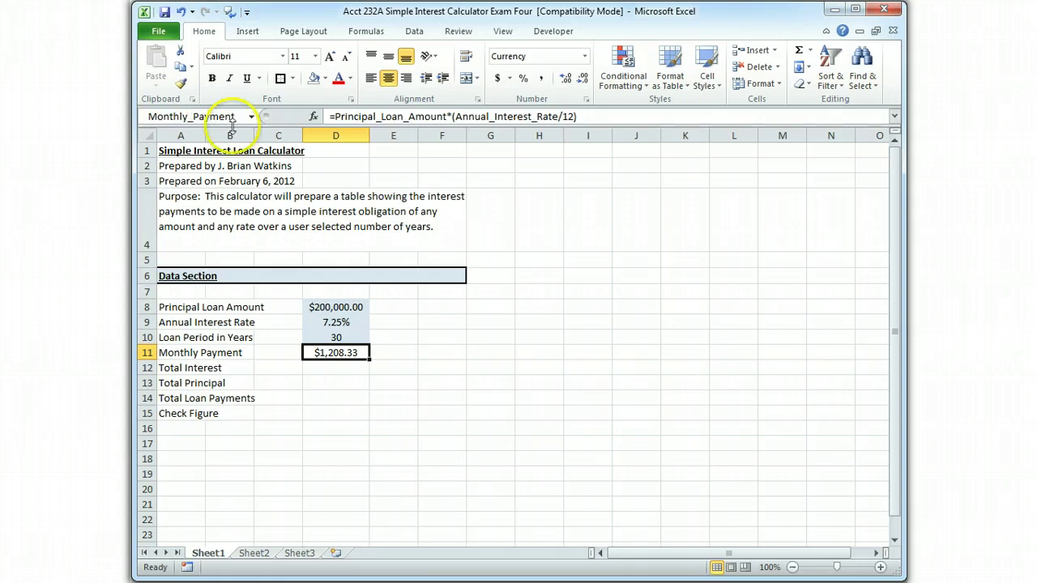
{"action": "left_click", "coordinate": [365, 31]}
{"action": "left_click", "coordinate": [467, 74]}
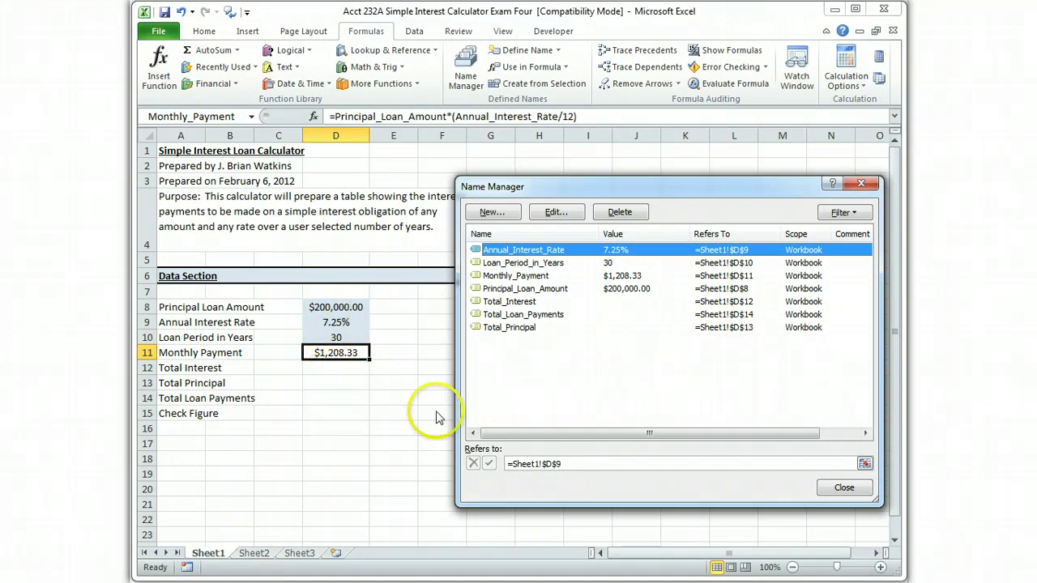
{"action": "left_click", "coordinate": [842, 485]}
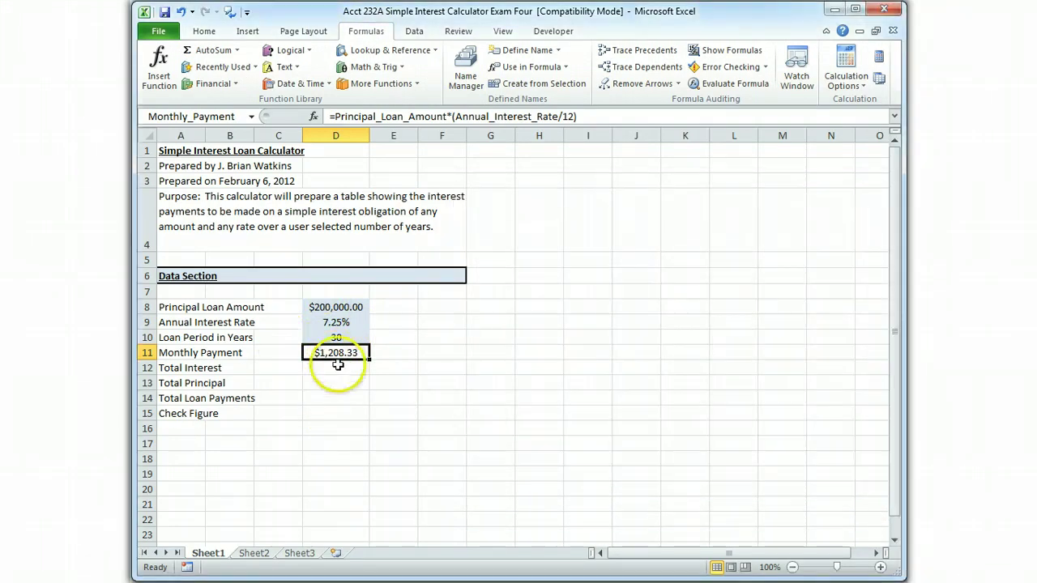
Enter the Total Interest formula =(Loan_Period_in_Years*12)*Monthly_Payment in D12, referencing the named loan period and payment cells.
{"action": "left_click", "coordinate": [339, 366]}
{"action": "type", "text": "=-"}
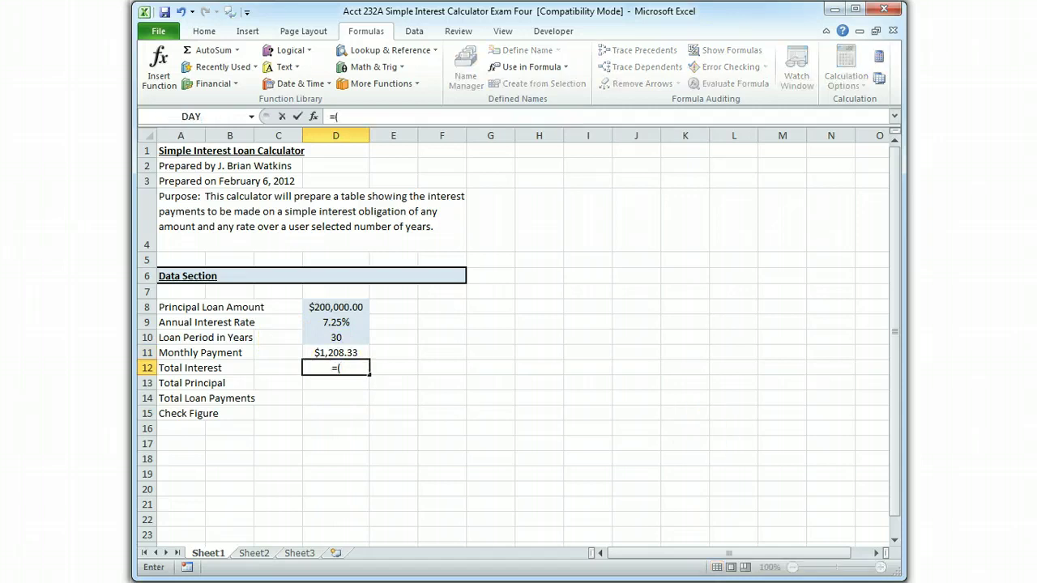
{"action": "left_click", "coordinate": [347, 337]}
{"action": "type", "text": "*12"}
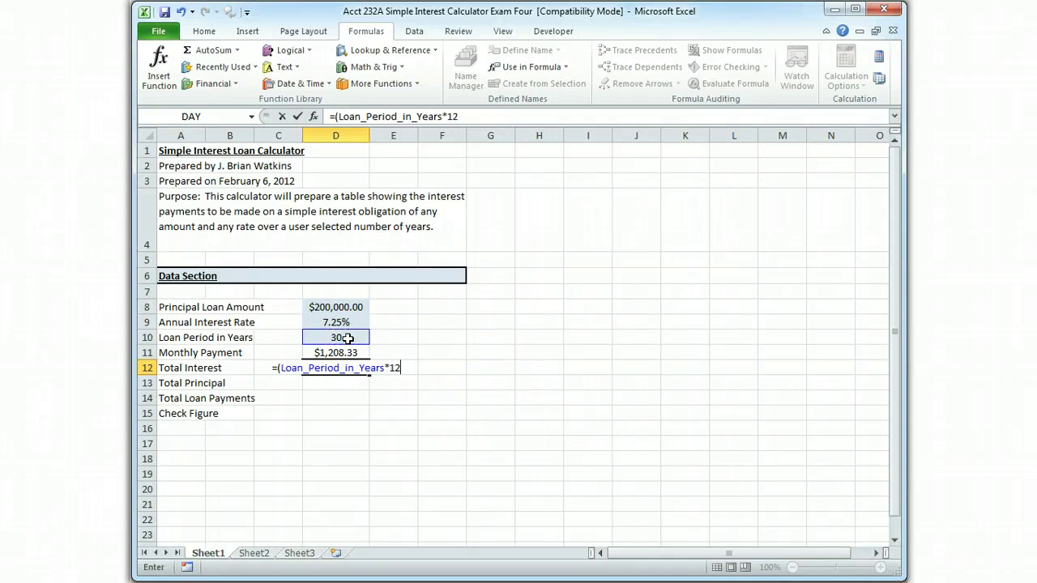
{"action": "type", "text": ")"}
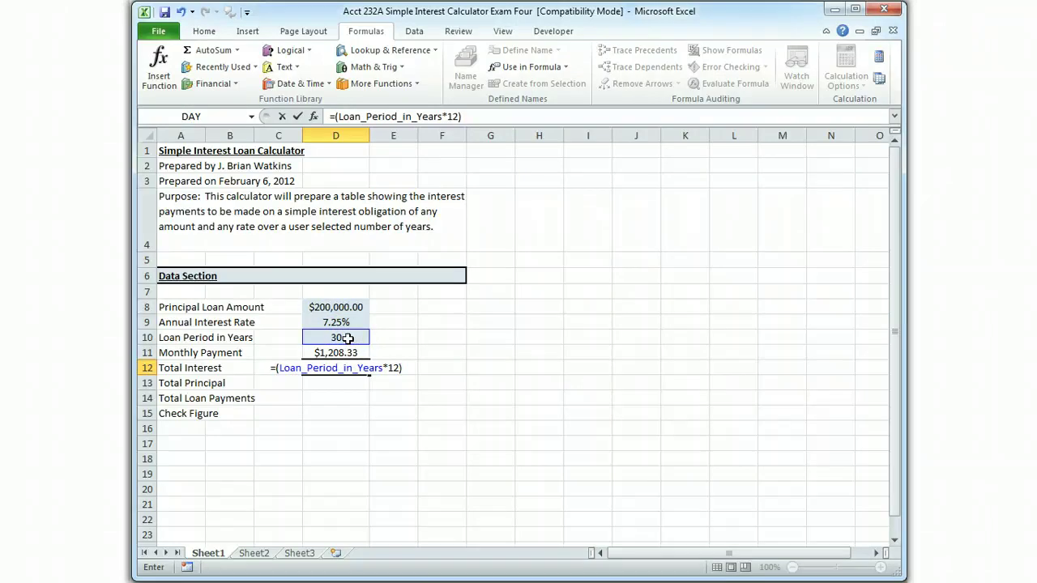
{"action": "type", "text": "*"}
{"action": "left_click", "coordinate": [339, 353]}
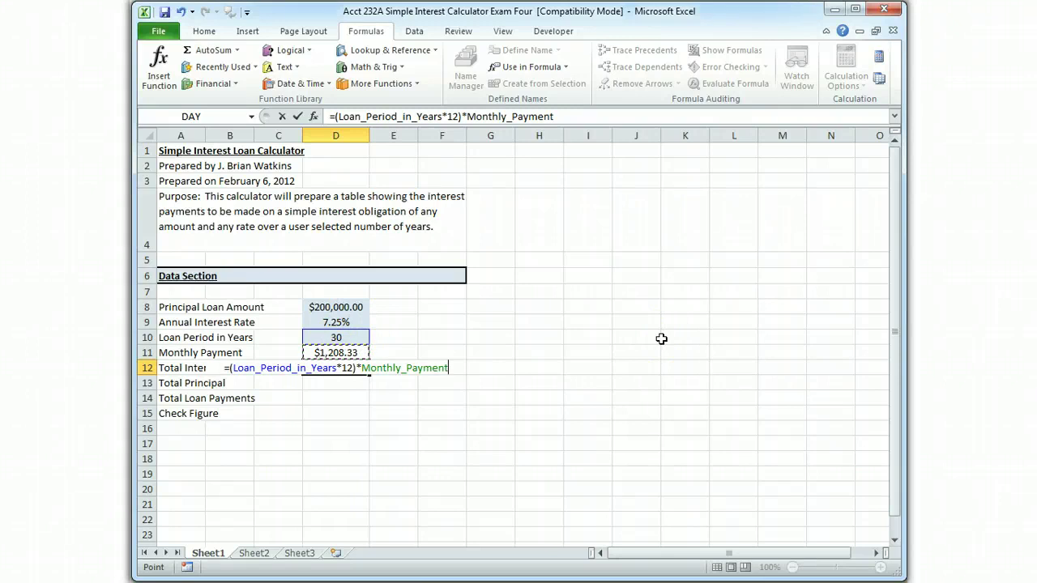
{"action": "key", "text": "Return"}
Format the Total Interest value in D12 as Currency.
{"action": "key", "text": "Up"}
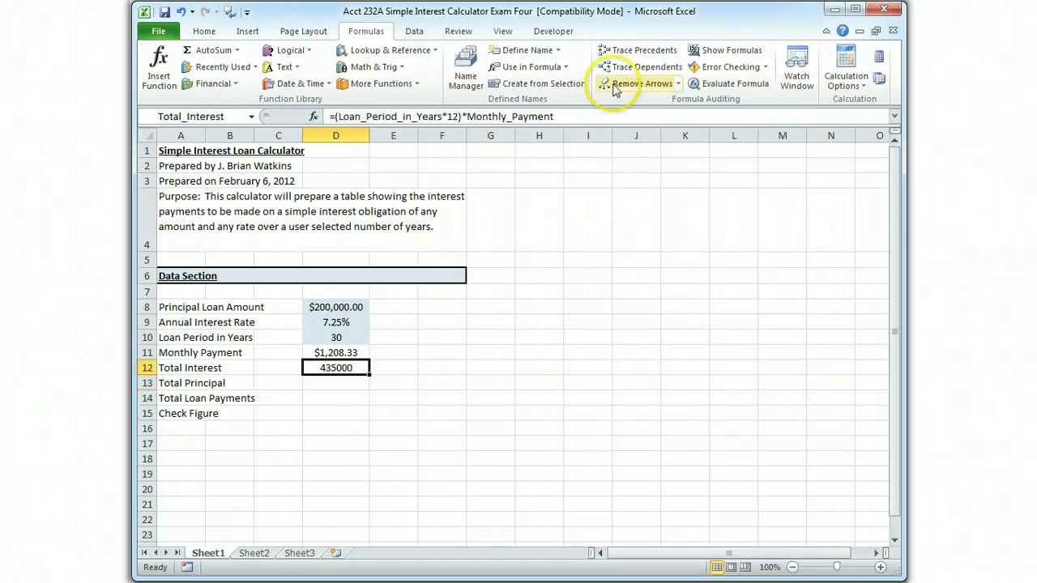
{"action": "left_click", "coordinate": [197, 33]}
{"action": "left_click", "coordinate": [498, 78]}
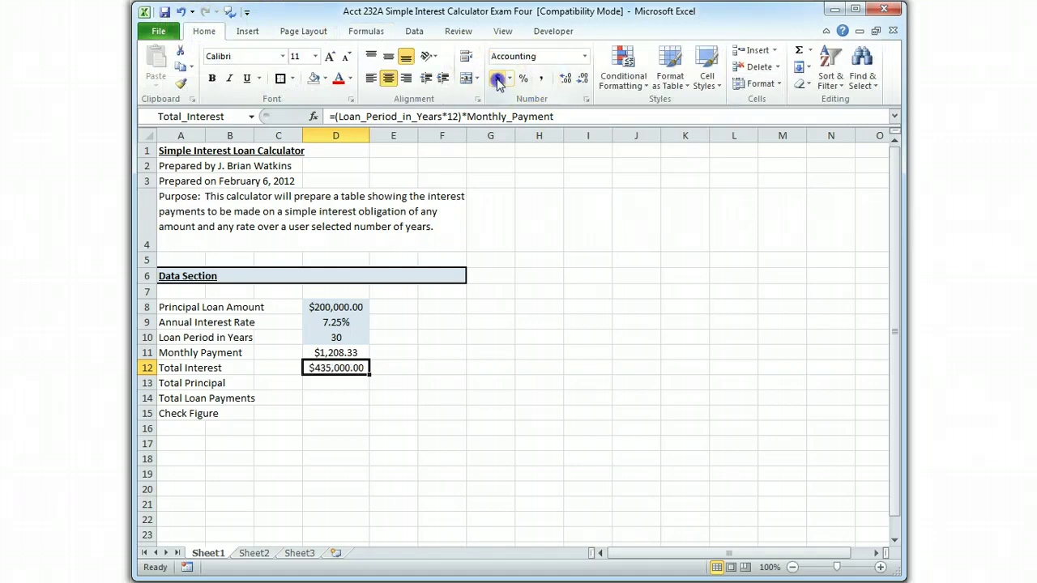
{"action": "left_click", "coordinate": [584, 56]}
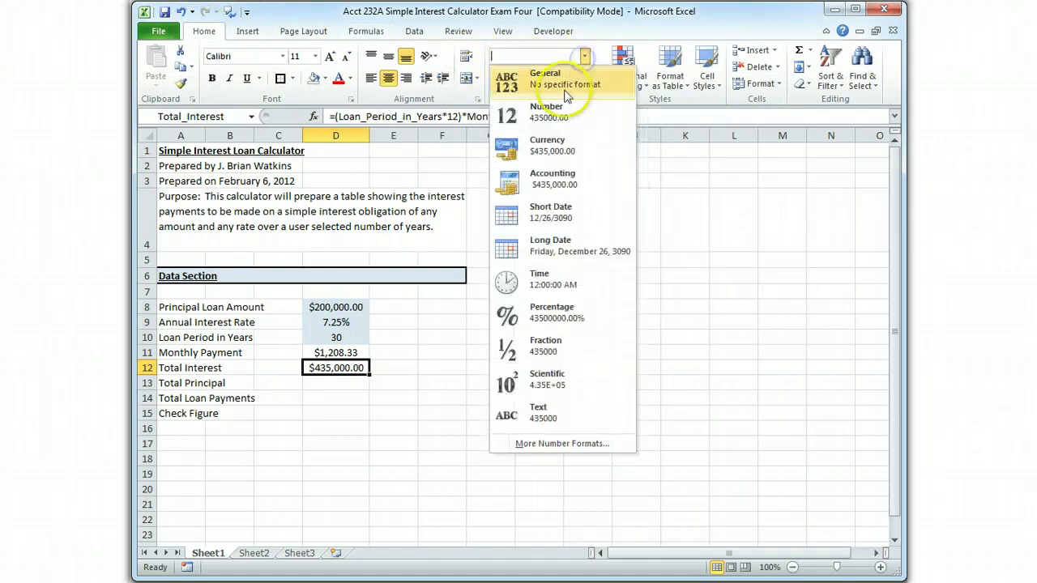
{"action": "left_click", "coordinate": [557, 145]}
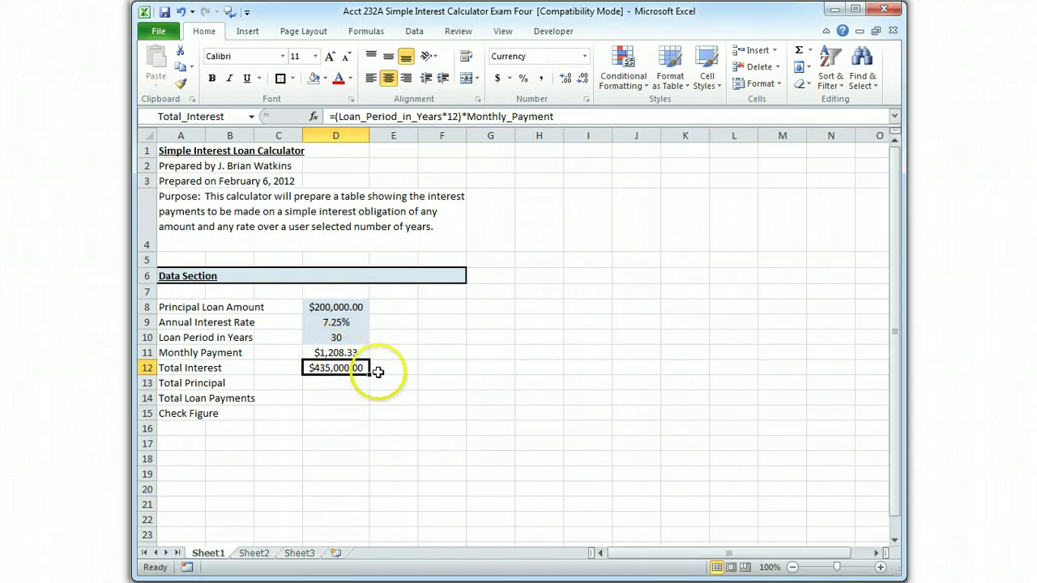
Format the Monthly Payment and Total Interest values in D11:D12 as Accounting.
{"action": "left_click", "coordinate": [324, 353]}
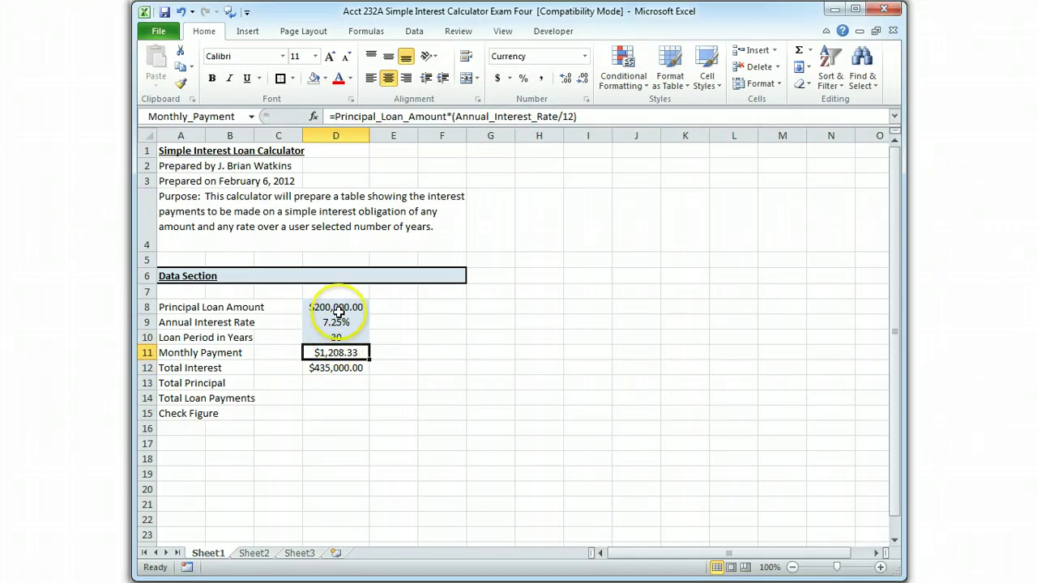
{"action": "left_click_drag", "start_coordinate": [334, 354], "coordinate": [336, 369]}
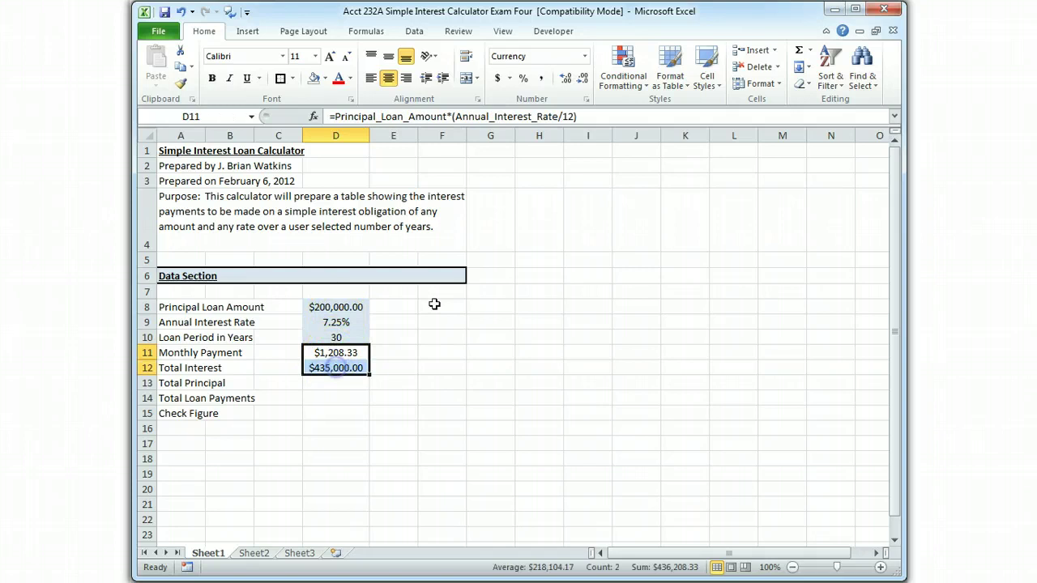
{"action": "left_click", "coordinate": [585, 57]}
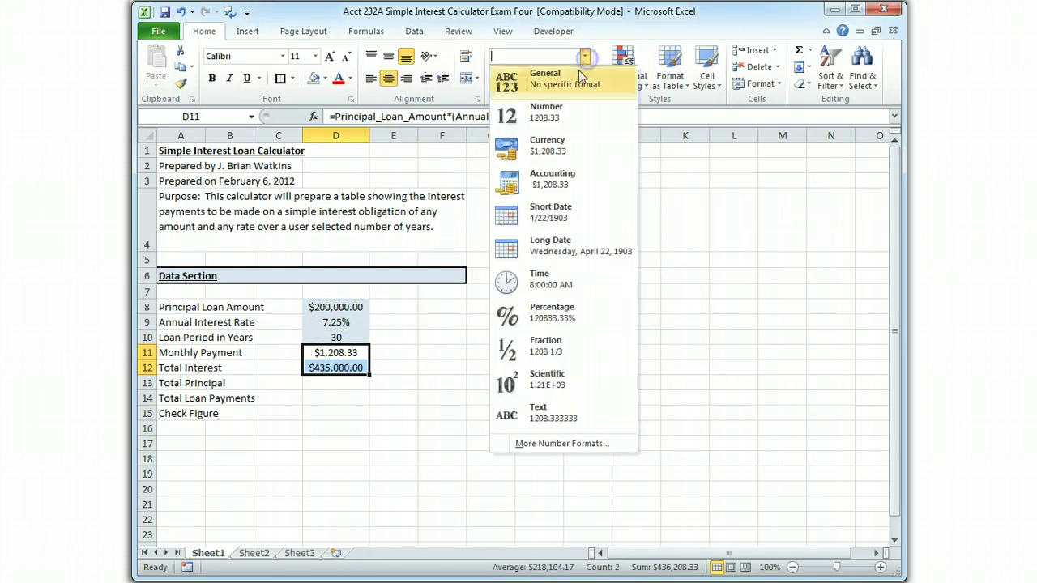
{"action": "left_click", "coordinate": [559, 177]}
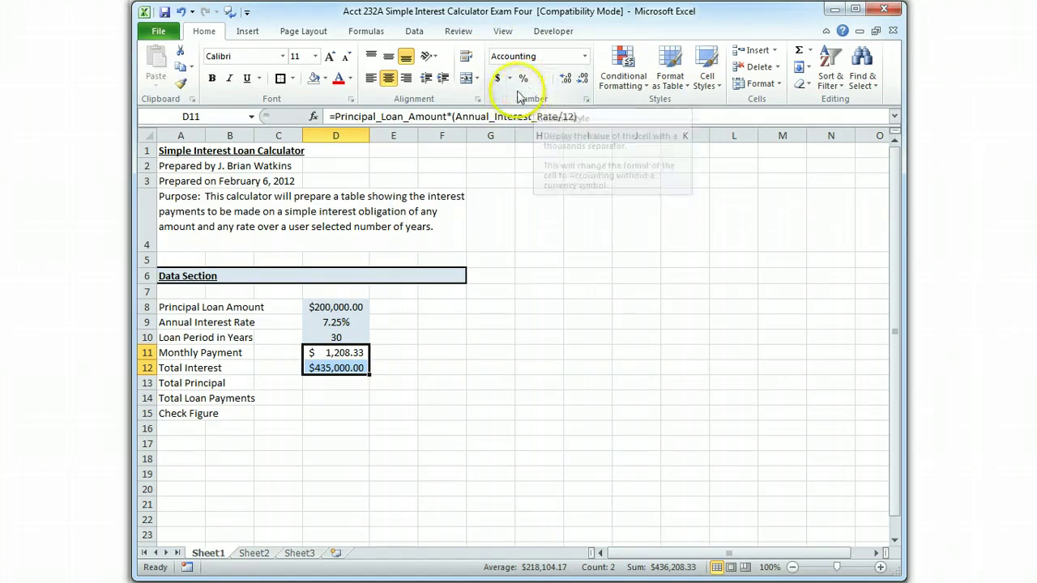
Enter the Total Principal formula =Principal_Loan_Amount in D13, referencing the named principal cell.
{"action": "left_click", "coordinate": [342, 389]}
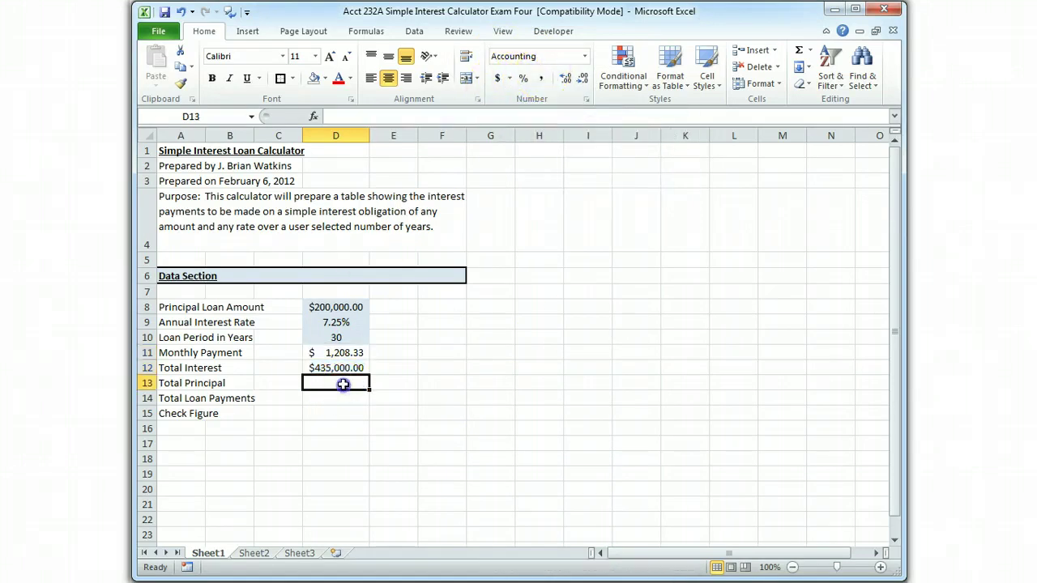
{"action": "left_click", "coordinate": [348, 116]}
{"action": "type", "text": "="}
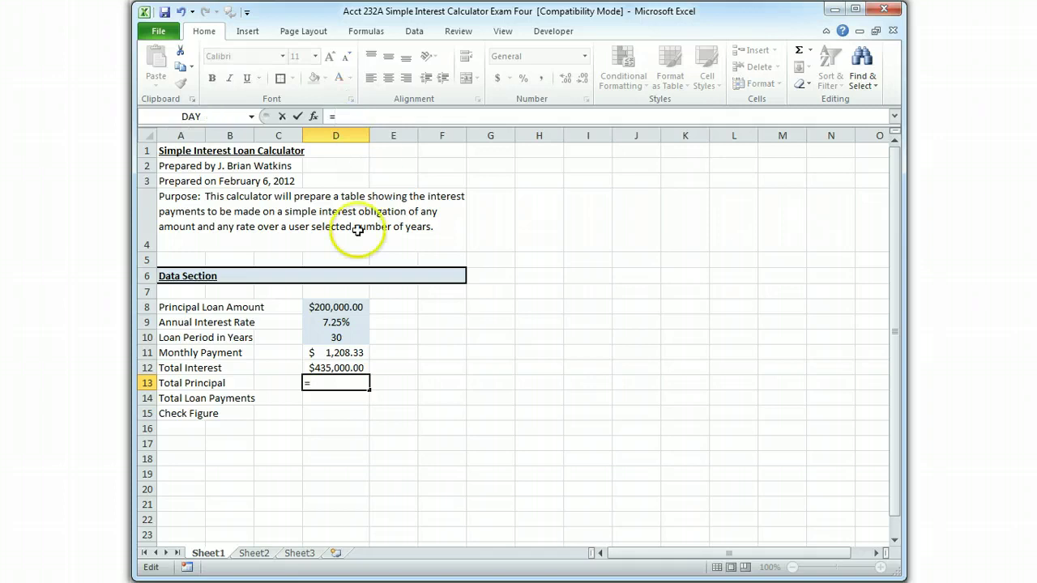
{"action": "left_click", "coordinate": [324, 310]}
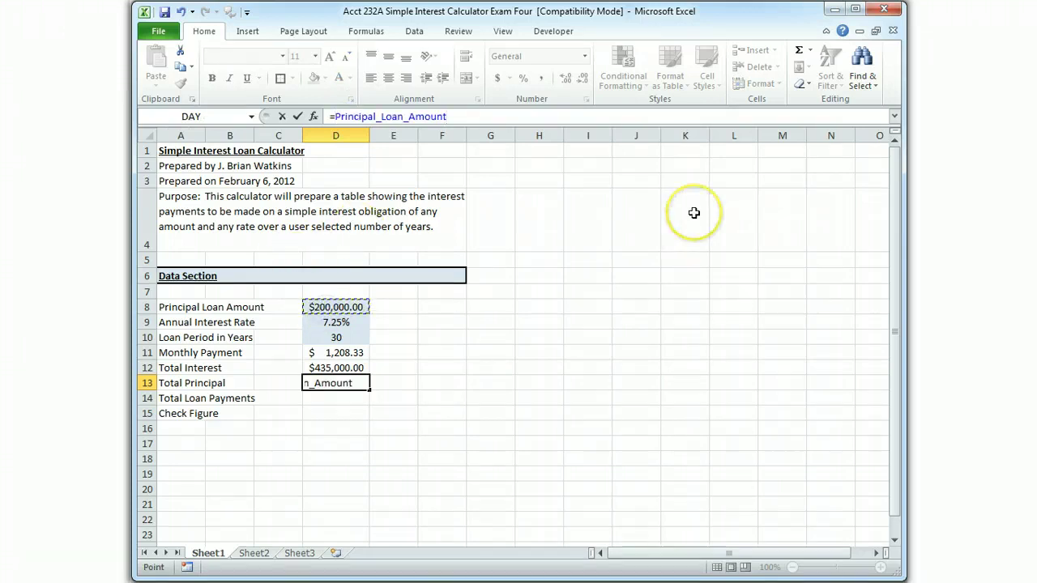
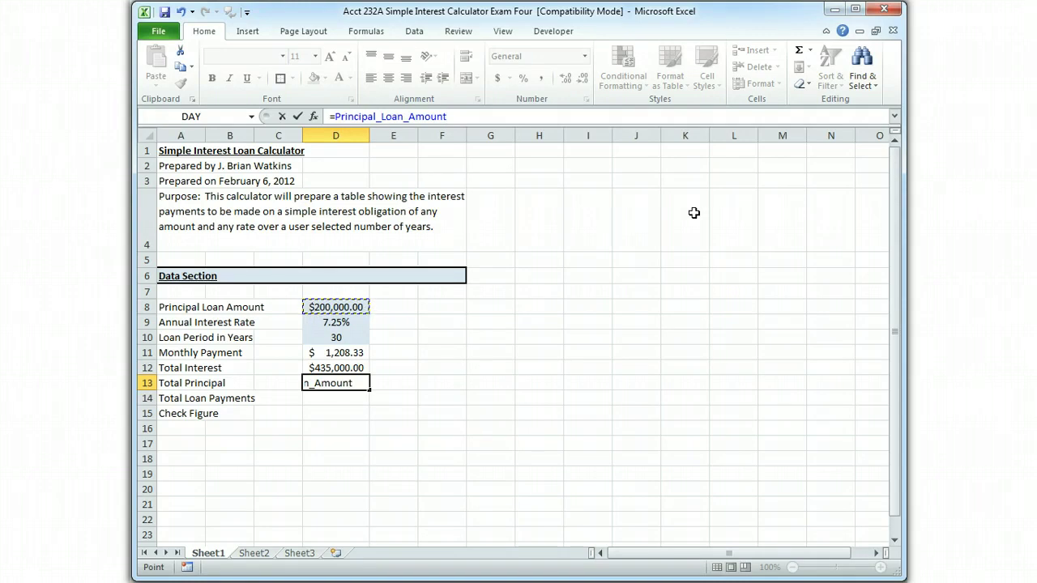
{"action": "key", "text": "Return"}
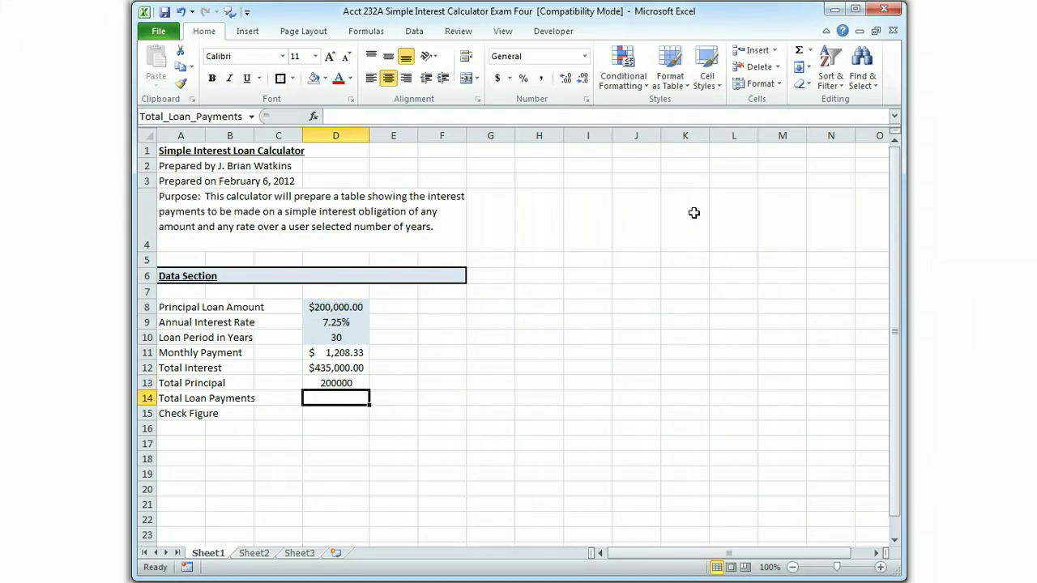
Apply the Comma Style without currency symbol to the Total Principal, Total Interest and Monthly Payment values in D11:D13.
{"action": "left_click", "coordinate": [337, 383]}
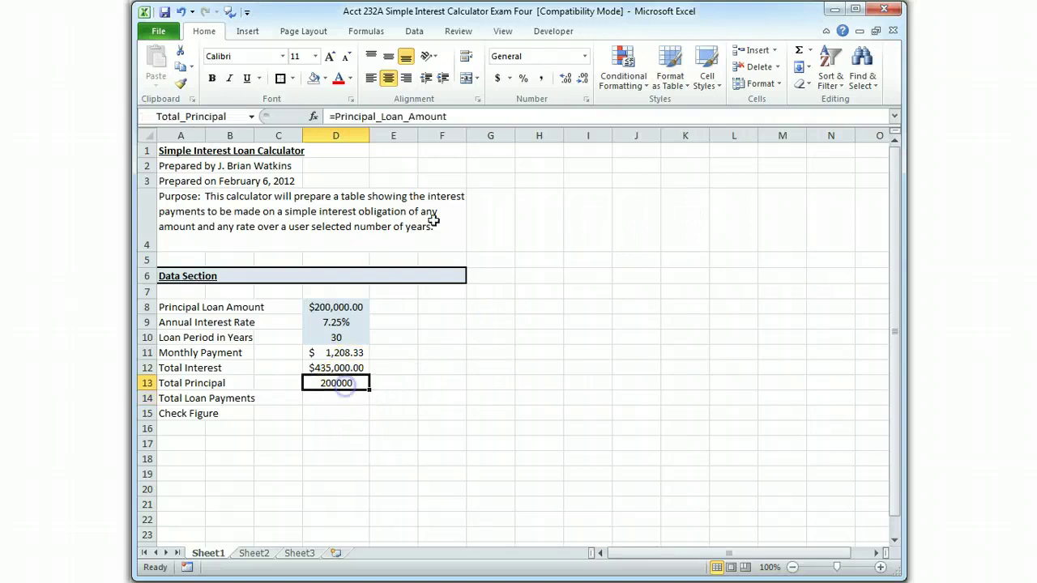
{"action": "left_click", "coordinate": [542, 78]}
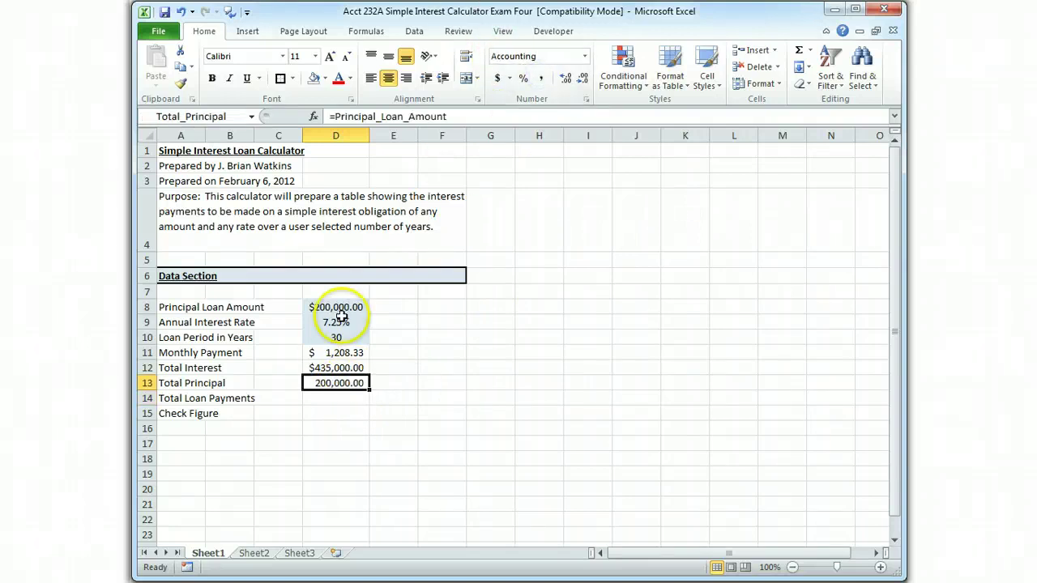
{"action": "left_click_drag", "start_coordinate": [330, 369], "coordinate": [335, 351]}
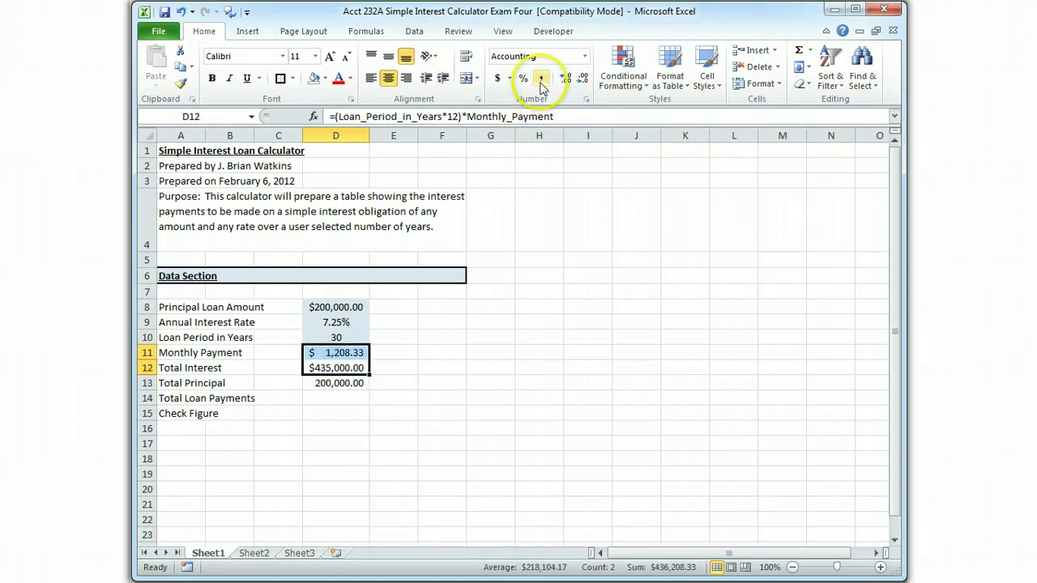
{"action": "left_click", "coordinate": [541, 78]}
{"action": "left_click", "coordinate": [348, 443]}
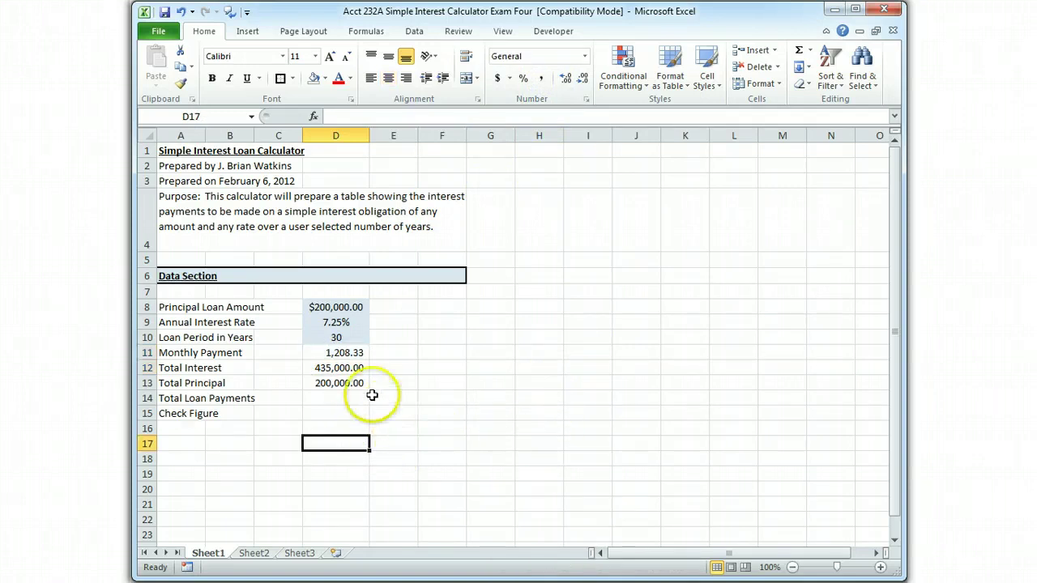
{"action": "left_click", "coordinate": [338, 382]}
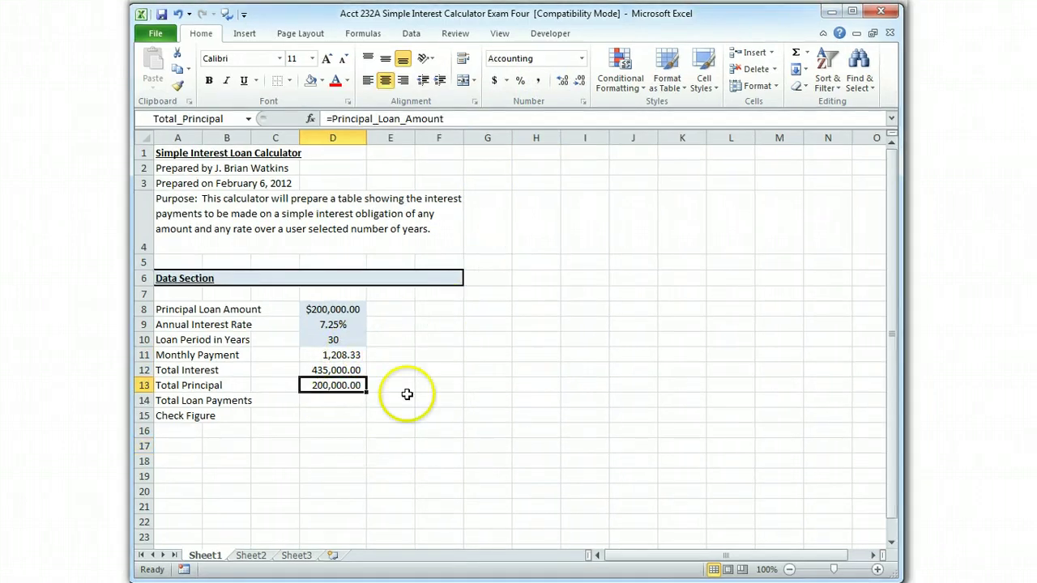
Enter the Total Loan Payments formula =Total_Principal+Total_Interest in D14, referencing the named cells.
{"action": "left_click", "coordinate": [324, 400]}
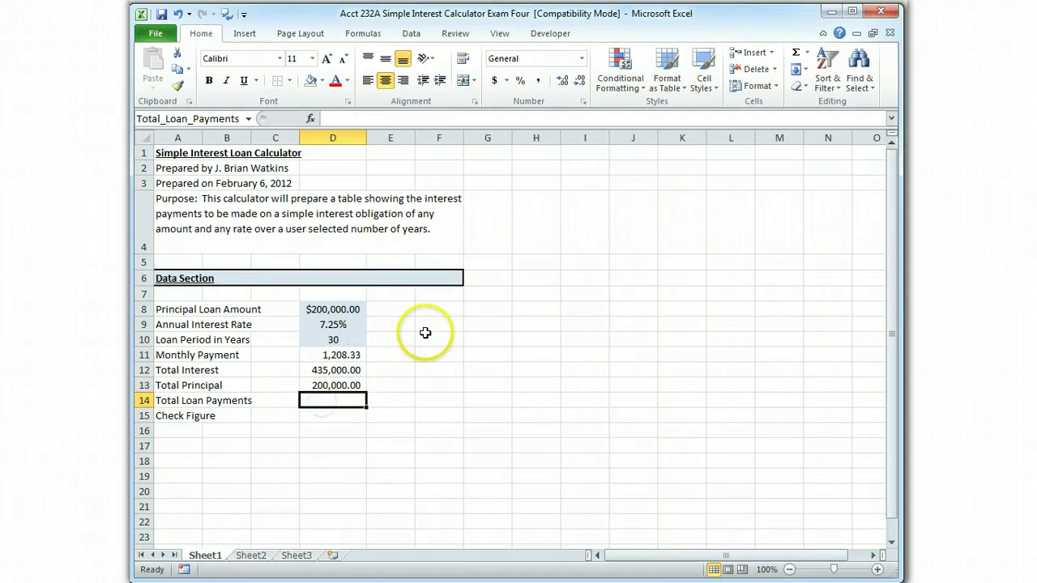
{"action": "type", "text": "="}
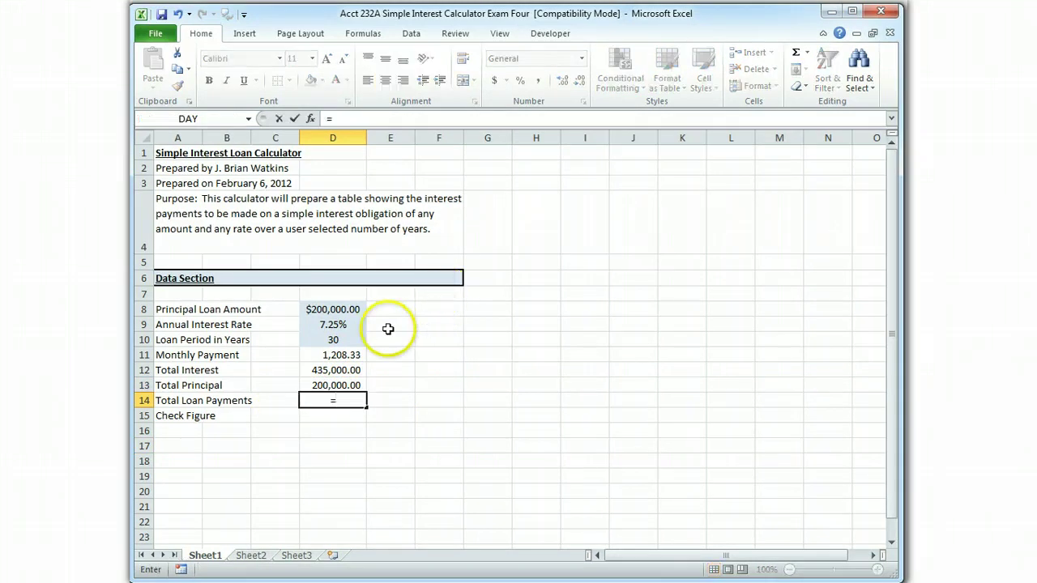
{"action": "left_click", "coordinate": [357, 385]}
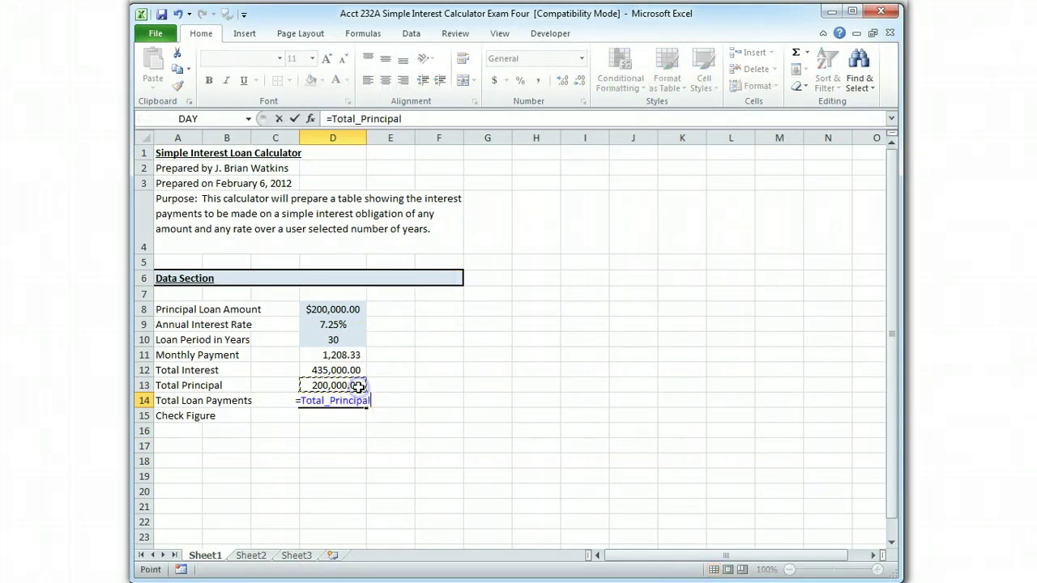
{"action": "type", "text": "+"}
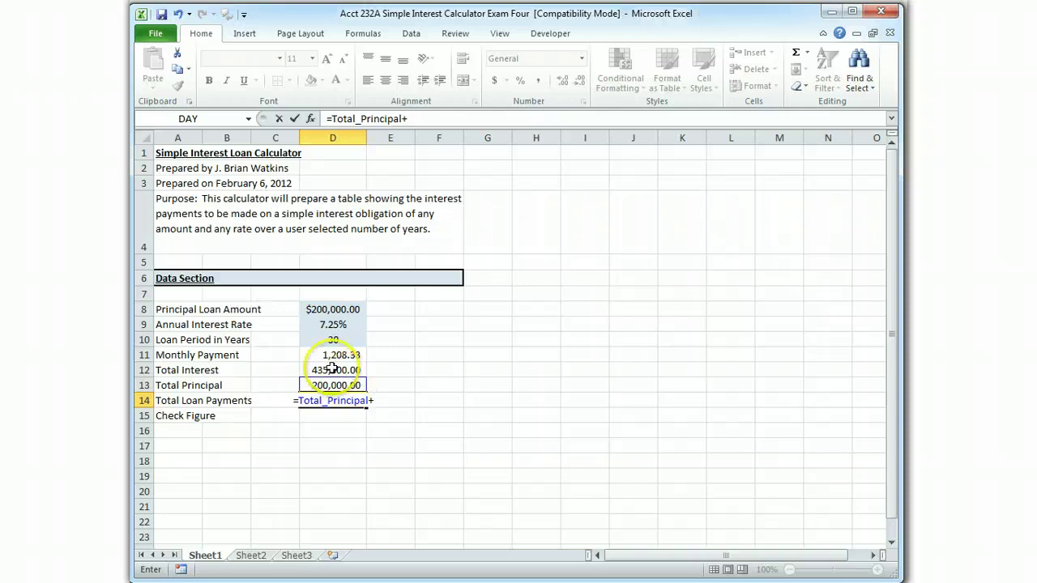
{"action": "left_click", "coordinate": [332, 373]}
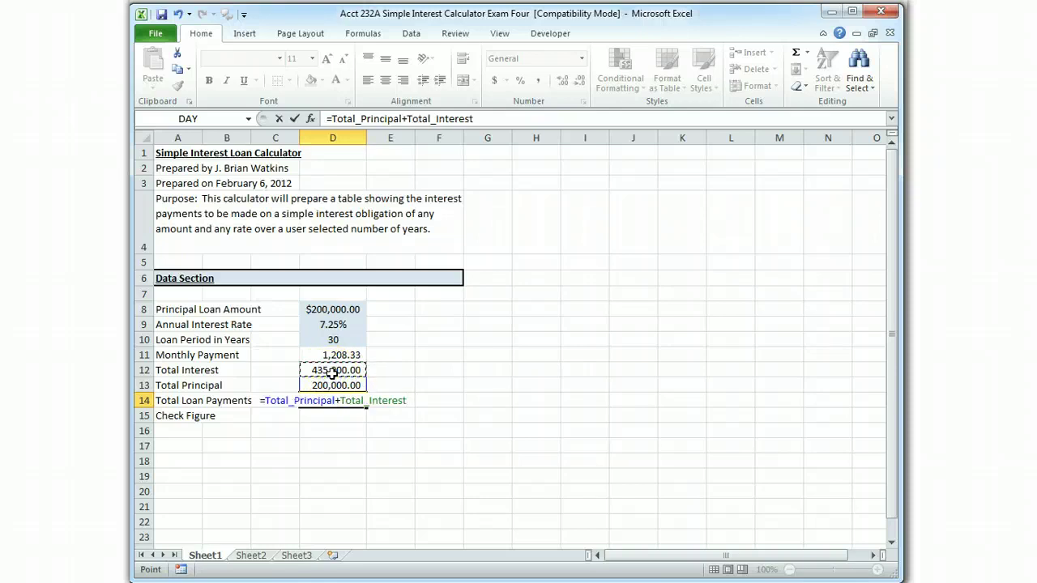
{"action": "key", "text": "Return"}
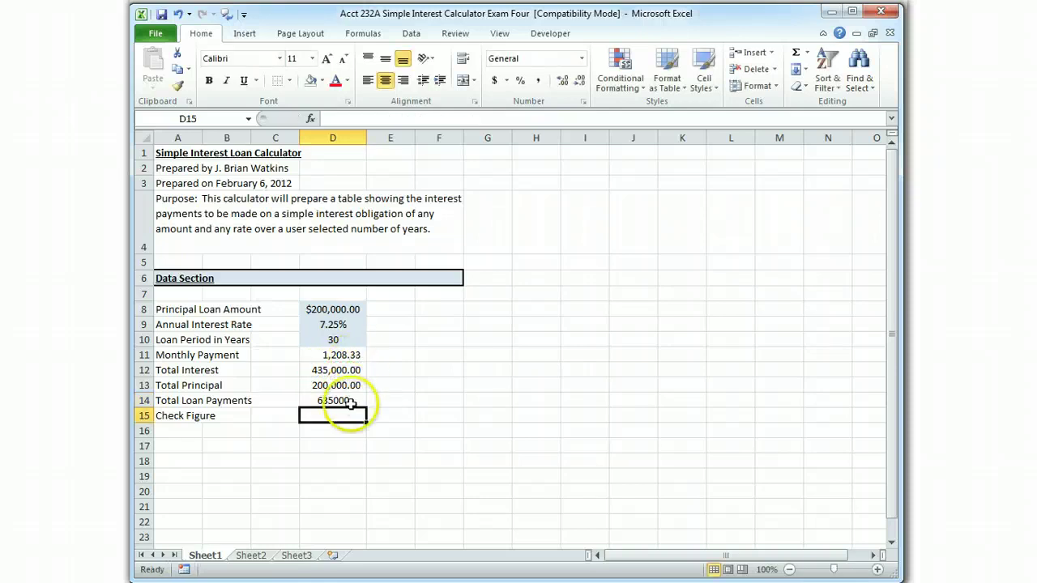
Give the Total Loan Payments value in D14 a Top and Double Bottom Border and the Accounting number format with a dollar sign.
{"action": "left_click", "coordinate": [349, 401]}
{"action": "left_click", "coordinate": [538, 80]}
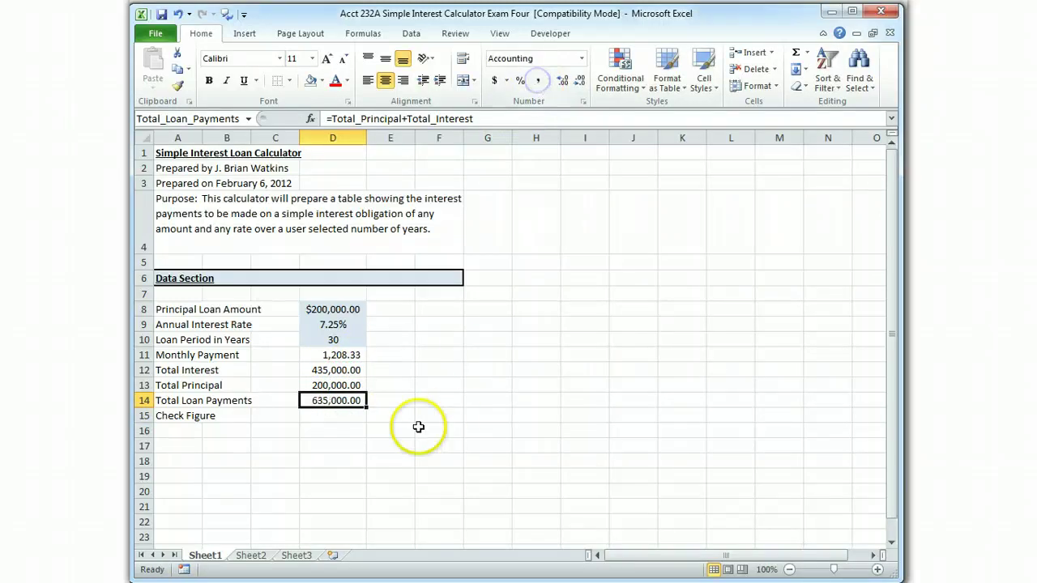
{"action": "left_click", "coordinate": [289, 80]}
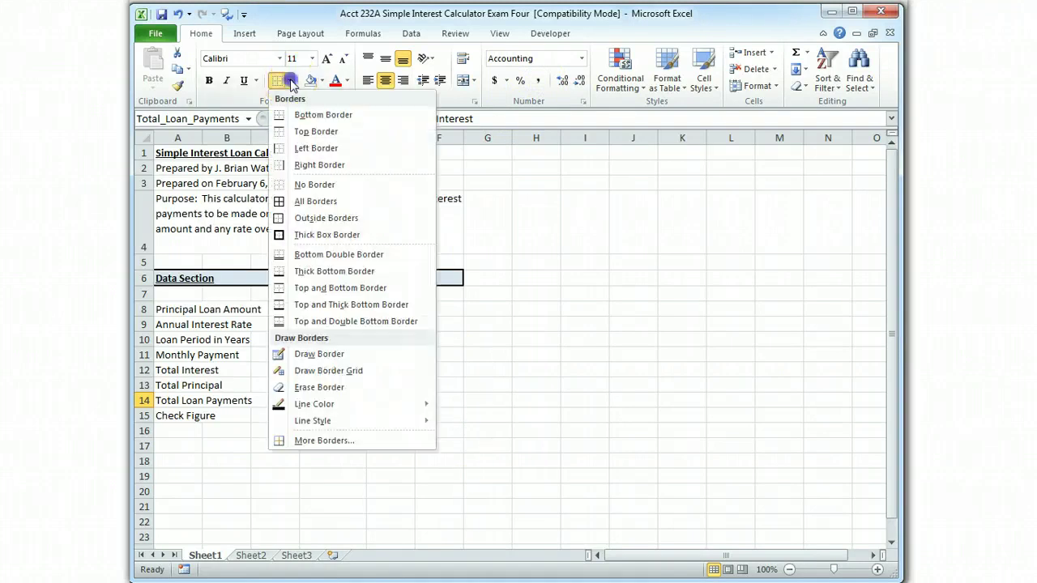
{"action": "left_click", "coordinate": [316, 321]}
{"action": "left_click", "coordinate": [489, 413]}
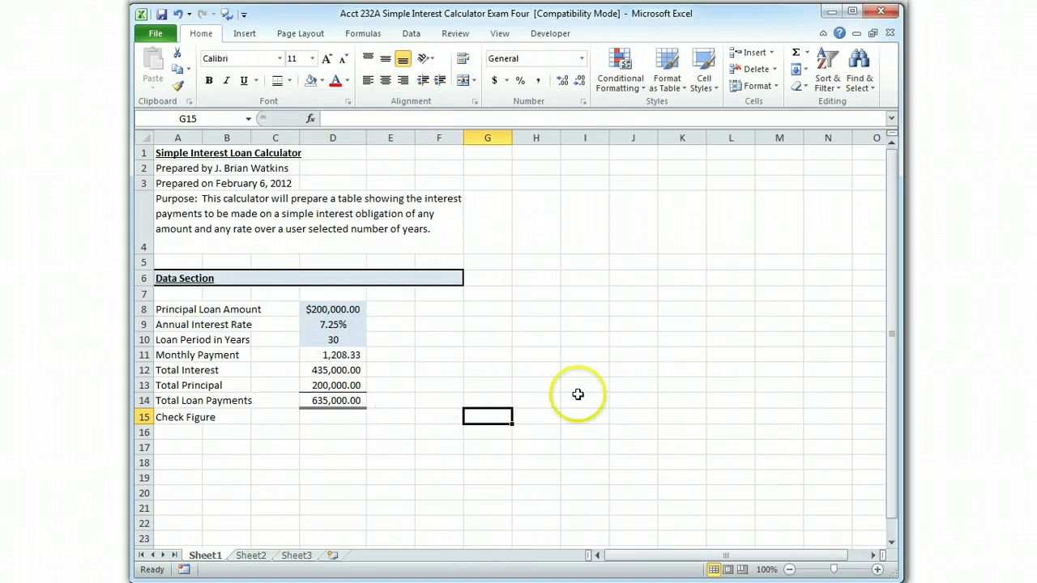
{"action": "left_click", "coordinate": [336, 400]}
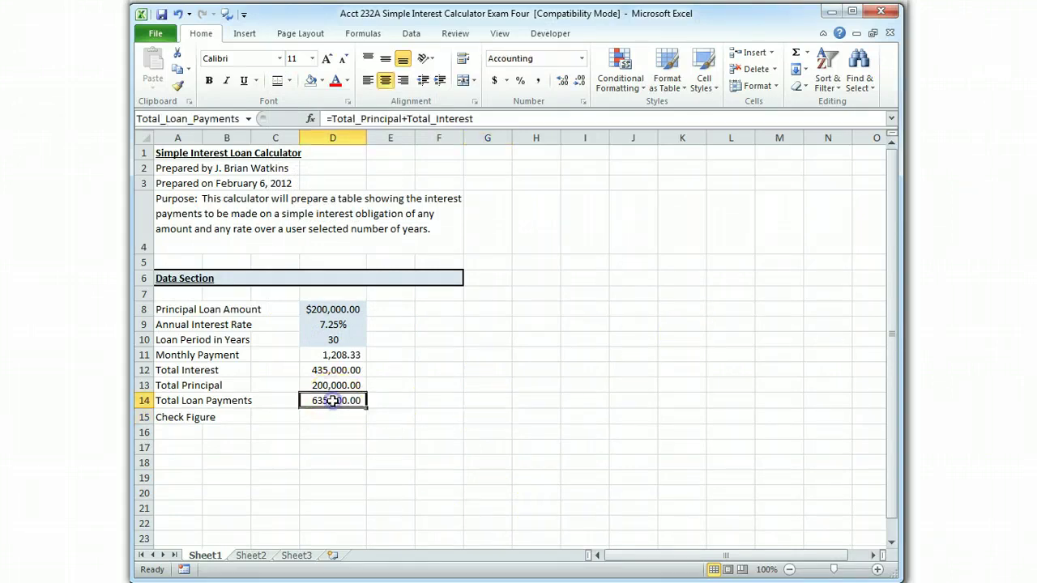
{"action": "left_click", "coordinate": [494, 80]}
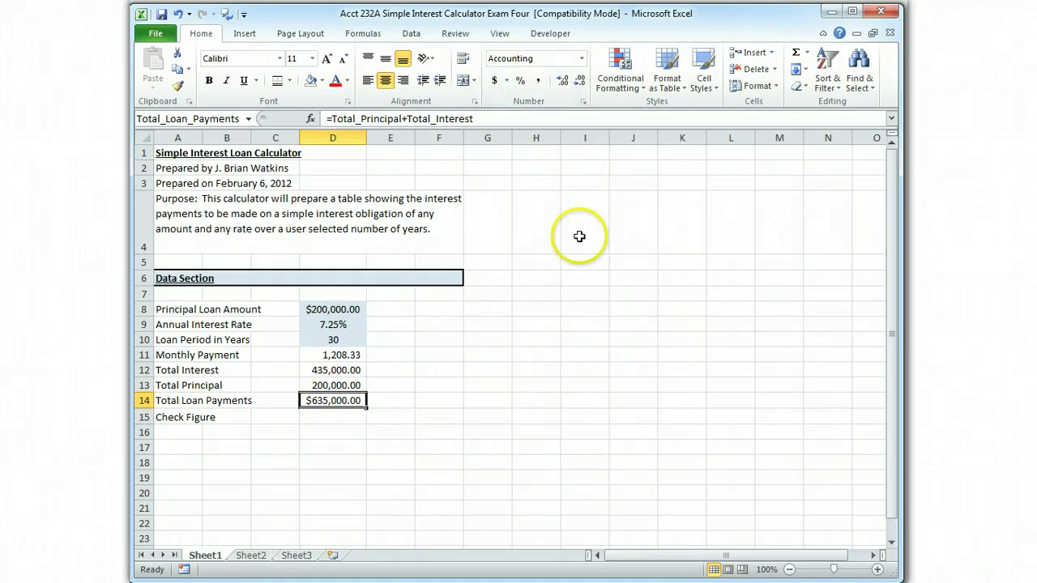
Reduce the height of row 4 to fit the three lines of the purpose text.
{"action": "left_click", "coordinate": [494, 398]}
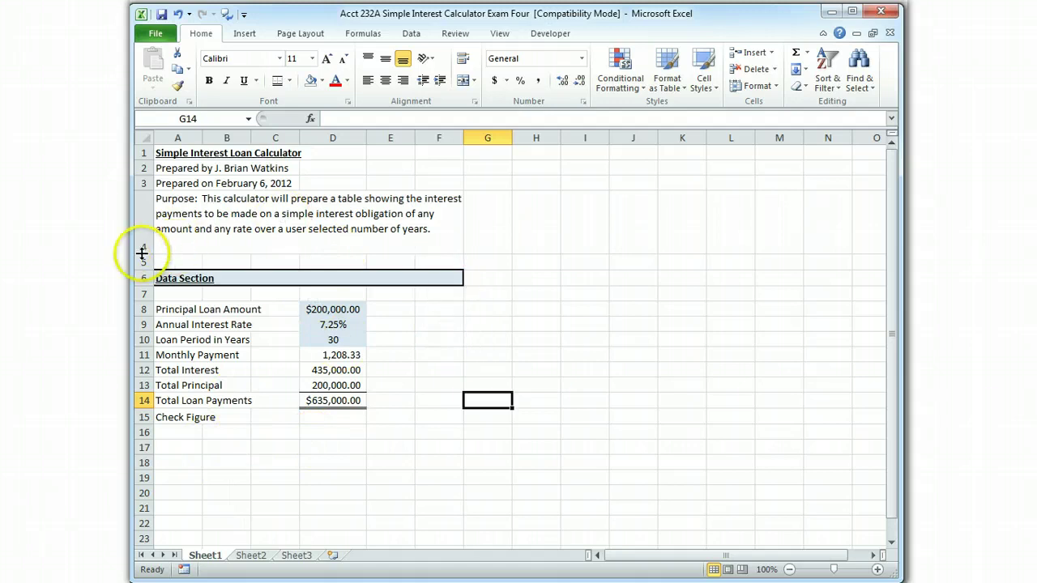
{"action": "left_click_drag", "start_coordinate": [142, 254], "coordinate": [142, 240]}
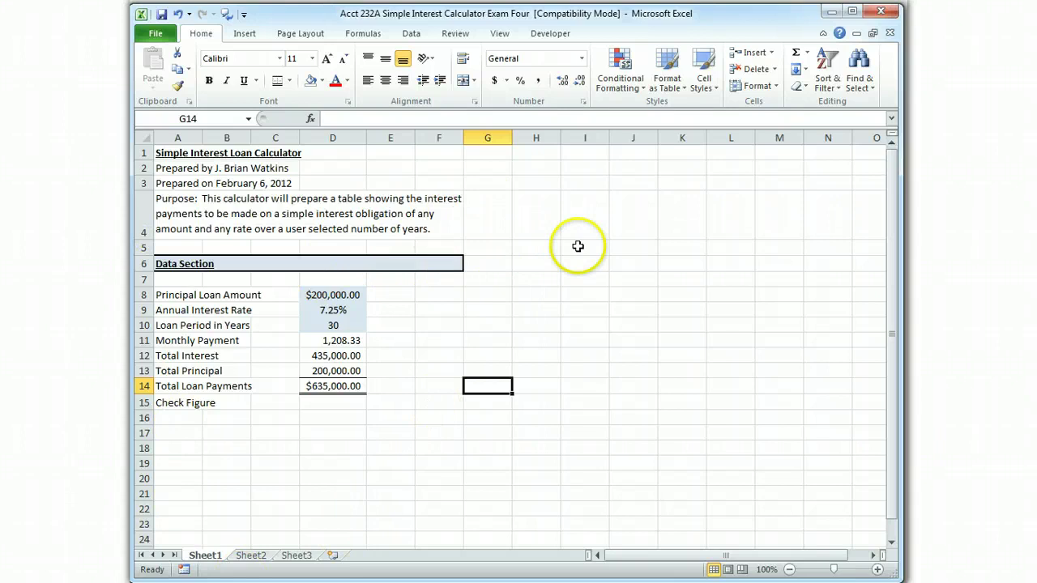
Enter the heading "Answer Section" in cell A17 and make it bold and underlined.
{"action": "left_click", "coordinate": [173, 432]}
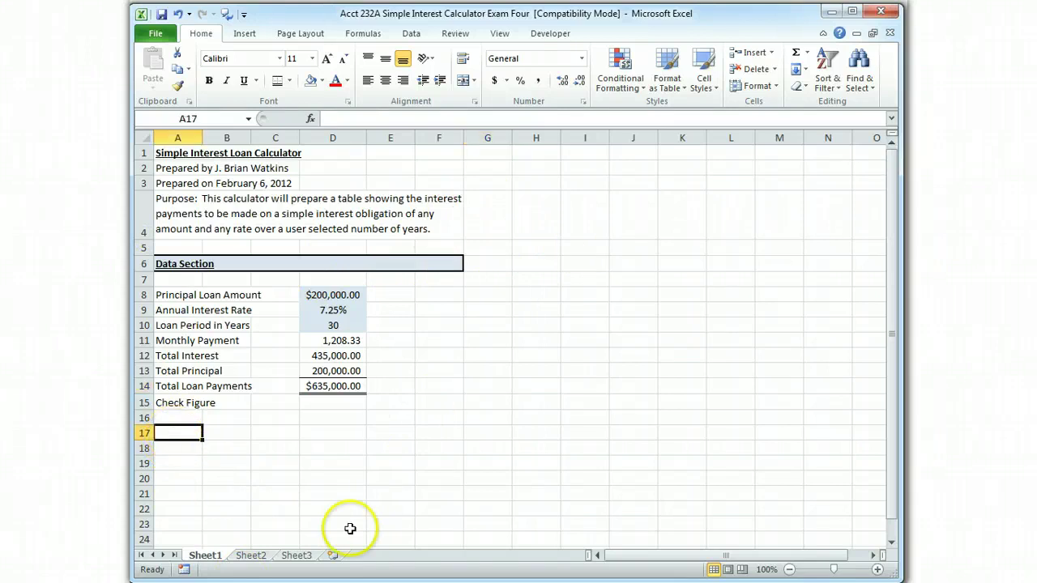
{"action": "type", "text": "Answer S"}
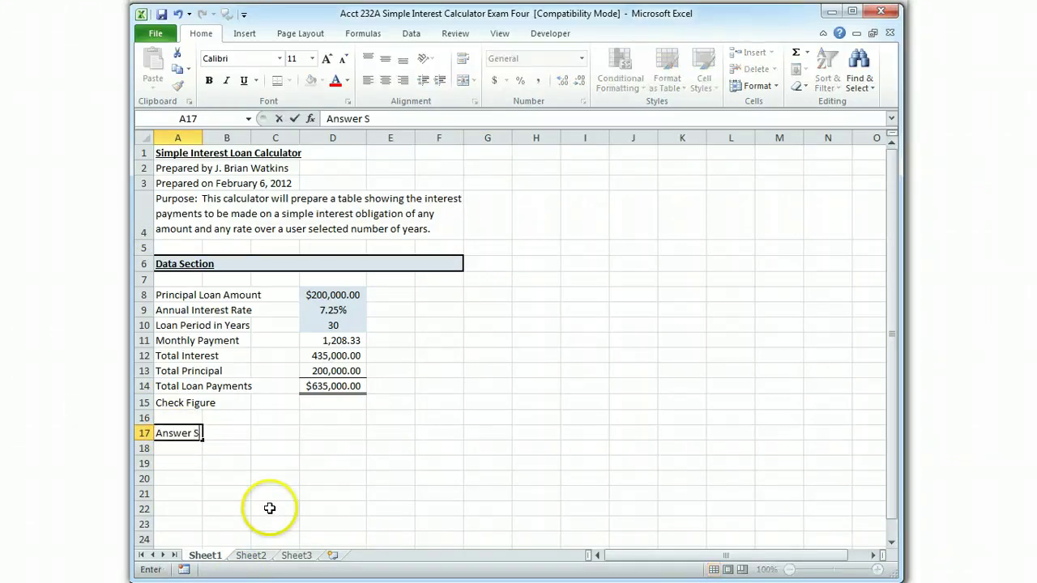
{"action": "type", "text": "ection"}
{"action": "key", "text": "ctrl+Return"}
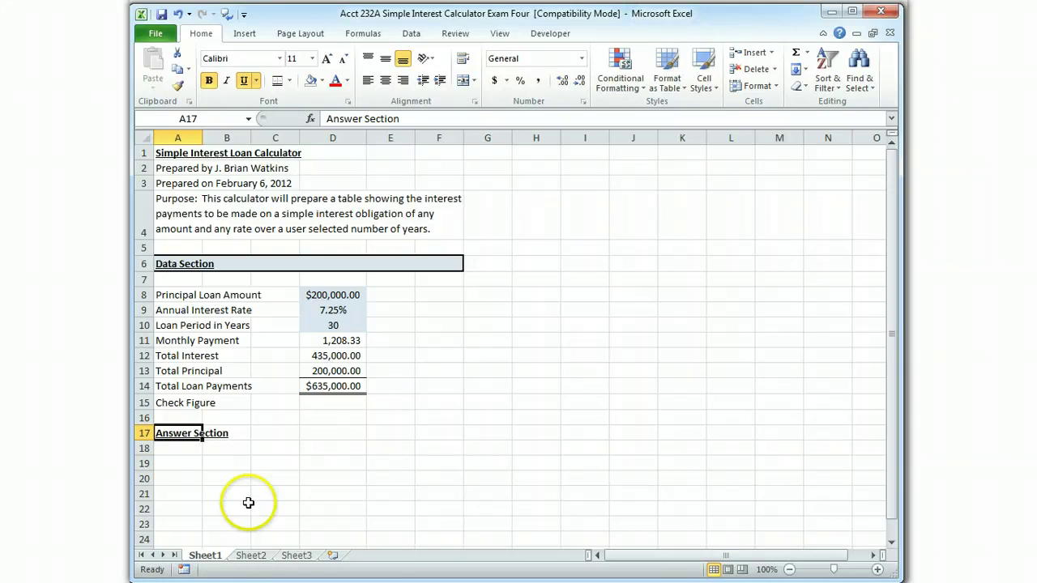
Format the Answer Section heading row A17:F17 with a light green fill and a thick box border.
{"action": "left_click", "coordinate": [185, 459]}
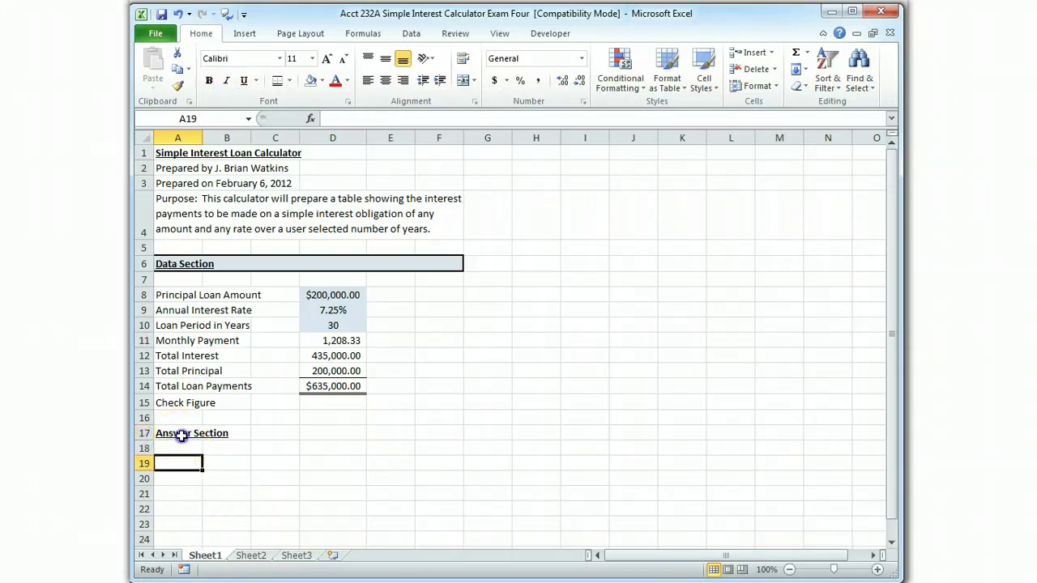
{"action": "left_click_drag", "start_coordinate": [176, 433], "coordinate": [428, 433]}
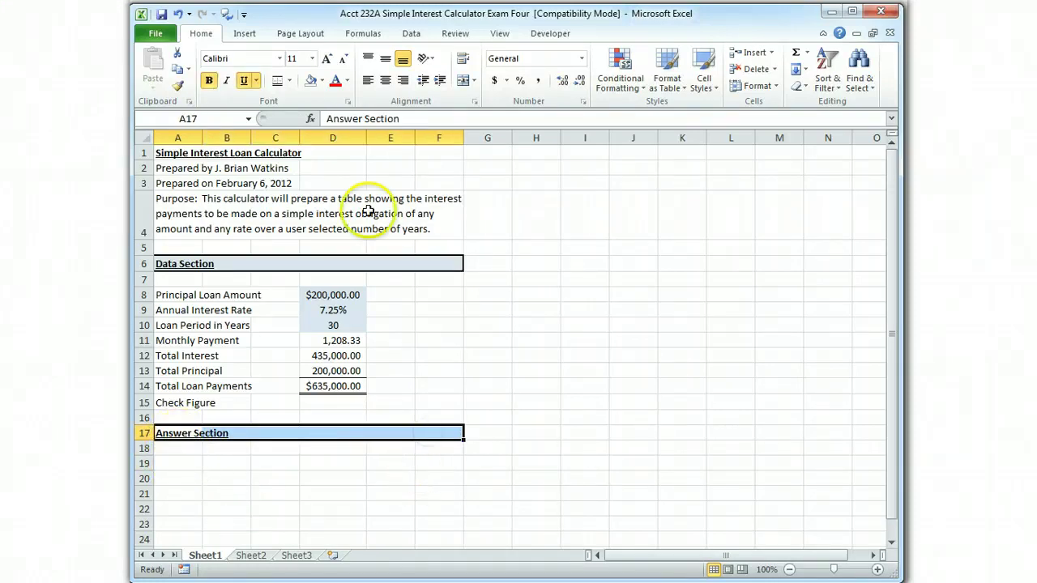
{"action": "left_click", "coordinate": [322, 81]}
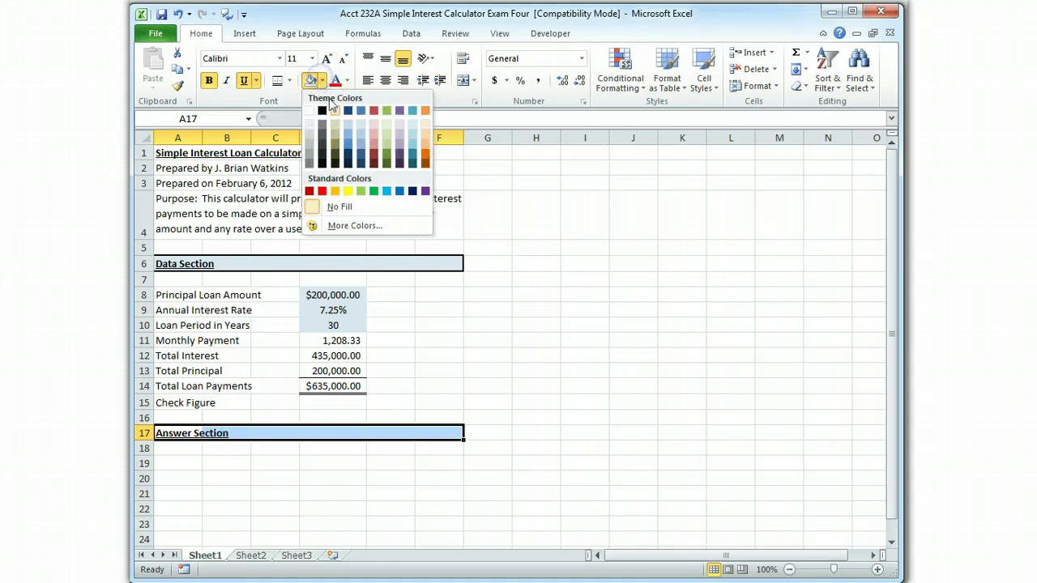
{"action": "left_click", "coordinate": [387, 132]}
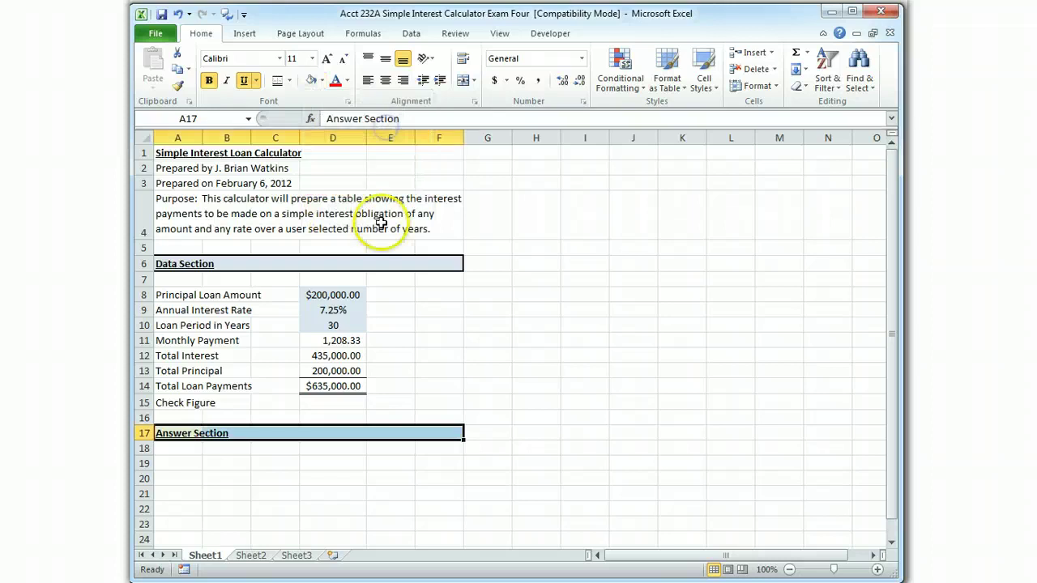
{"action": "left_click", "coordinate": [289, 81]}
{"action": "left_click", "coordinate": [316, 234]}
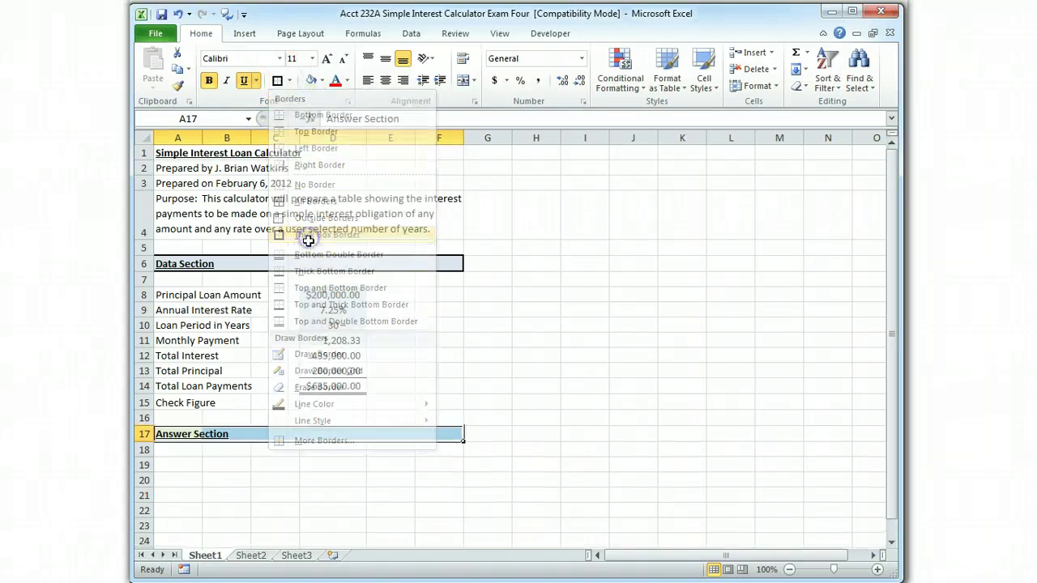
Enter the table headings Month, Interest, Principal and Total Payments in cells B19 through E19.
{"action": "left_click_drag", "start_coordinate": [183, 481], "coordinate": [185, 471]}
{"action": "left_click", "coordinate": [187, 465]}
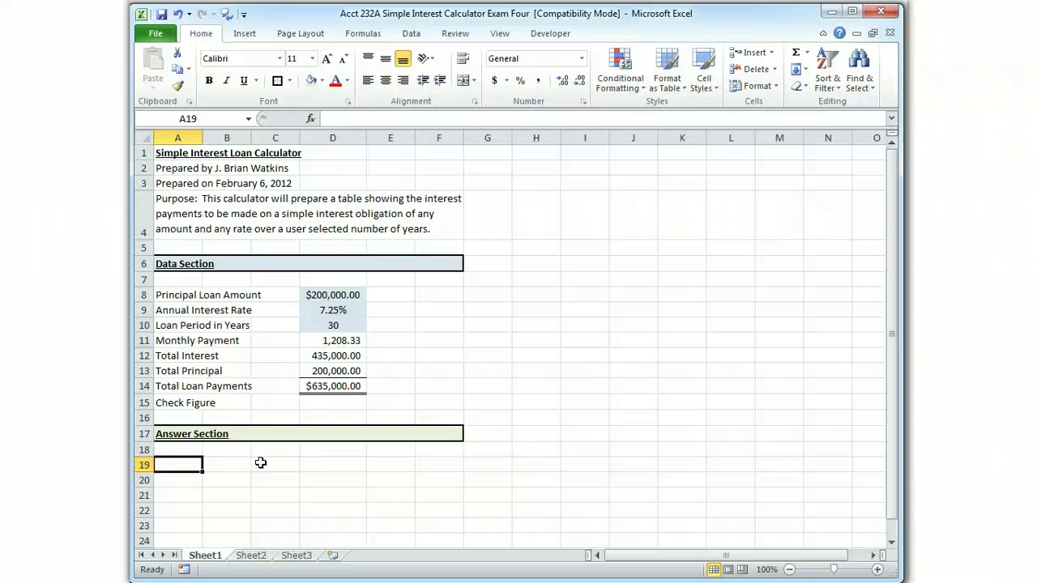
{"action": "key", "text": "Tab"}
{"action": "type", "text": "Month"}
{"action": "key", "text": "Tab"}
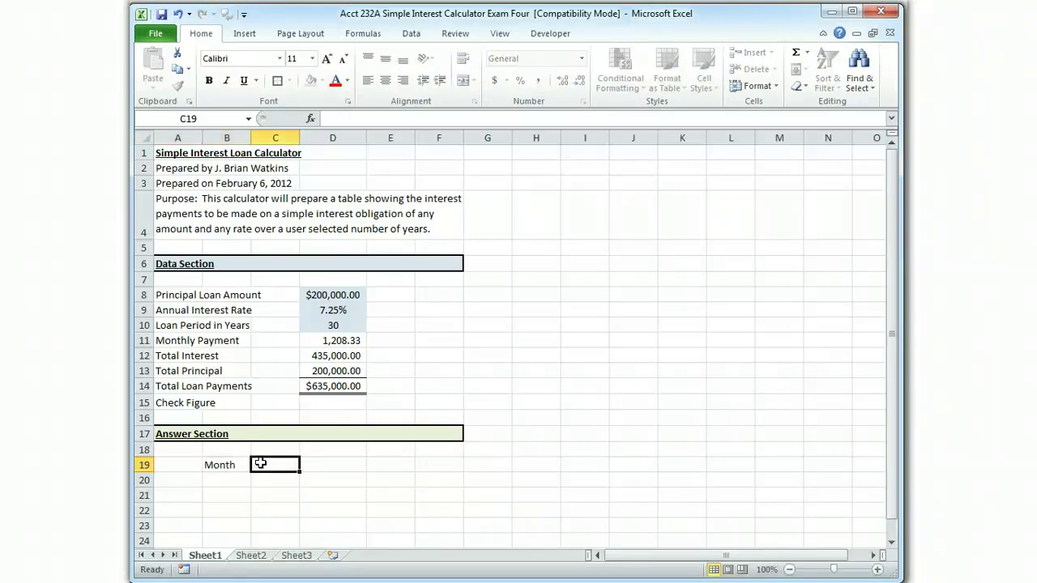
{"action": "type", "text": "Interest"}
{"action": "key", "text": "Tab"}
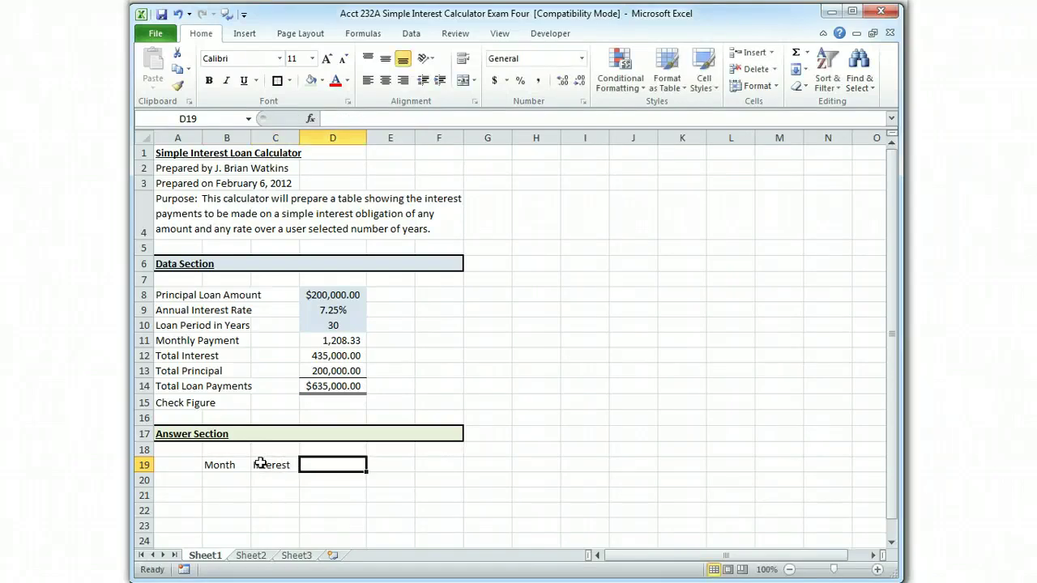
{"action": "type", "text": "Prin"}
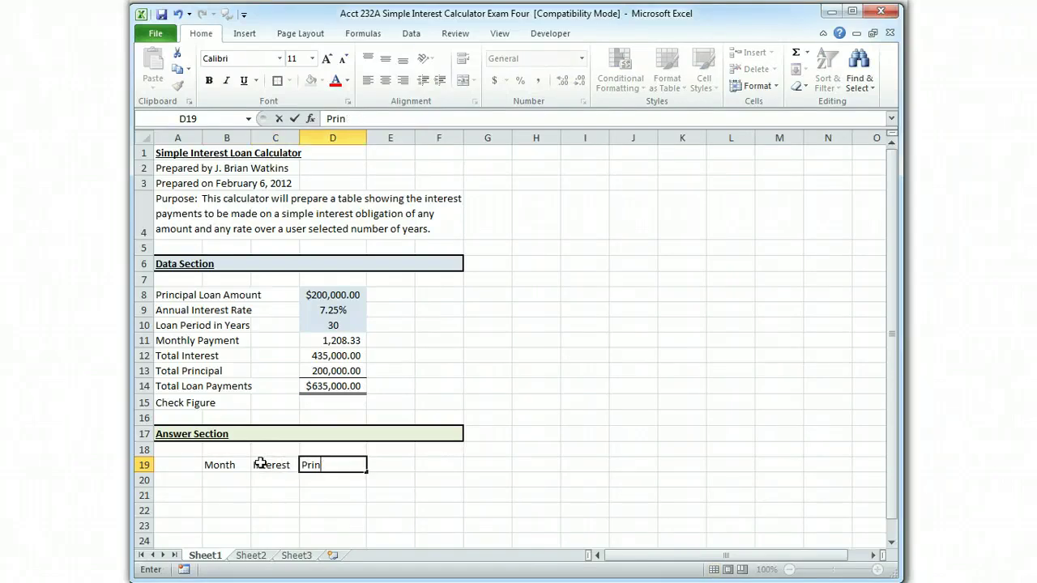
{"action": "type", "text": "cipal"}
{"action": "key", "text": "Tab"}
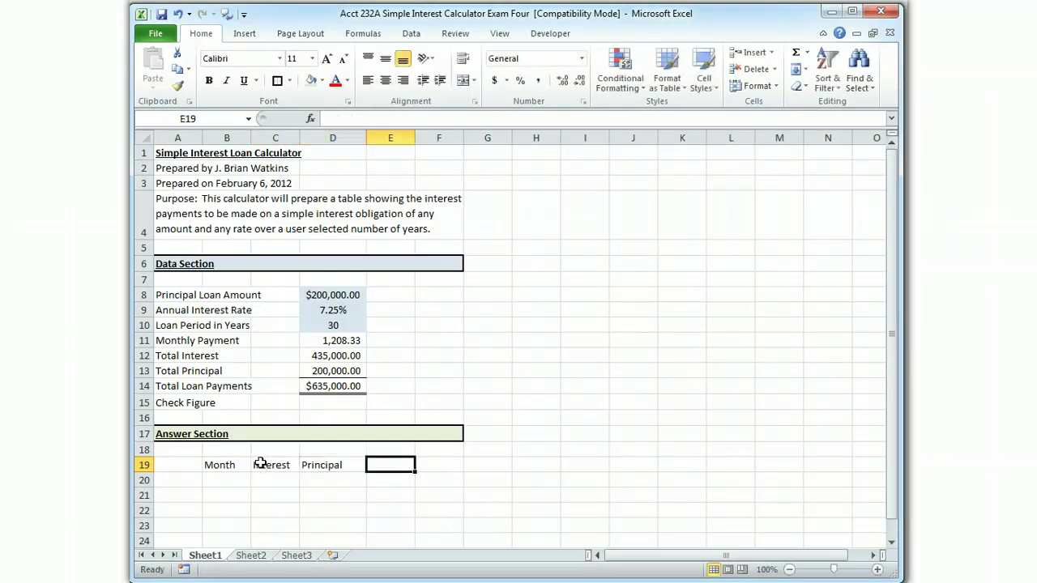
{"action": "type", "text": "Total Payment"}
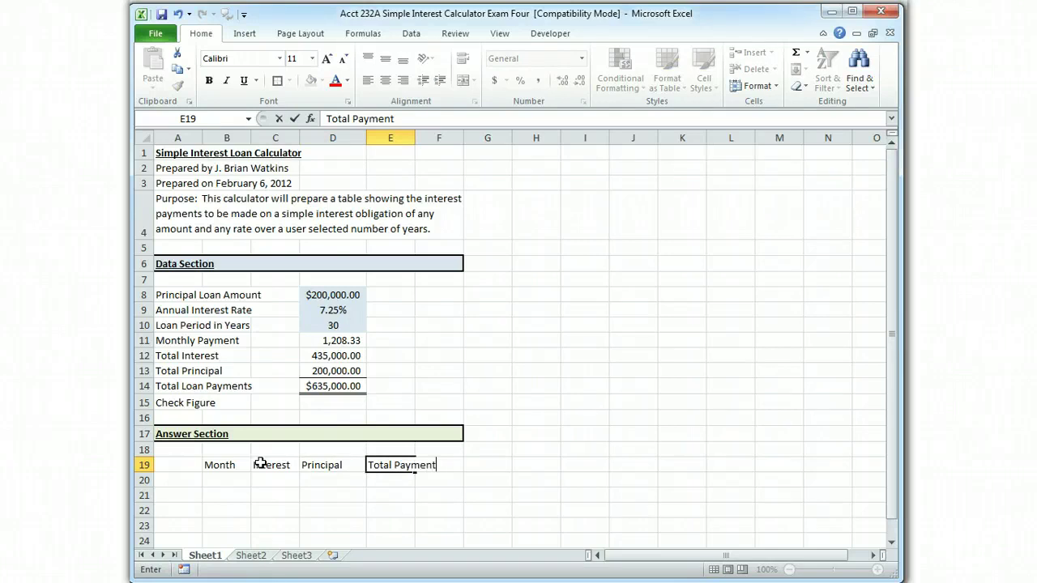
{"action": "type", "text": "s"}
Center, underline and bold the table headings across A19:F19.
{"action": "key", "text": "Left"}
{"action": "key", "text": "Left"}
{"action": "key", "text": "Left"}
{"action": "key", "text": "Left"}
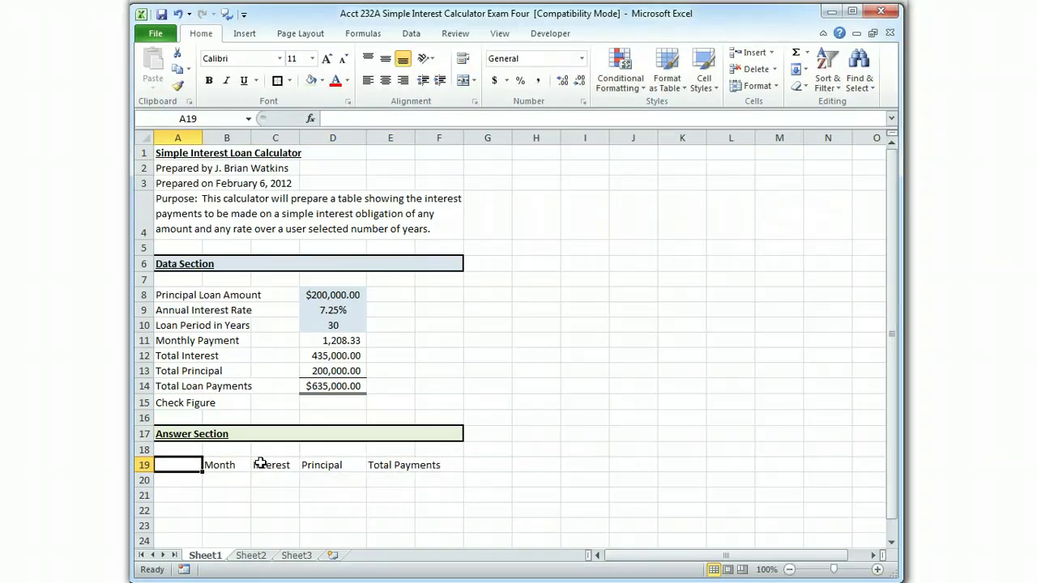
{"action": "key", "text": "shift+Right"}
{"action": "key", "text": "shift+Right"}
{"action": "key", "text": "shift+Right"}
{"action": "key", "text": "shift+Right"}
{"action": "key", "text": "shift+Right"}
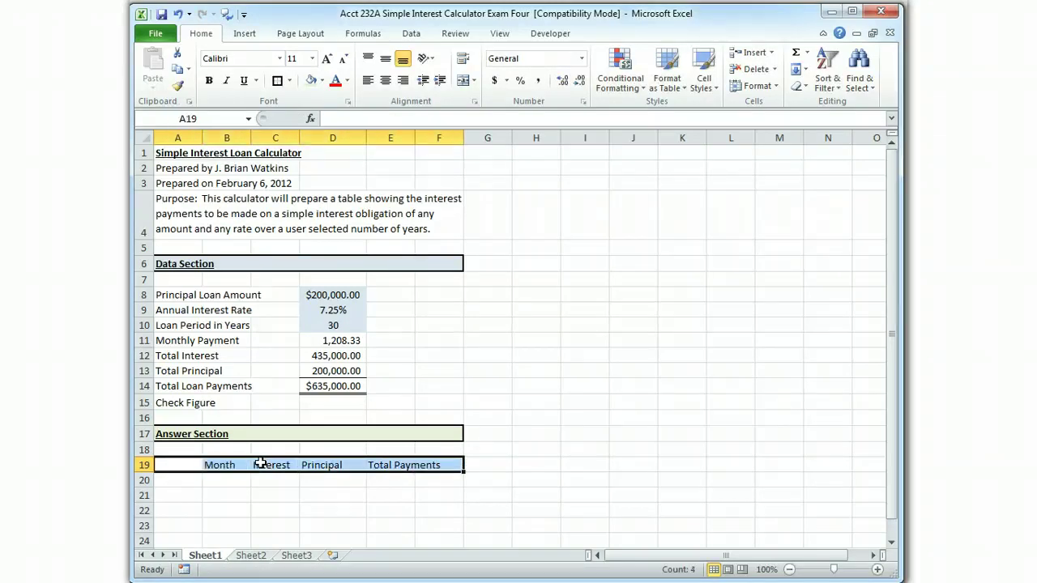
{"action": "left_click", "coordinate": [384, 80]}
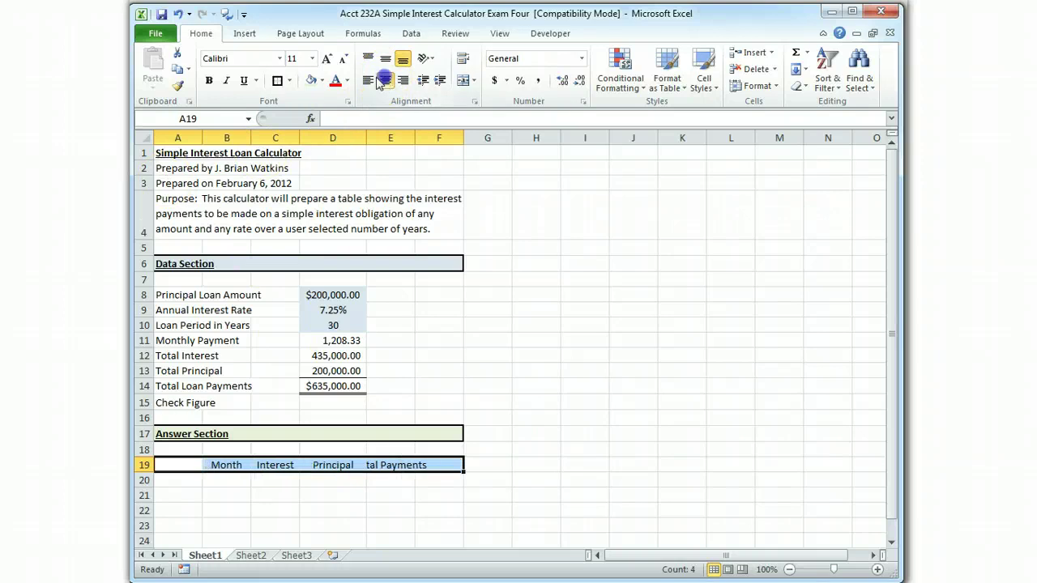
{"action": "left_click", "coordinate": [246, 81]}
{"action": "left_click", "coordinate": [209, 80]}
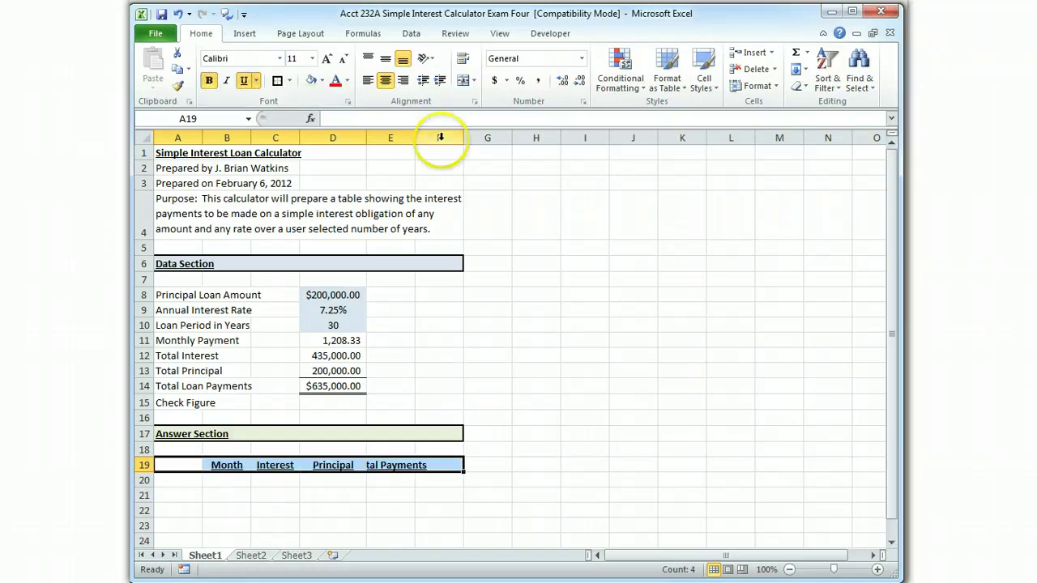
Adjust the column widths by widening columns C and E and narrowing columns A and F, so the Total Payments heading fits.
{"action": "left_click_drag", "start_coordinate": [415, 140], "coordinate": [435, 139]}
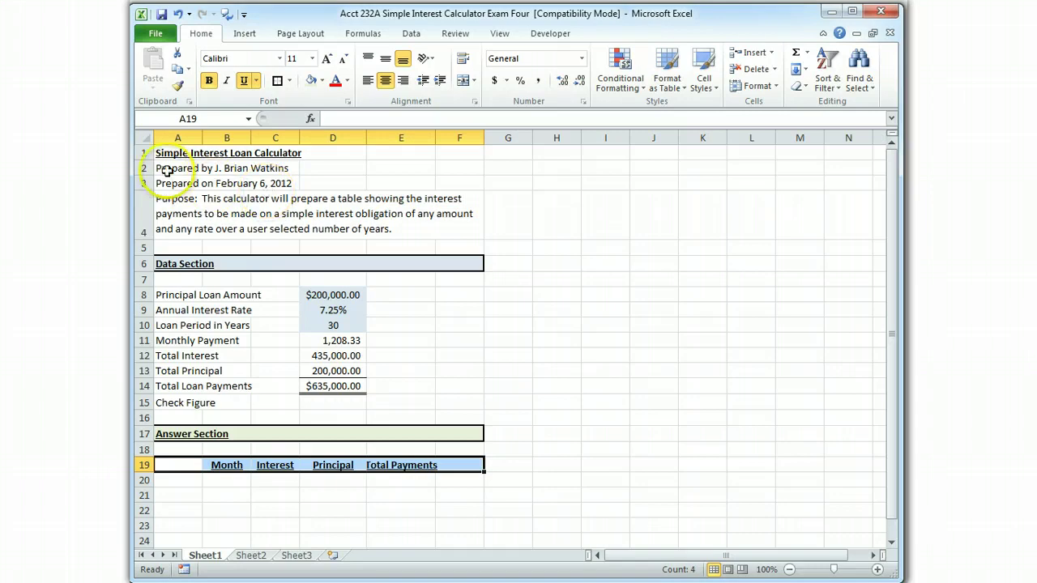
{"action": "left_click_drag", "start_coordinate": [202, 137], "coordinate": [188, 137]}
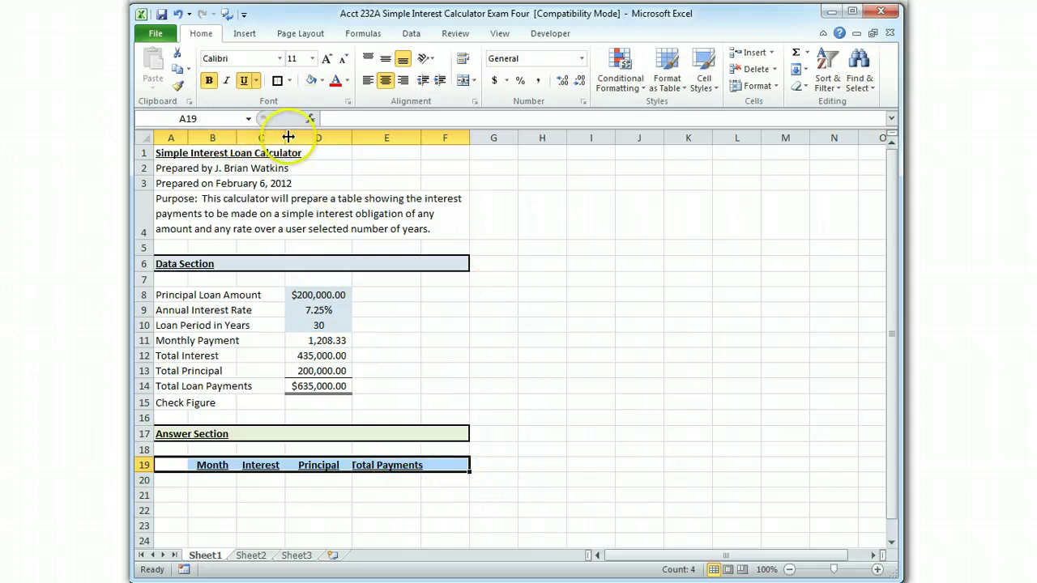
{"action": "left_click_drag", "start_coordinate": [285, 137], "coordinate": [294, 138]}
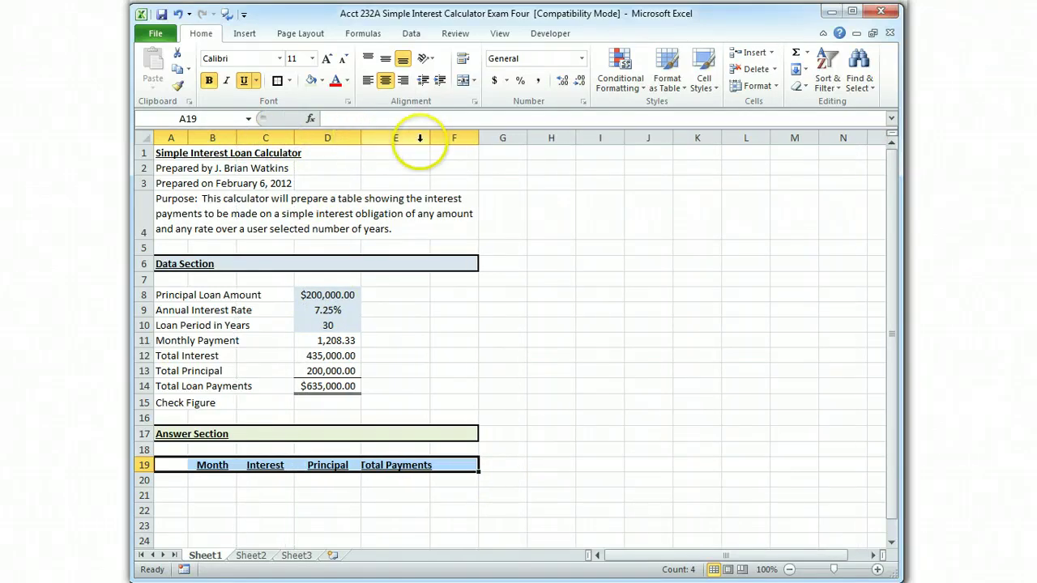
{"action": "left_click_drag", "start_coordinate": [429, 138], "coordinate": [479, 138]}
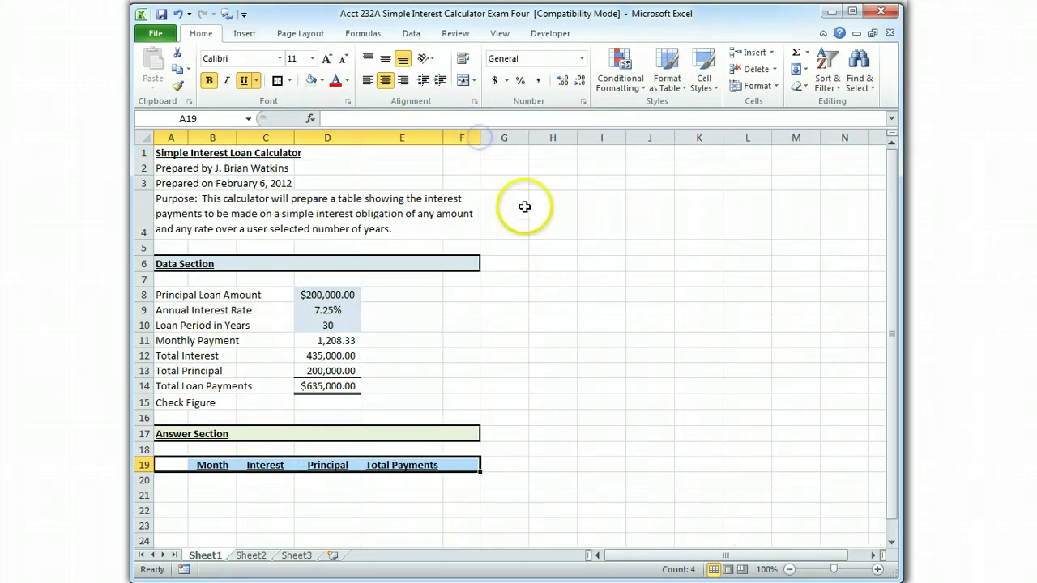
Enter 0 in cell B20 as the first value under the Month heading.
{"action": "scroll", "coordinate": [507, 396], "scroll_direction": "down", "scroll_amount": 2}
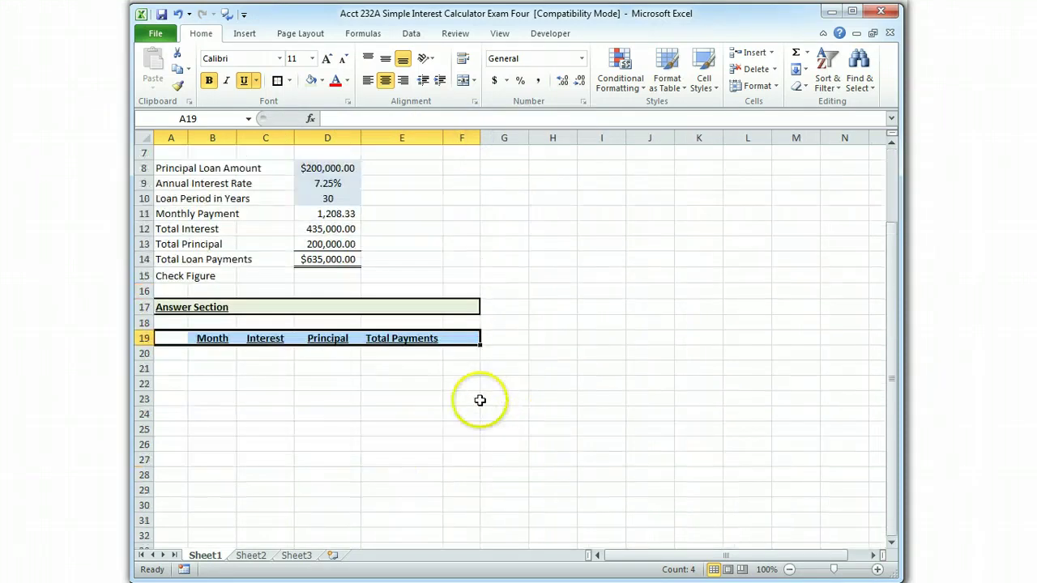
{"action": "left_click", "coordinate": [204, 353]}
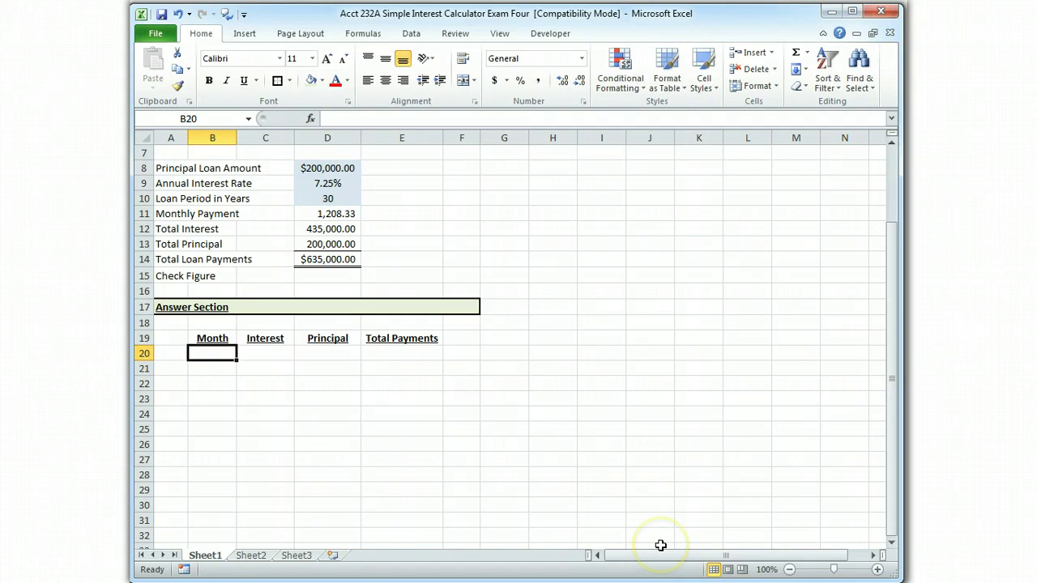
{"action": "type", "text": "0"}
{"action": "key", "text": "Return"}
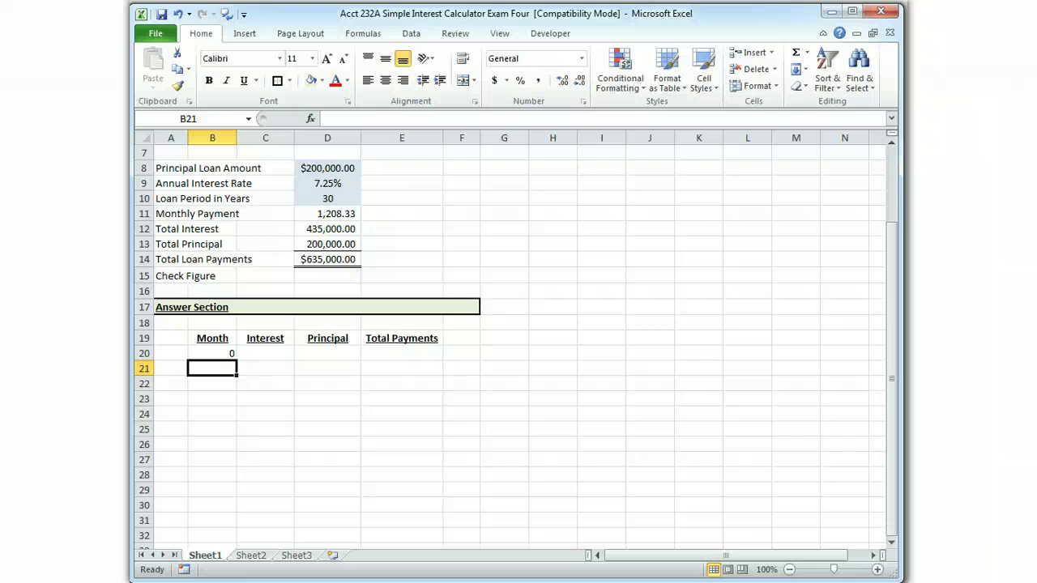
Start an IF formula in cell B21 whose logical test begins with a COUNT over the range B20:B20.
{"action": "type", "text": "="}
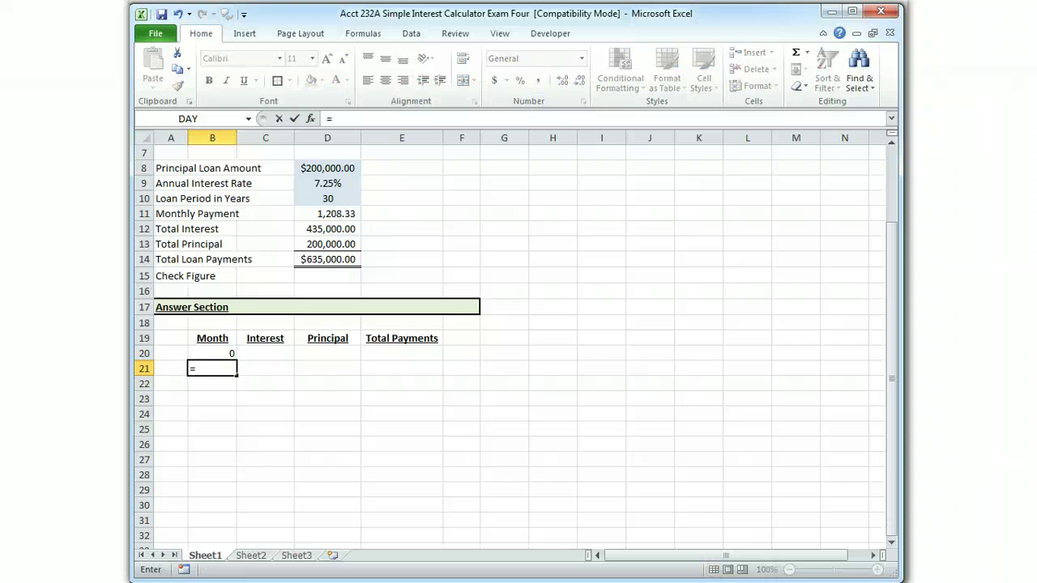
{"action": "type", "text": "if("}
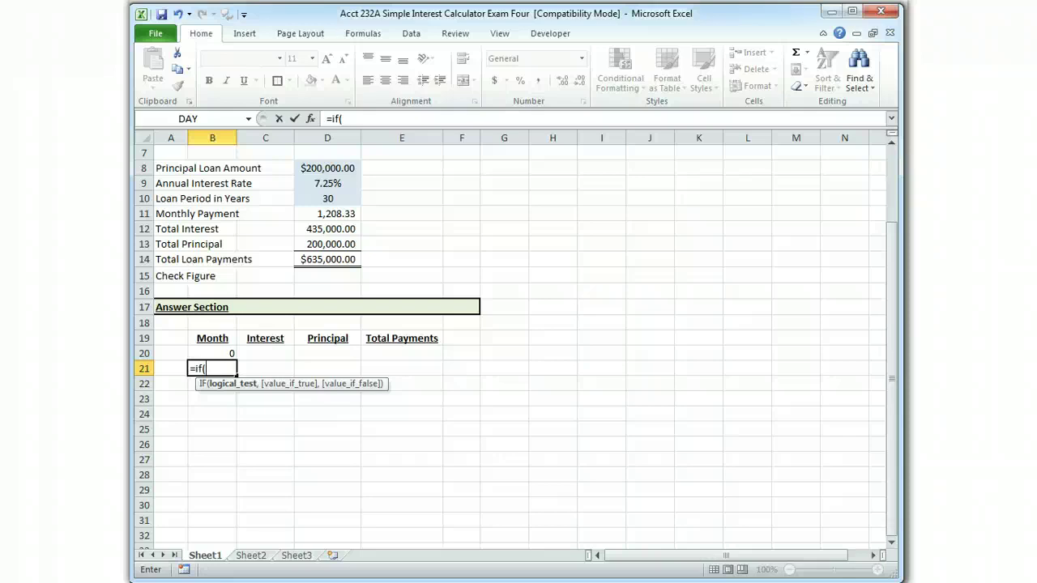
{"action": "type", "text": "count"}
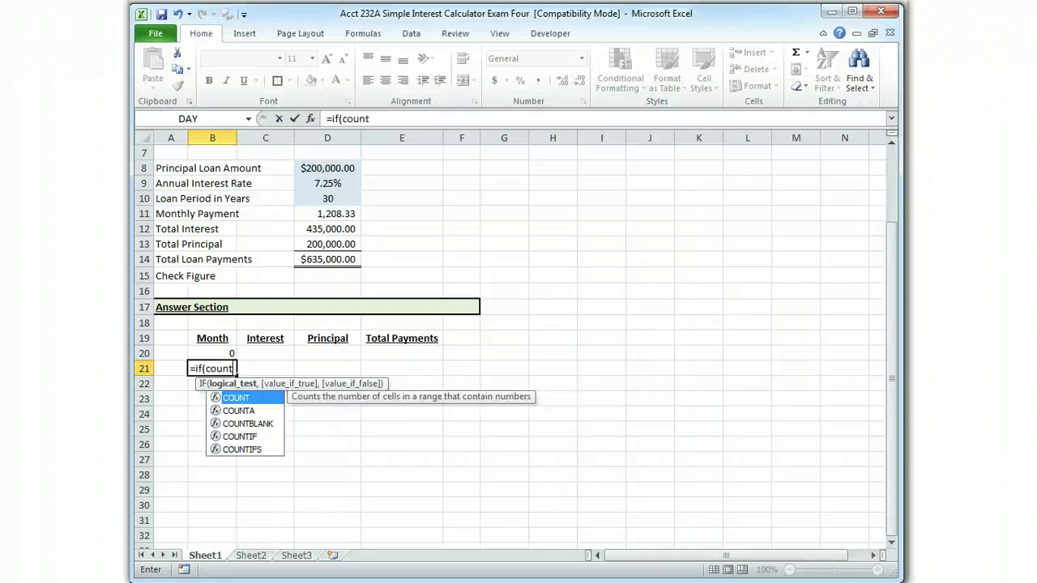
{"action": "type", "text": "("}
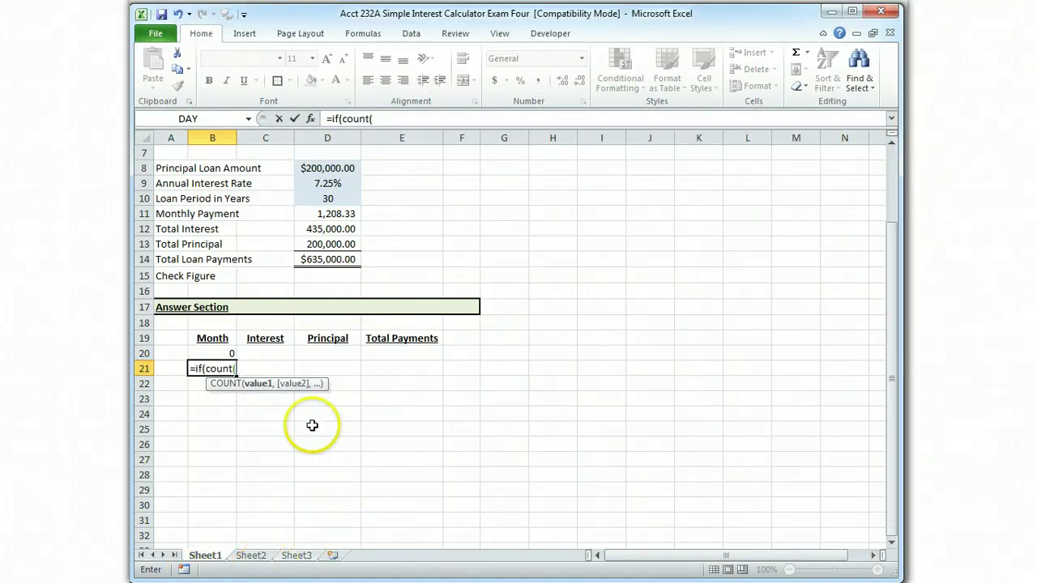
{"action": "left_click", "coordinate": [221, 353]}
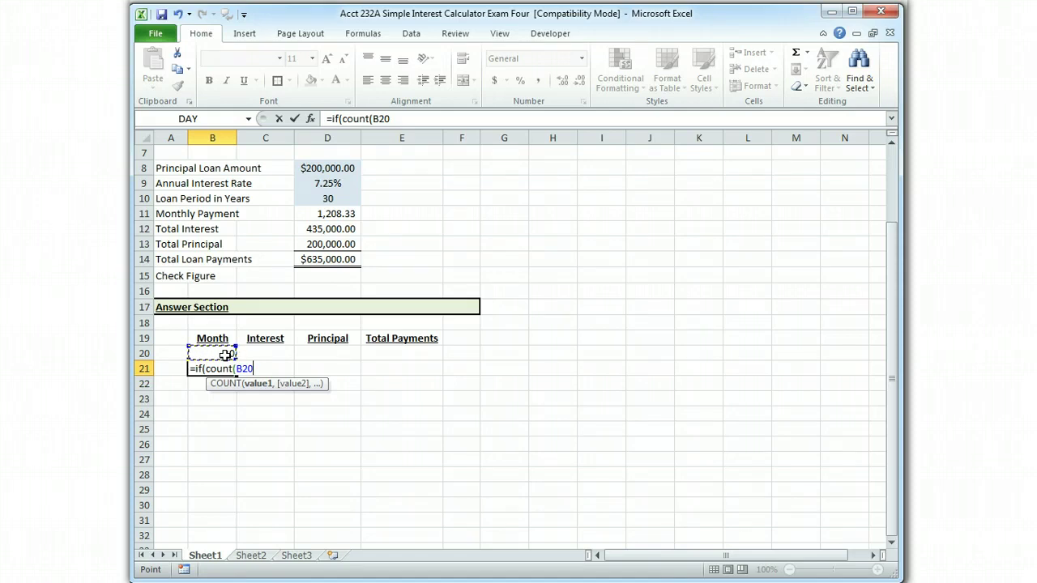
{"action": "key", "text": "F8"}
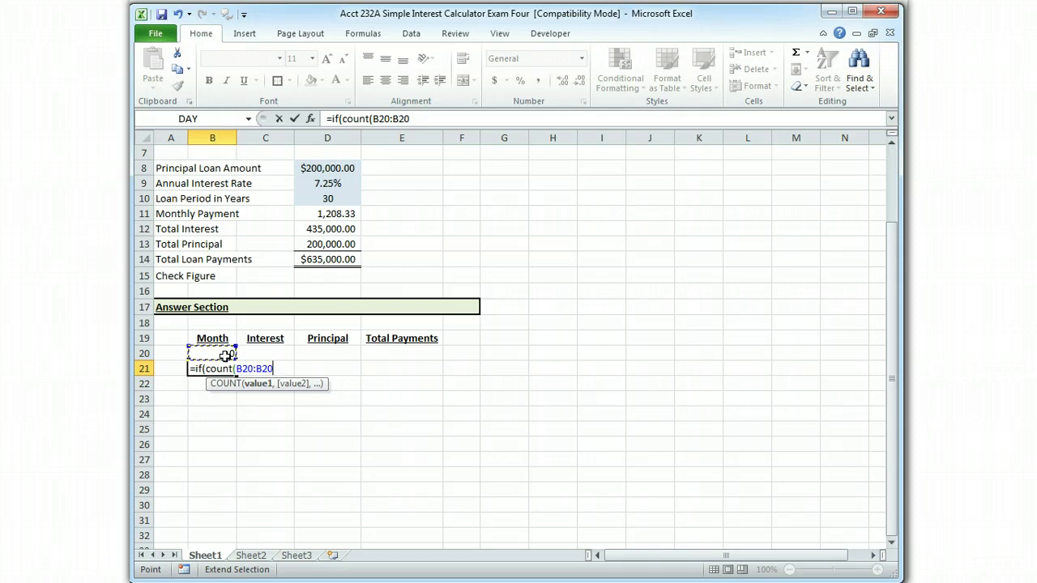
{"action": "key", "text": "shift+Left"}
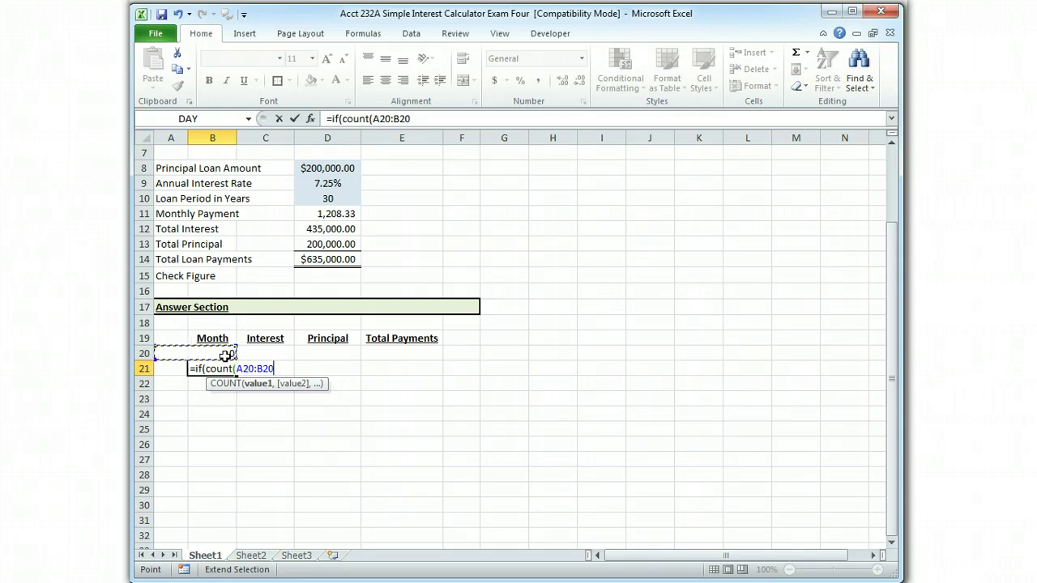
{"action": "key", "text": "shift+Right"}
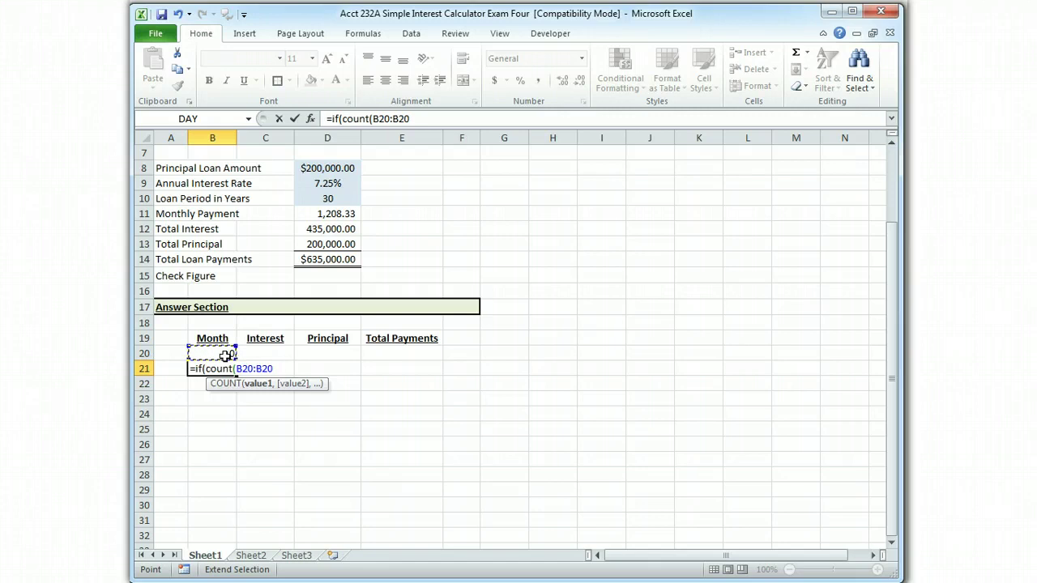
{"action": "type", "text": ")"}
{"action": "key", "text": "Return"}
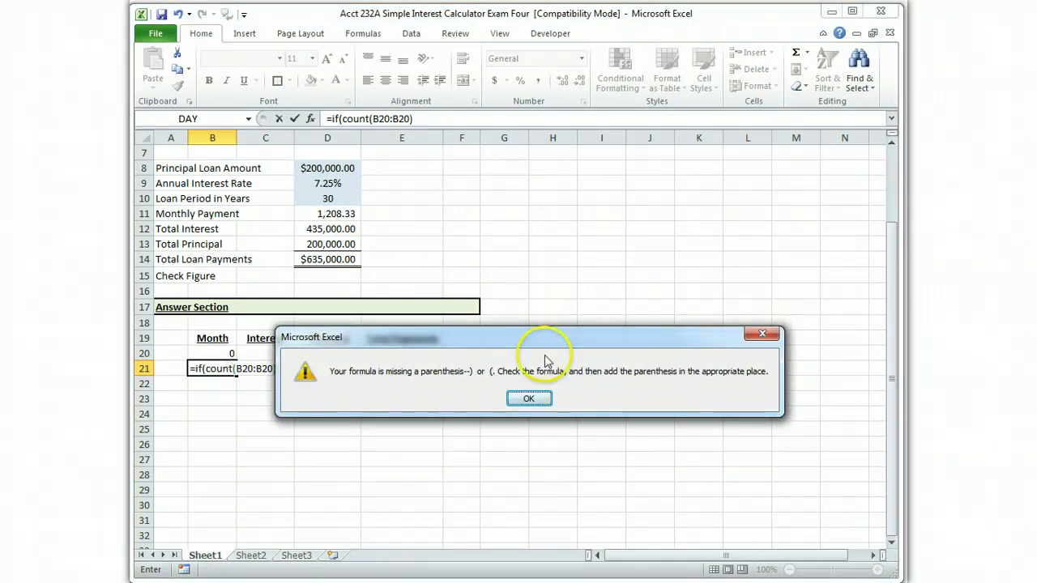
{"action": "left_click", "coordinate": [528, 398]}
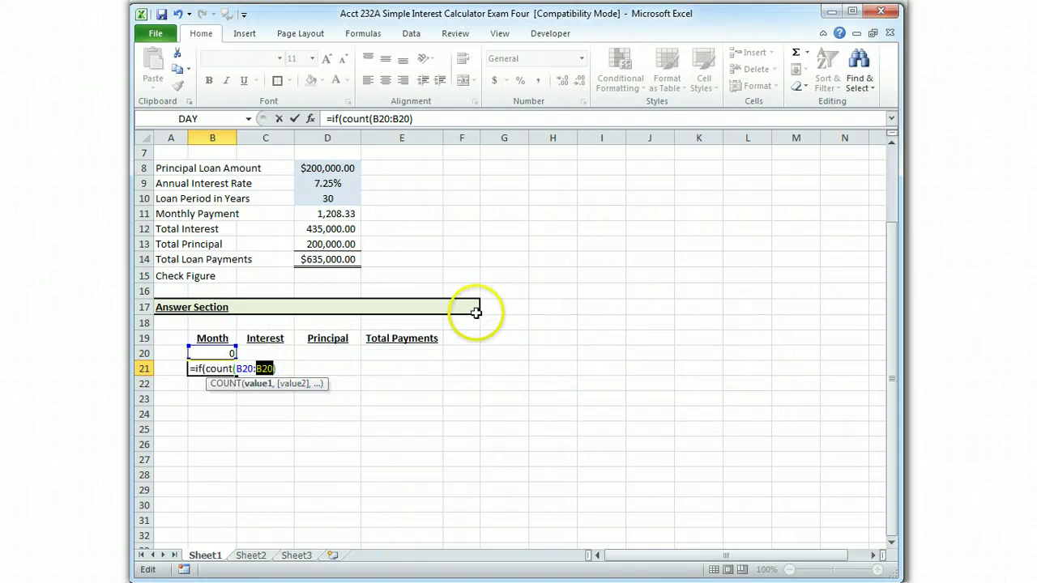
Make the first reference of the COUNT range in B21 absolute, giving $B$20:B20.
{"action": "left_click", "coordinate": [279, 368]}
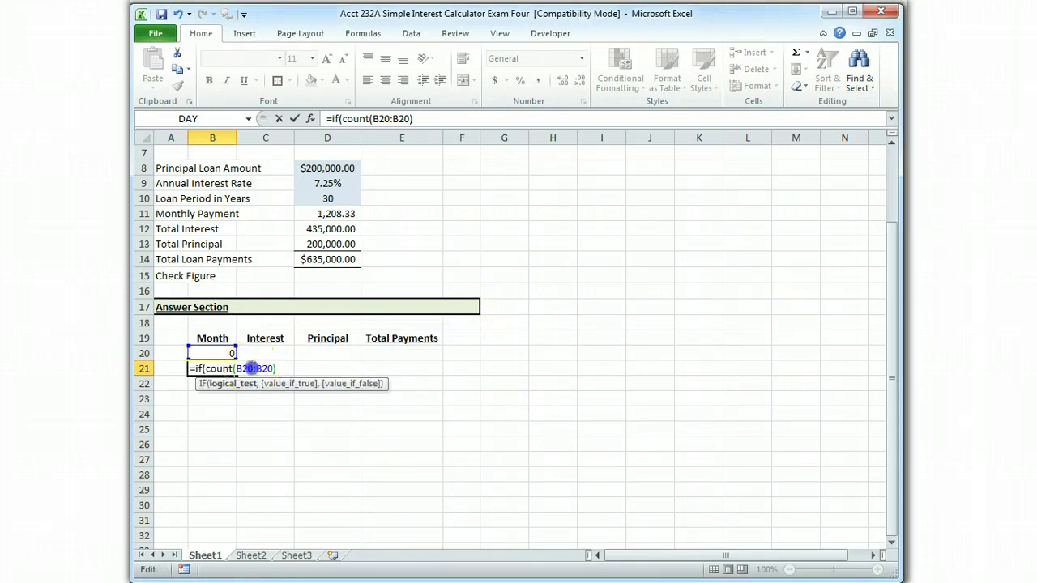
{"action": "left_click_drag", "start_coordinate": [250, 369], "coordinate": [236, 368]}
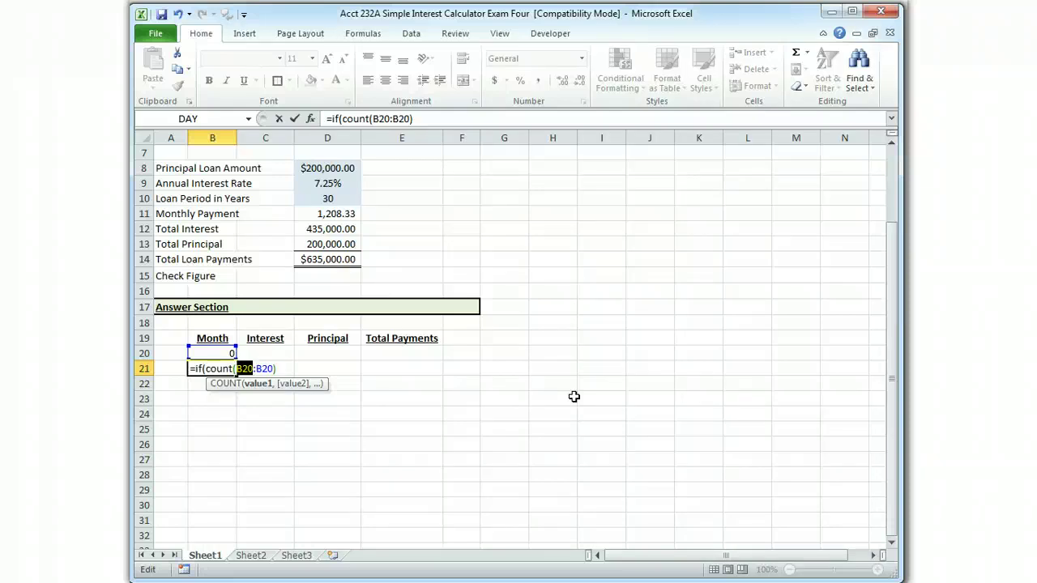
{"action": "key", "text": "F4"}
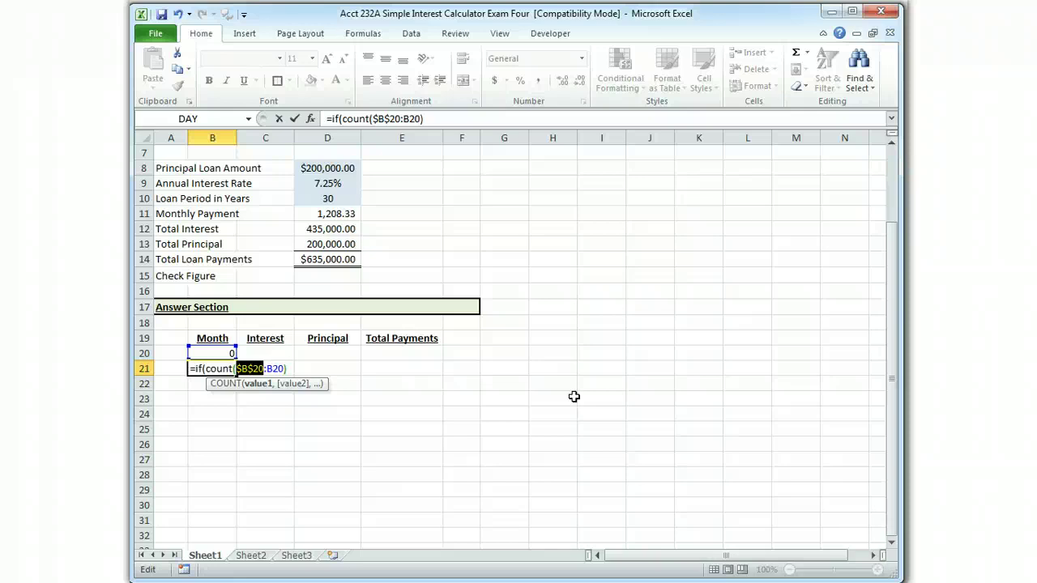
Complete the logical test in B21 by checking whether the count is greater than (Loan_Period_in_Years*12).
{"action": "left_click", "coordinate": [444, 126]}
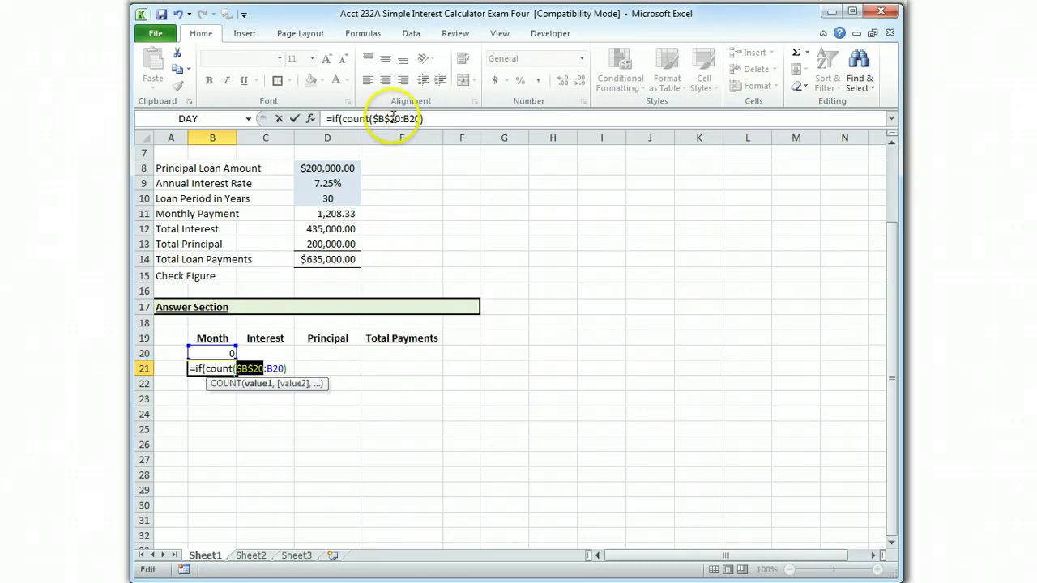
{"action": "left_click", "coordinate": [436, 119]}
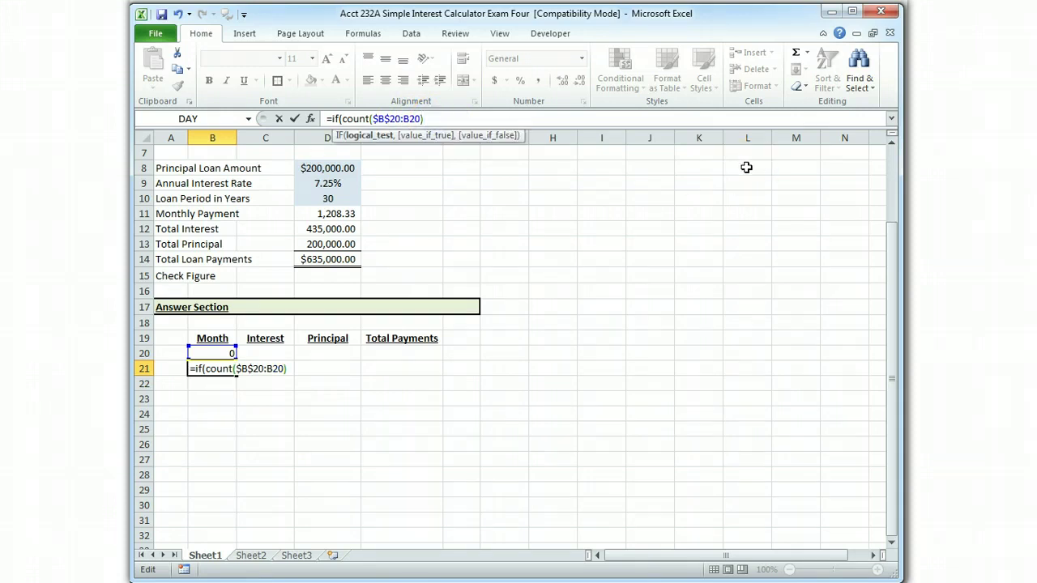
{"action": "type", "text": ">("}
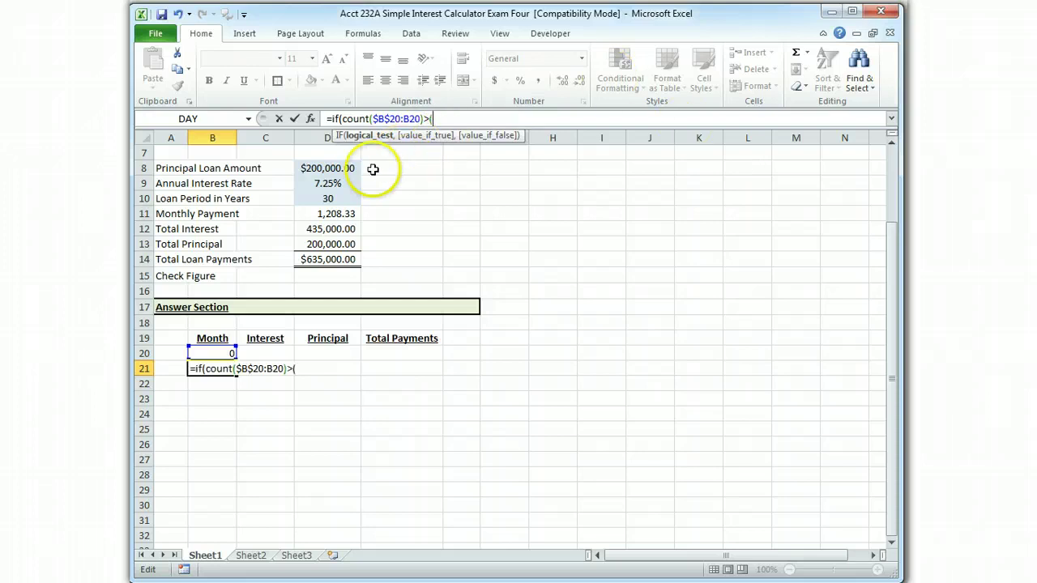
{"action": "left_click", "coordinate": [342, 200]}
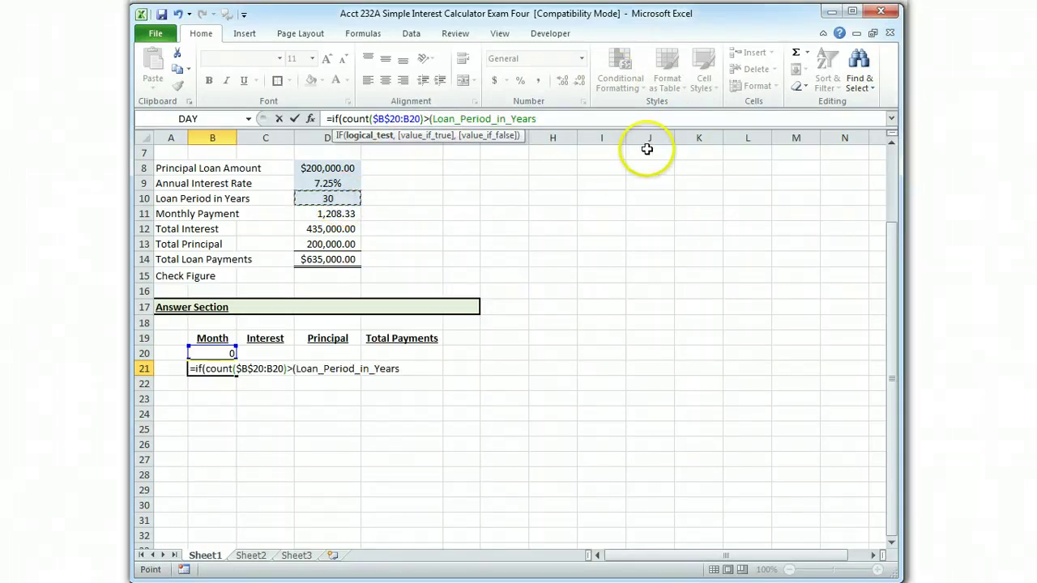
{"action": "type", "text": "*12)"}
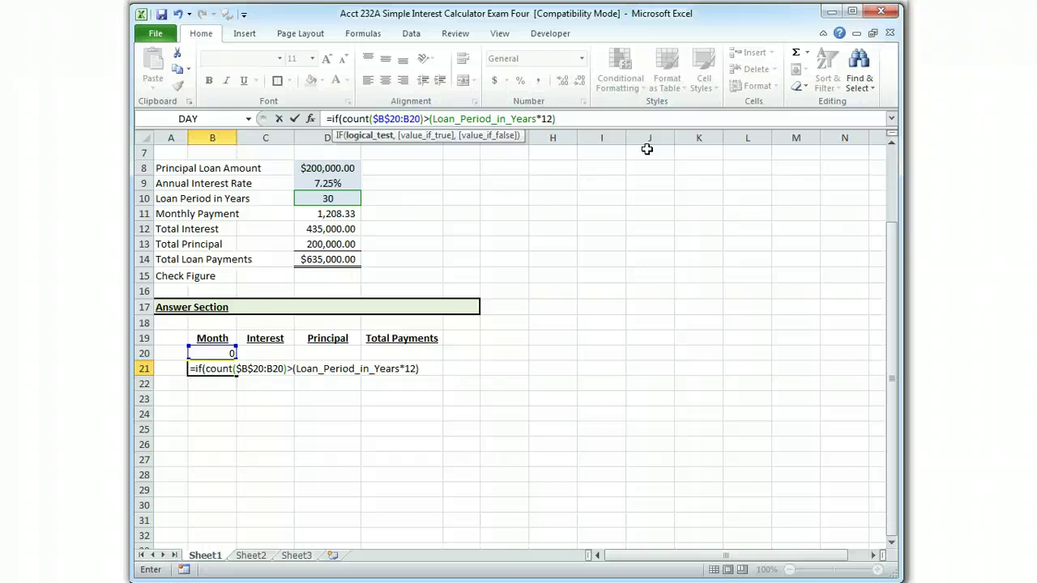
Finish the B21 formula with an empty string "" if true and B20+1 if false, and enter it.
{"action": "type", "text": ",\"\""}
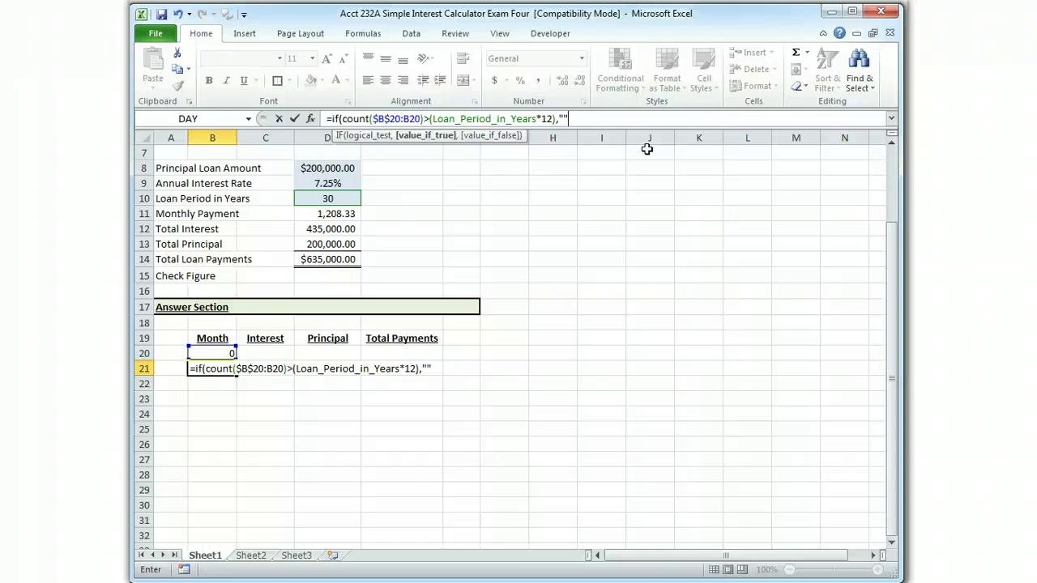
{"action": "type", "text": ","}
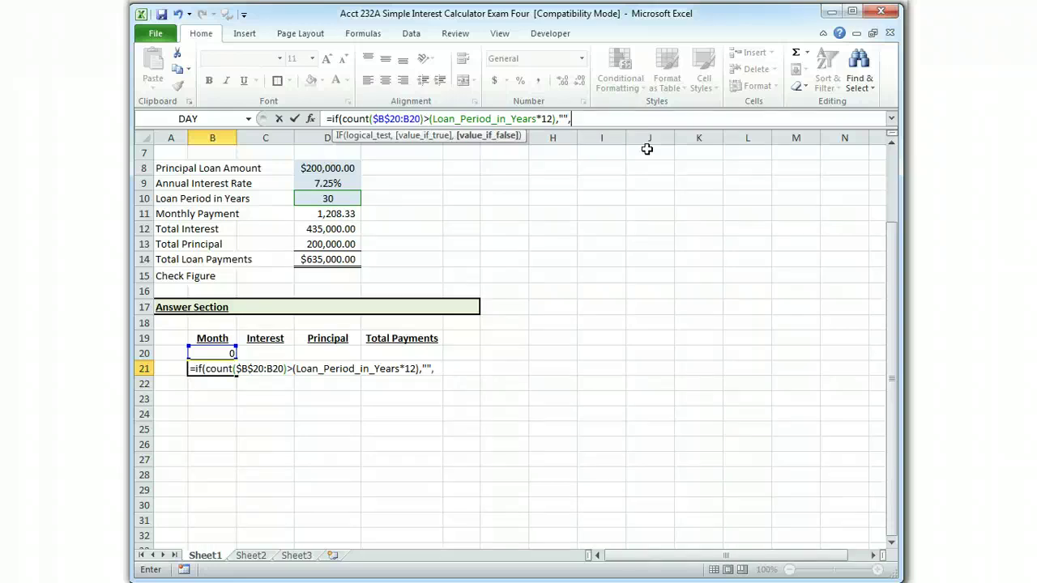
{"action": "type", "text": "b"}
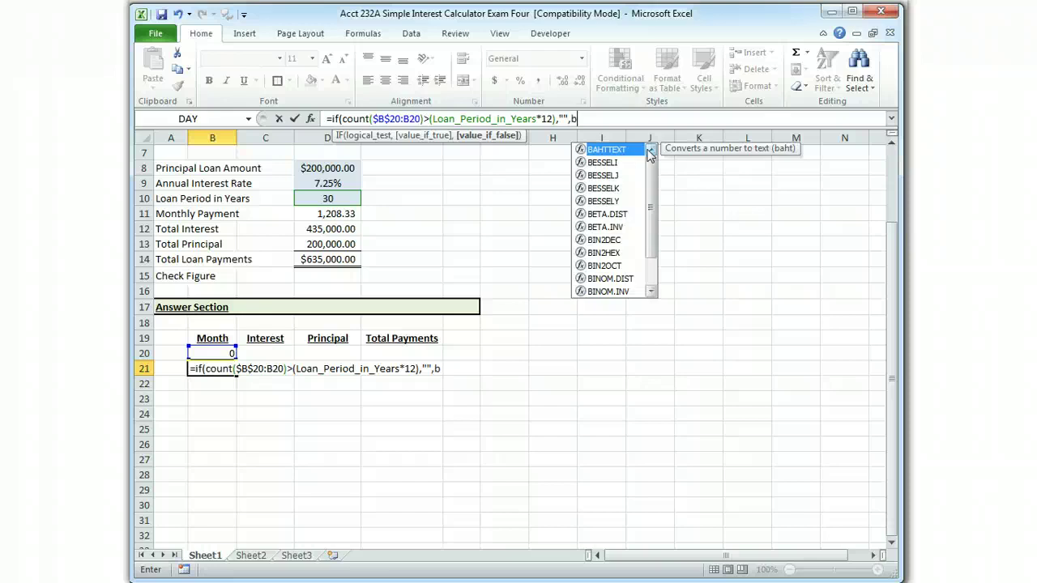
{"action": "type", "text": "20"}
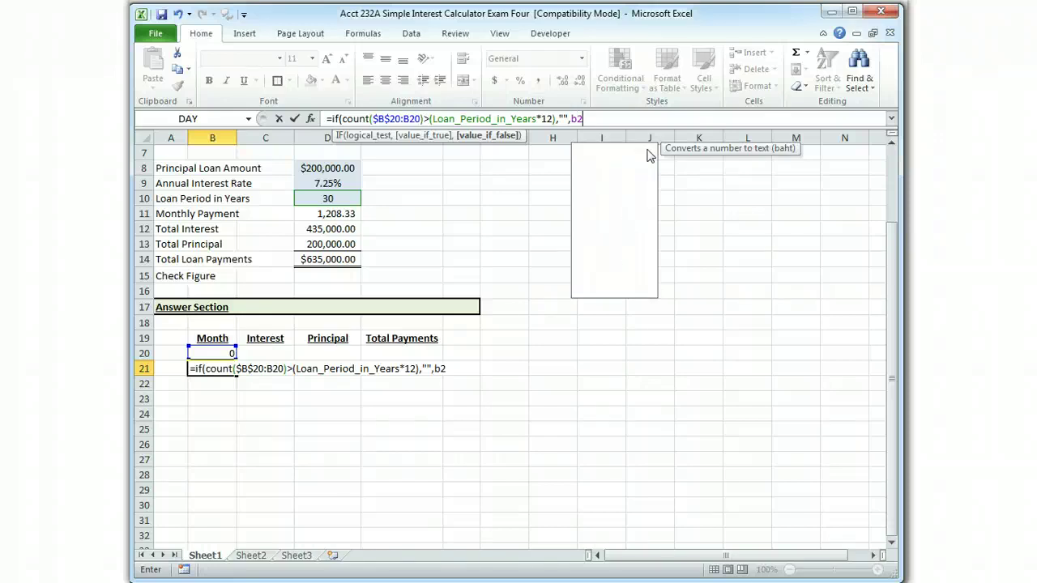
{"action": "type", "text": "+1"}
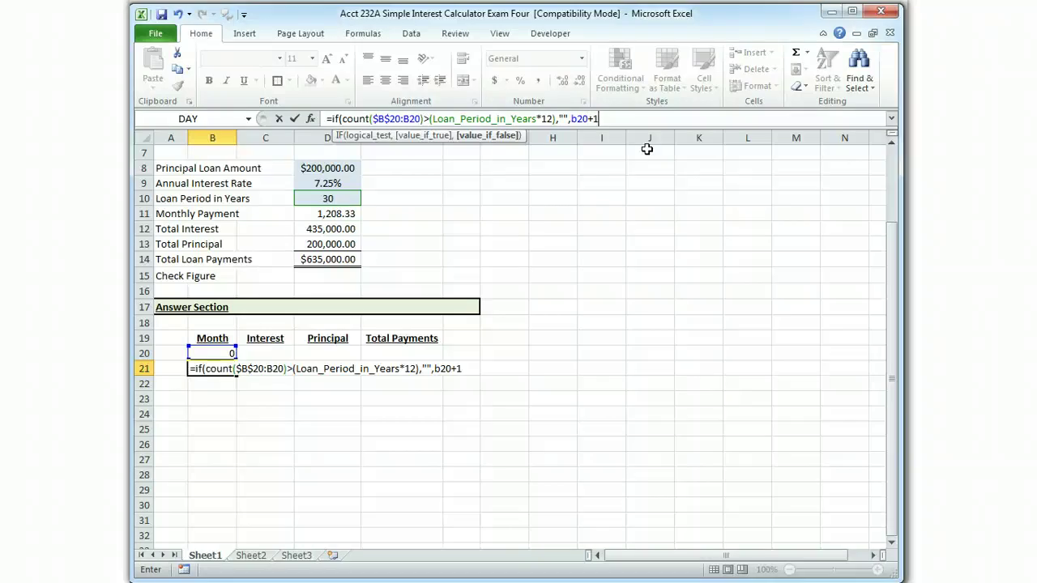
{"action": "key", "text": "Return"}
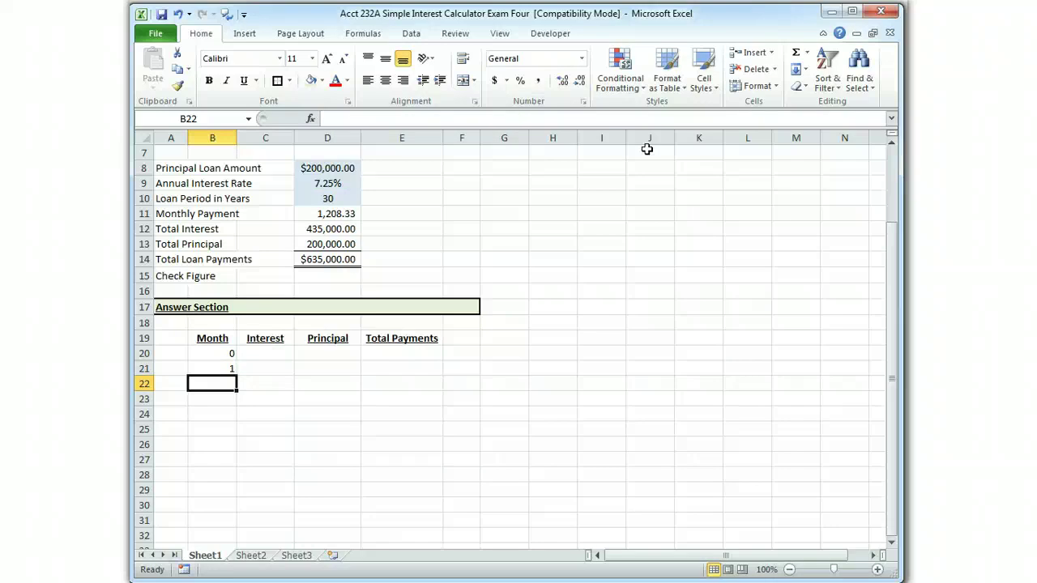
Center the month values in cells B20:B21.
{"action": "key", "text": "Up"}
{"action": "key", "text": "Up"}
{"action": "key", "text": "Up"}
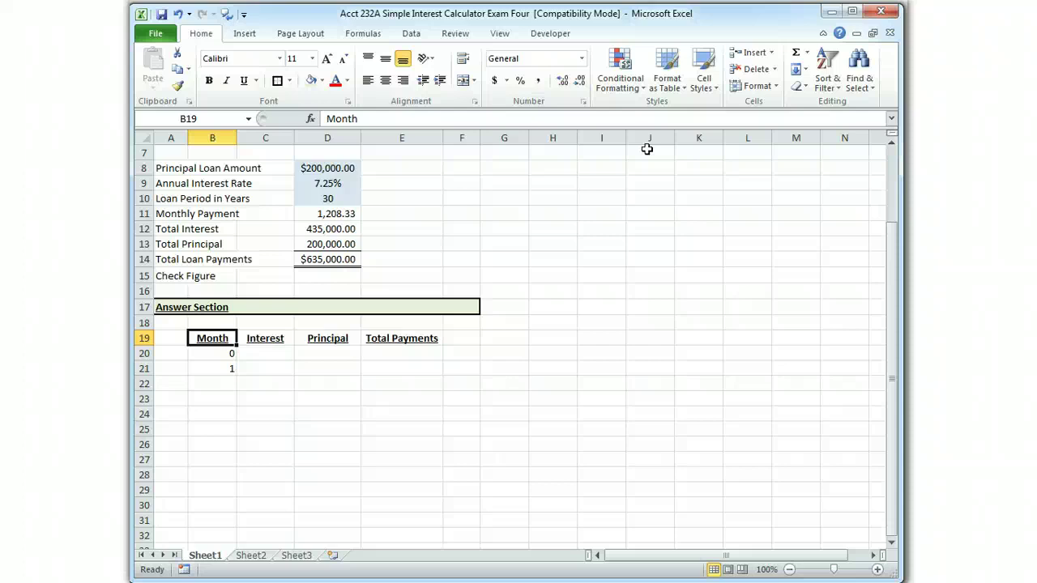
{"action": "key", "text": "Down"}
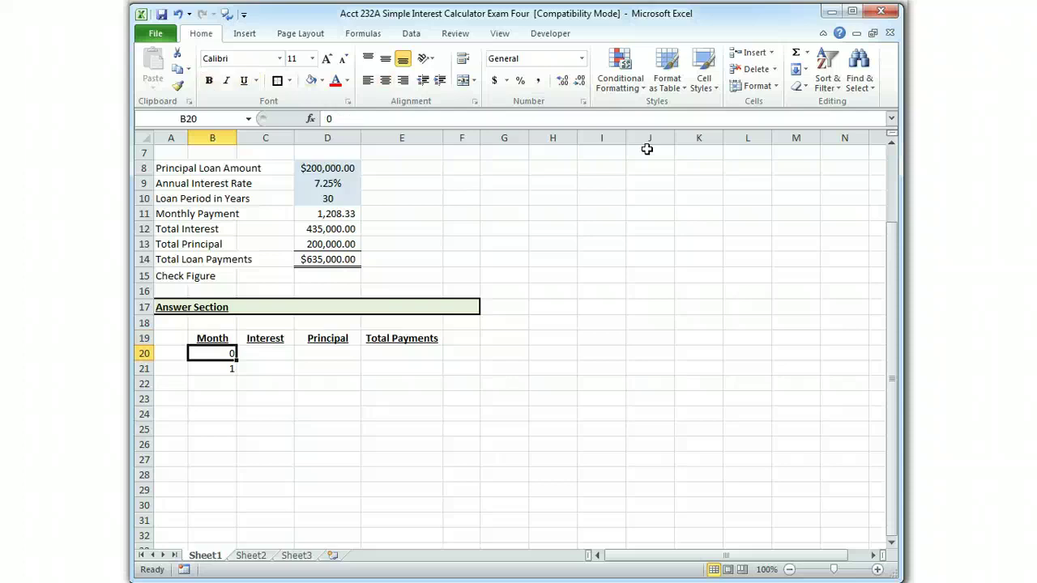
{"action": "key", "text": "shift+Down"}
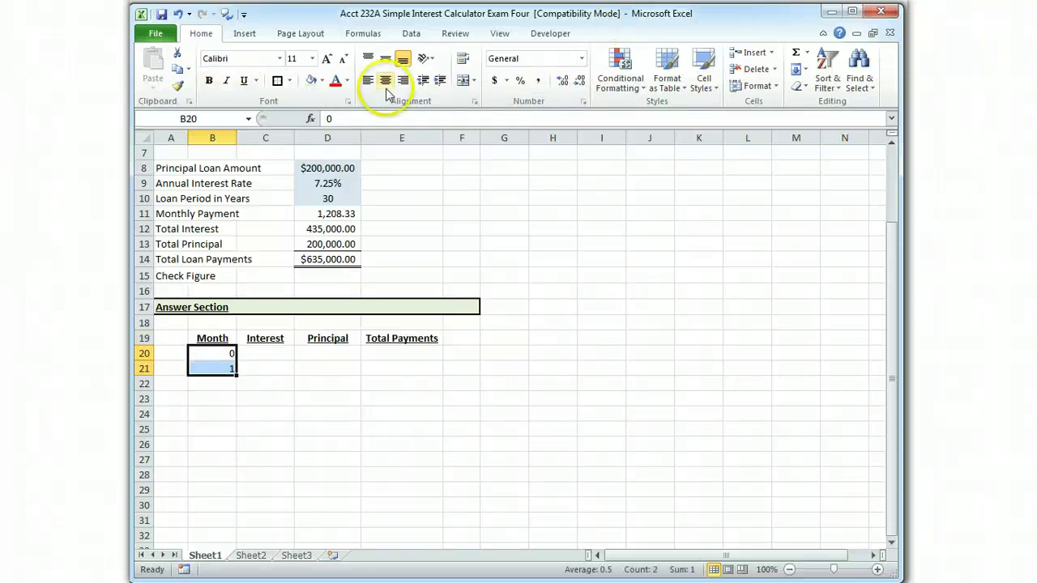
{"action": "left_click", "coordinate": [386, 82]}
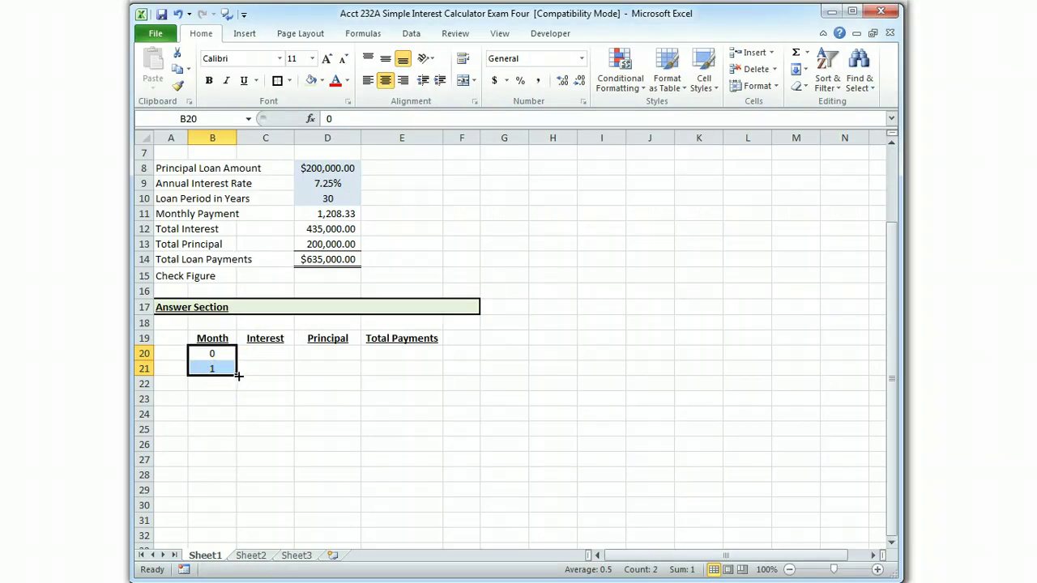
{"action": "mouse_move", "coordinate": [237, 376]}
{"action": "left_mouse_down"}
{"action": "mouse_move", "coordinate": [231, 499]}
{"action": "mouse_move", "coordinate": [235, 371]}
{"action": "left_mouse_up"}
{"action": "left_click", "coordinate": [265, 384]}
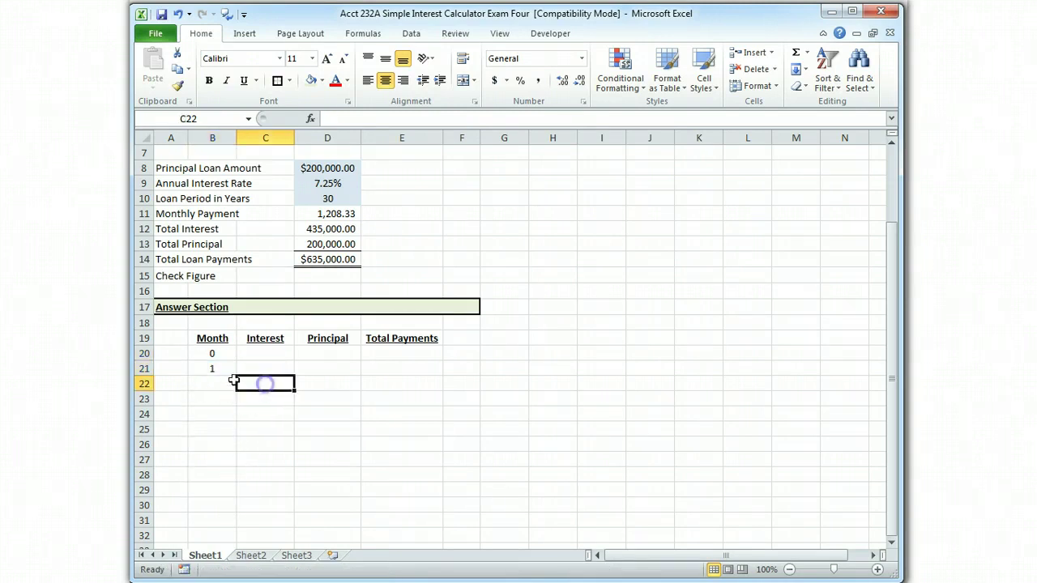
Copy the month formula from cell B21 into cell B22.
{"action": "left_click", "coordinate": [220, 367]}
{"action": "key", "text": "ctrl+c"}
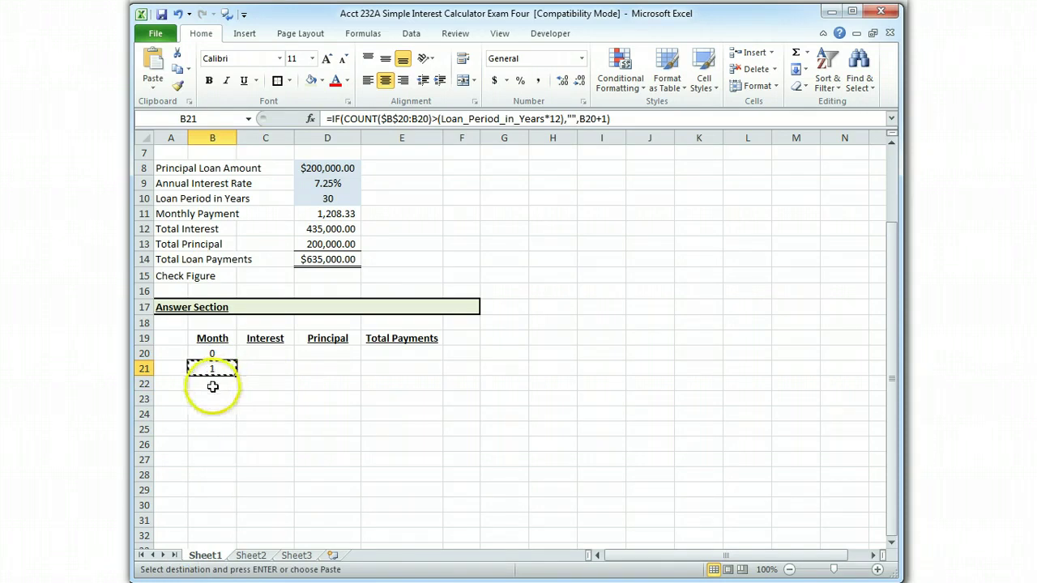
{"action": "left_click", "coordinate": [214, 384]}
{"action": "key", "text": "ctrl+v"}
{"action": "left_click", "coordinate": [272, 382]}
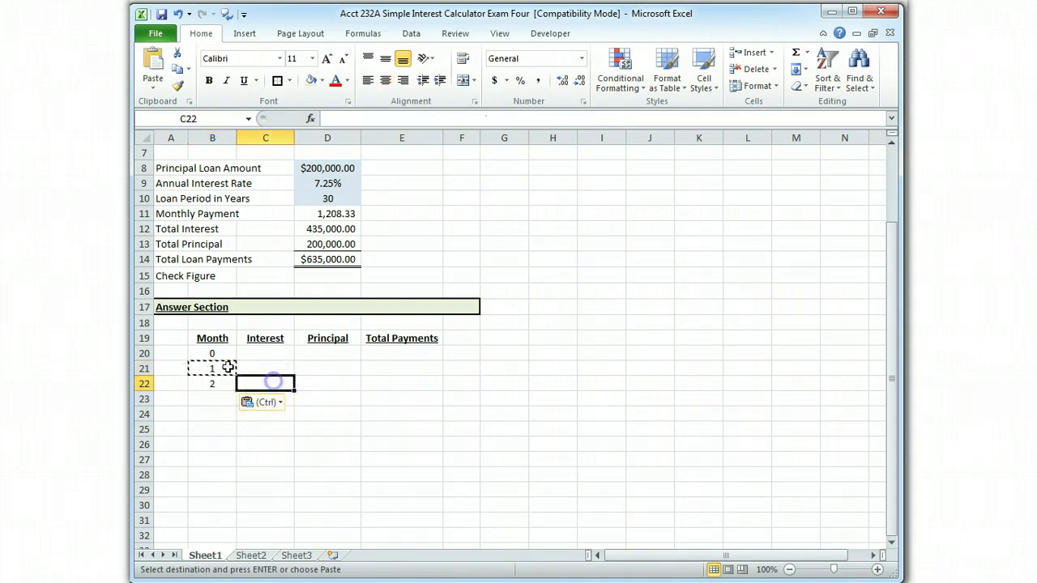
{"action": "key", "text": "Escape"}
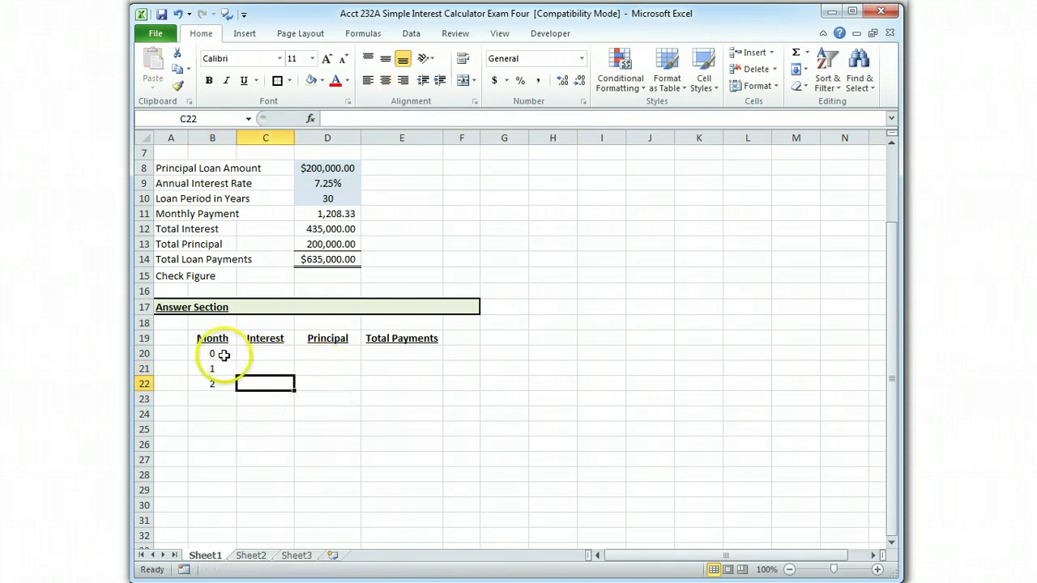
Try filling the month values in B20:B22 down through row 27, and undo the fill.
{"action": "mouse_move", "coordinate": [215, 353]}
{"action": "left_mouse_down"}
{"action": "mouse_move", "coordinate": [239, 393]}
{"action": "mouse_move", "coordinate": [228, 475]}
{"action": "mouse_move", "coordinate": [233, 379]}
{"action": "mouse_move", "coordinate": [232, 483]}
{"action": "mouse_move", "coordinate": [233, 467]}
{"action": "left_mouse_up"}
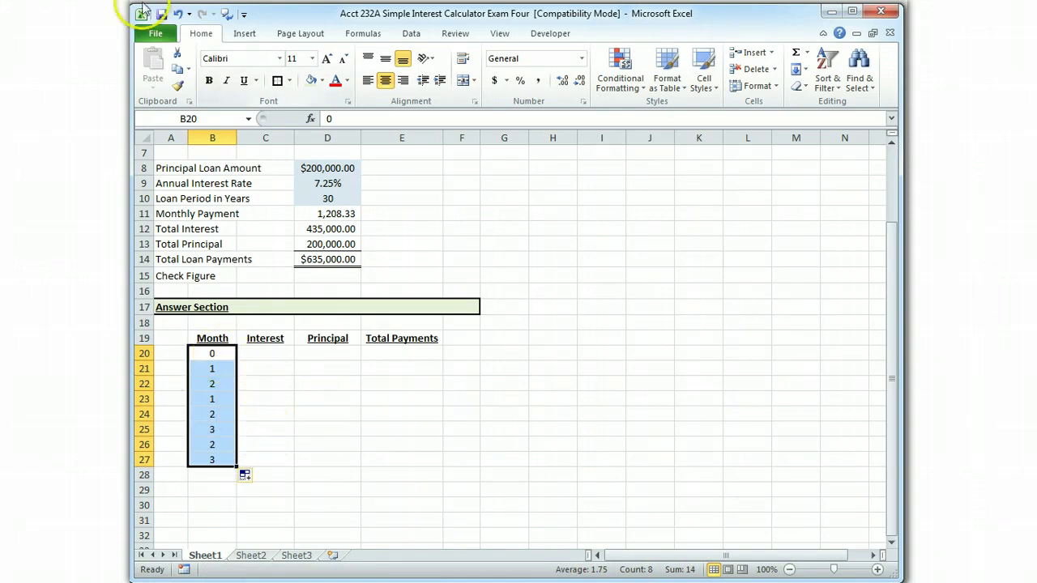
{"action": "left_click", "coordinate": [179, 14]}
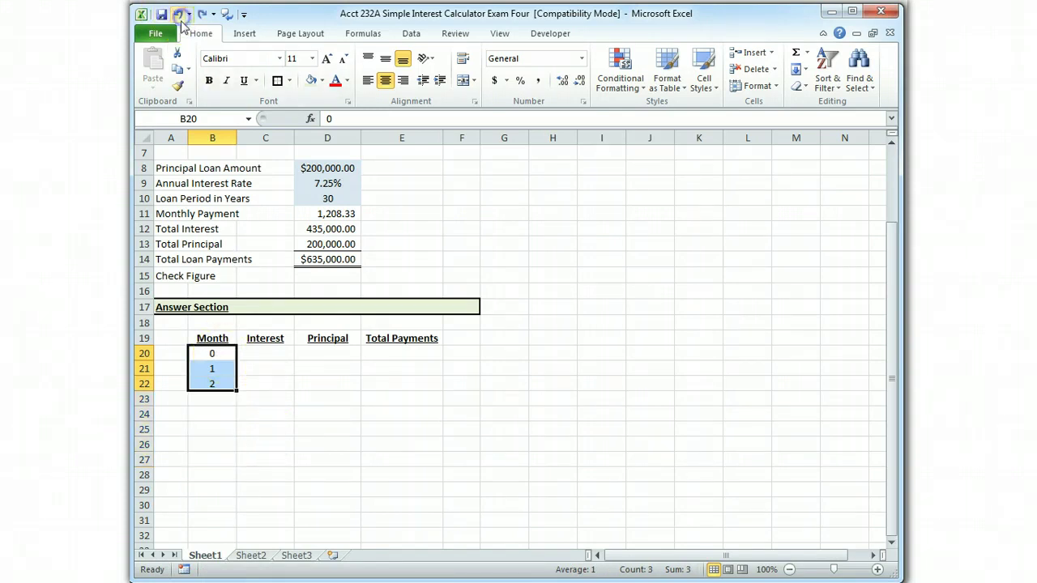
{"action": "left_click", "coordinate": [268, 354]}
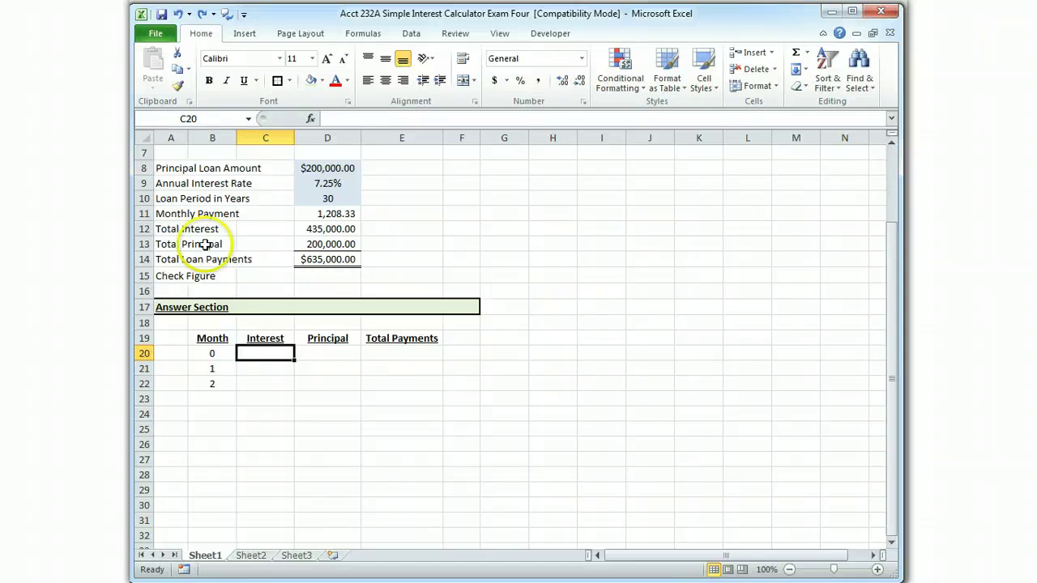
Enter the interest formula =IF(B21="","",Monthly_Payment) in cell C21 and apply comma-style number formatting to it.
{"action": "left_click", "coordinate": [277, 368]}
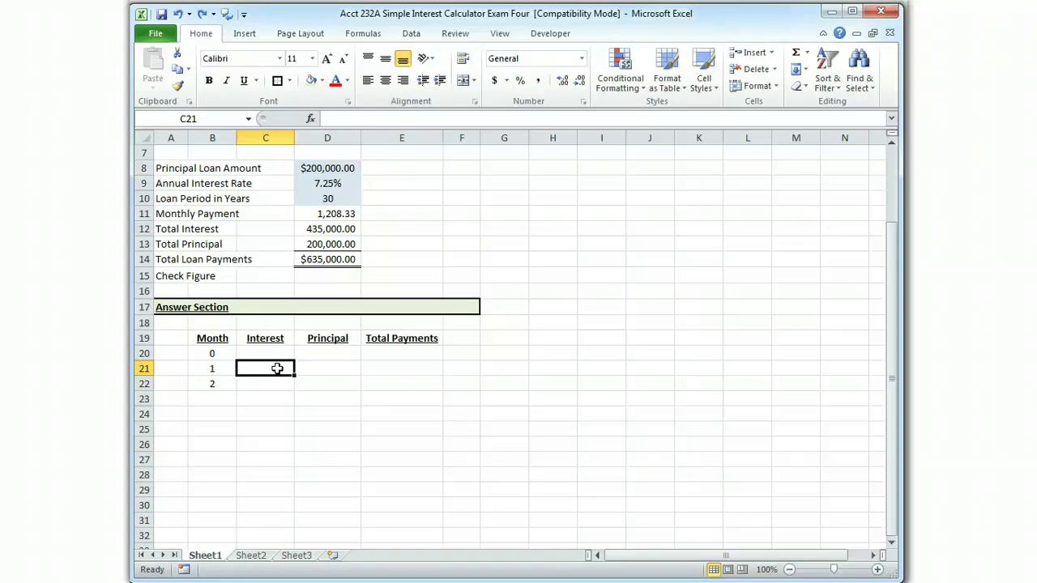
{"action": "type", "text": "=if("}
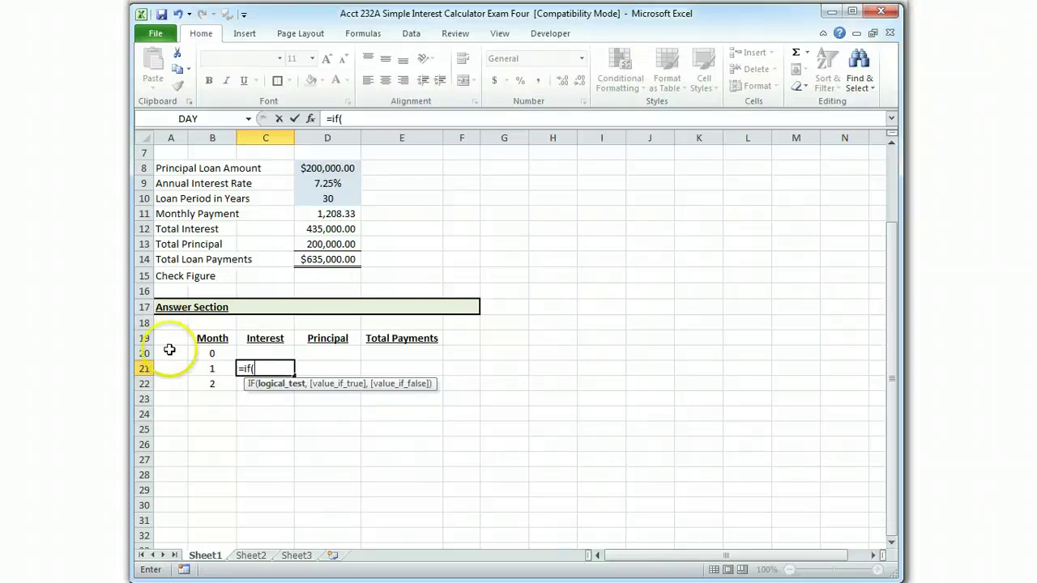
{"action": "left_click", "coordinate": [206, 367]}
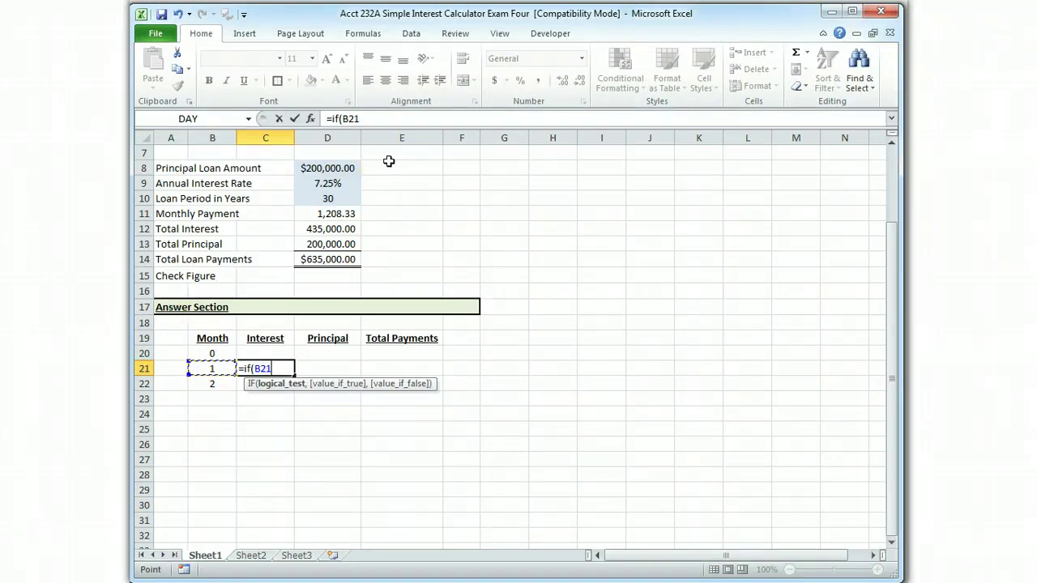
{"action": "type", "text": "=\"\",\"\","}
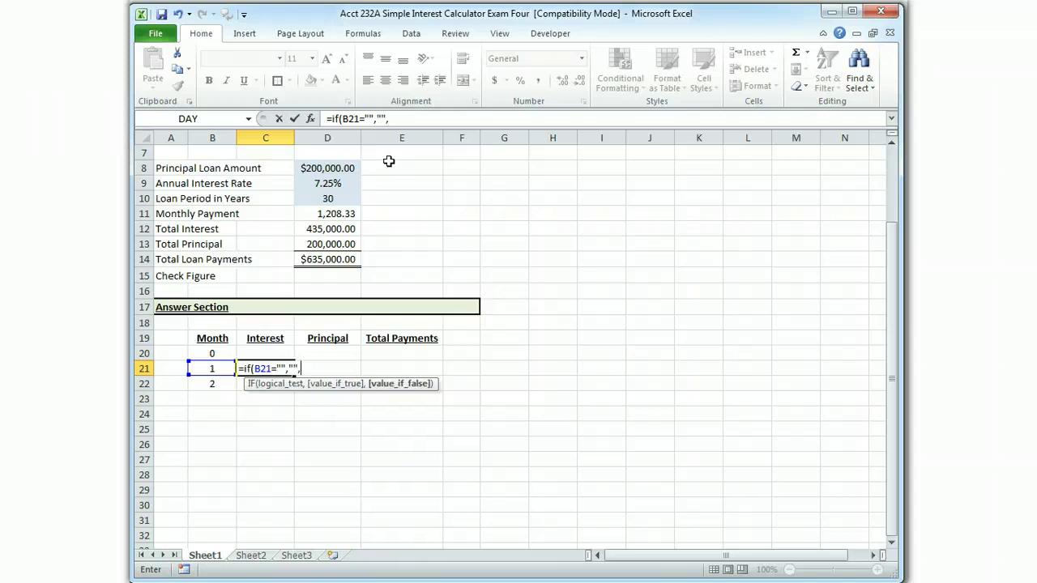
{"action": "left_click", "coordinate": [344, 213]}
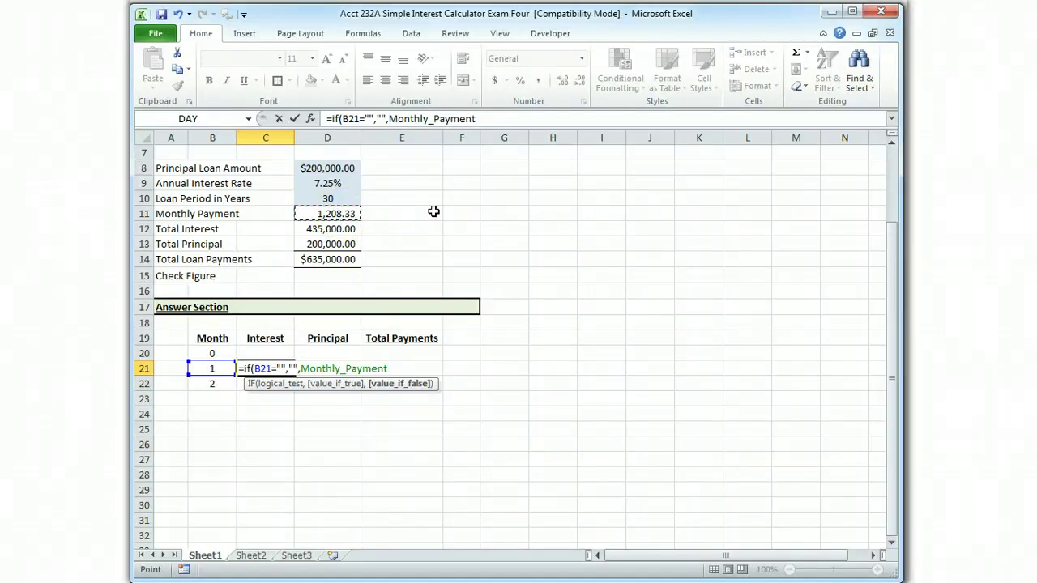
{"action": "type", "text": ")"}
{"action": "key", "text": "Return"}
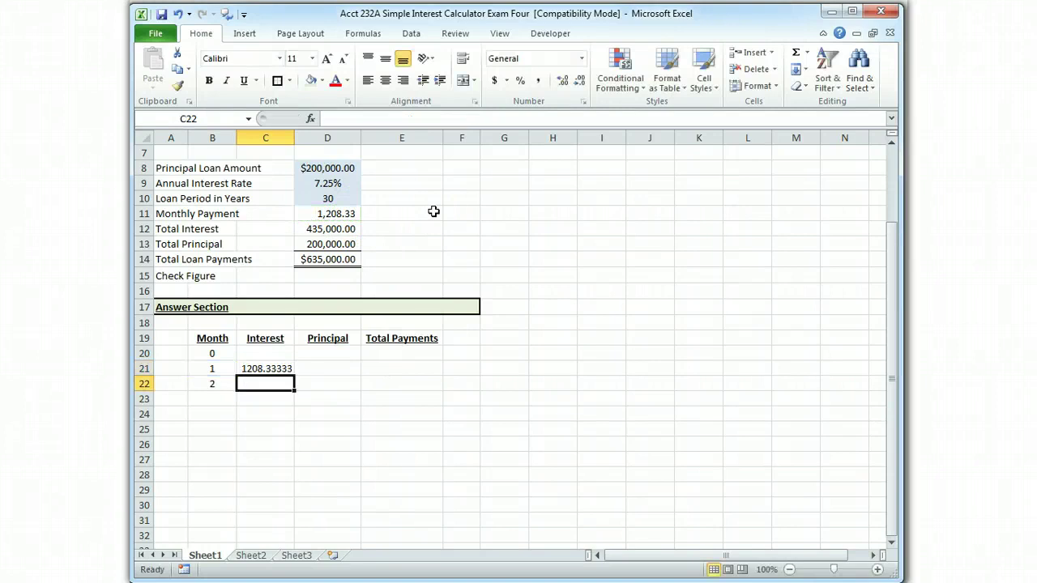
{"action": "key", "text": "Up"}
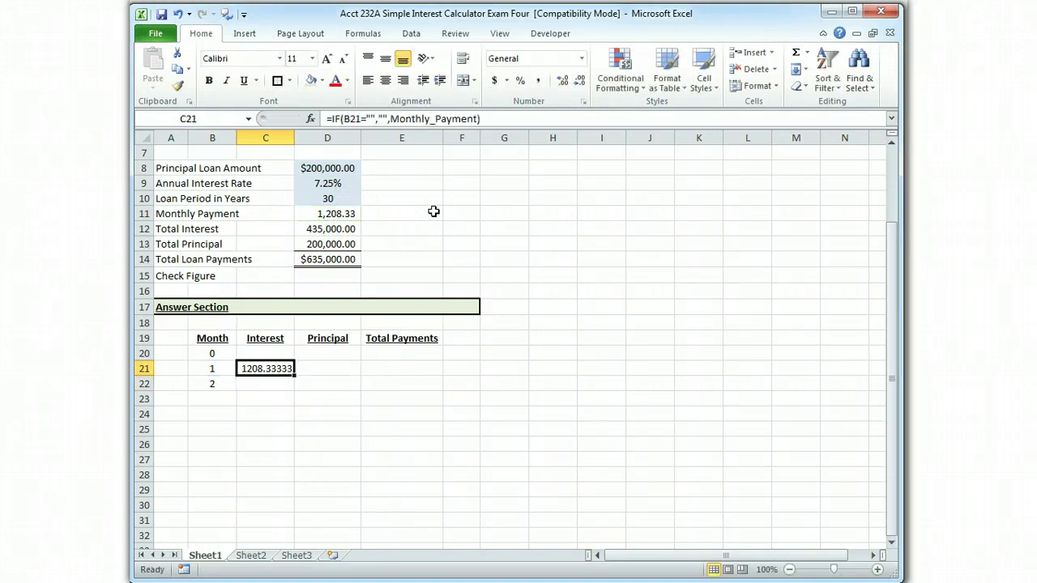
{"action": "left_click", "coordinate": [534, 81]}
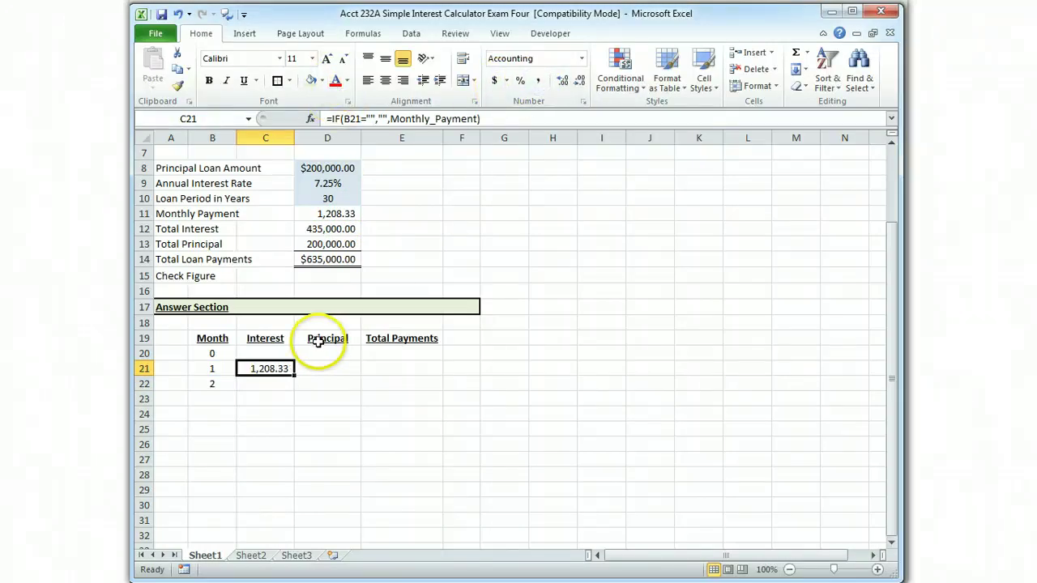
Begin an IF formula in the Principal cell D21 that tests whether B21 equals (Loan_Period_in_Years*12).
{"action": "left_click", "coordinate": [338, 369]}
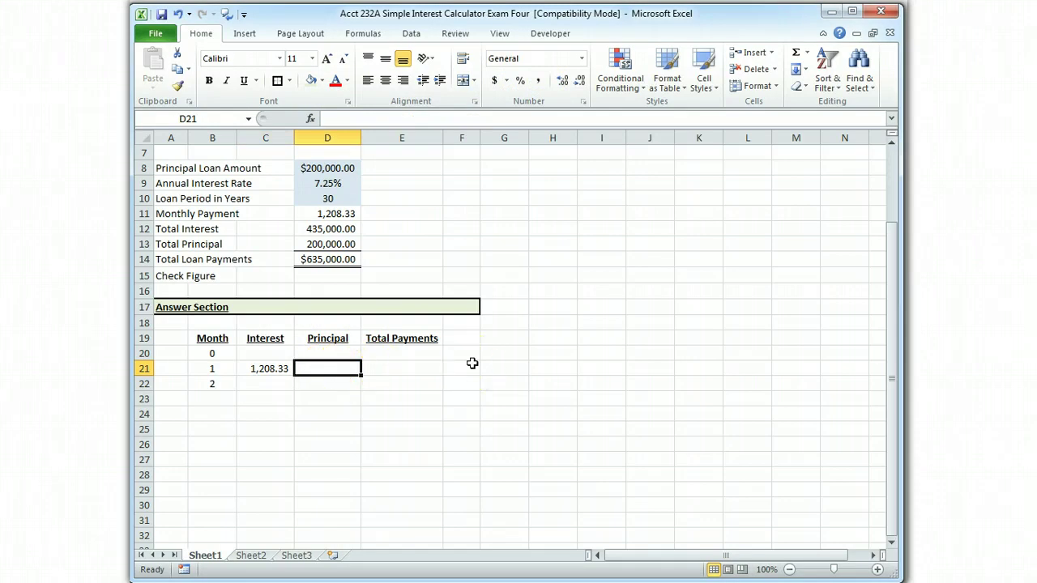
{"action": "key", "text": "F2"}
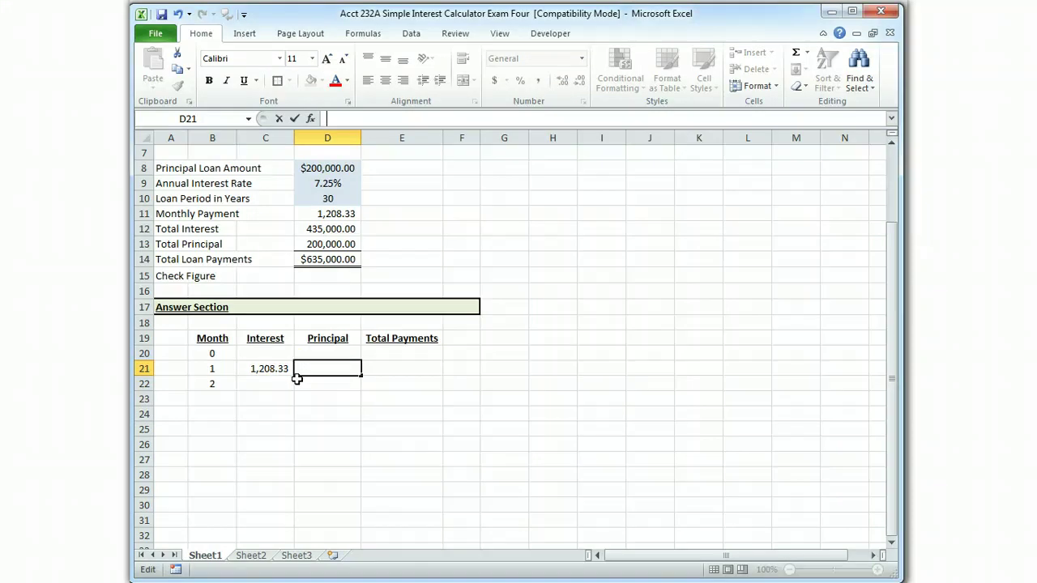
{"action": "type", "text": "="}
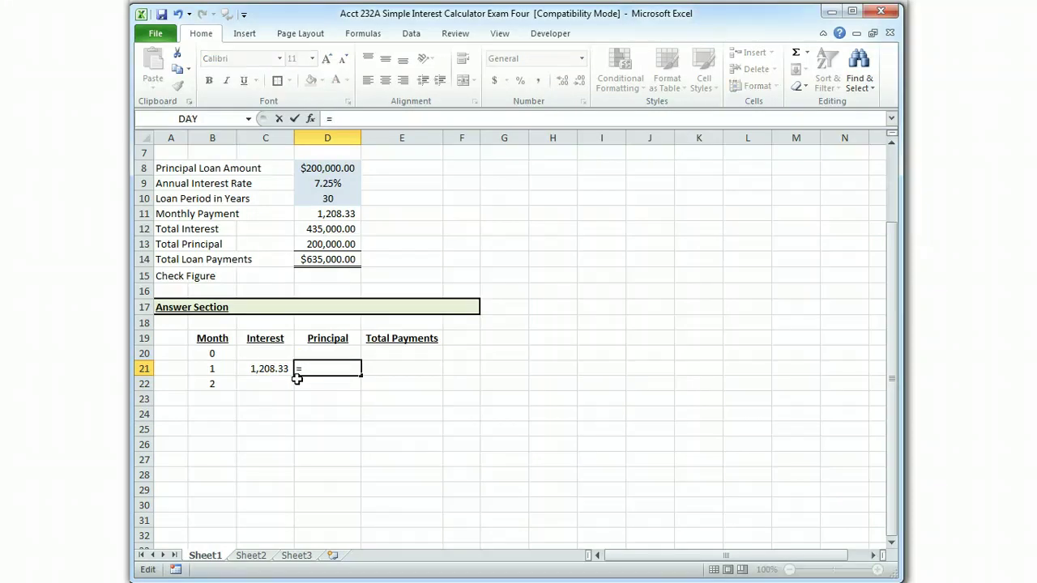
{"action": "type", "text": "if("}
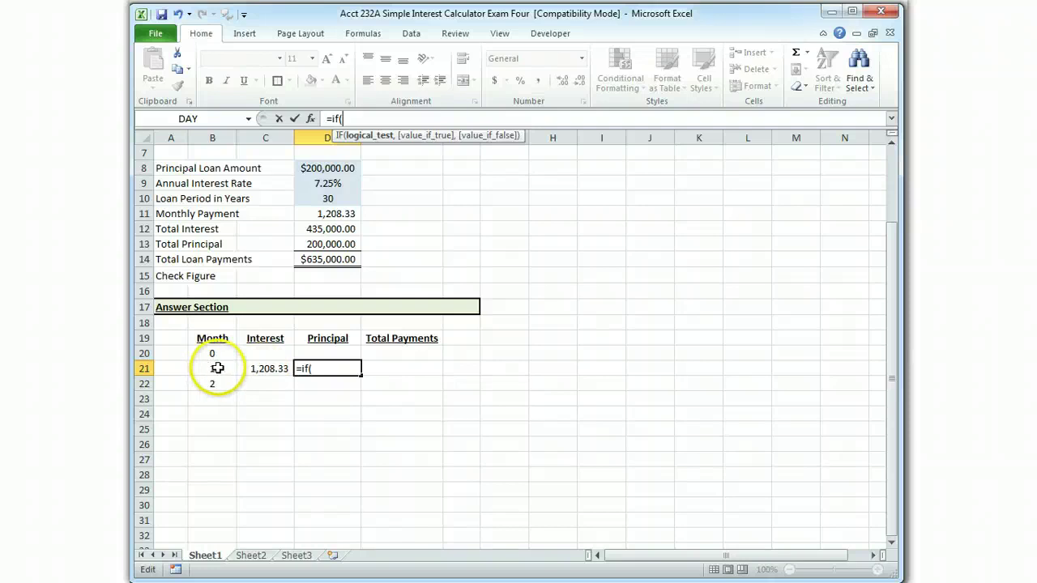
{"action": "type", "text": "b21=("}
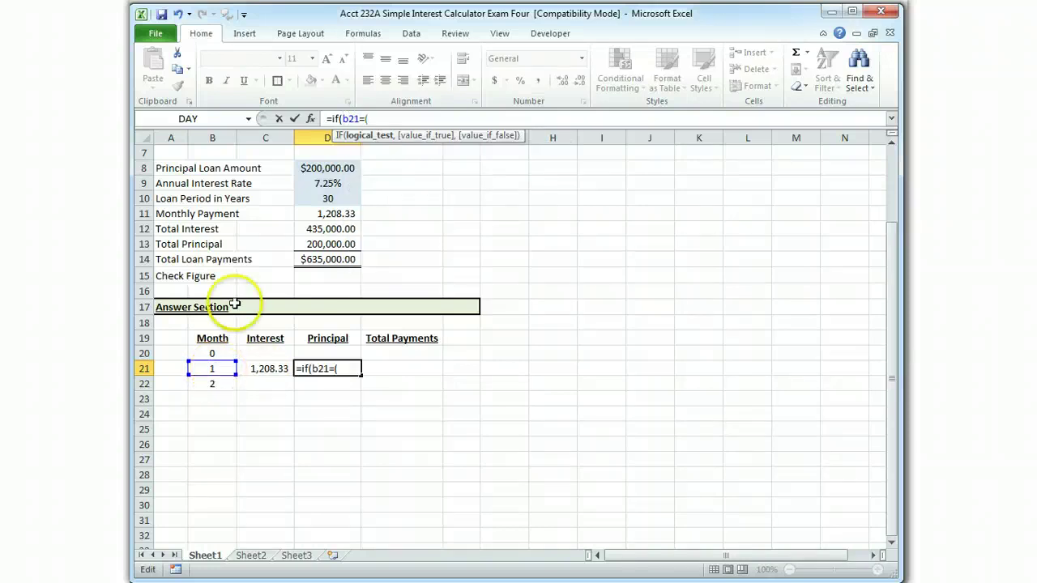
{"action": "left_click", "coordinate": [334, 196]}
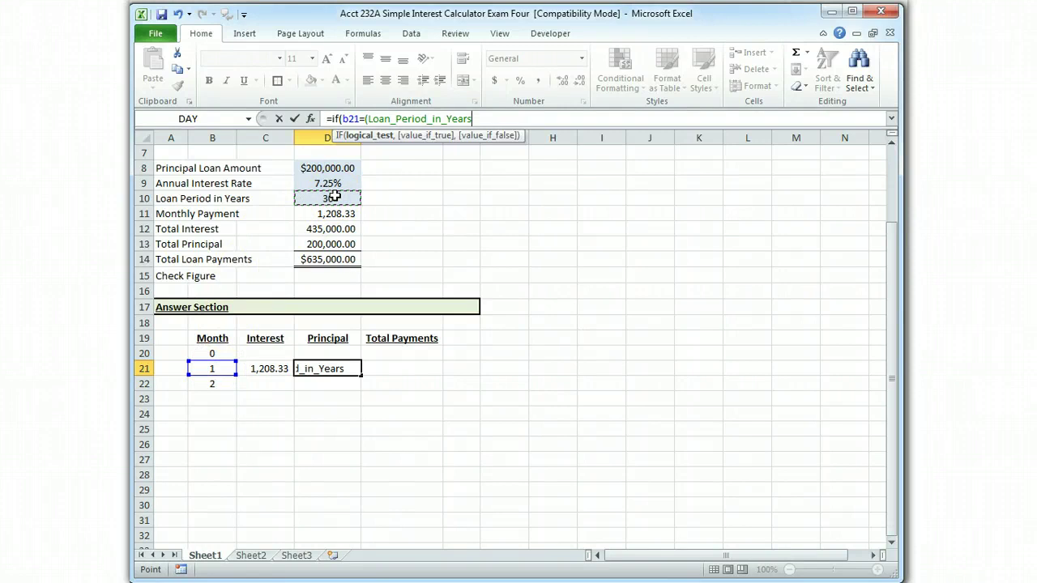
{"action": "type", "text": "*12)"}
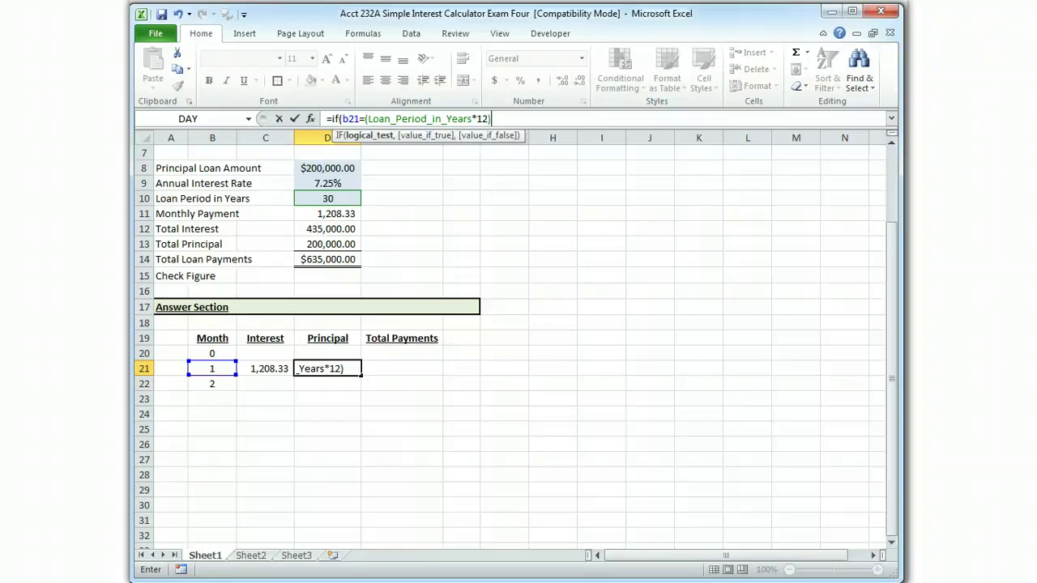
Finish the D21 formula with Principal_Loan_Amount if true and an empty string "" if false, and enter it.
{"action": "type", "text": ","}
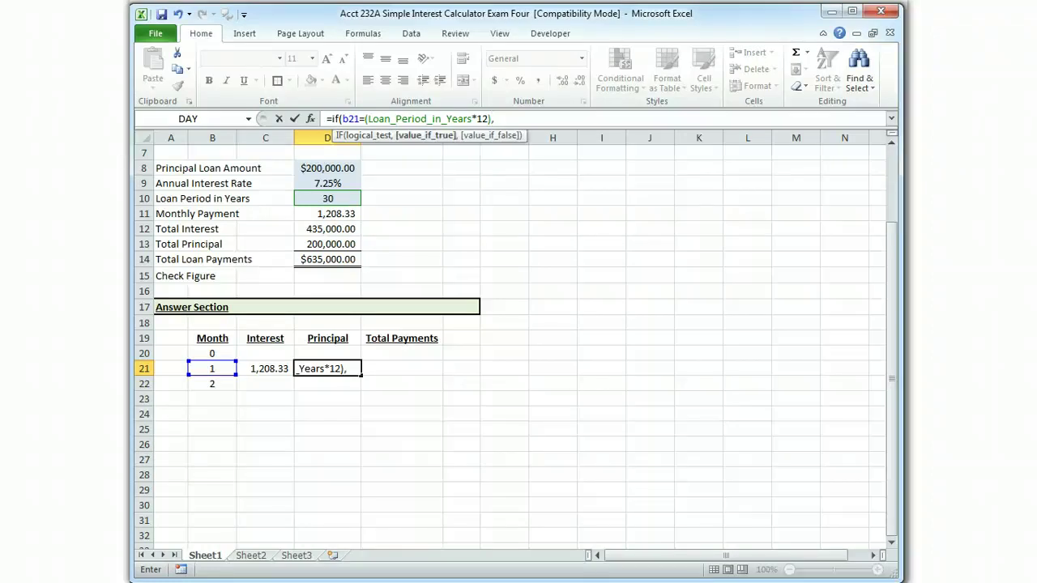
{"action": "left_click", "coordinate": [324, 167]}
{"action": "type", "text": ","}
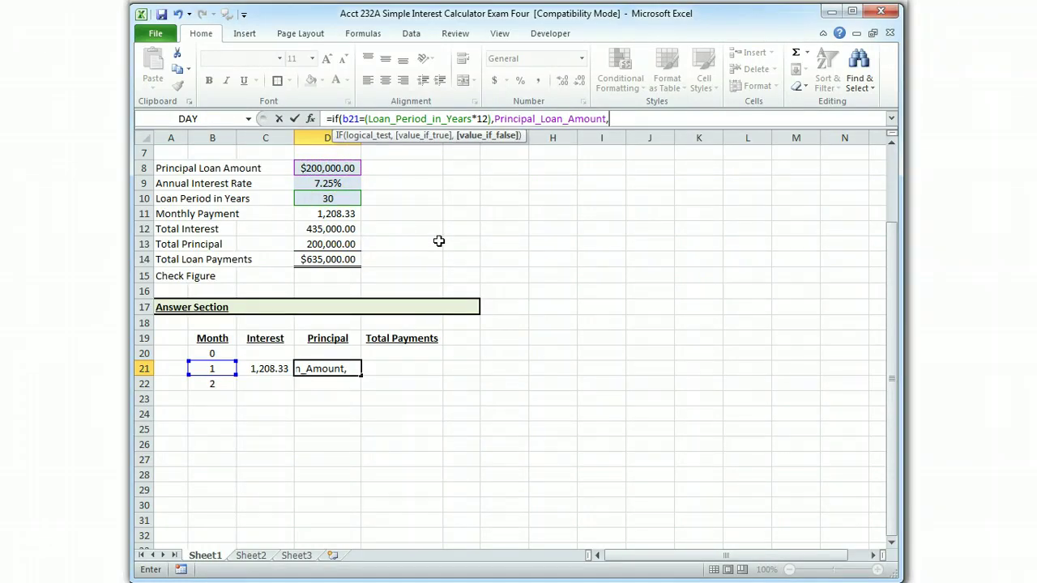
{"action": "type", "text": "\"\")"}
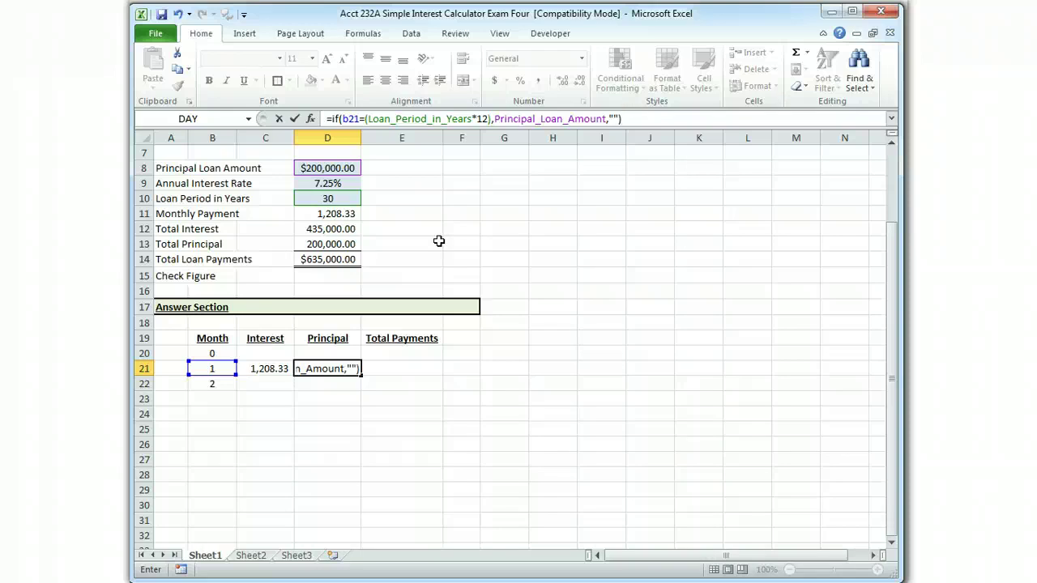
{"action": "key", "text": "Return"}
{"action": "key", "text": "Up"}
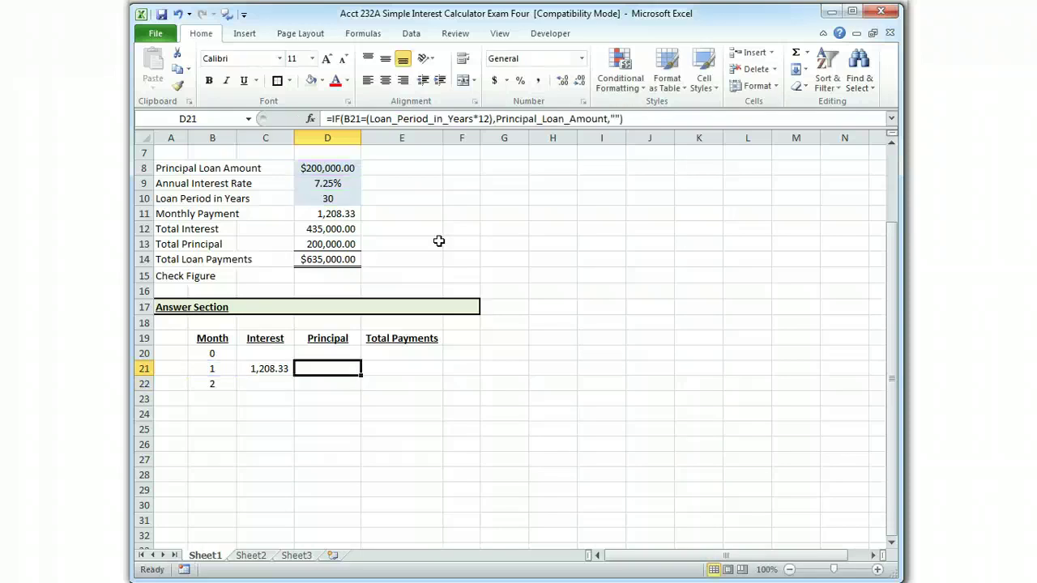
Begin an IF formula in the Total Payments cell E21 that tests B21="" and returns an empty string "" if true.
{"action": "key", "text": "Right"}
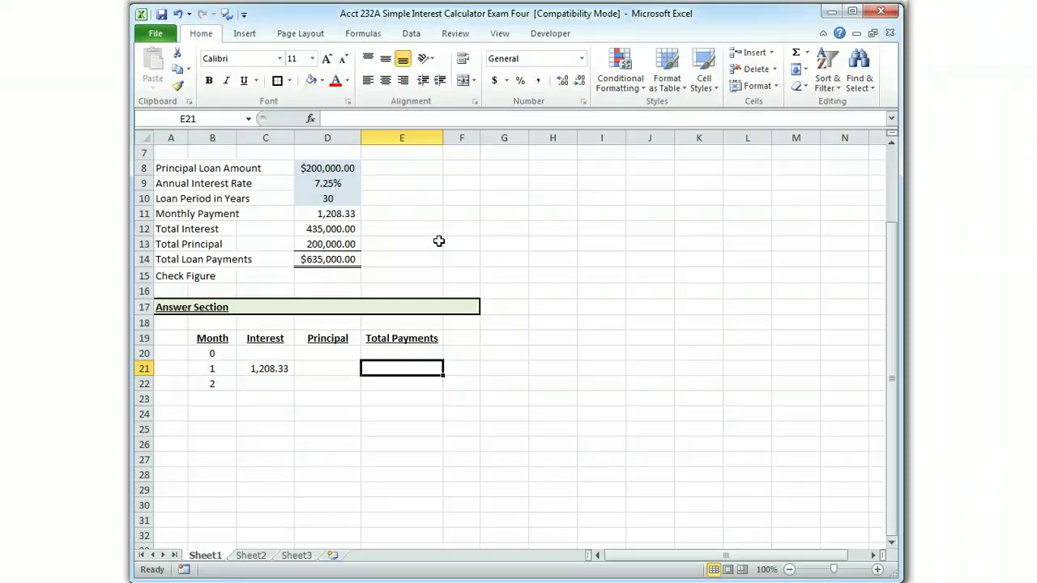
{"action": "type", "text": "="}
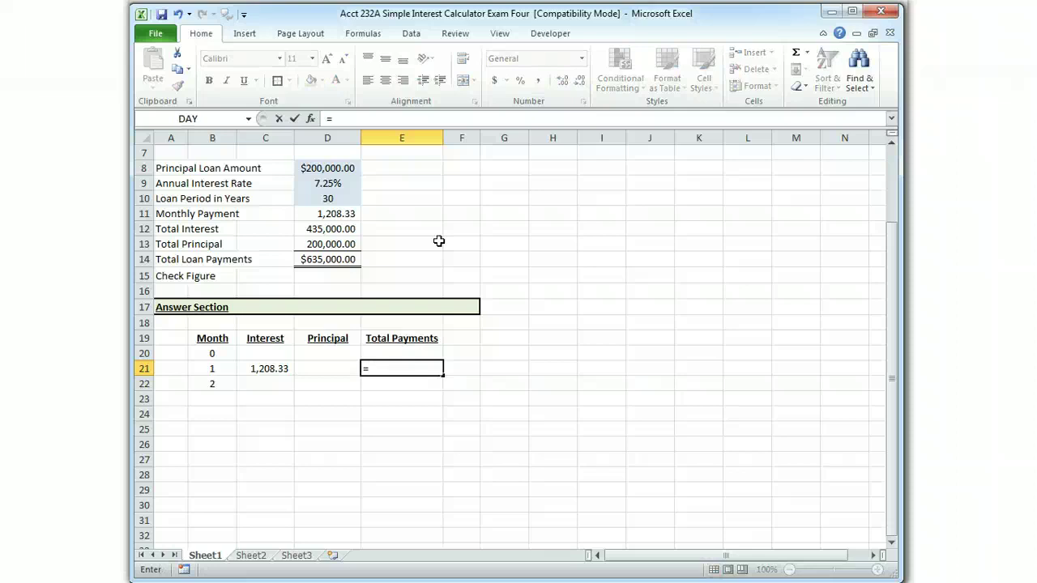
{"action": "type", "text": "if"}
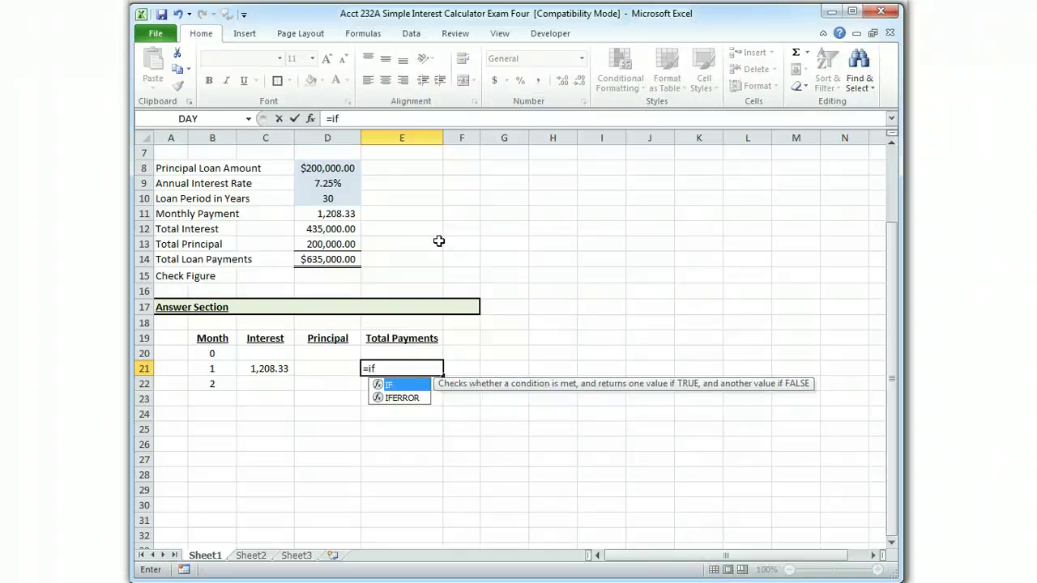
{"action": "type", "text": "(b"}
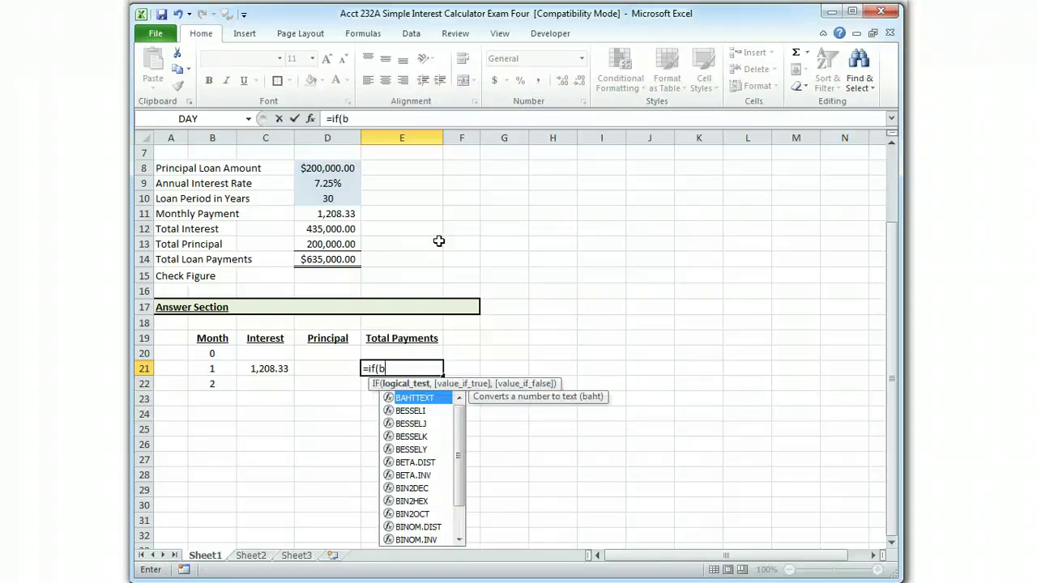
{"action": "type", "text": "21=\"\""}
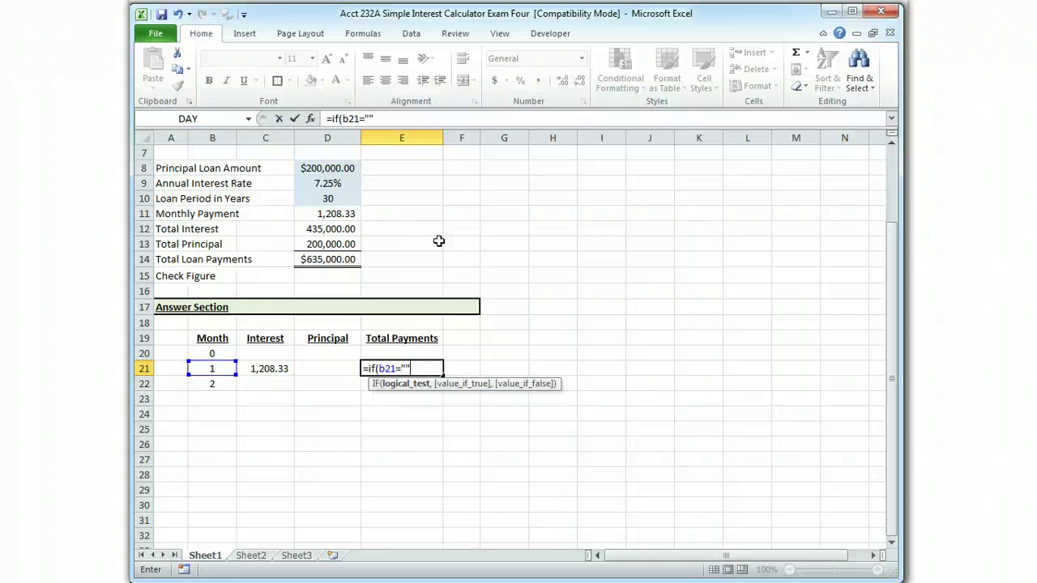
{"action": "type", "text": ","}
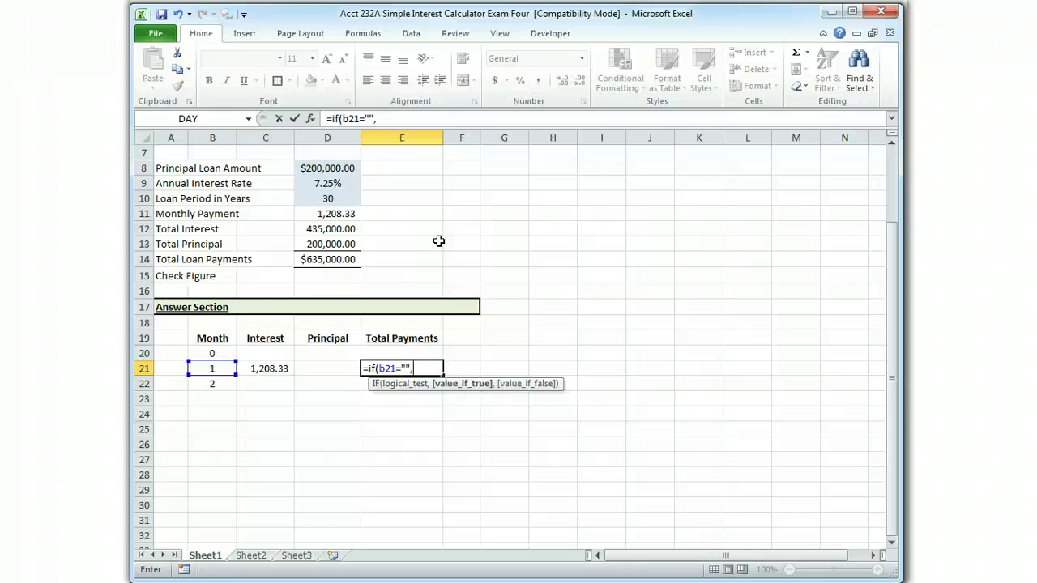
{"action": "type", "text": "\"\","}
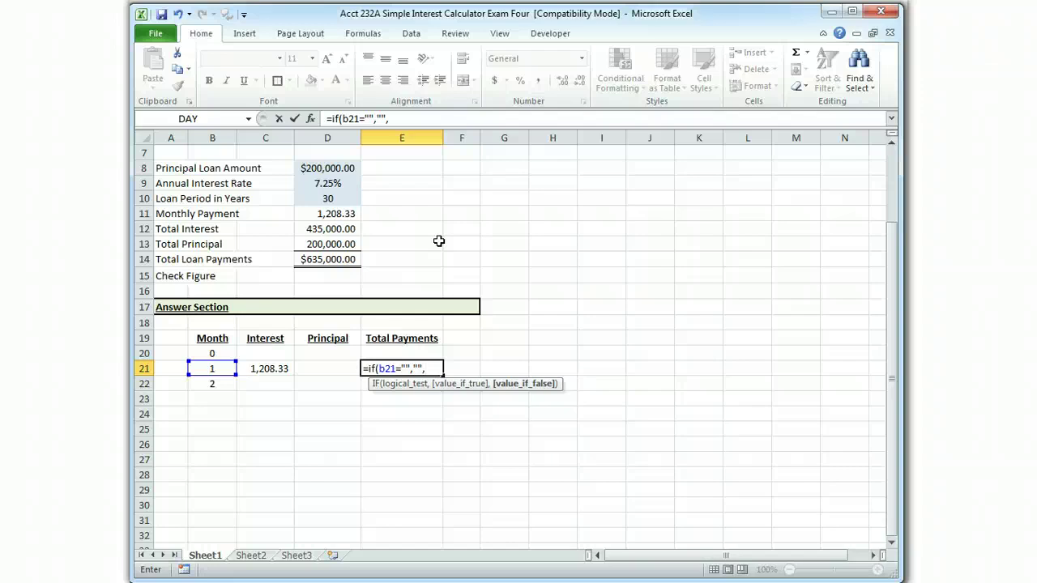
Finish the E21 formula with E20+SUM(C21:D21) if false, enter it, and apply comma-style number formatting.
{"action": "left_click", "coordinate": [400, 354]}
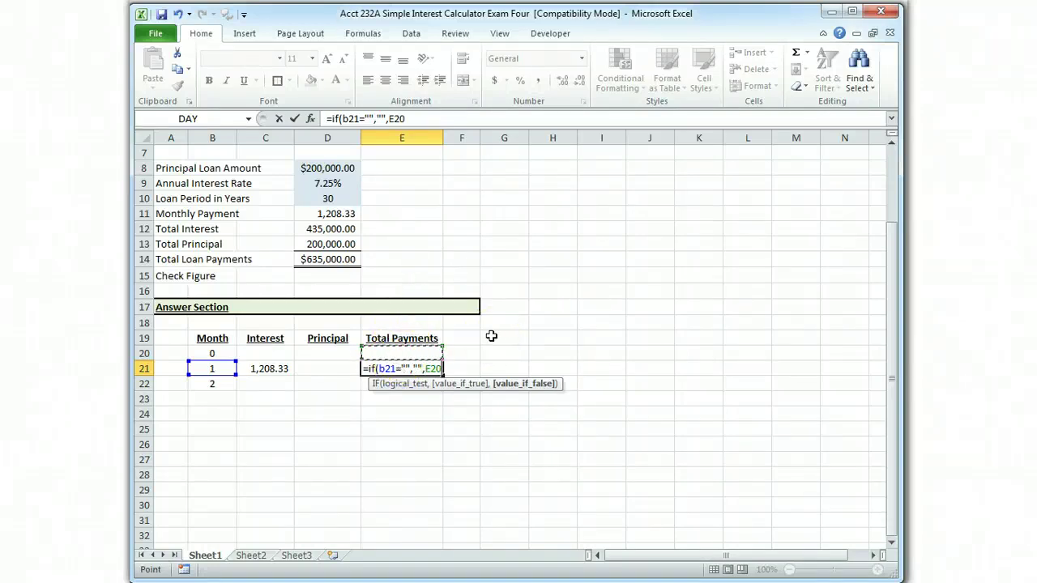
{"action": "type", "text": "+sum("}
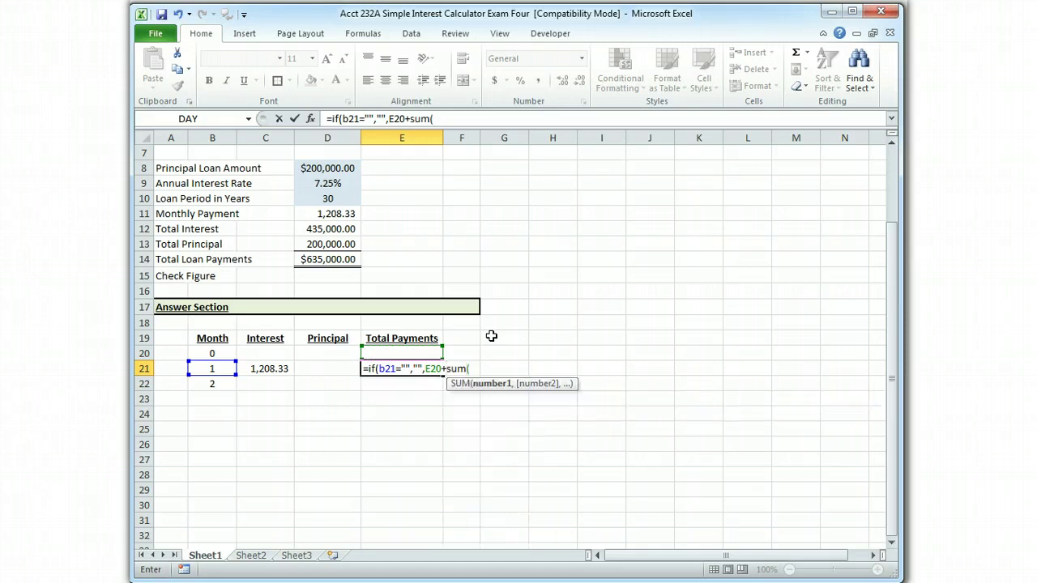
{"action": "left_click_drag", "start_coordinate": [319, 366], "coordinate": [281, 368]}
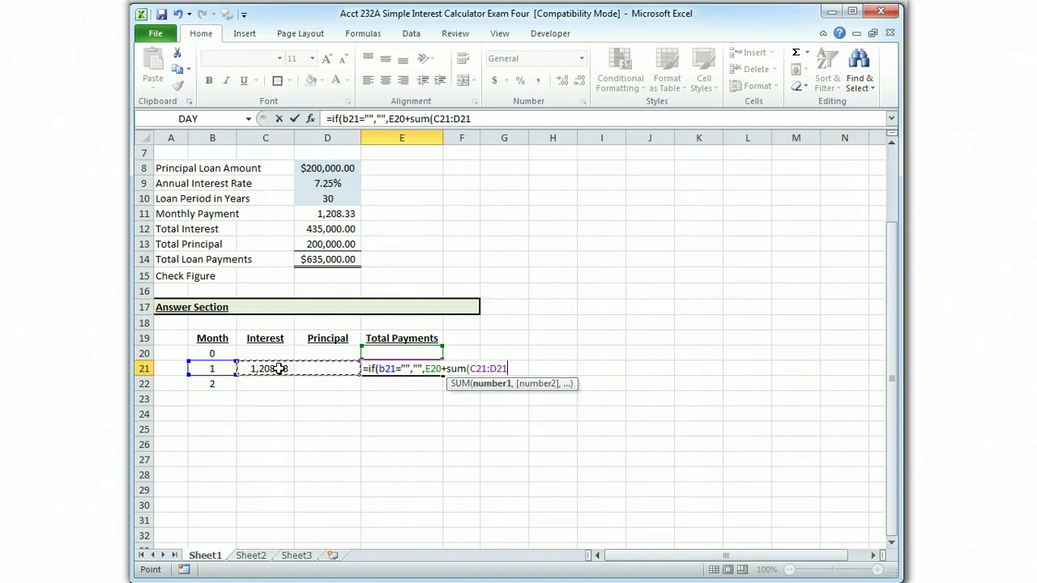
{"action": "type", "text": "))"}
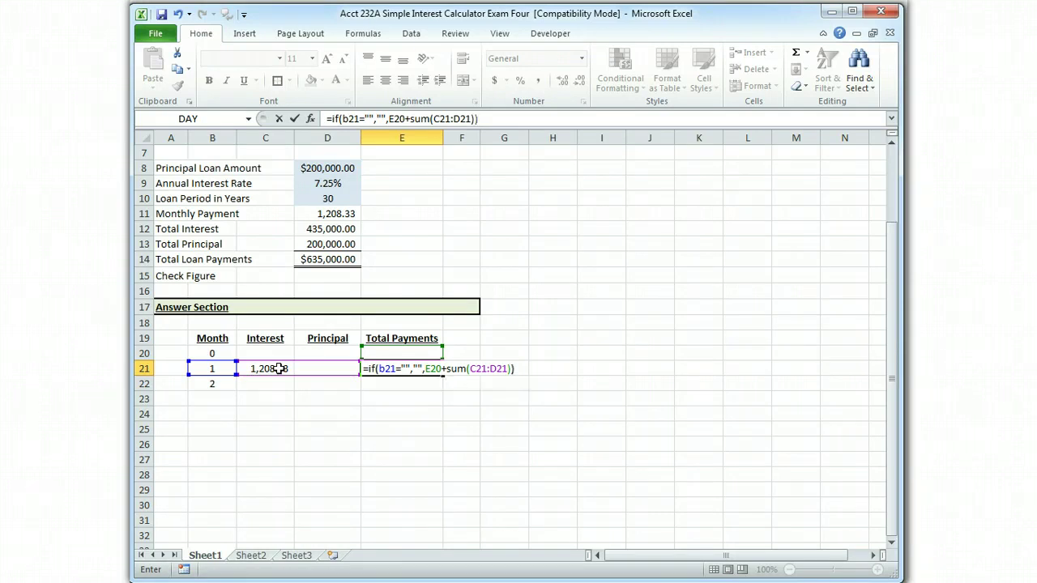
{"action": "key", "text": "Return"}
{"action": "key", "text": "Up"}
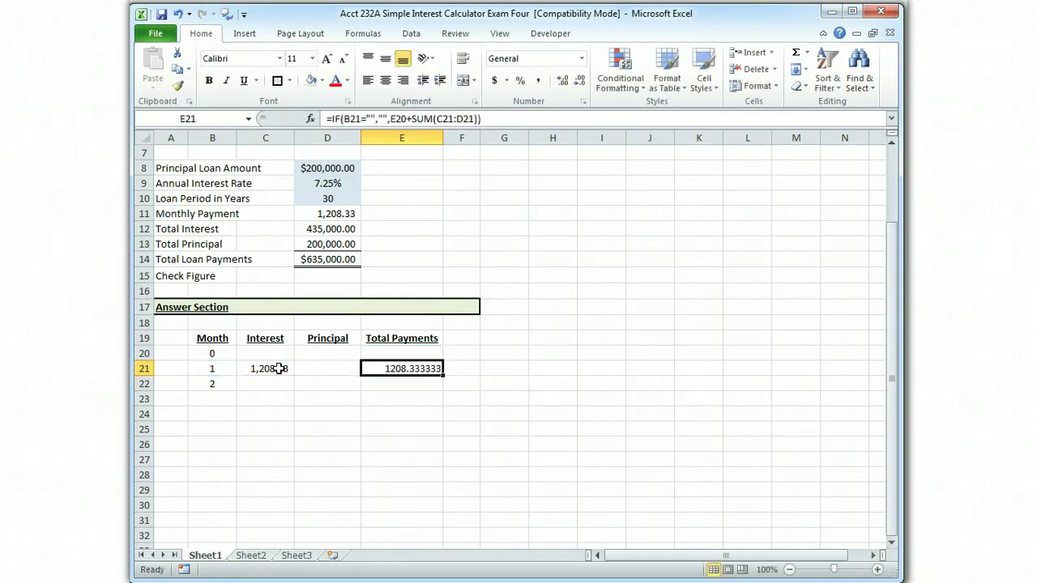
{"action": "left_click", "coordinate": [537, 80]}
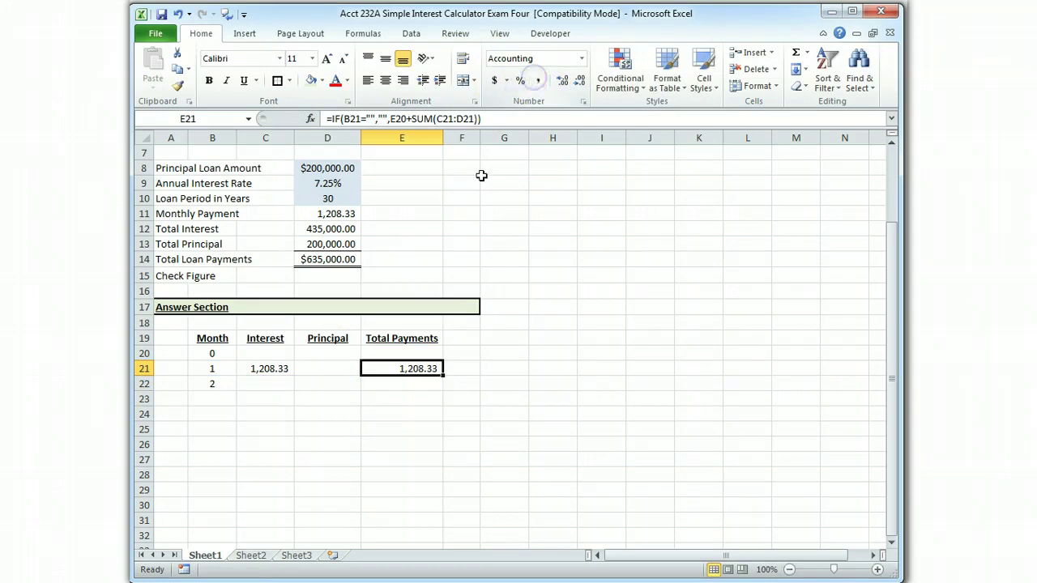
Fill the month, interest, principal and total payments formulas in B21:E21 down through row 444.
{"action": "left_click", "coordinate": [218, 370]}
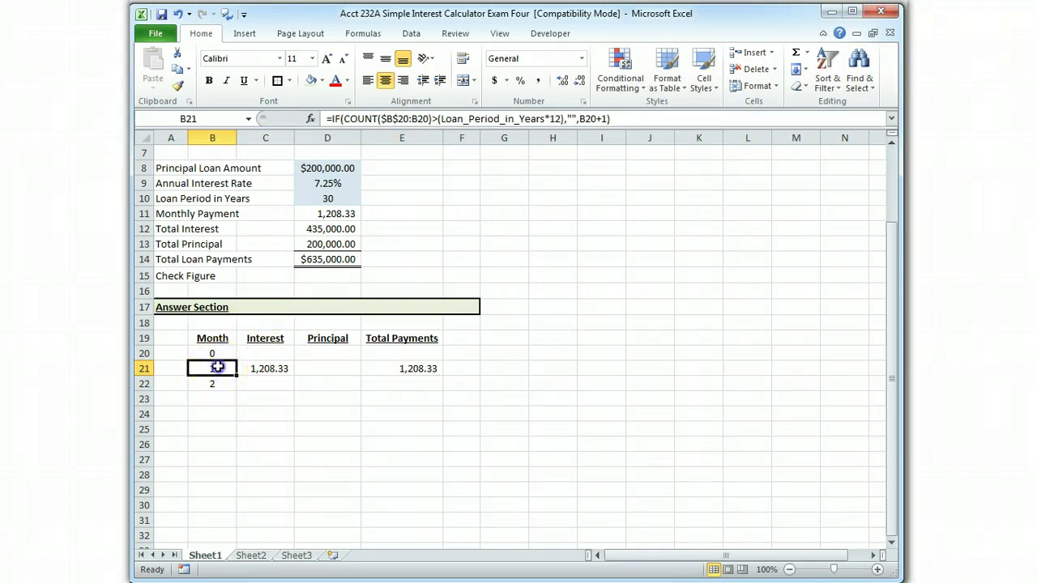
{"action": "left_click_drag", "start_coordinate": [214, 369], "coordinate": [392, 366]}
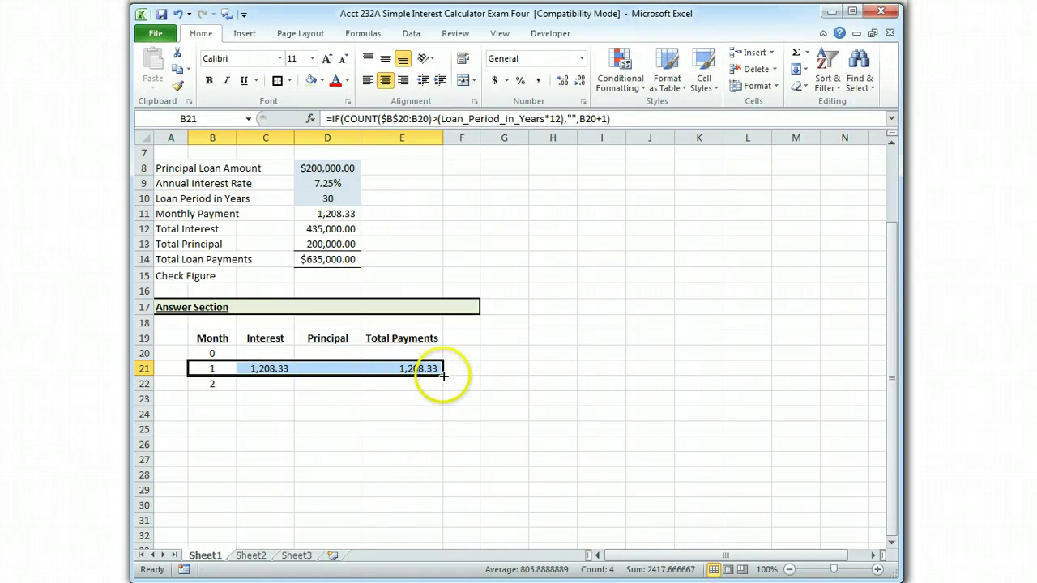
{"action": "left_click_drag", "start_coordinate": [441, 375], "coordinate": [439, 553]}
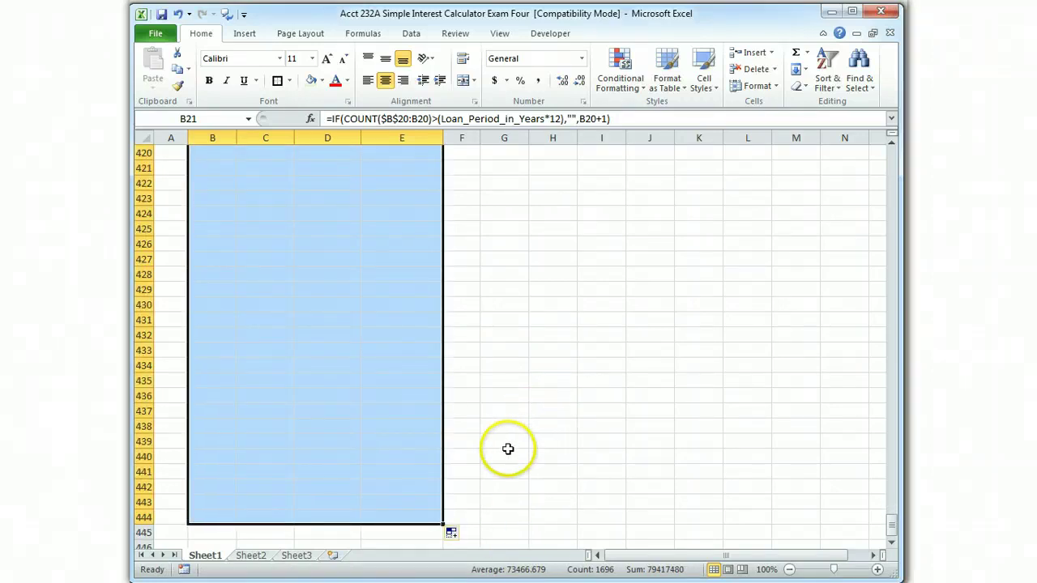
Center the Principal column cells D21:D380 and apply comma-style number formatting to them.
{"action": "scroll", "coordinate": [507, 447], "scroll_direction": "up", "scroll_amount": 19}
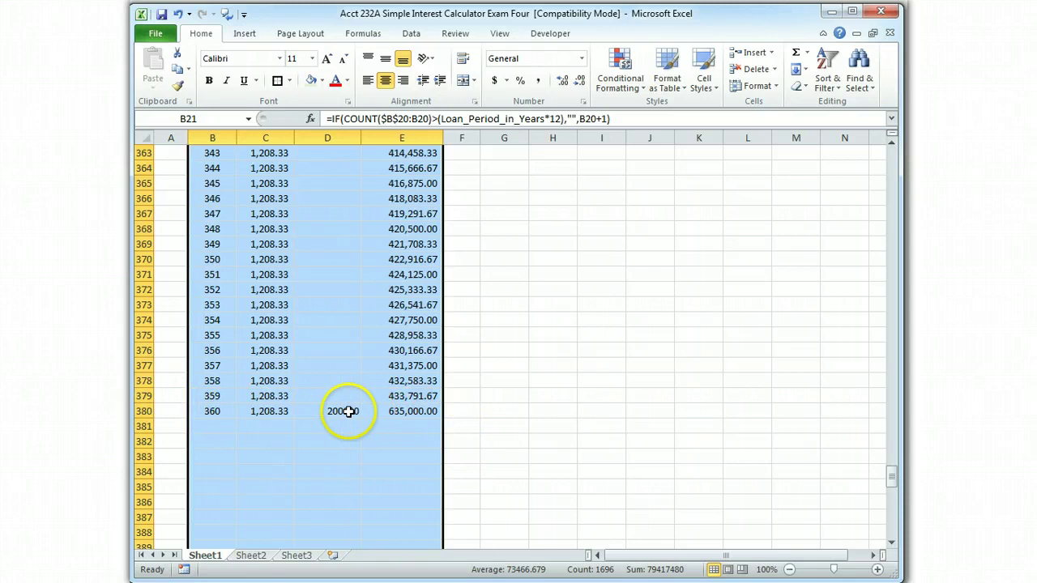
{"action": "left_click", "coordinate": [525, 409]}
{"action": "left_click", "coordinate": [342, 411]}
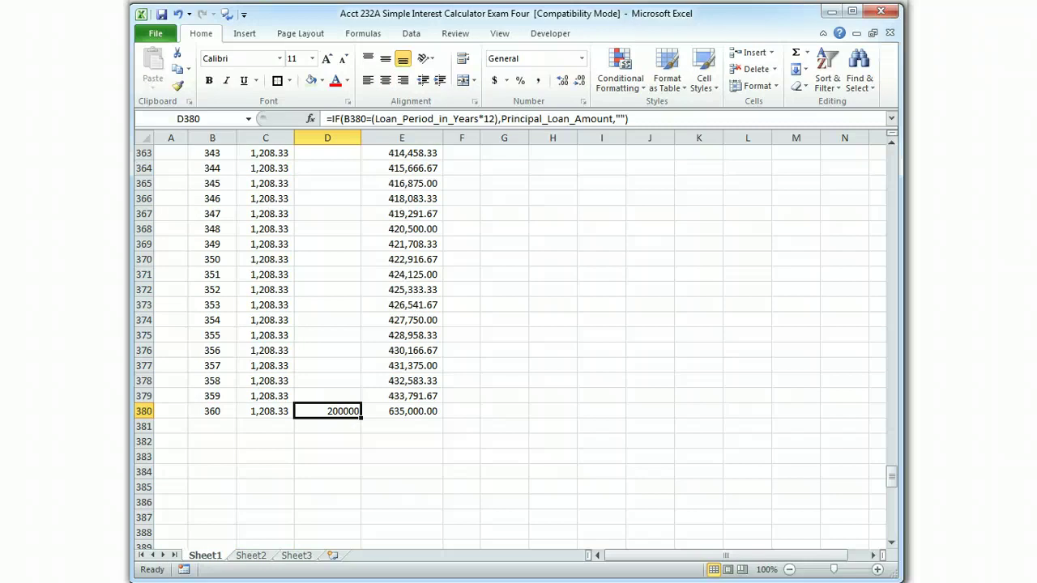
{"action": "key", "text": "ctrl+shift+Up"}
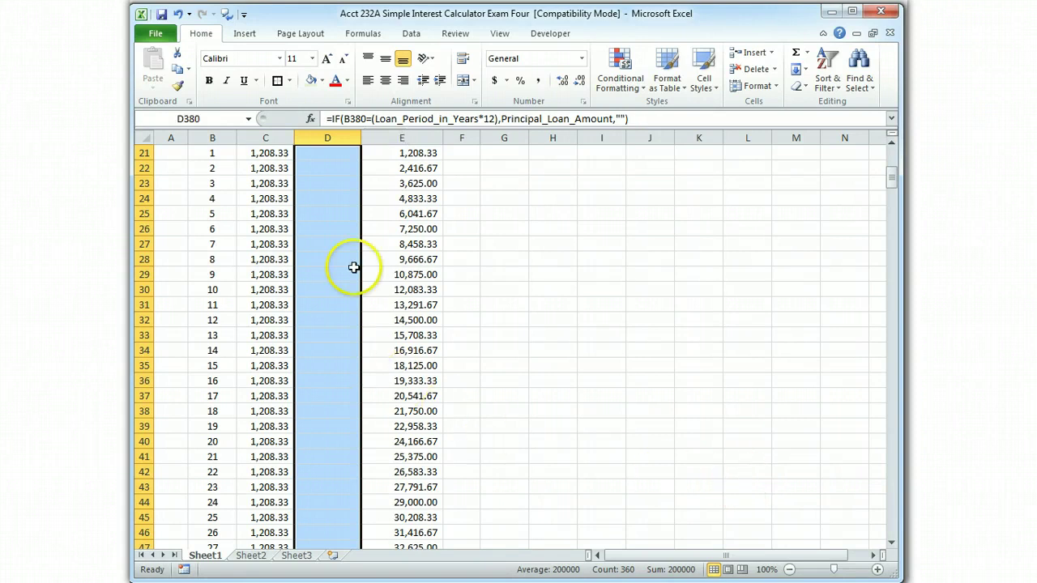
{"action": "left_click", "coordinate": [387, 81]}
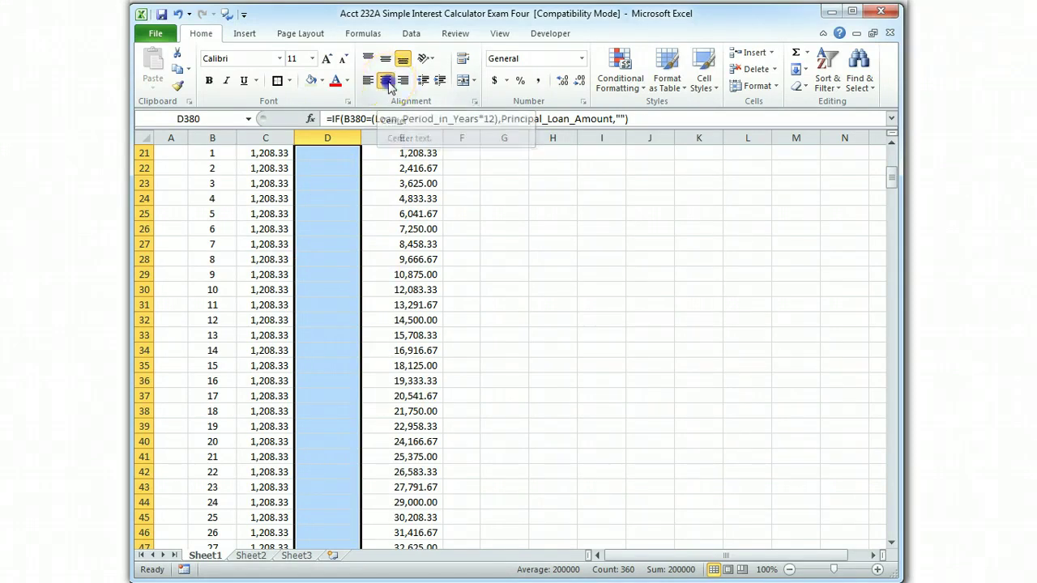
{"action": "key", "text": "ctrl+BackSpace"}
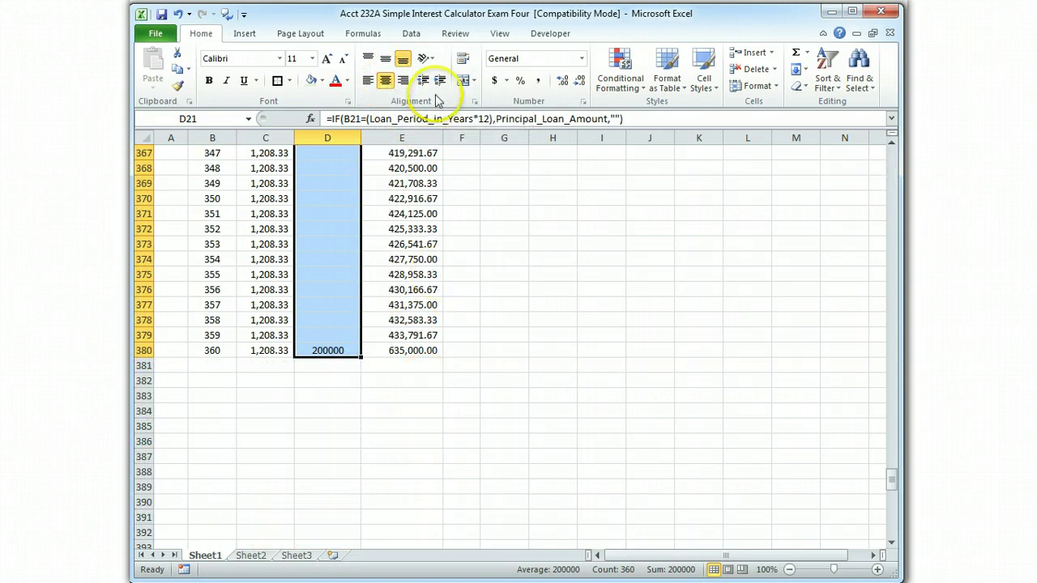
{"action": "left_click", "coordinate": [538, 81]}
{"action": "key", "text": "ctrl+BackSpace"}
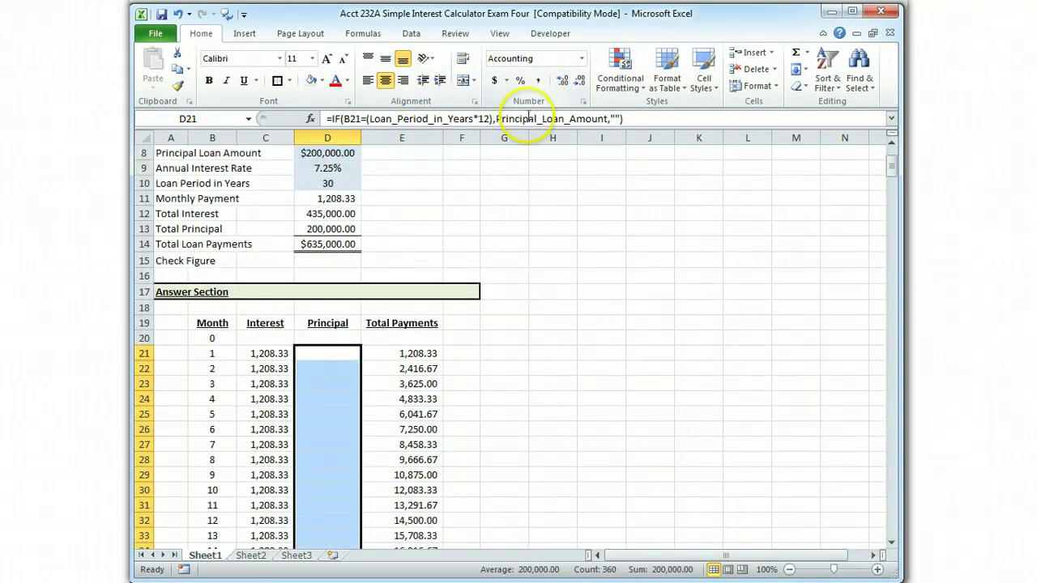
Review the monthly payment table from its first rows through the final month's principal and total payments, and return to the Data Section.
{"action": "mouse_move", "coordinate": [890, 166]}
{"action": "left_mouse_down"}
{"action": "mouse_move", "coordinate": [902, 479]}
{"action": "mouse_move", "coordinate": [889, 168]}
{"action": "left_mouse_up"}
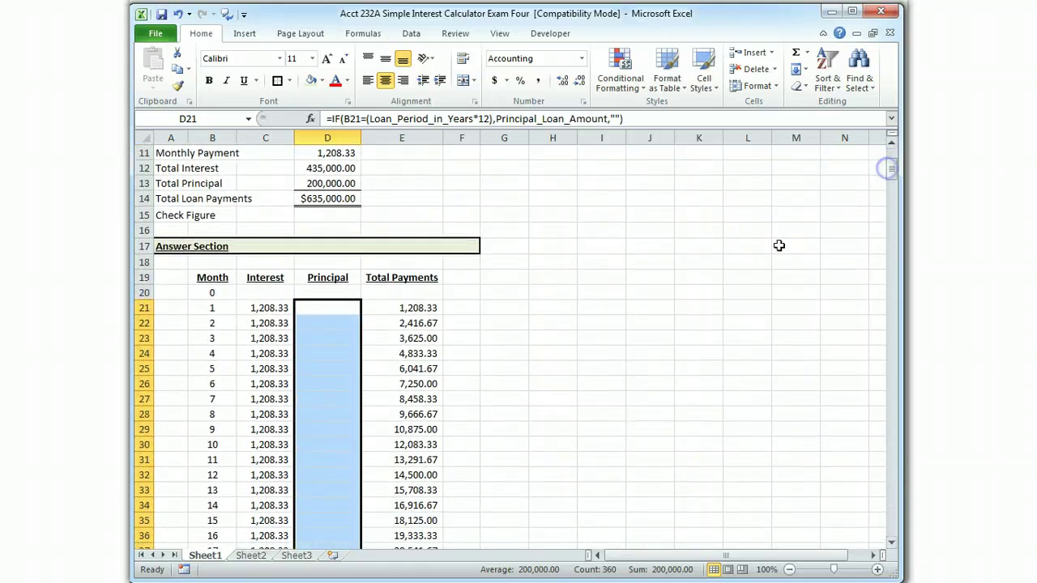
{"action": "left_click", "coordinate": [460, 291]}
{"action": "scroll", "coordinate": [613, 296], "scroll_direction": "up", "scroll_amount": 2}
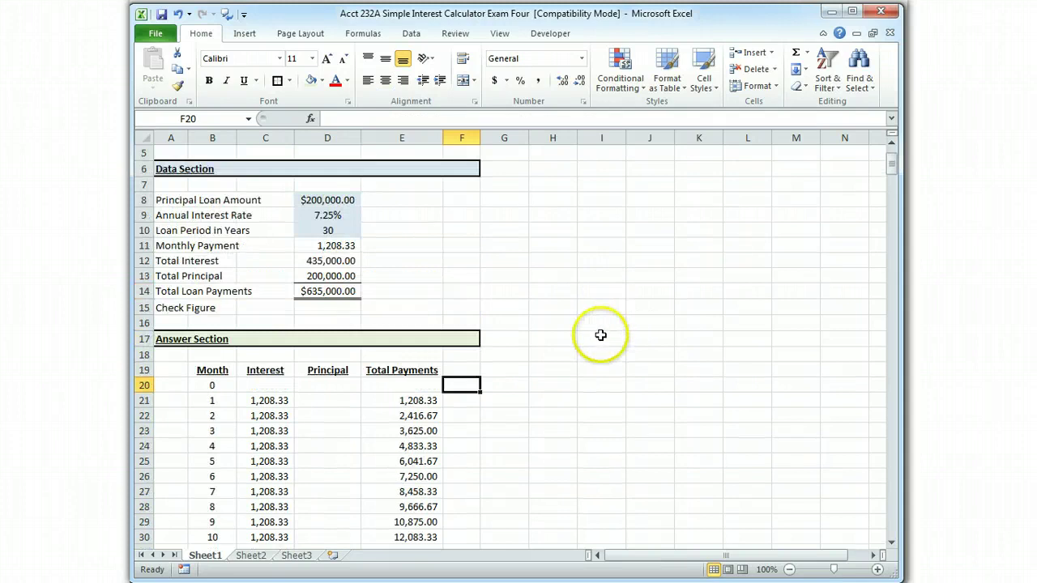
{"action": "scroll", "coordinate": [600, 334], "scroll_direction": "down", "scroll_amount": 3}
{"action": "scroll", "coordinate": [600, 334], "scroll_direction": "down", "scroll_amount": 4}
{"action": "left_click_drag", "start_coordinate": [891, 175], "coordinate": [887, 476]}
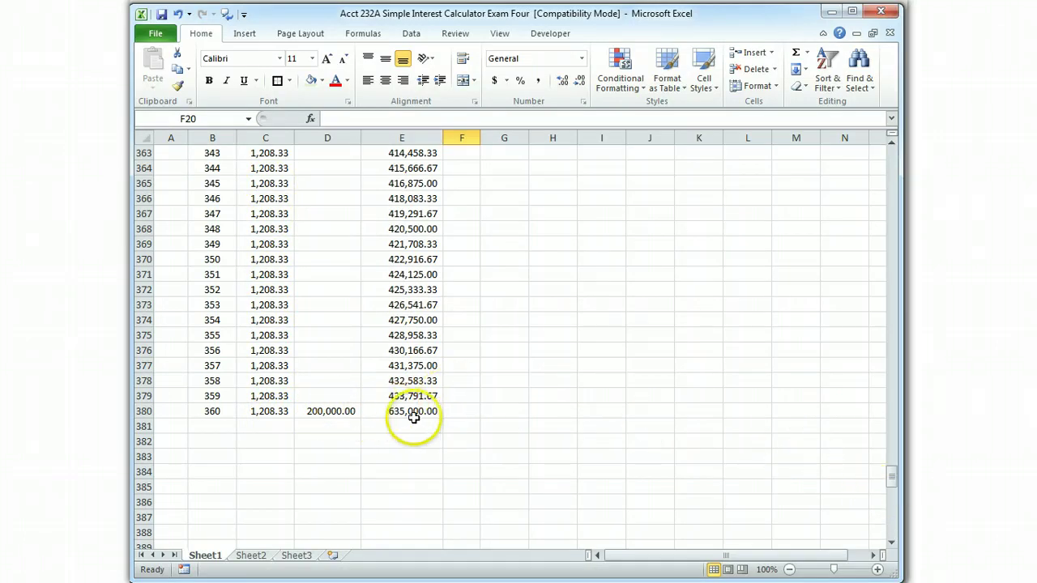
{"action": "left_click_drag", "start_coordinate": [891, 476], "coordinate": [891, 154]}
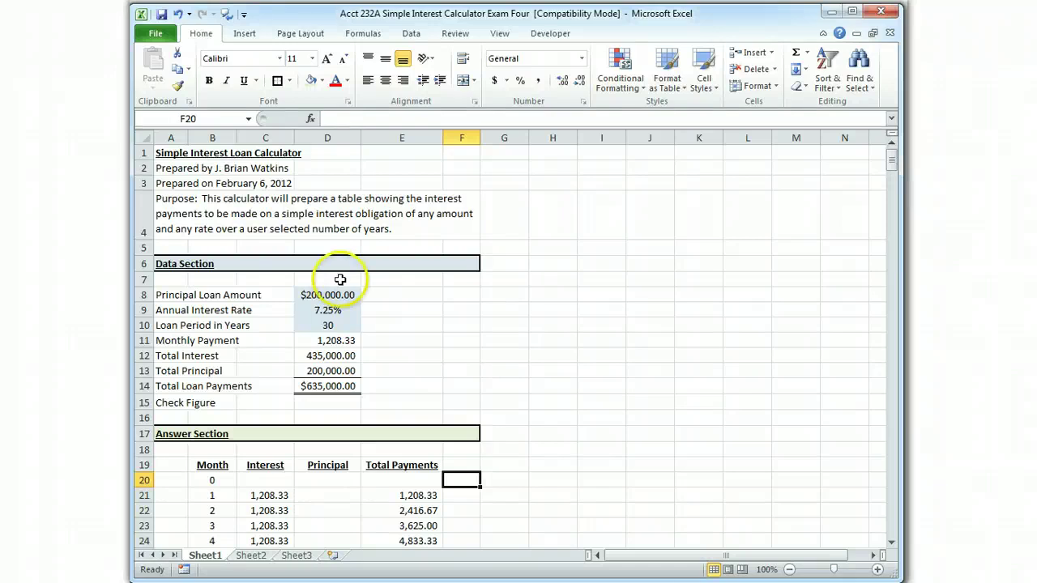
Set the Loan Period in Years to 1 and check the recalculated totals and monthly table.
{"action": "left_click", "coordinate": [332, 325]}
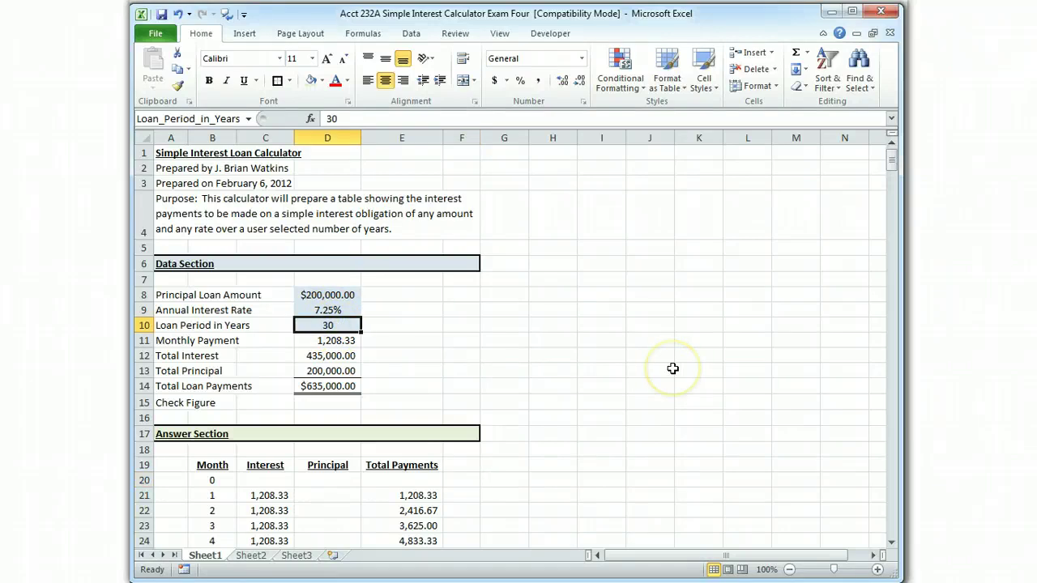
{"action": "type", "text": "1"}
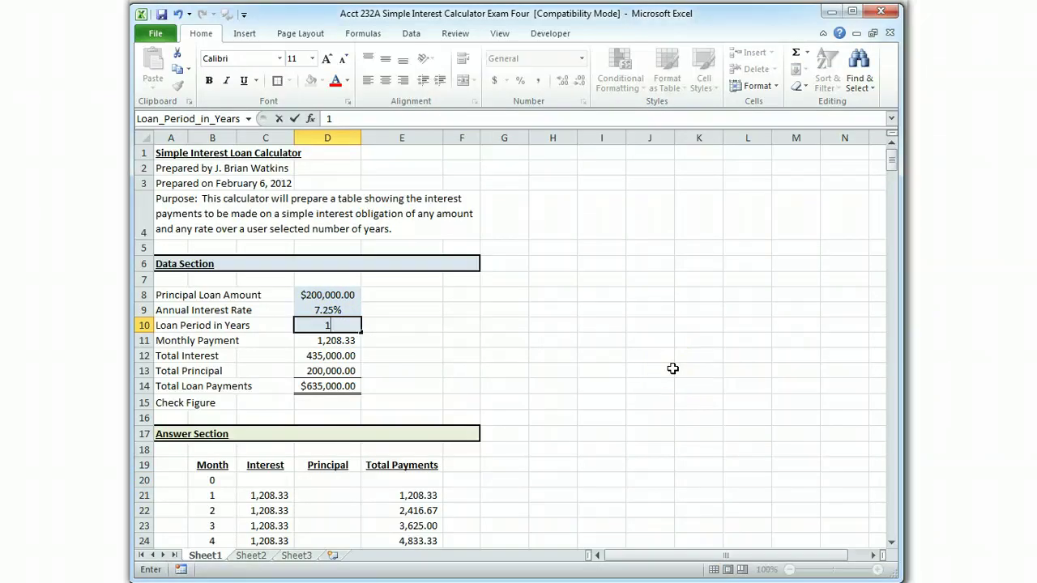
{"action": "key", "text": "Return"}
{"action": "scroll", "coordinate": [668, 340], "scroll_direction": "down", "scroll_amount": 3}
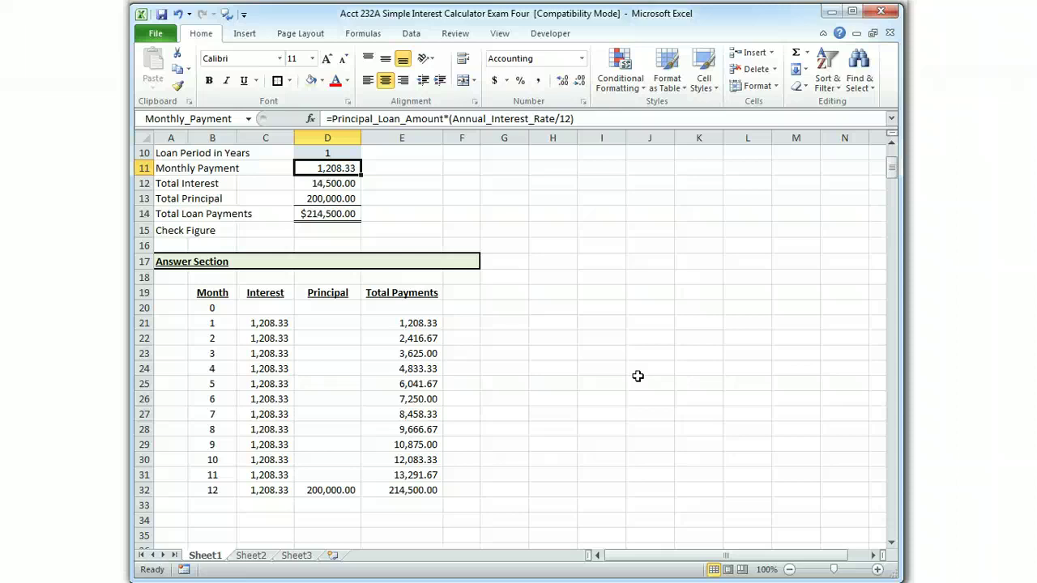
{"action": "scroll", "coordinate": [639, 375], "scroll_direction": "up", "scroll_amount": 1}
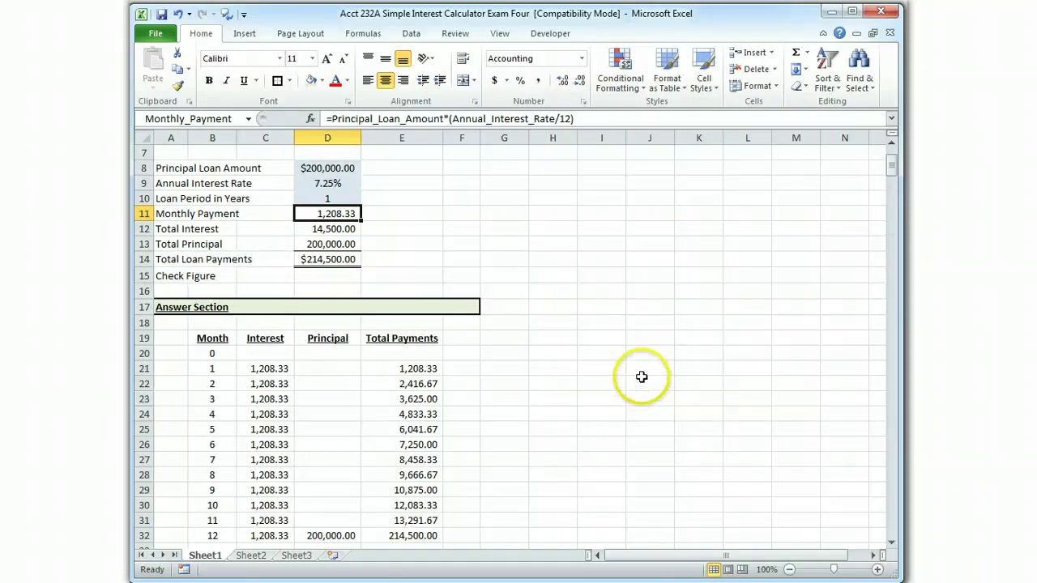
{"action": "scroll", "coordinate": [642, 379], "scroll_direction": "down", "scroll_amount": 1}
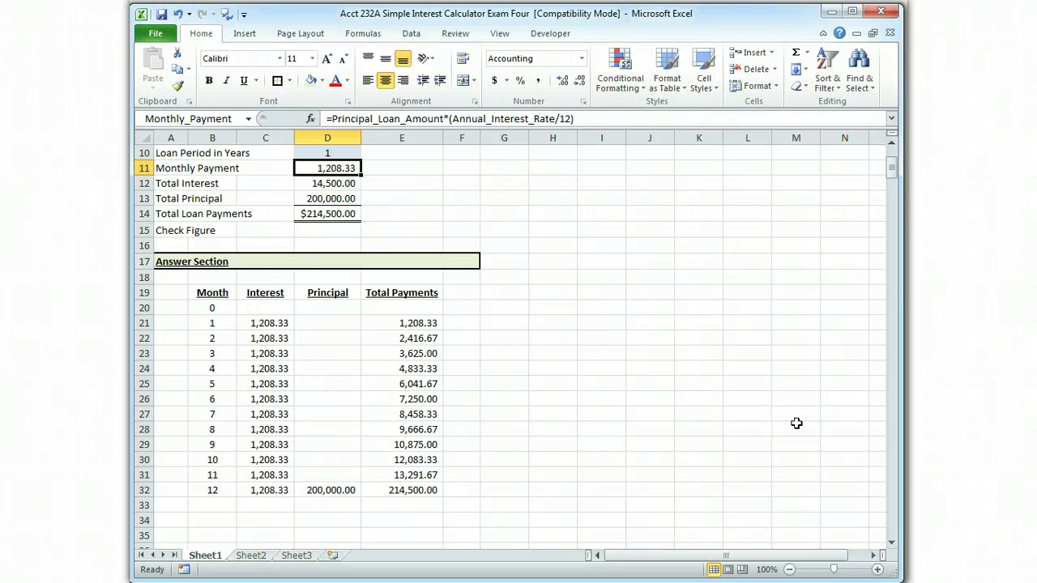
Begin a SUM formula in the Check Figure cell D15 over the interest and principal range C21:D444.
{"action": "left_click", "coordinate": [338, 231]}
{"action": "type", "text": "+"}
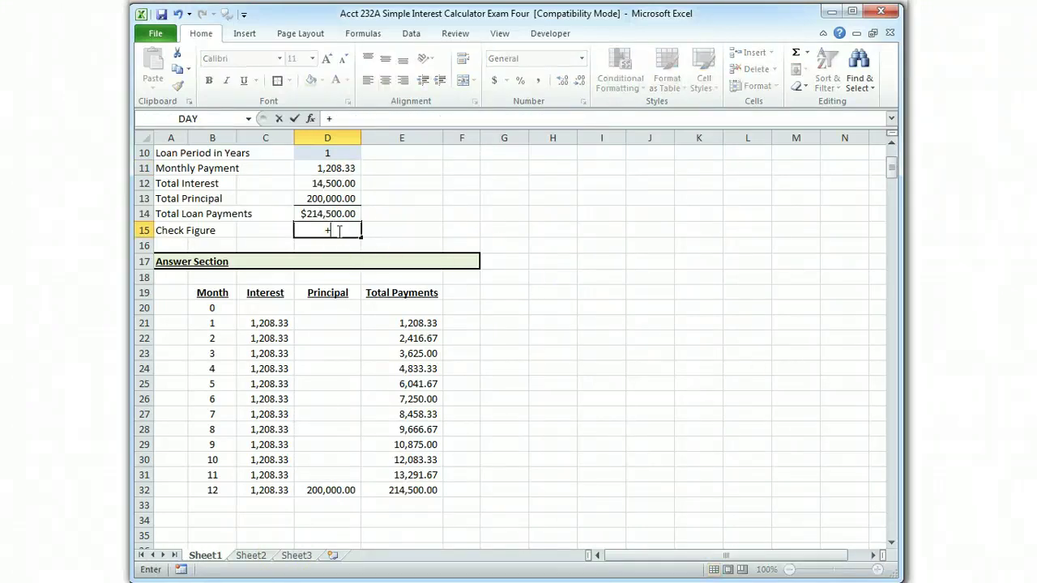
{"action": "key", "text": "BackSpace"}
{"action": "type", "text": "=sum("}
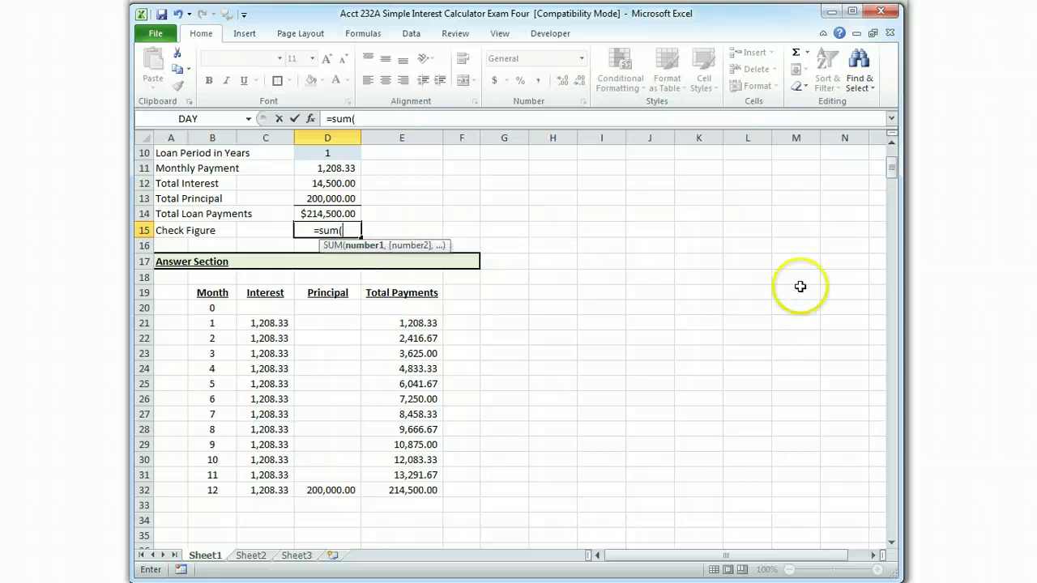
{"action": "left_click", "coordinate": [268, 322]}
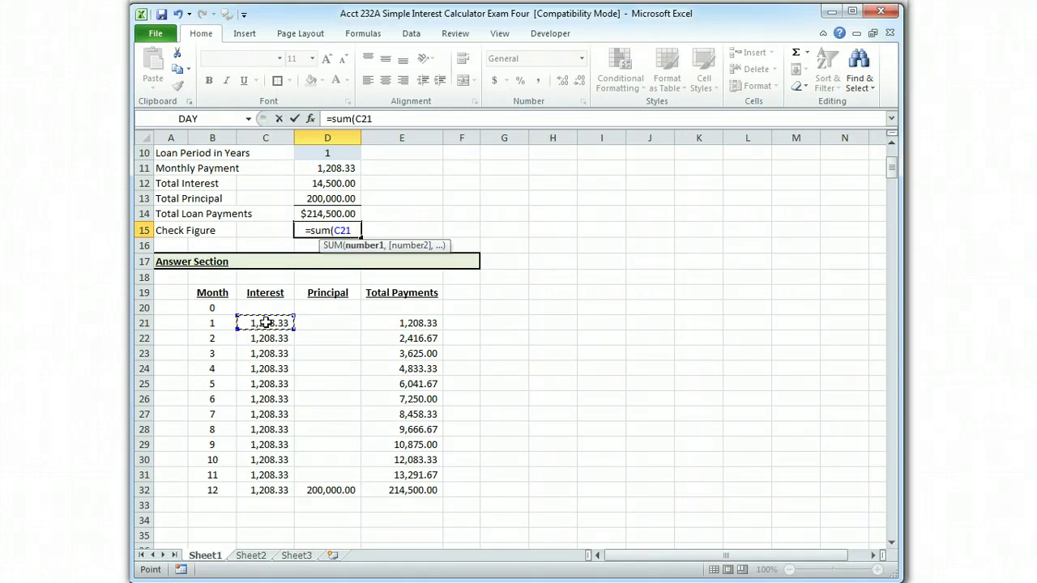
{"action": "left_click_drag", "start_coordinate": [265, 323], "coordinate": [266, 323]}
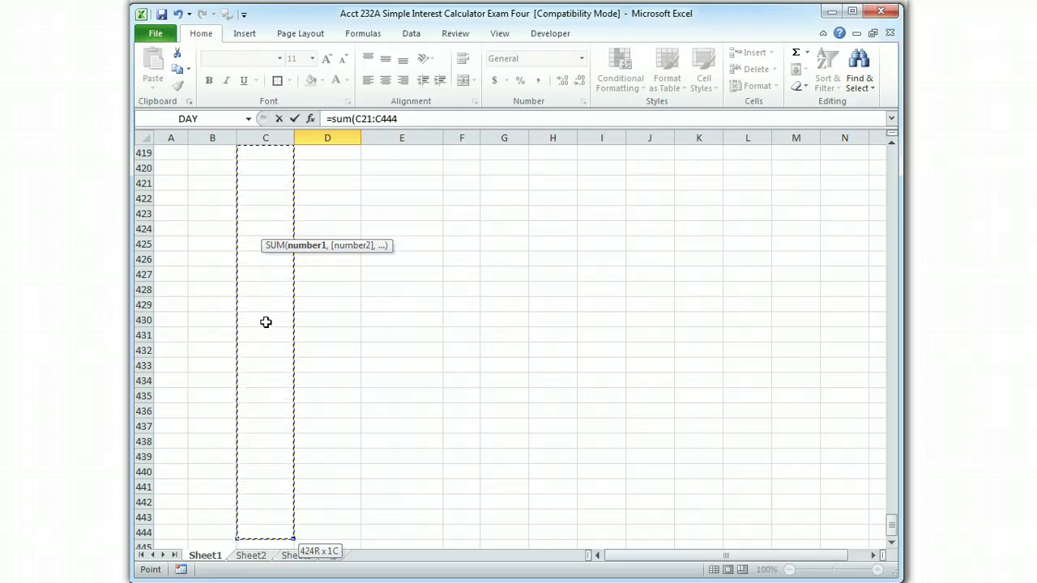
{"action": "key", "text": "shift+Right"}
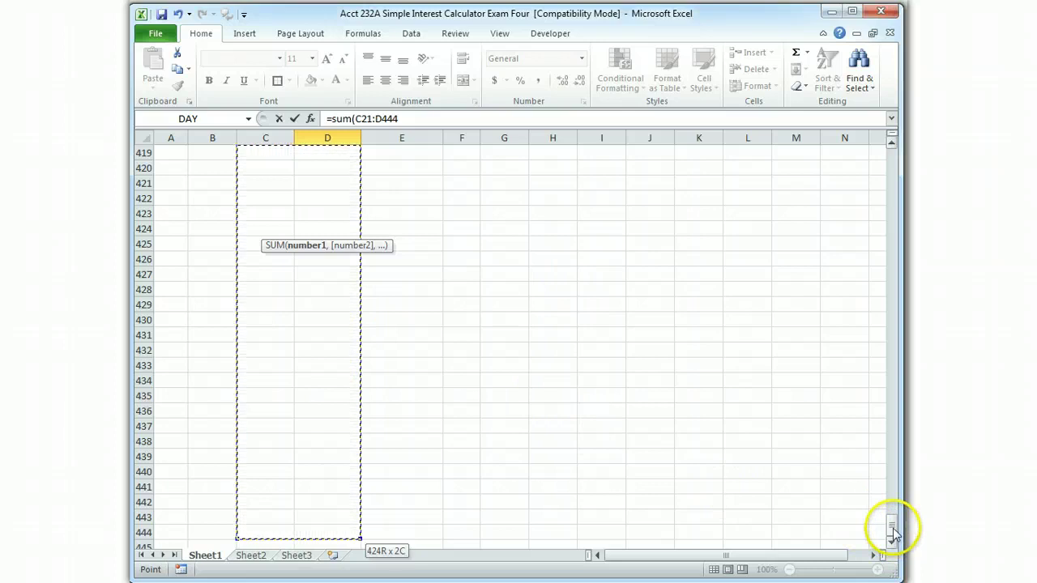
Finish the D15 formula by closing the sum and subtracting Total_Loan_Payments, and enter it.
{"action": "left_click_drag", "start_coordinate": [894, 528], "coordinate": [875, 175]}
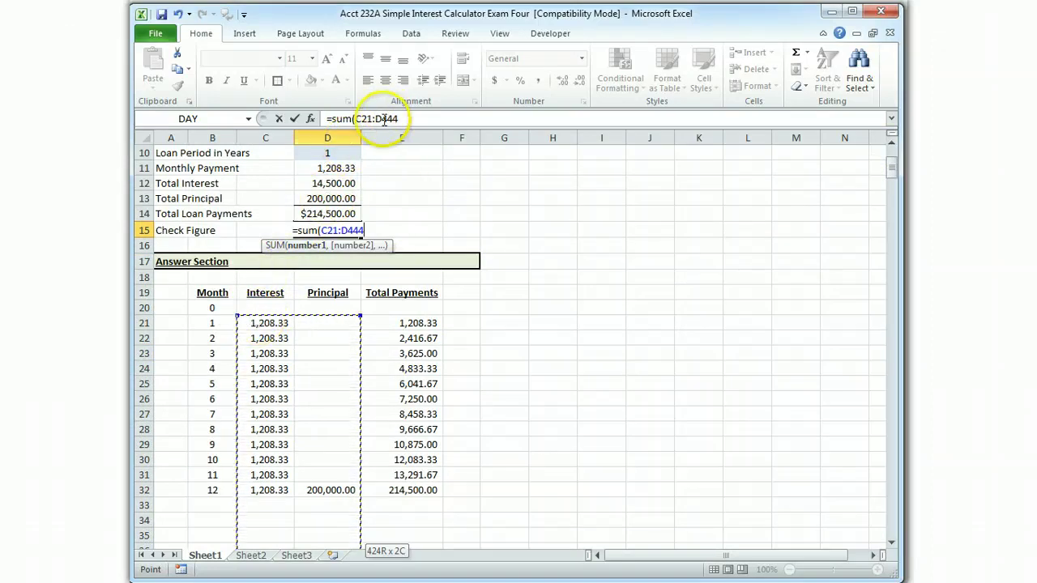
{"action": "left_click_drag", "start_coordinate": [888, 167], "coordinate": [870, 537]}
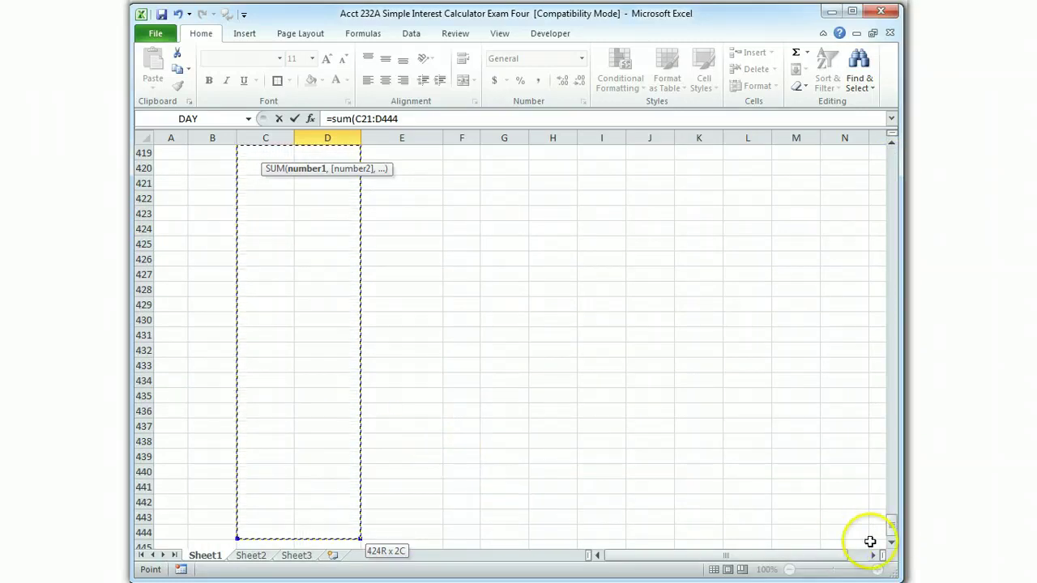
{"action": "left_click_drag", "start_coordinate": [888, 530], "coordinate": [889, 163]}
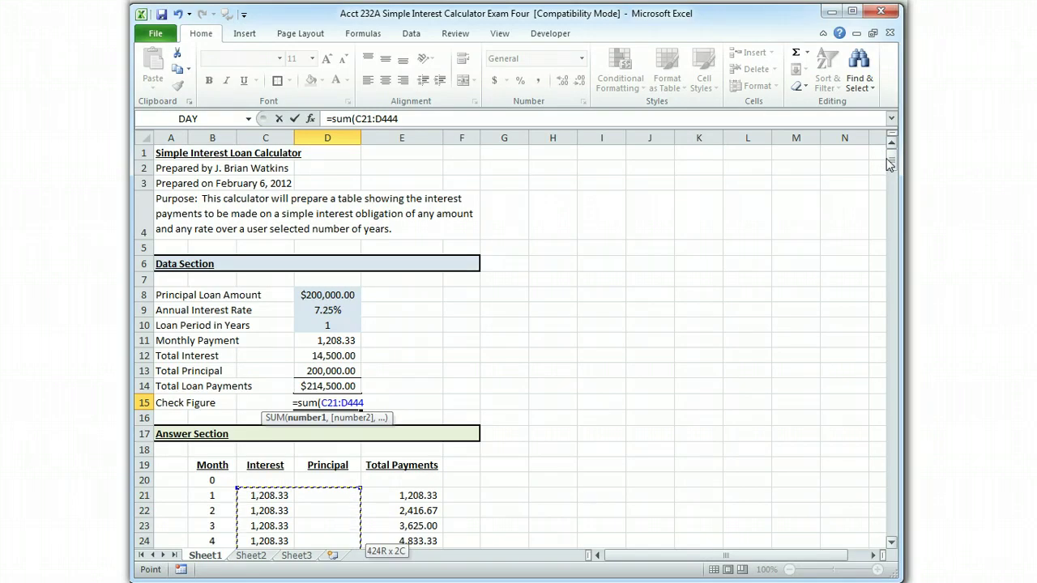
{"action": "type", "text": ")"}
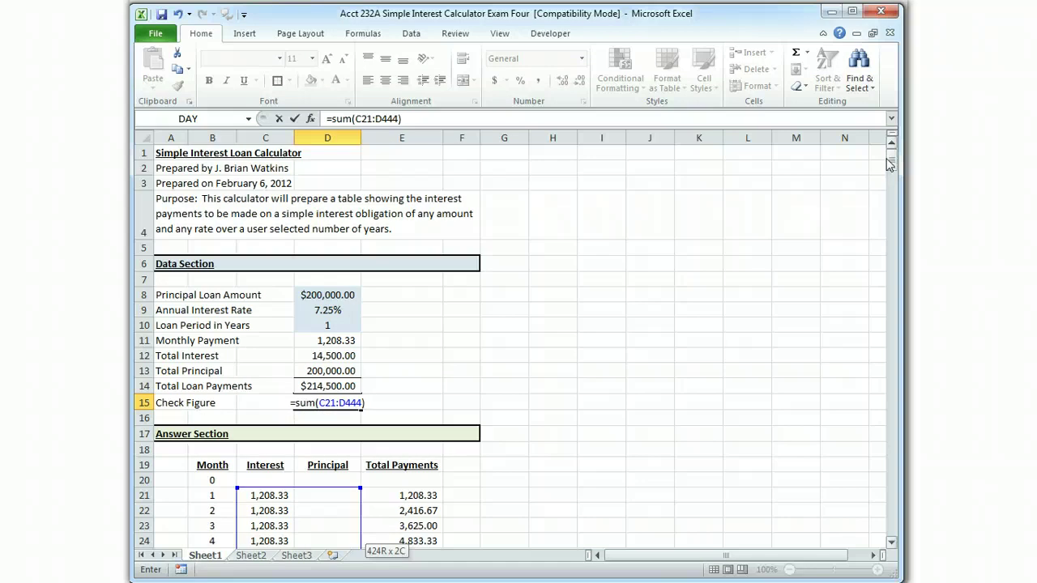
{"action": "type", "text": "-"}
{"action": "left_click", "coordinate": [328, 386]}
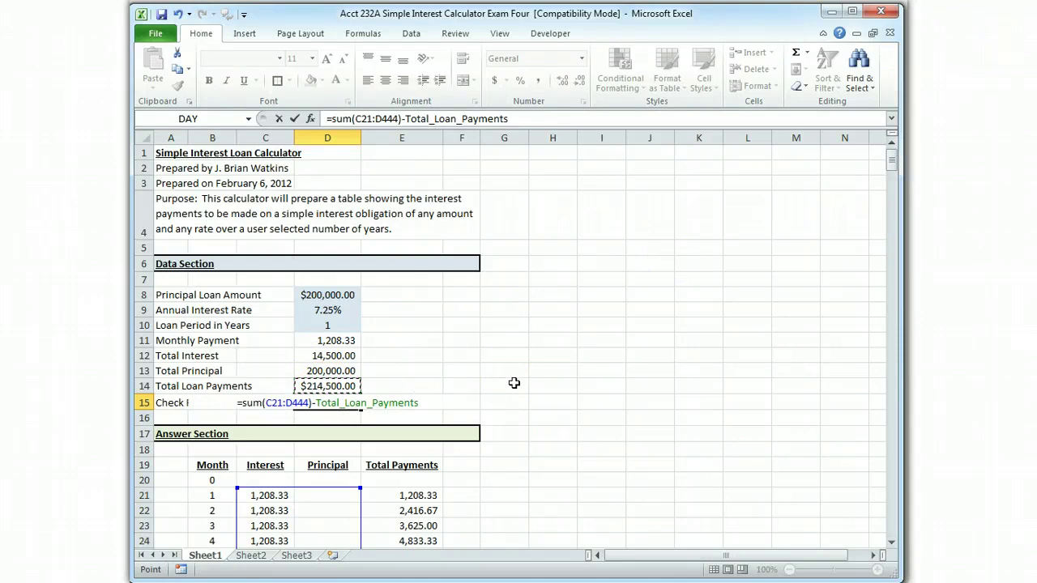
{"action": "key", "text": "Return"}
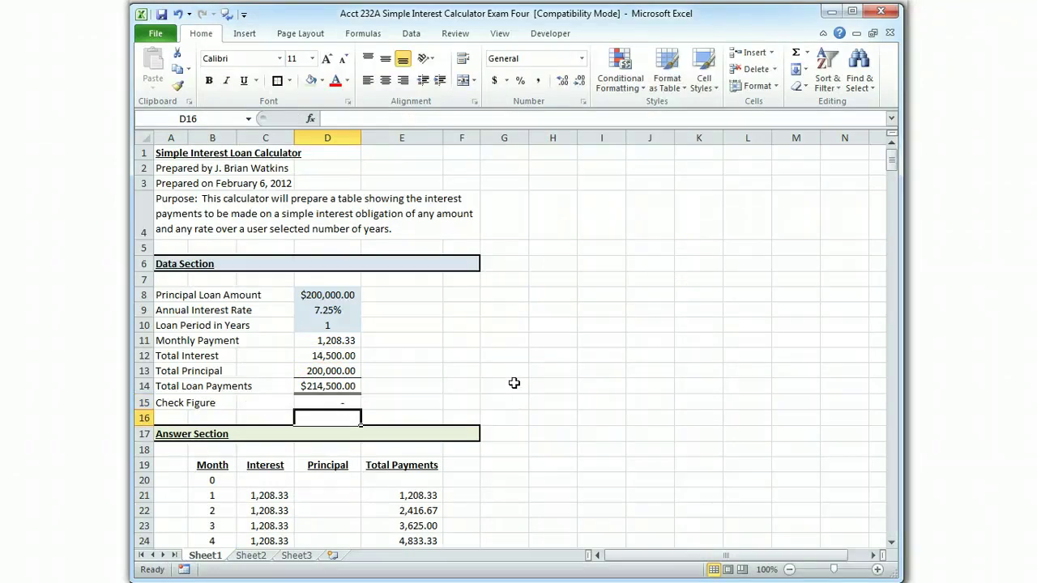
Create a conditional formatting rule for the Check Figure cell D15 that formats only cells whose value is not between two limits.
{"action": "key", "text": "Up"}
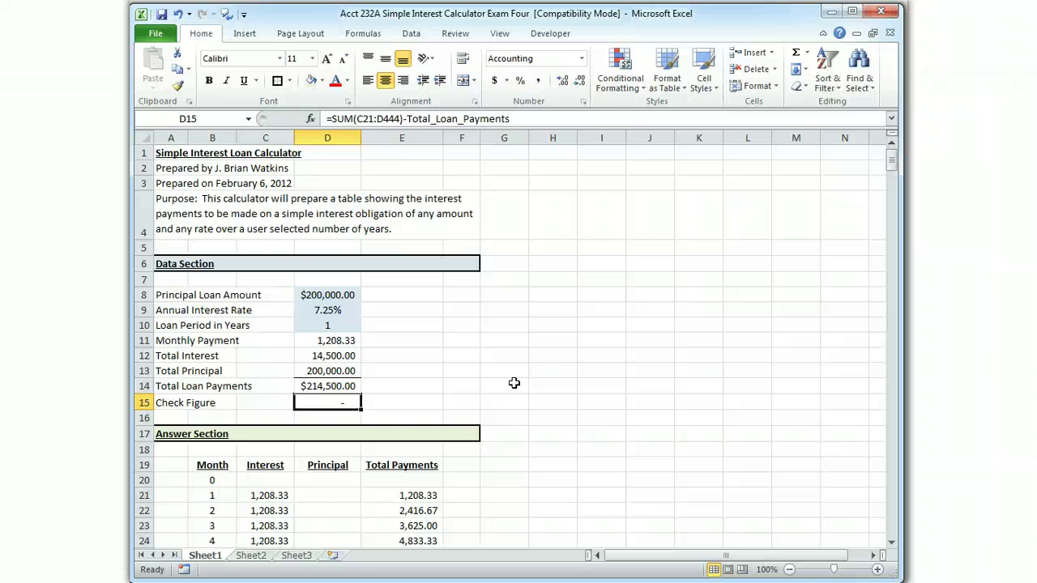
{"action": "left_click", "coordinate": [642, 88]}
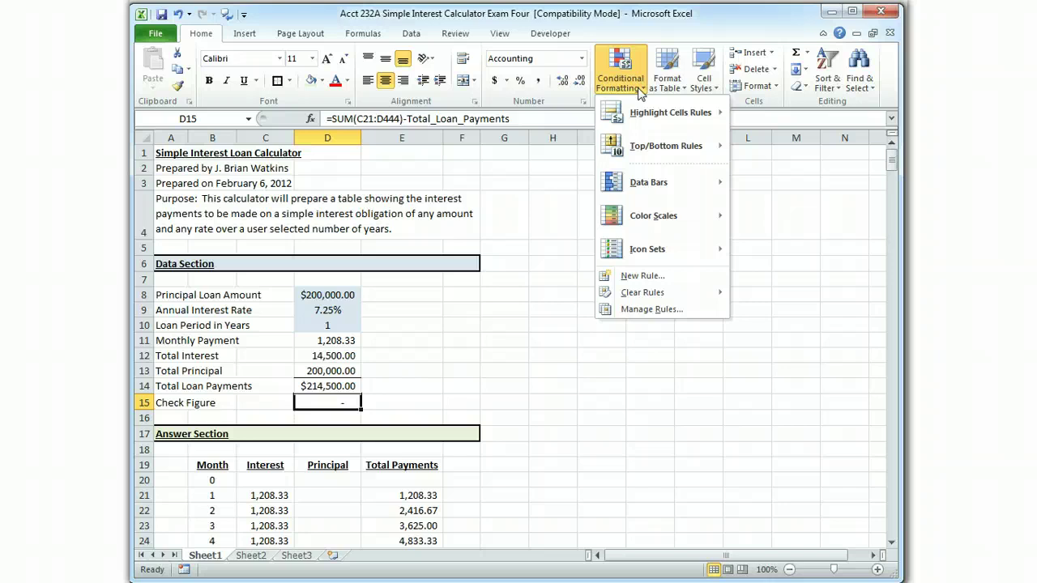
{"action": "key", "text": "Escape"}
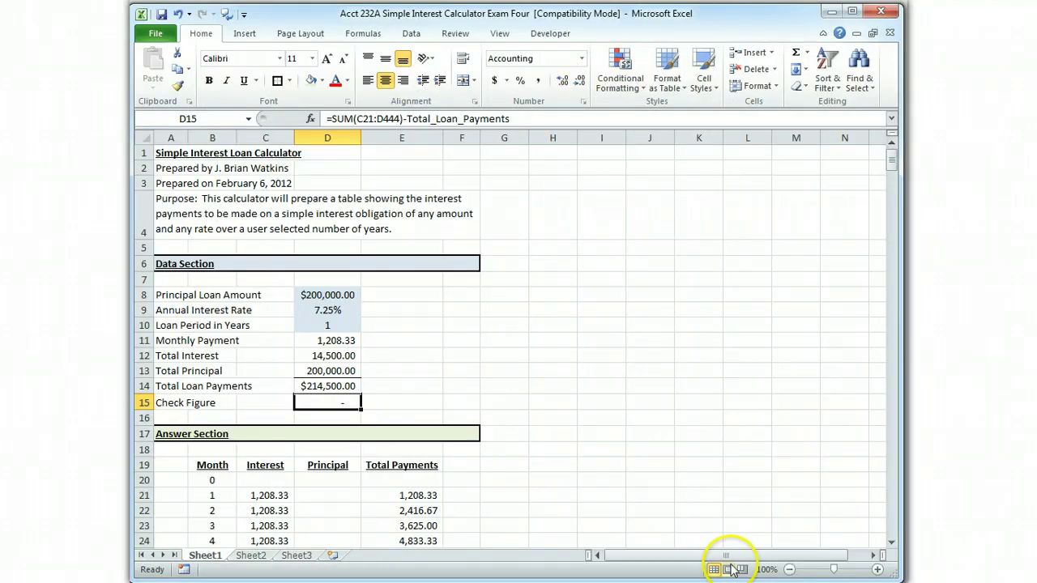
{"action": "left_click", "coordinate": [632, 70]}
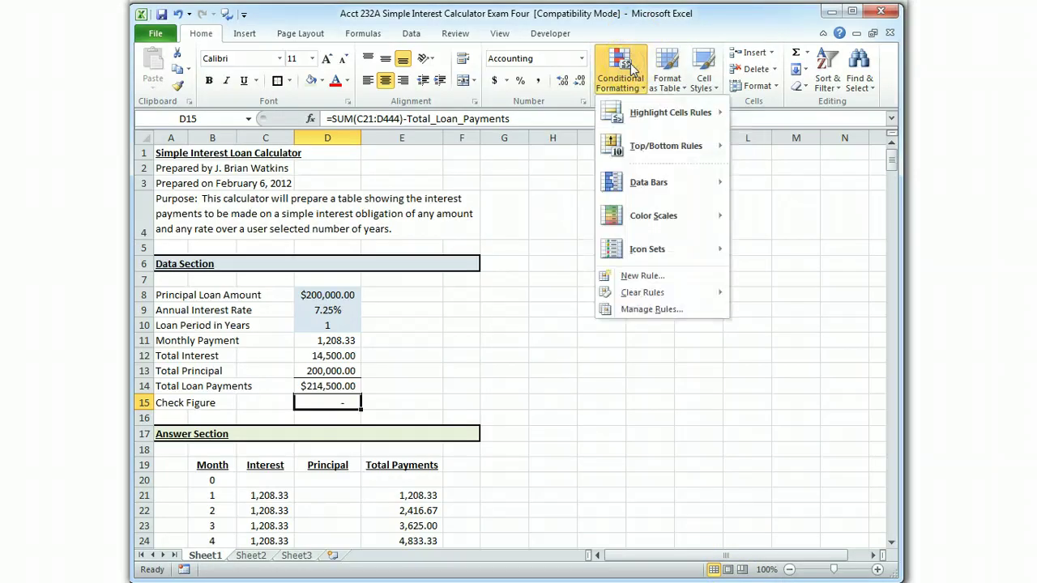
{"action": "left_click", "coordinate": [646, 276]}
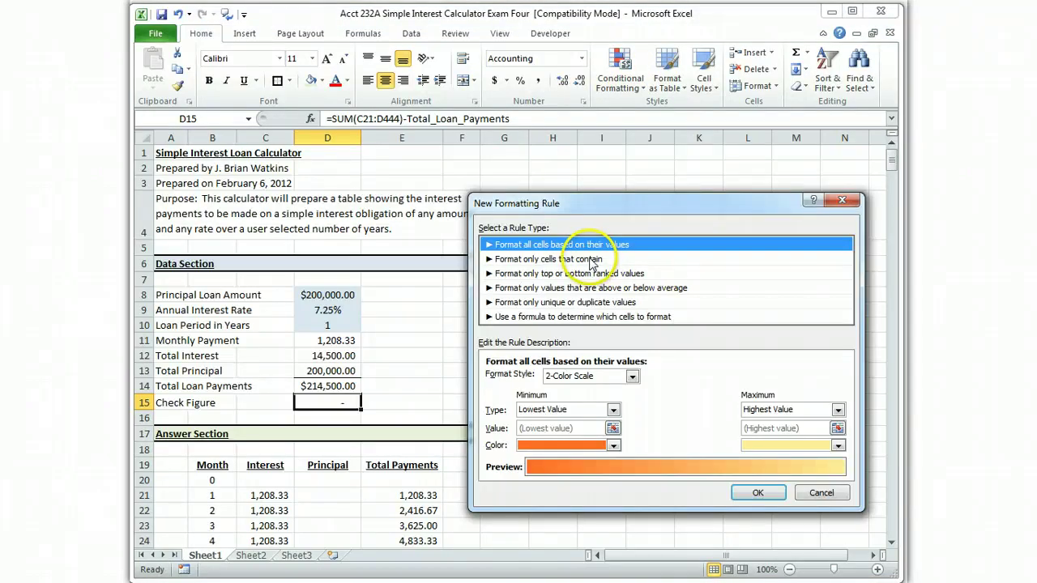
{"action": "left_click", "coordinate": [592, 260]}
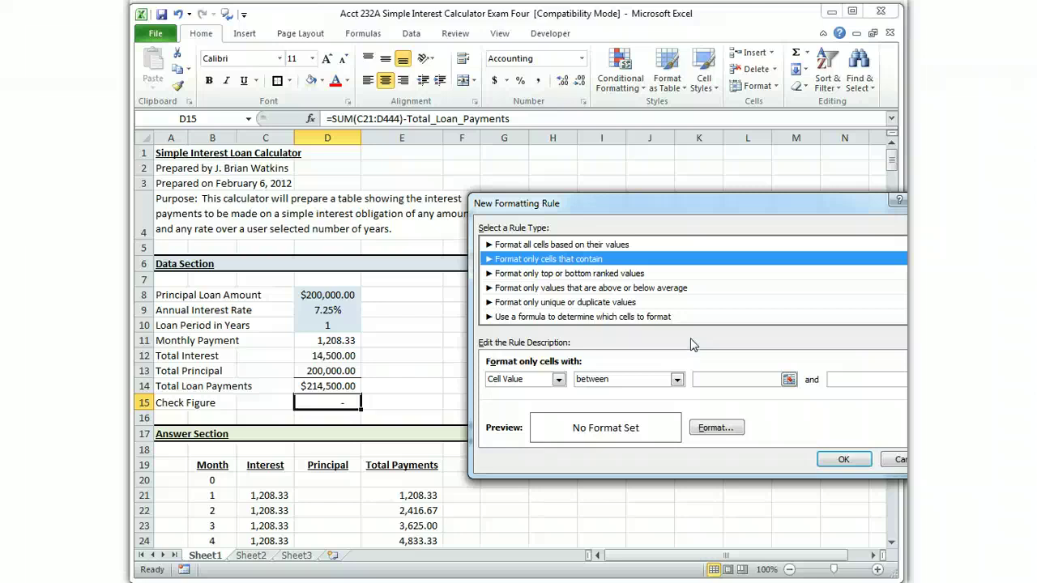
{"action": "left_click", "coordinate": [677, 380]}
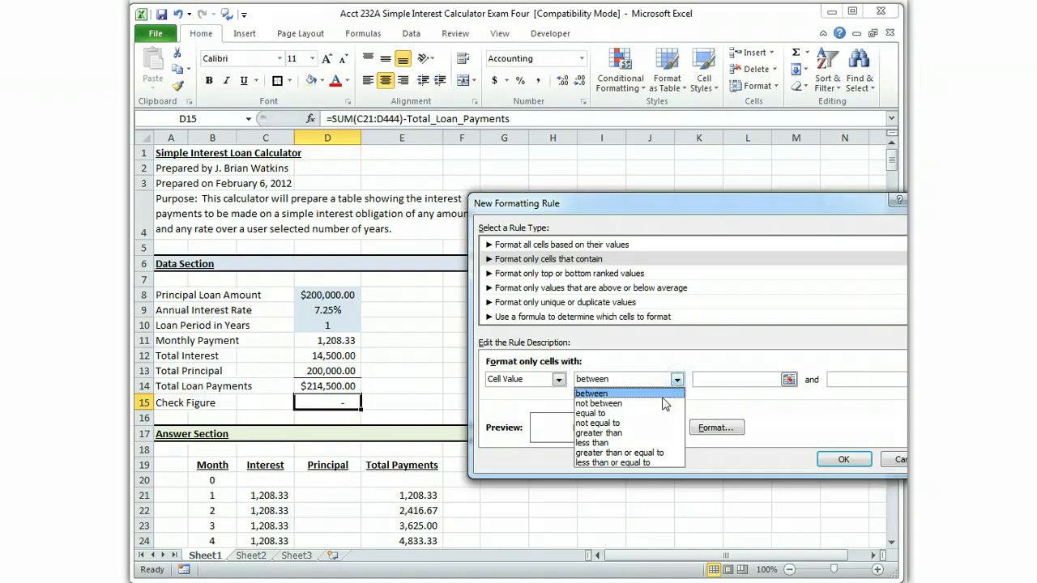
{"action": "left_click", "coordinate": [661, 403]}
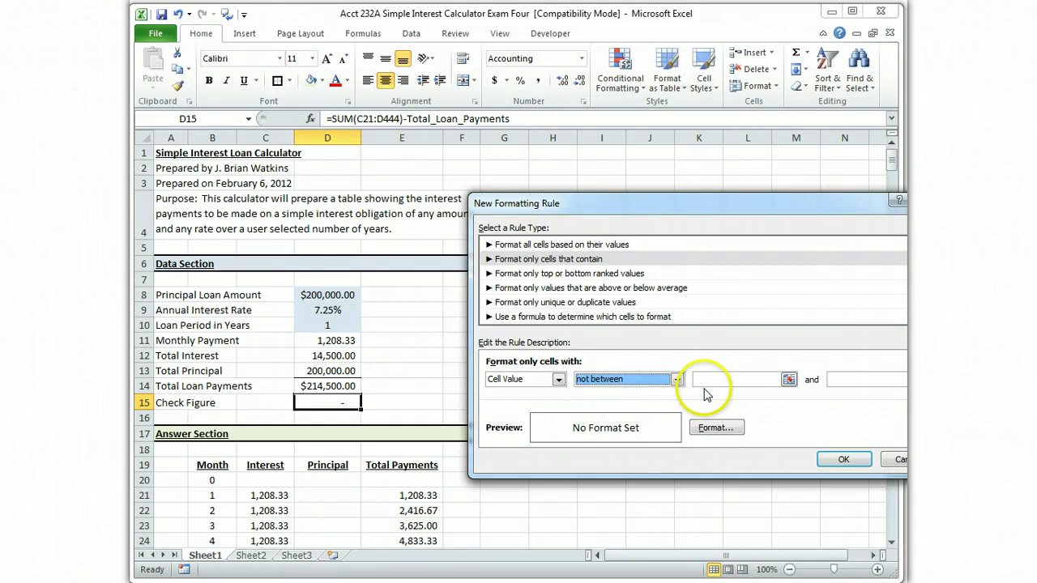
Set the rule's not-between limits to -.01 and .01.
{"action": "left_click", "coordinate": [731, 379]}
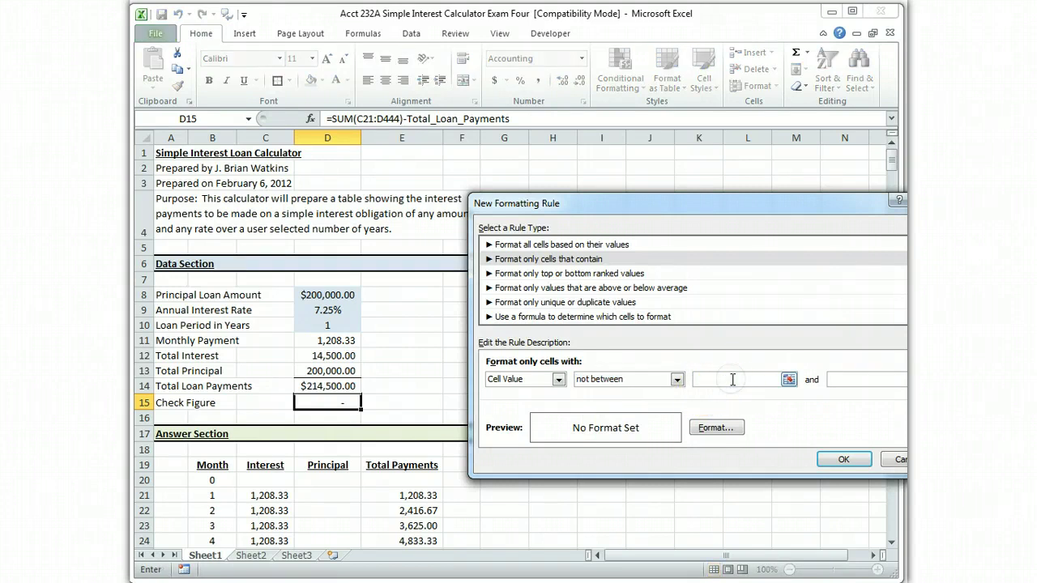
{"action": "type", "text": "-.01"}
{"action": "left_click", "coordinate": [856, 379]}
{"action": "type", "text": ".01"}
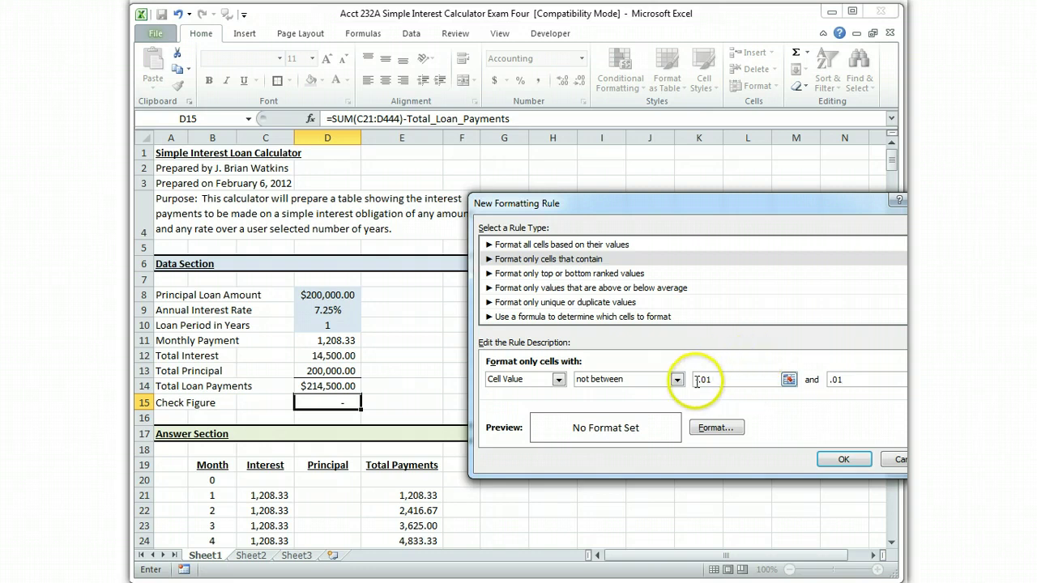
Re-enter the rule's not-between limits as the formulas =-.01 and =.01.
{"action": "left_click_drag", "start_coordinate": [701, 379], "coordinate": [713, 379]}
{"action": "type", "text": "="}
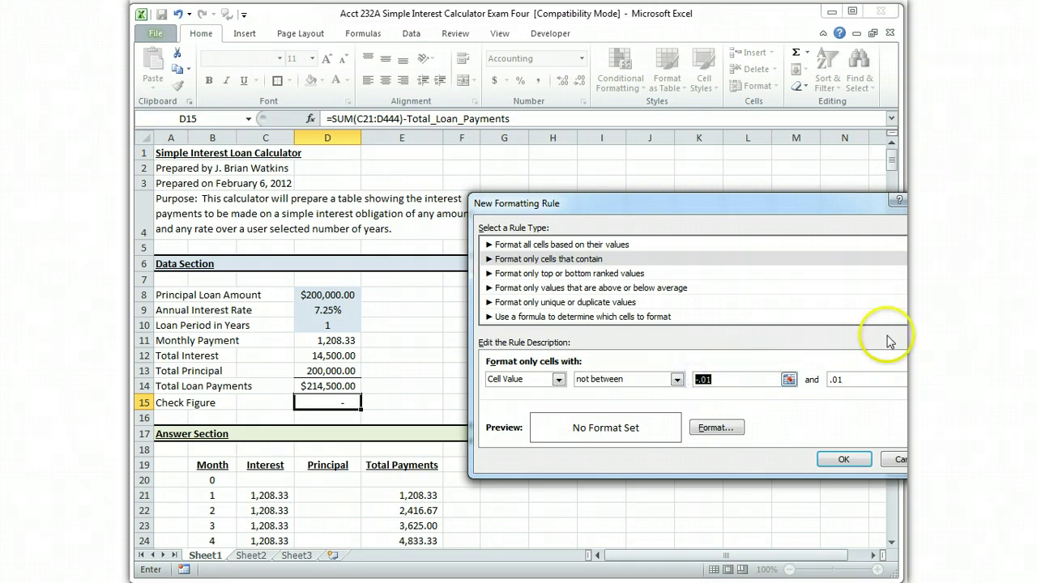
{"action": "key", "text": "Left"}
{"action": "key", "text": "BackSpace"}
{"action": "key", "text": "BackSpace"}
{"action": "key", "text": "BackSpace"}
{"action": "key", "text": "BackSpace"}
{"action": "key", "text": "BackSpace"}
{"action": "type", "text": "-.01"}
{"action": "key", "text": "Tab"}
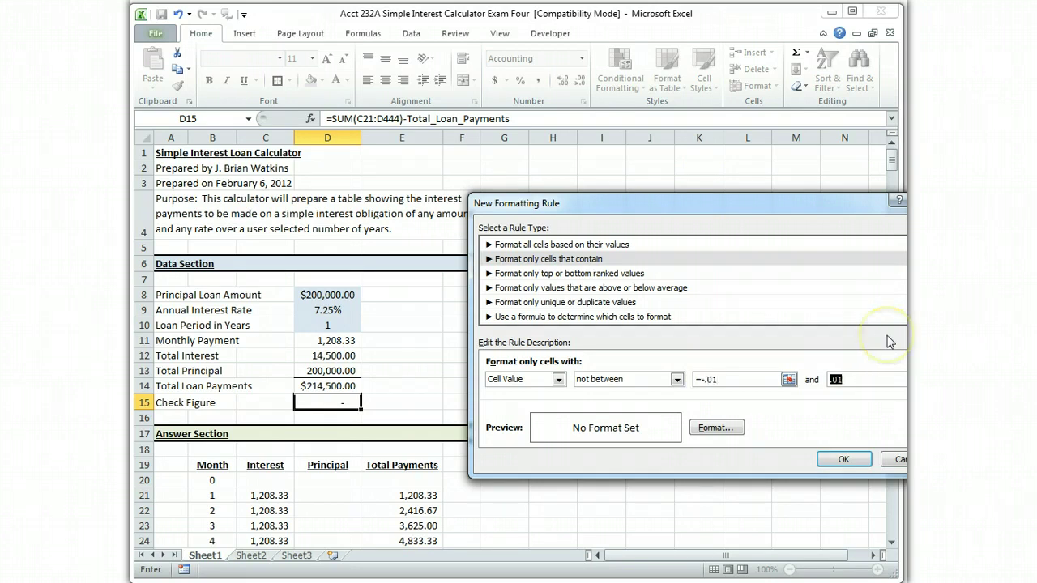
{"action": "type", "text": "=.01"}
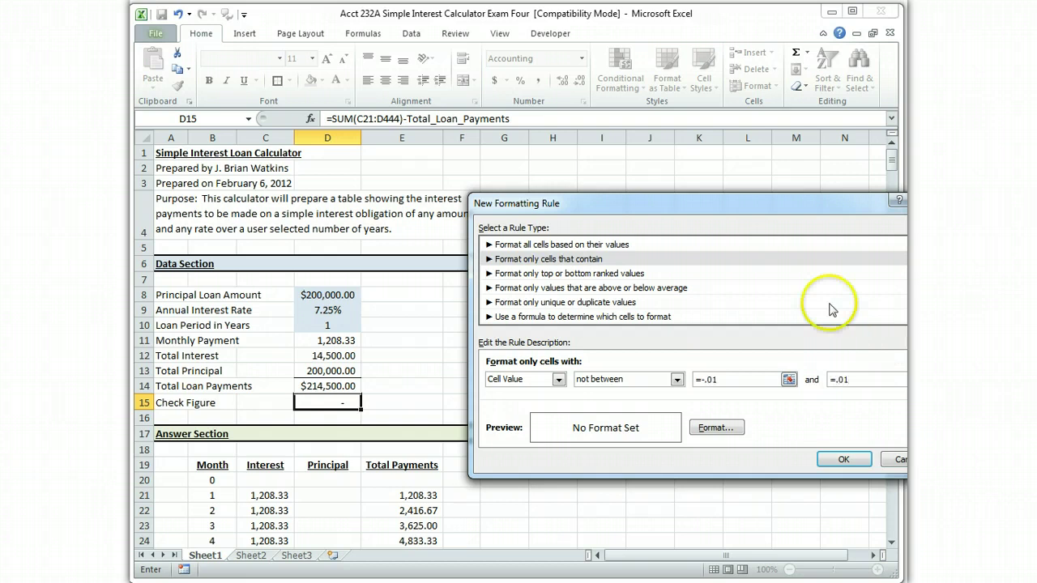
{"action": "left_click", "coordinate": [732, 384]}
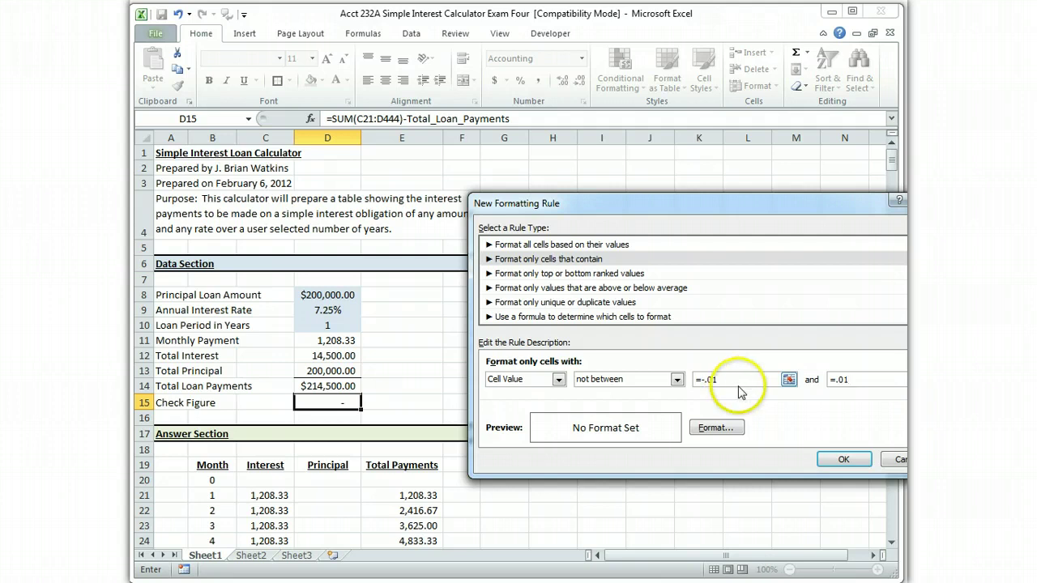
Give the rule's format a bright red cell fill.
{"action": "left_click", "coordinate": [723, 429]}
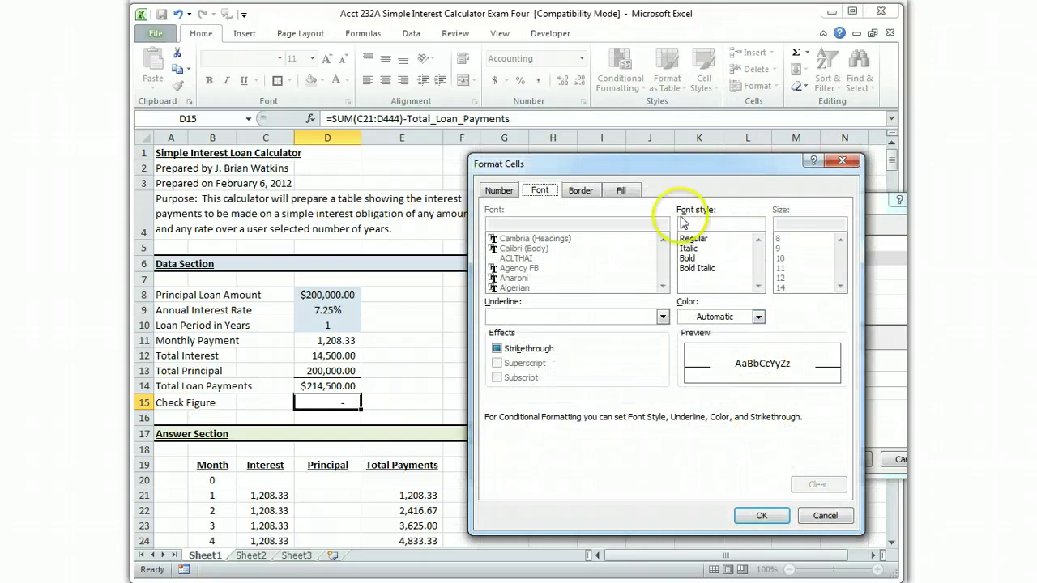
{"action": "left_click", "coordinate": [582, 191]}
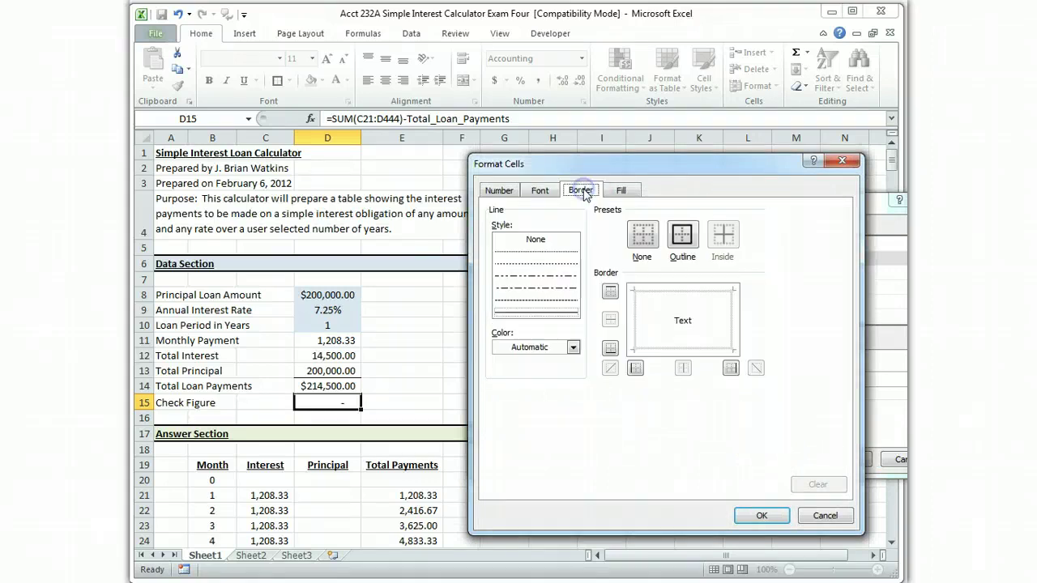
{"action": "left_click", "coordinate": [621, 190]}
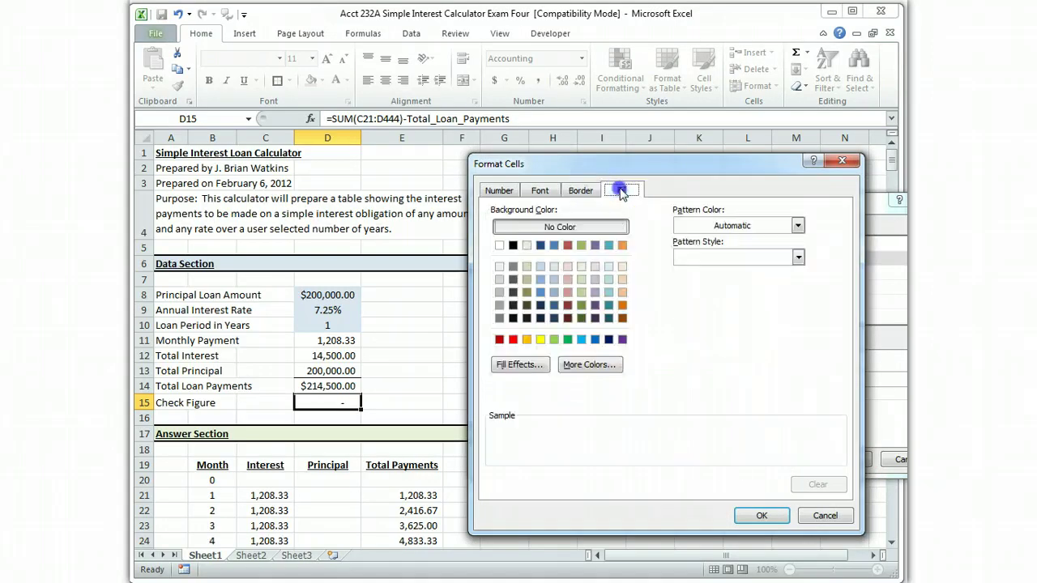
{"action": "left_click", "coordinate": [513, 339]}
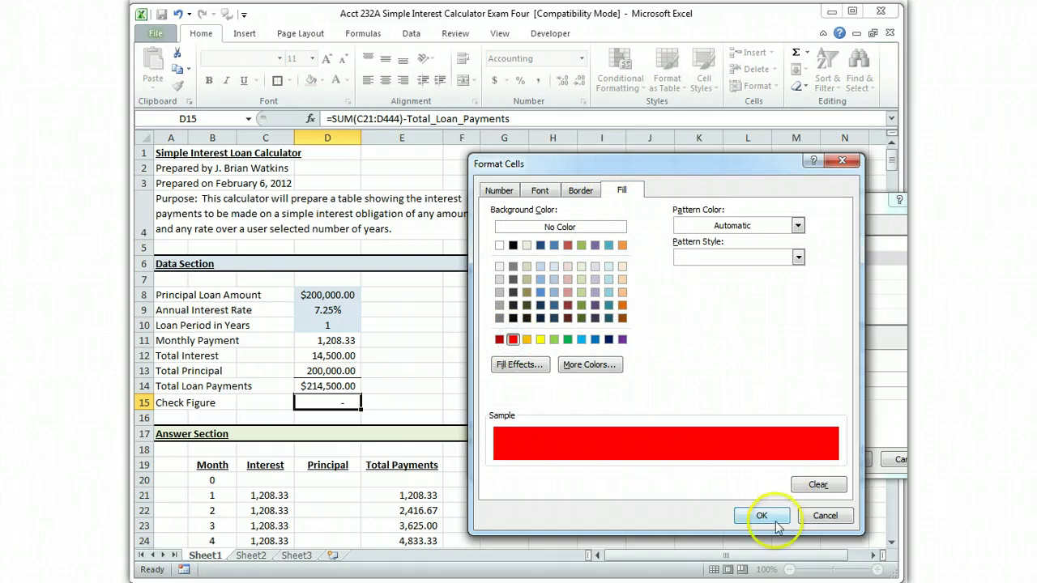
Set the rule's font color to yellow and apply the conditional formatting rule to D15.
{"action": "left_click", "coordinate": [540, 191]}
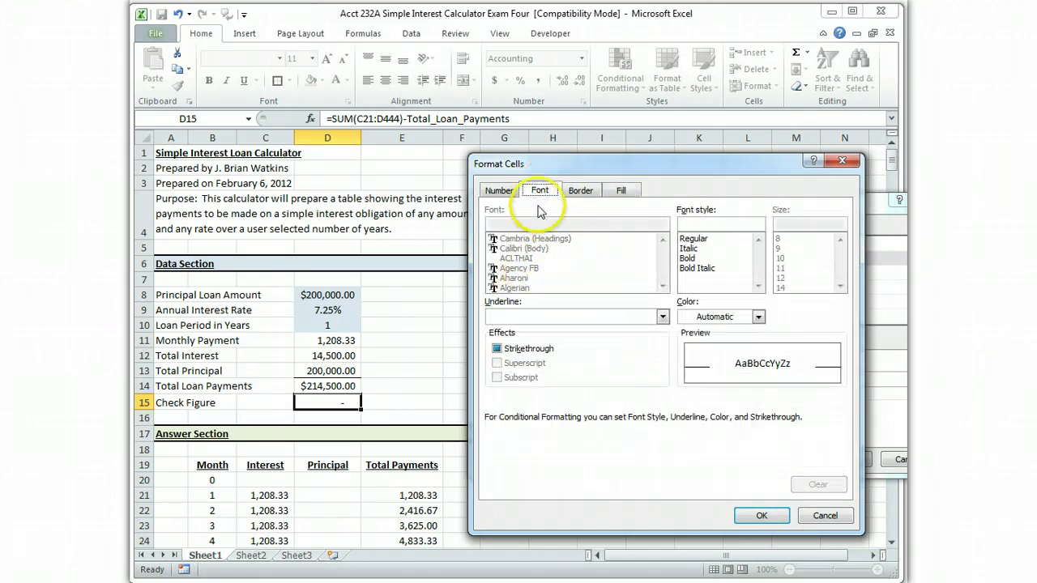
{"action": "left_click", "coordinate": [758, 317]}
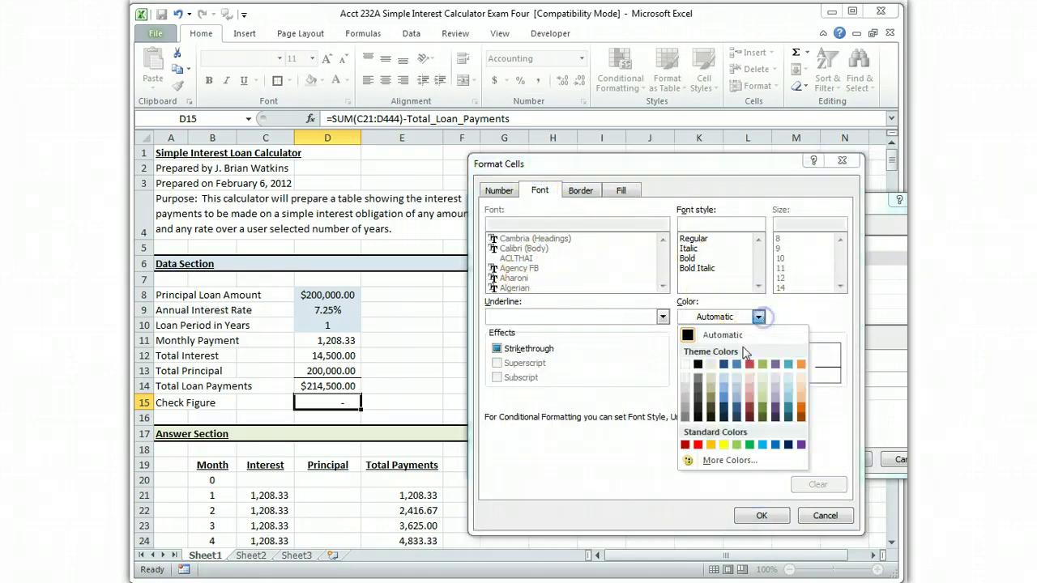
{"action": "left_click", "coordinate": [723, 445]}
{"action": "left_click", "coordinate": [760, 517]}
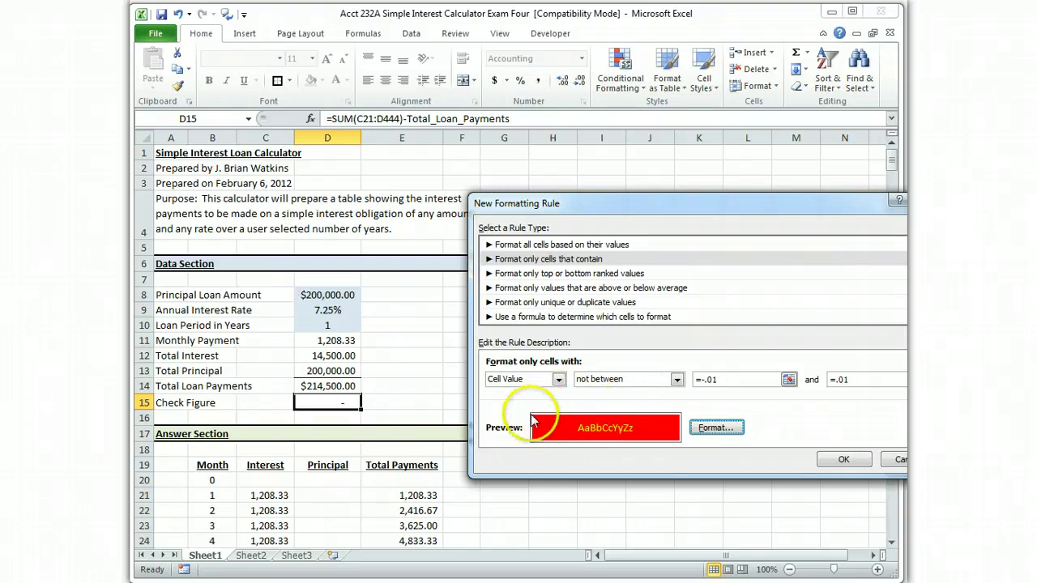
{"action": "left_click", "coordinate": [844, 459]}
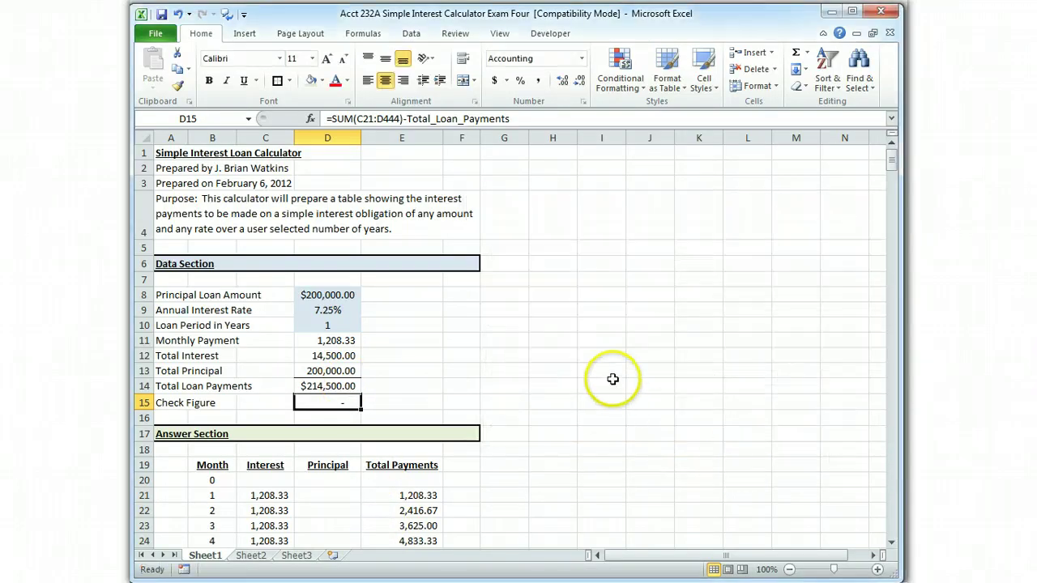
Test the Check Figure by overwriting the month 2 Principal cell D22 with 500.
{"action": "scroll", "coordinate": [612, 379], "scroll_direction": "down", "scroll_amount": 3}
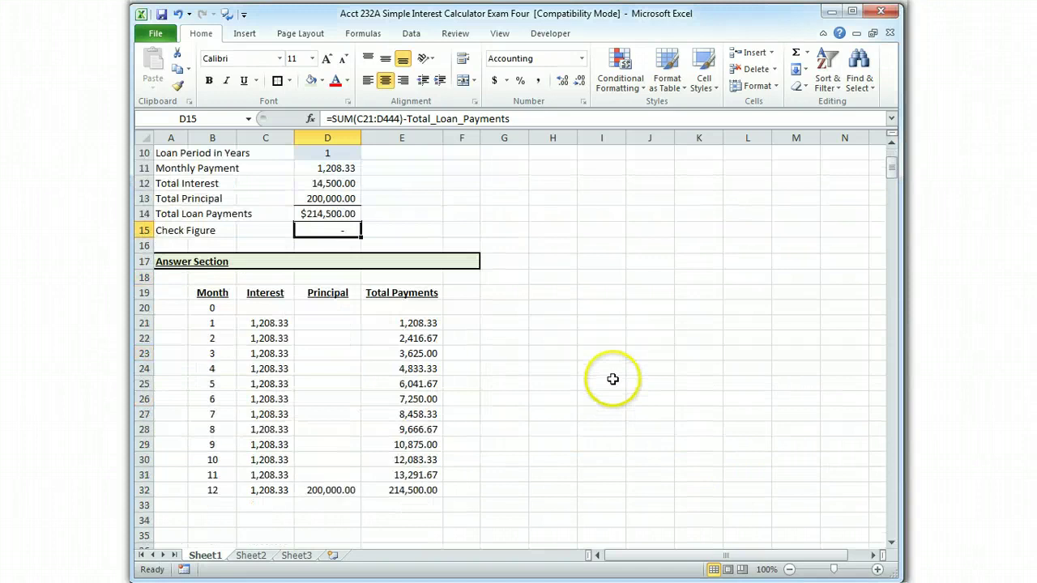
{"action": "left_click", "coordinate": [326, 338]}
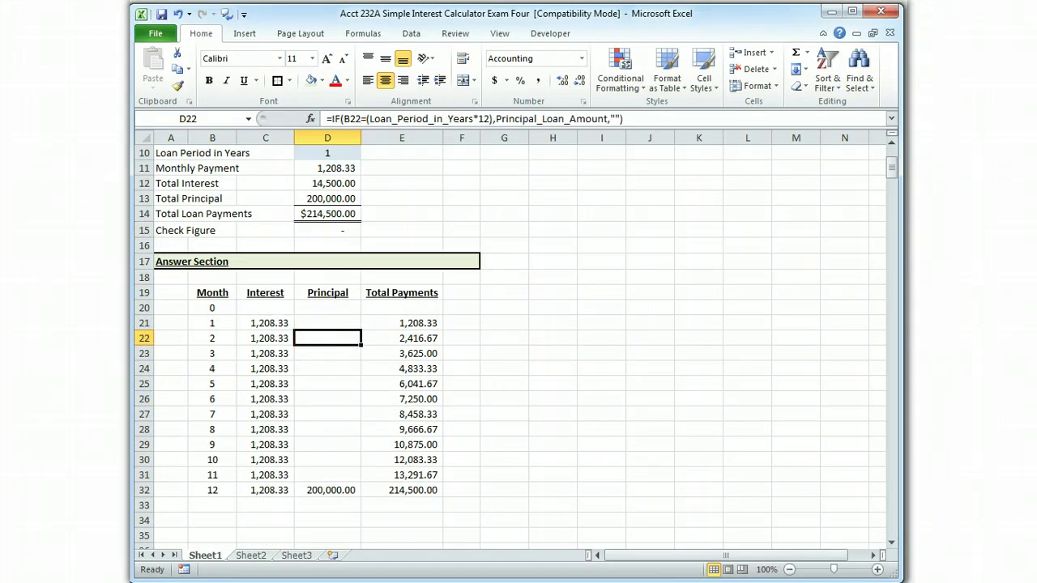
{"action": "type", "text": "500"}
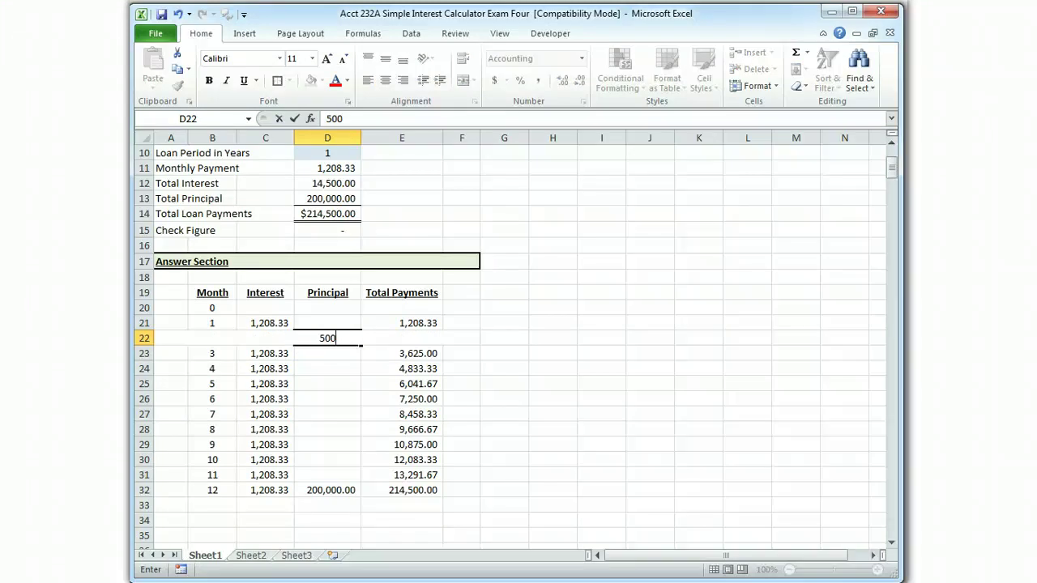
{"action": "key", "text": "Return"}
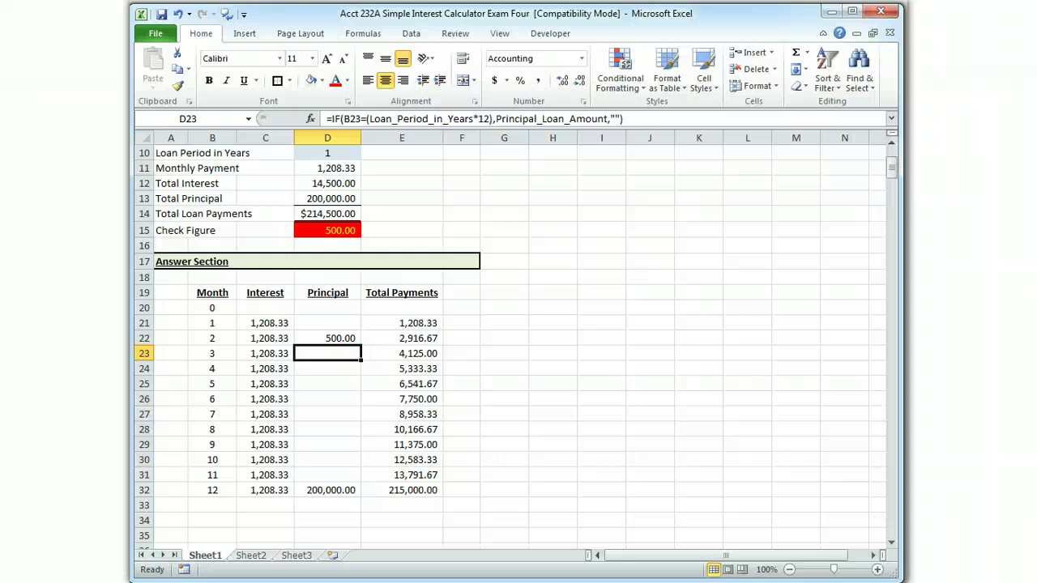
Restore the Principal formula by copying D21 into D22 and D23.
{"action": "left_click", "coordinate": [328, 337]}
{"action": "left_click", "coordinate": [327, 322]}
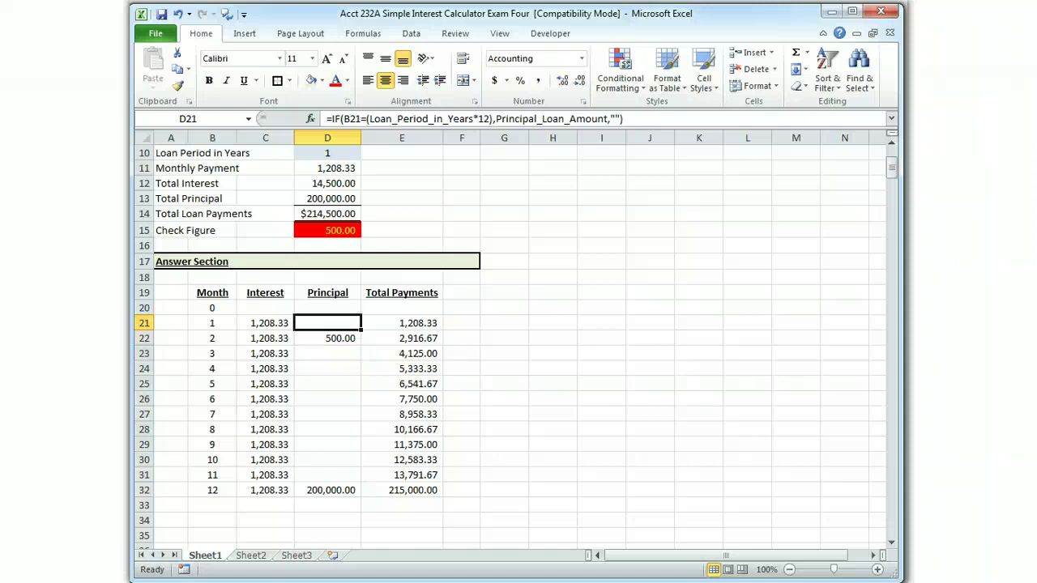
{"action": "key", "text": "ctrl+c"}
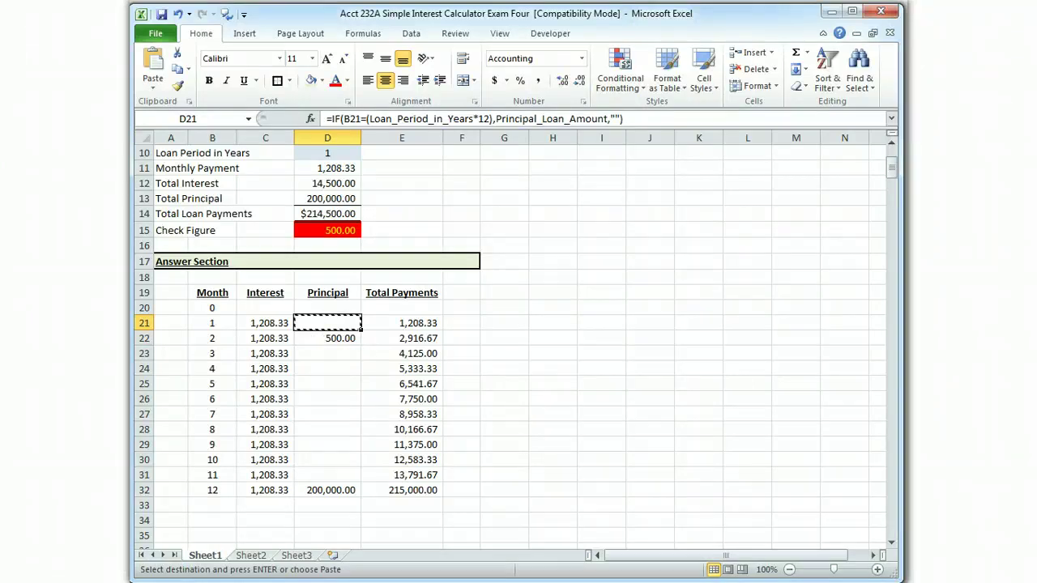
{"action": "left_click", "coordinate": [327, 338]}
{"action": "key", "text": "ctrl+v"}
{"action": "left_click", "coordinate": [327, 353]}
{"action": "key", "text": "ctrl+v"}
Test the Check Figure again by subtracting 500 from Principal_Loan_Amount in the month 12 Principal formula in D32.
{"action": "key", "text": "Down"}
{"action": "key", "text": "Down"}
{"action": "key", "text": "Down"}
{"action": "key", "text": "Down"}
{"action": "key", "text": "Down"}
{"action": "key", "text": "Down"}
{"action": "key", "text": "Down"}
{"action": "key", "text": "Down"}
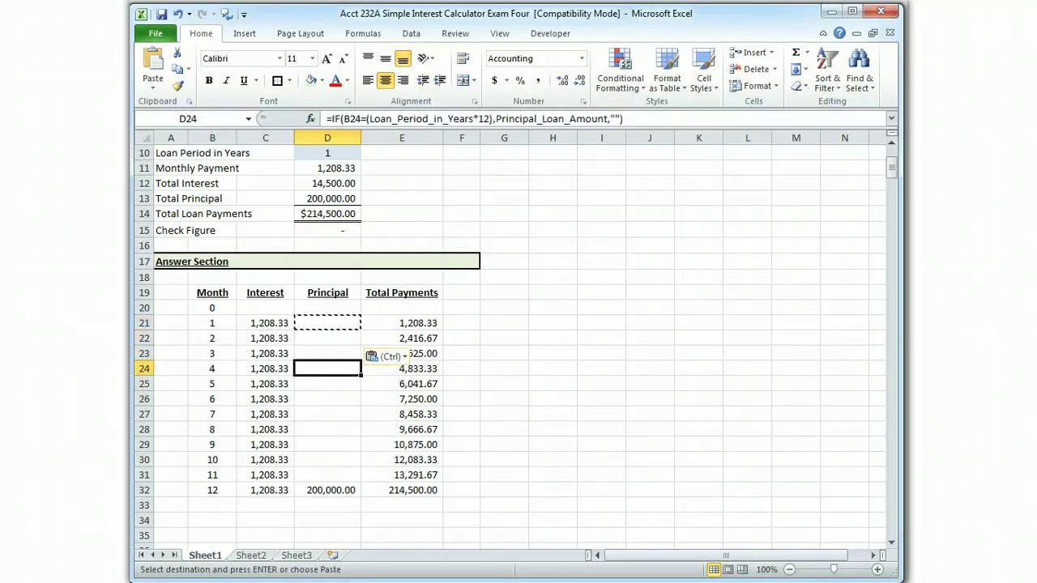
{"action": "key", "text": "Down"}
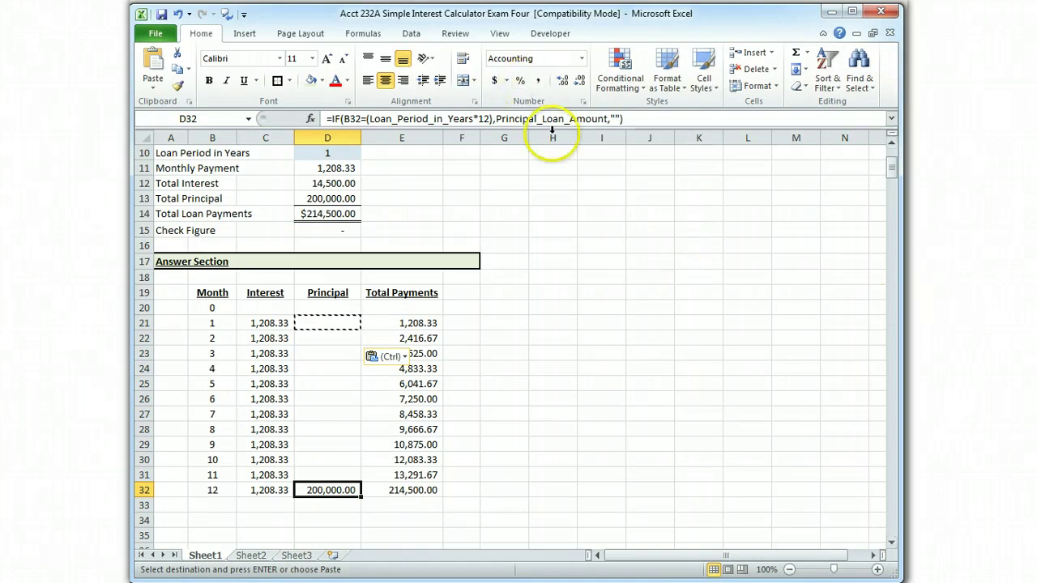
{"action": "left_click", "coordinate": [608, 118]}
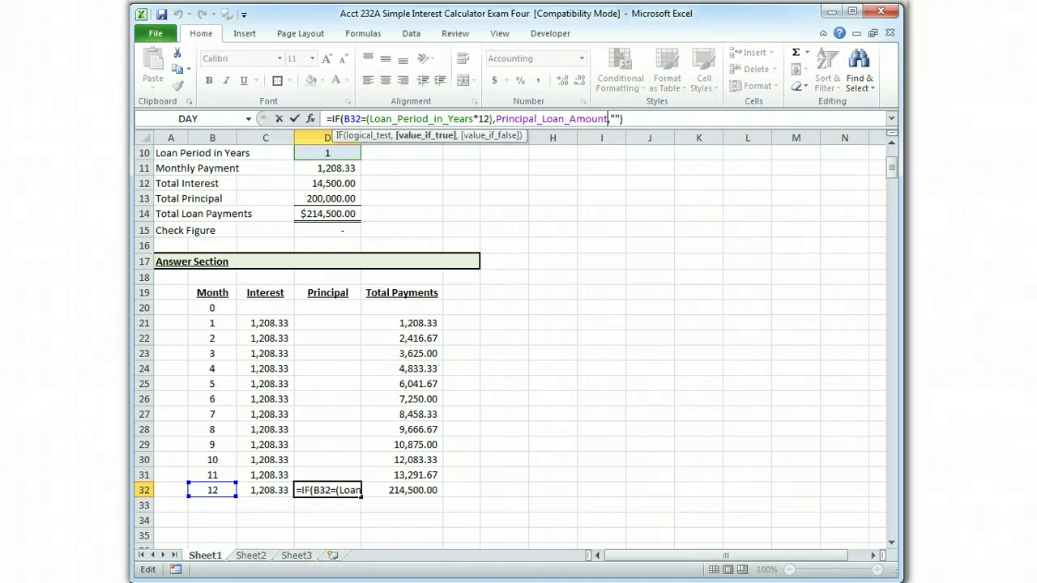
{"action": "type", "text": "-500"}
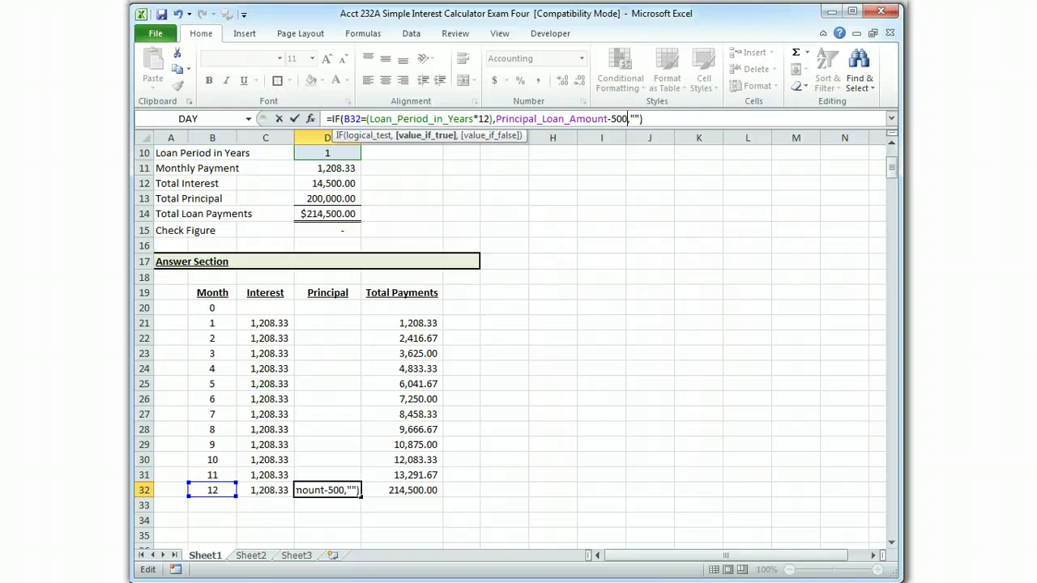
{"action": "key", "text": "Return"}
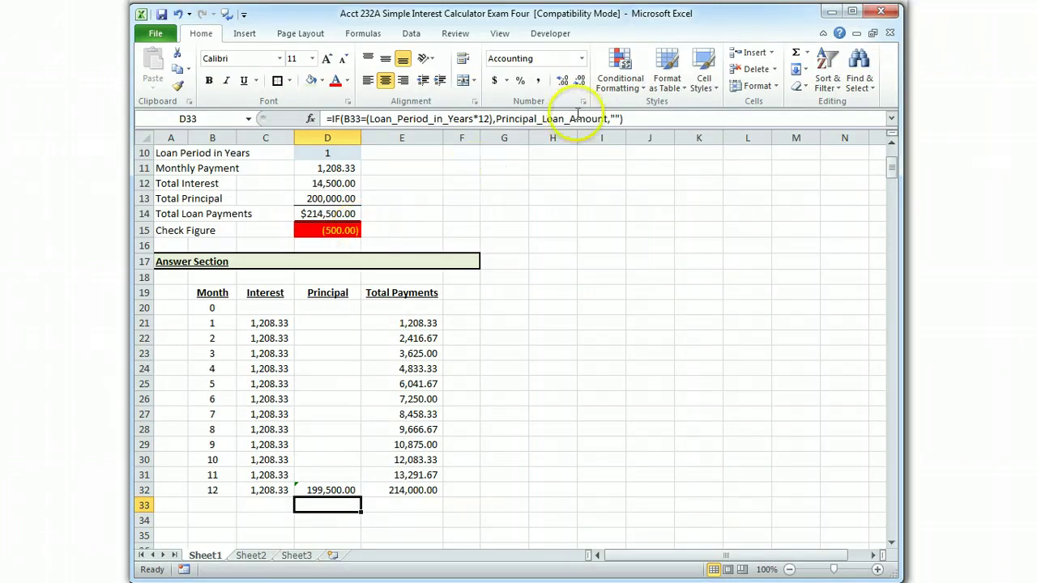
Test the Check Figure by changing the amount subtracted in the month 12 Principal formula in D32 to .005.
{"action": "left_click", "coordinate": [326, 492]}
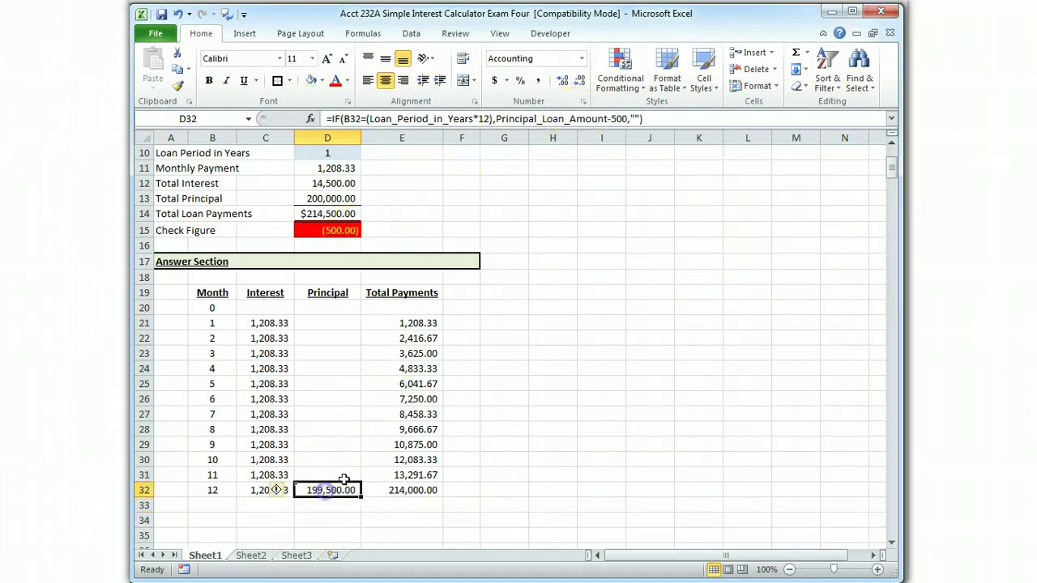
{"action": "left_click", "coordinate": [622, 119]}
{"action": "key", "text": "BackSpace"}
{"action": "key", "text": "BackSpace"}
{"action": "key", "text": "BackSpace"}
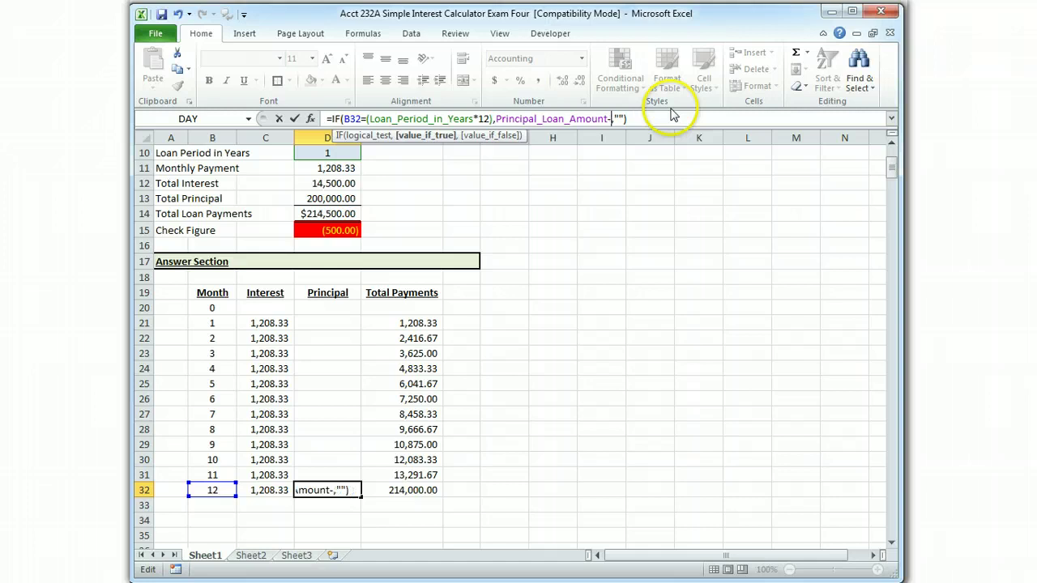
{"action": "type", "text": ".005"}
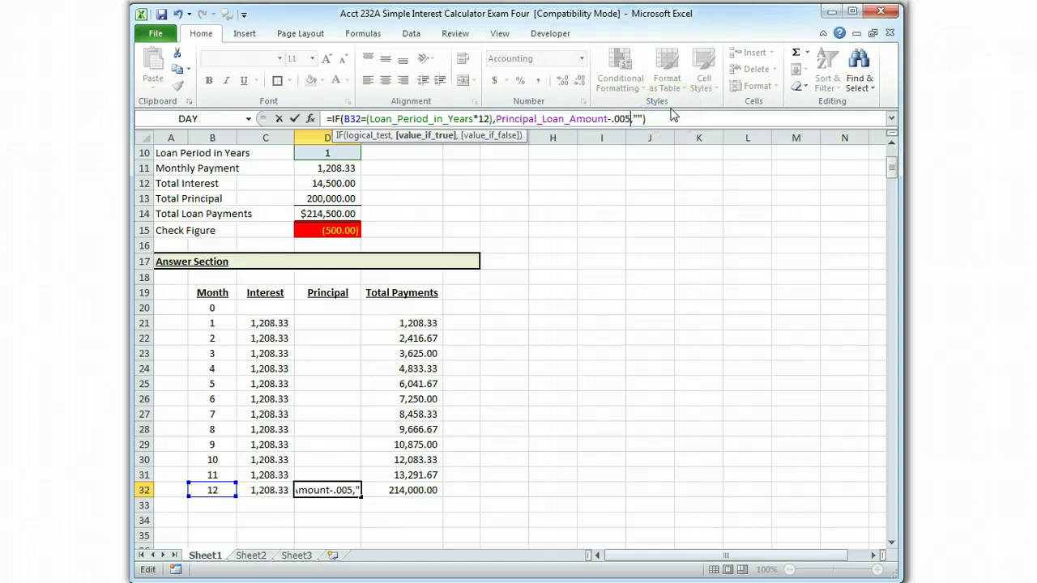
{"action": "key", "text": "Return"}
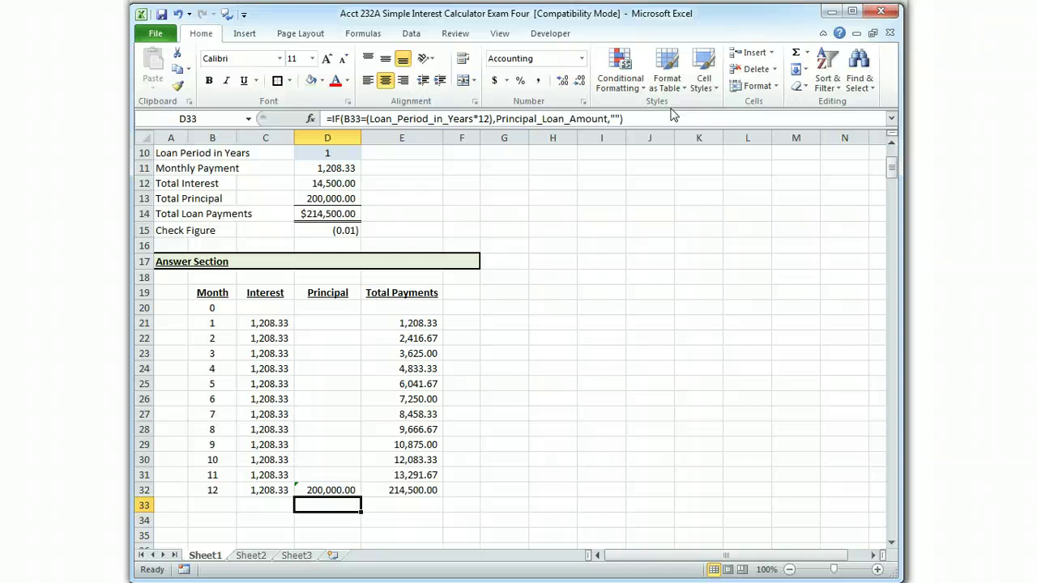
Test the Check Figure's rounding tolerance by setting the amount subtracted in D32's Principal formula to 0.004.
{"action": "key", "text": "Up"}
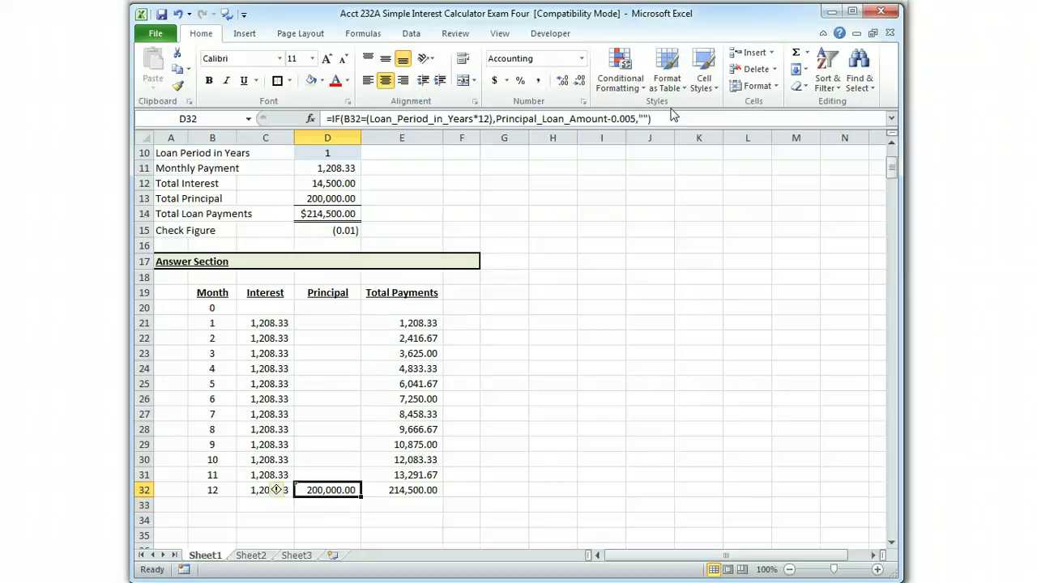
{"action": "left_click", "coordinate": [633, 119]}
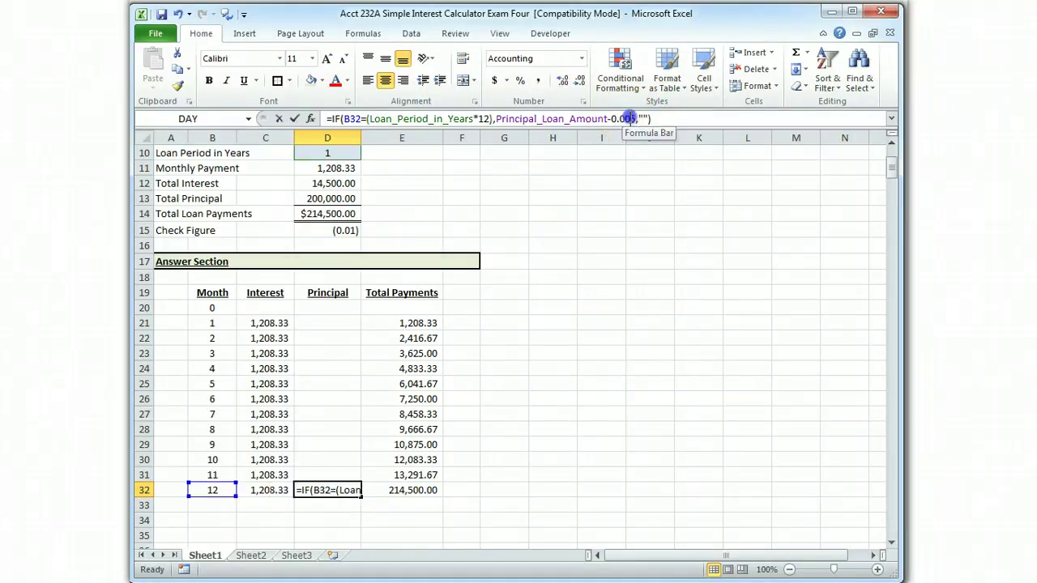
{"action": "key", "text": "BackSpace"}
{"action": "type", "text": "4"}
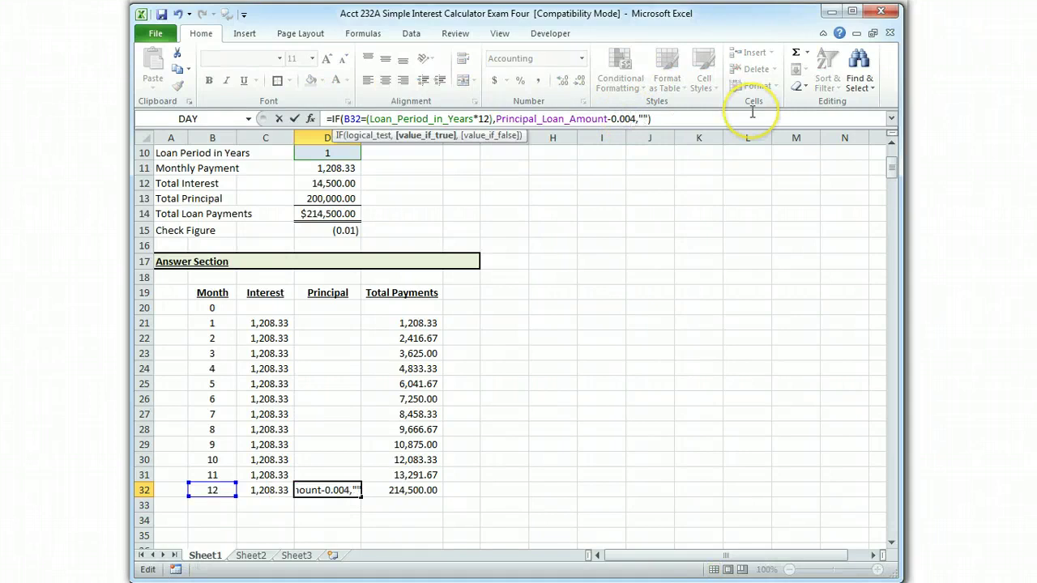
{"action": "key", "text": "Return"}
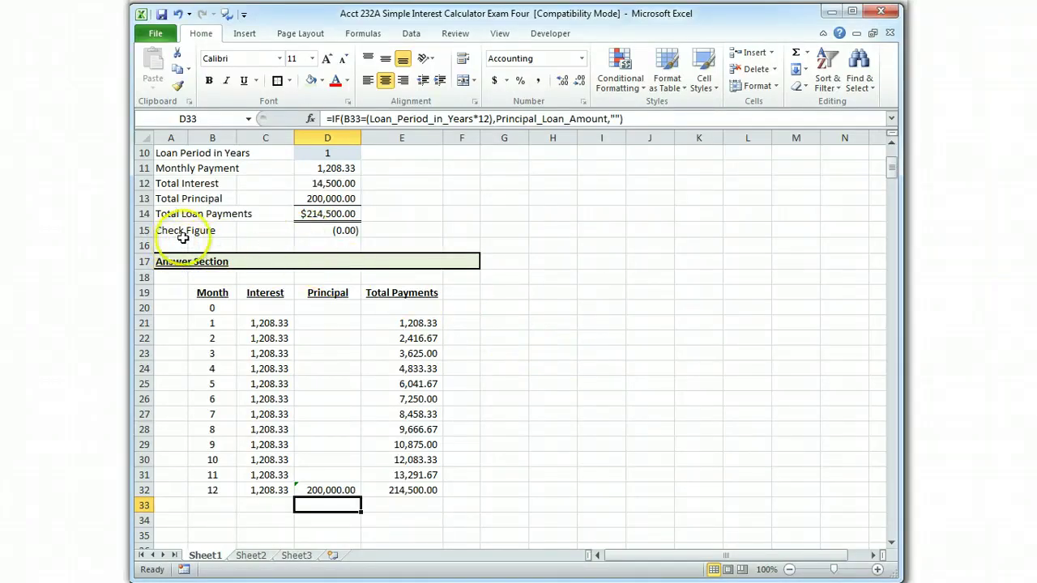
Add a comment to D15 beginning "This cell will turn red in the event that there is an error in the formula such that the".
{"action": "left_click", "coordinate": [323, 234]}
{"action": "right_click", "coordinate": [323, 234]}
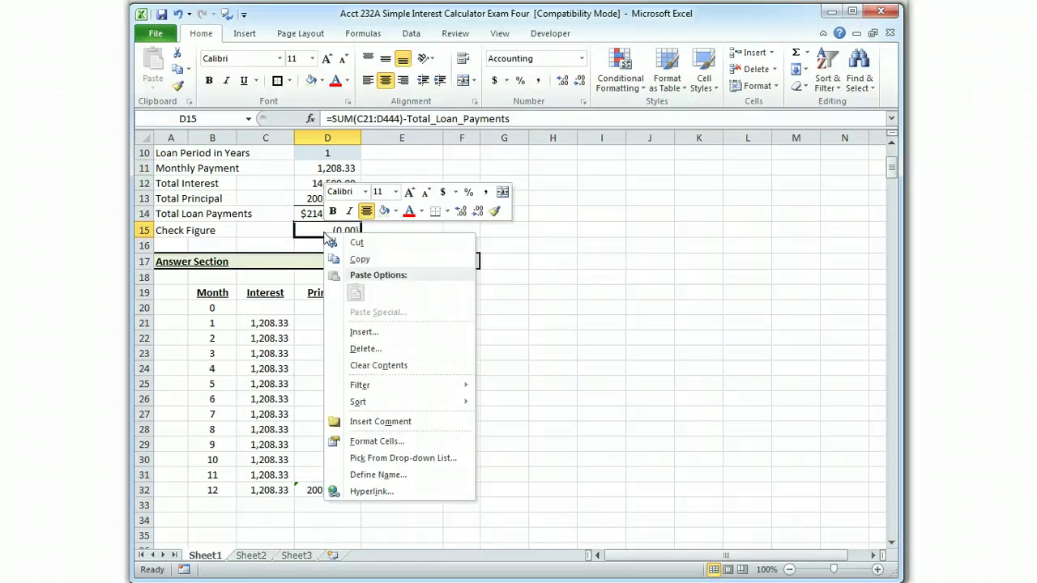
{"action": "left_click", "coordinate": [398, 424]}
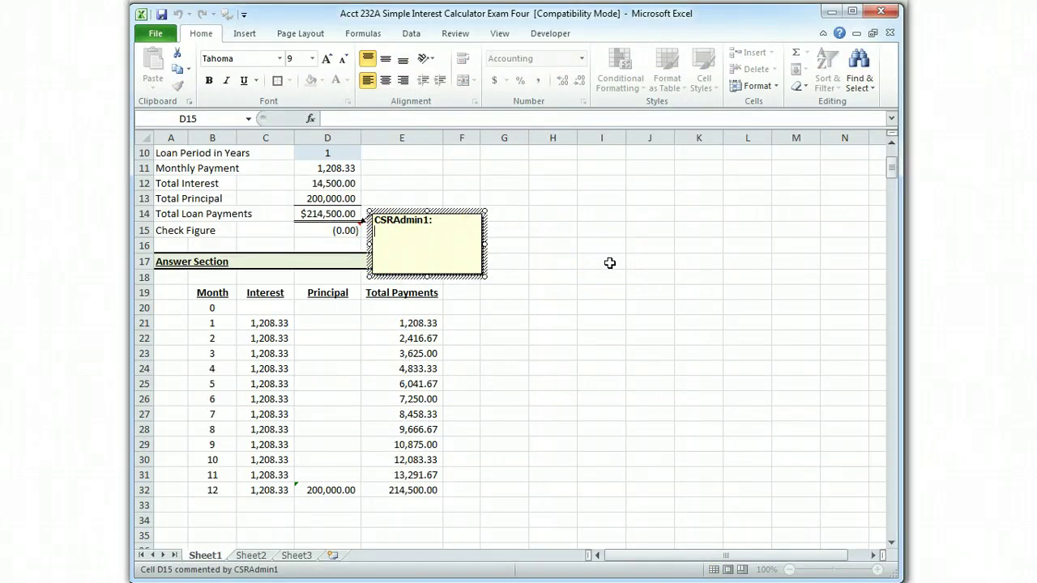
{"action": "type", "text": "This cell will turn red in the"}
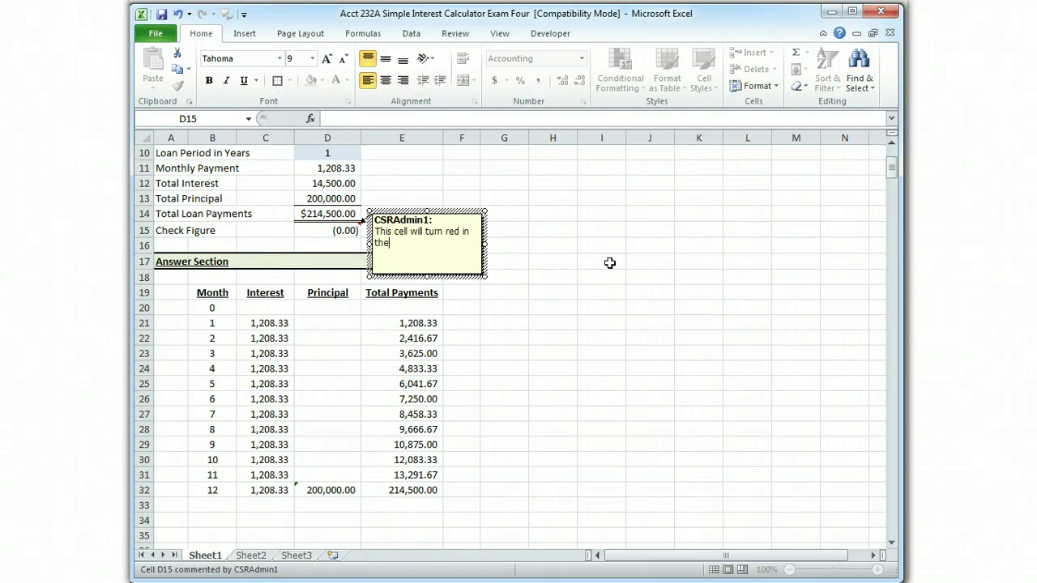
{"action": "type", "text": " event that there is an error in t"}
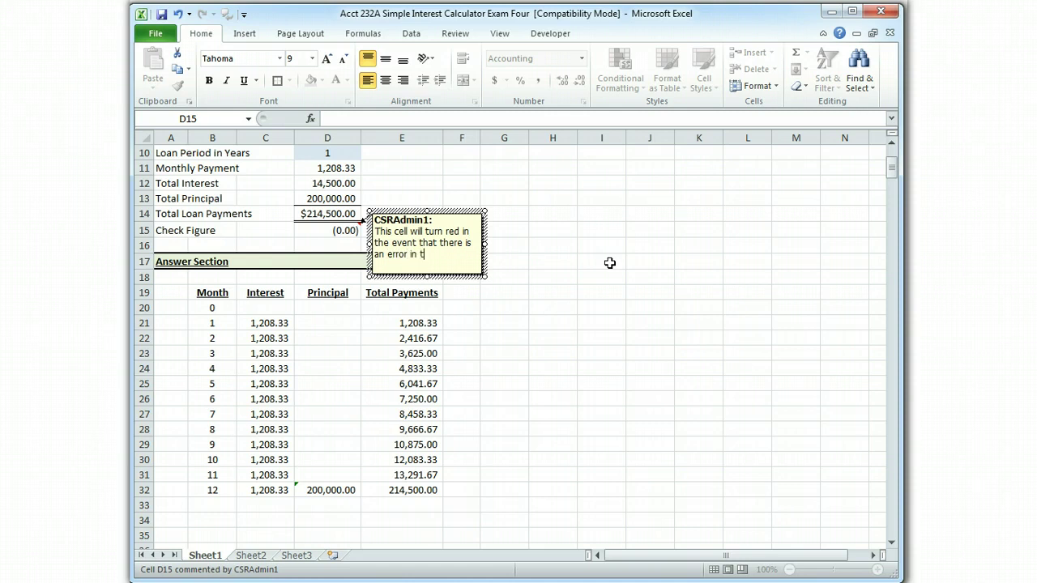
{"action": "type", "text": "he formula such that the"}
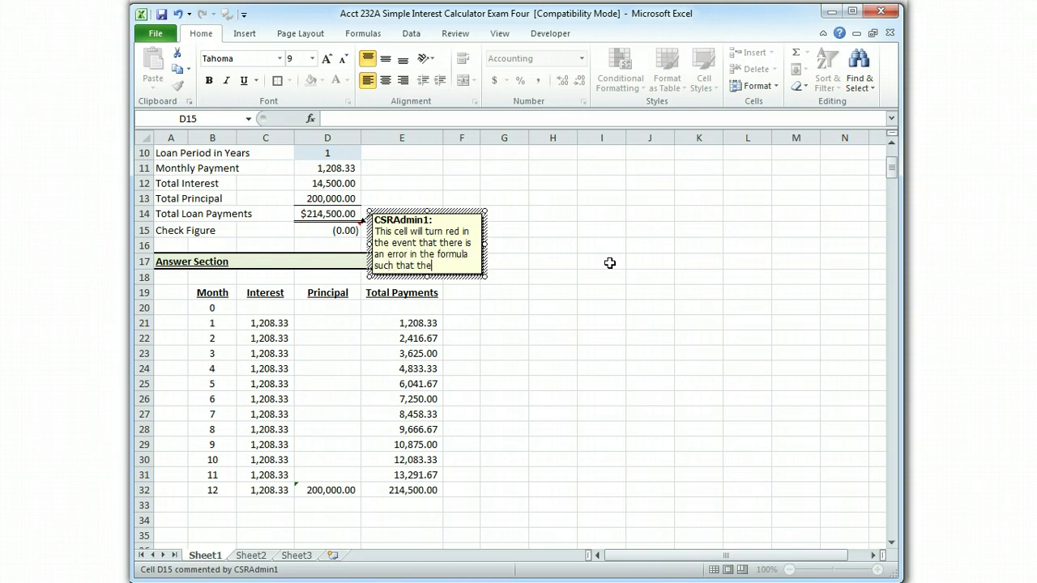
Continue the D15 comment with "total payments in the Answer Section do not equal the total payments as calculated by the Data Section".
{"action": "type", "text": " total payme"}
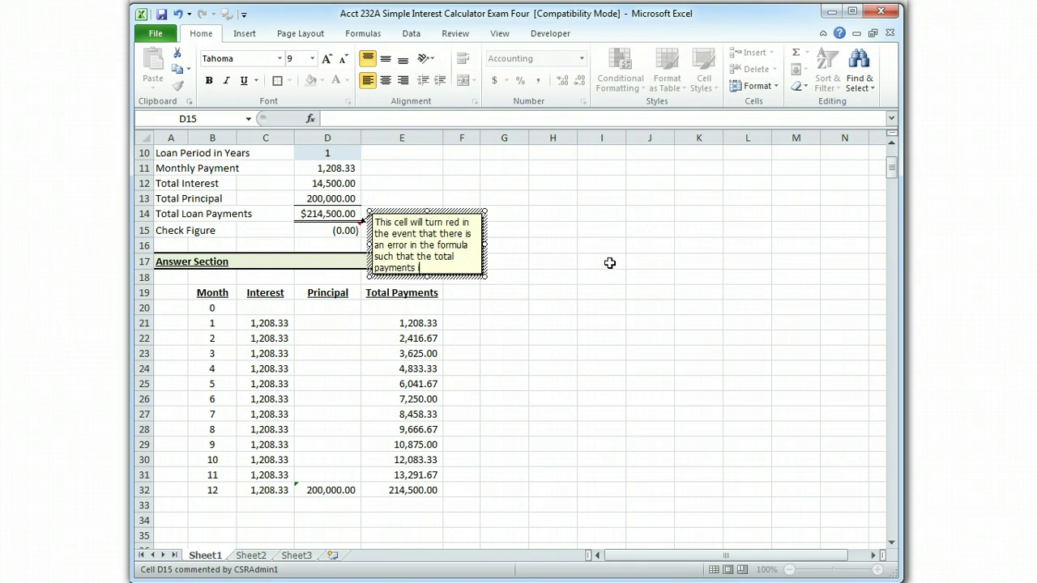
{"action": "type", "text": "nts in the Answer Section do not"}
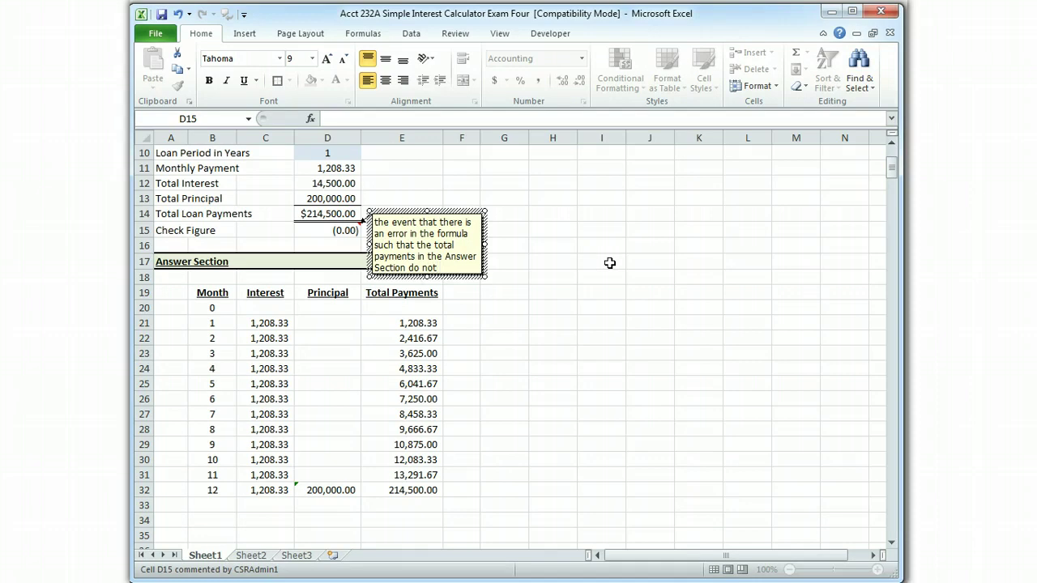
{"action": "type", "text": " equal the tot"}
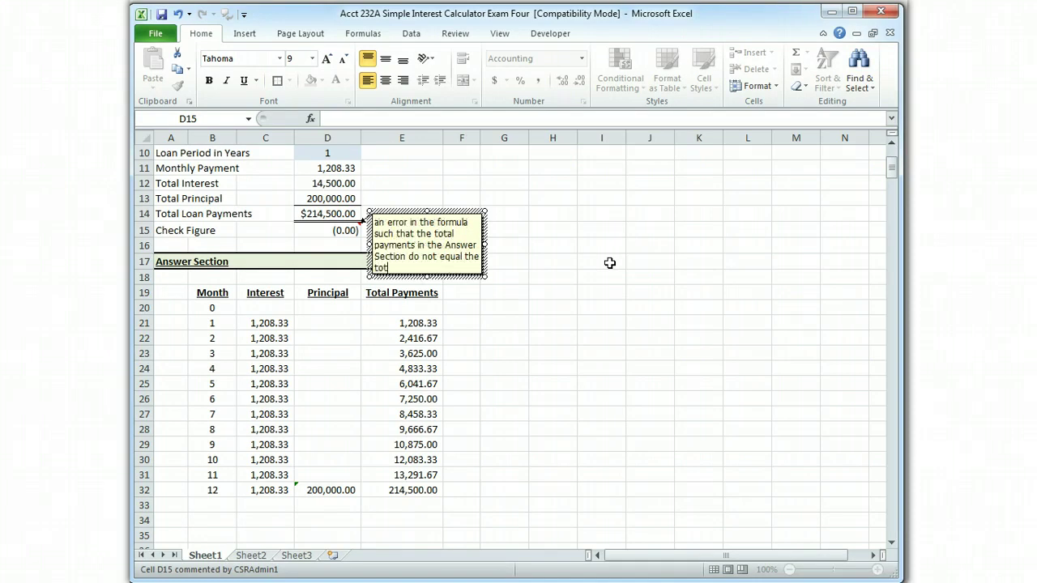
{"action": "type", "text": "al payme"}
{"action": "type", "text": "nts as caluculated by the Dat"}
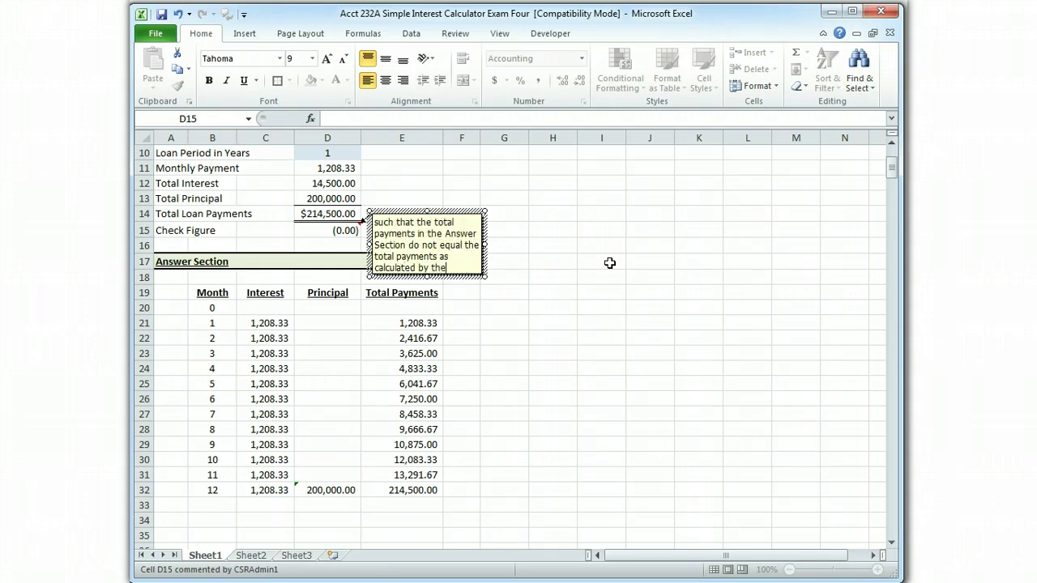
{"action": "type", "text": "a Section"}
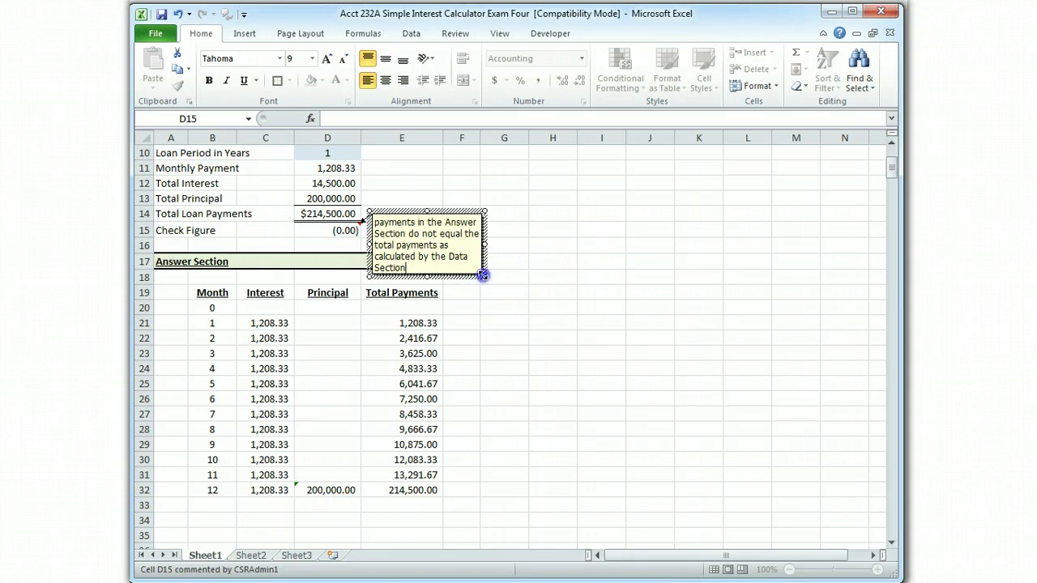
Resize the comment box on the Check Figure cell D15 so that its whole text fits, and finish editing it.
{"action": "left_click_drag", "start_coordinate": [485, 276], "coordinate": [535, 302]}
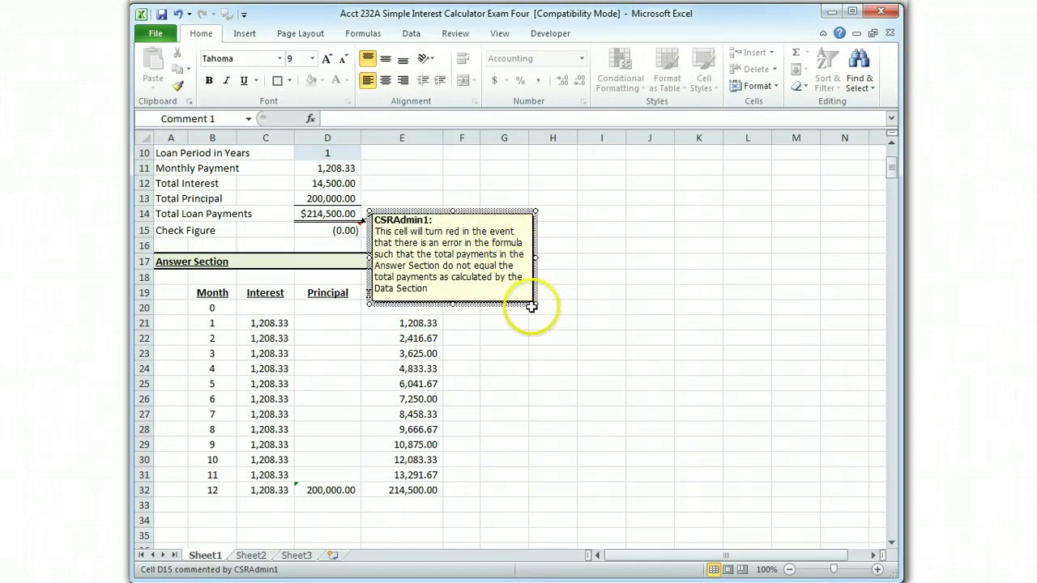
{"action": "left_click_drag", "start_coordinate": [532, 301], "coordinate": [480, 269]}
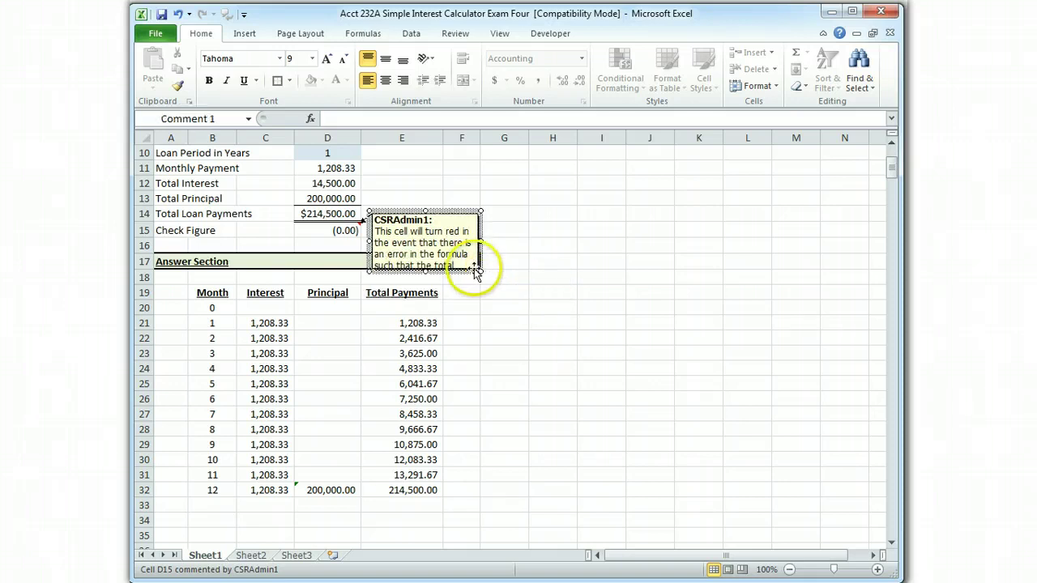
{"action": "left_click_drag", "start_coordinate": [481, 270], "coordinate": [510, 310]}
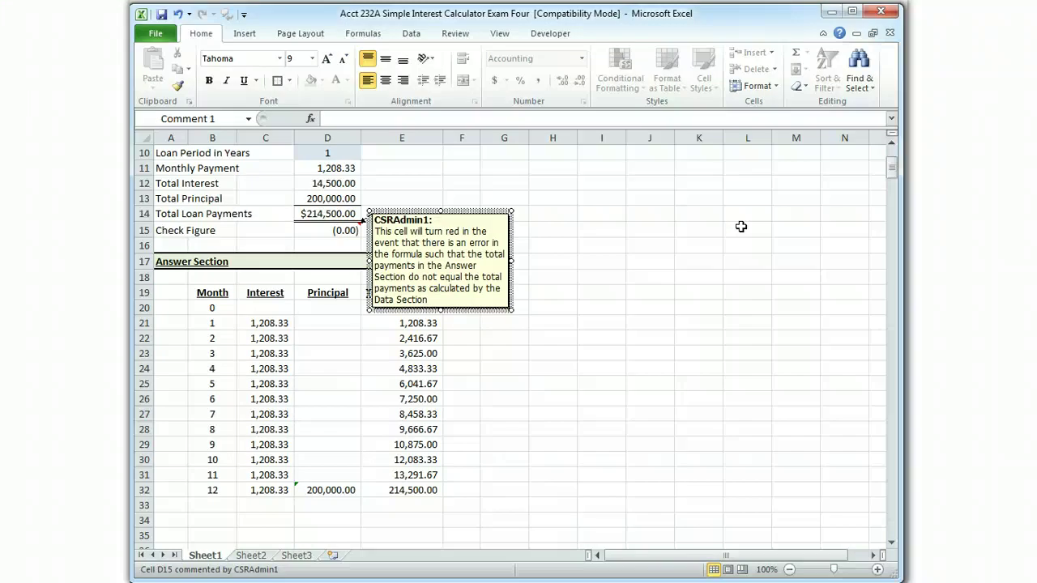
{"action": "left_click", "coordinate": [502, 183]}
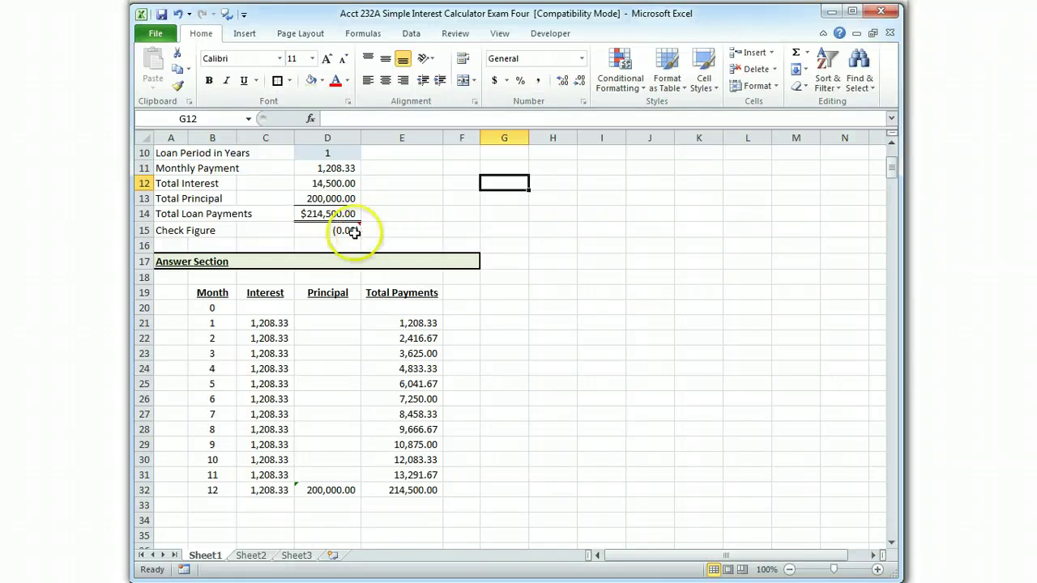
Reopen the D15 comment for editing and move its box up and slightly right, clear of the Answer Section table.
{"action": "mouse_move", "coordinate": [312, 231]}
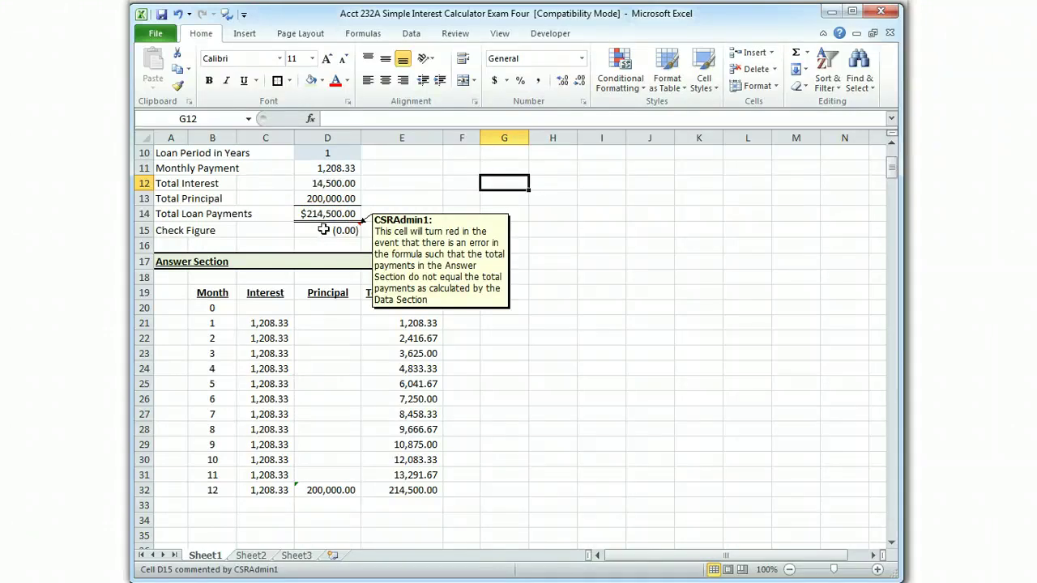
{"action": "right_click", "coordinate": [321, 231]}
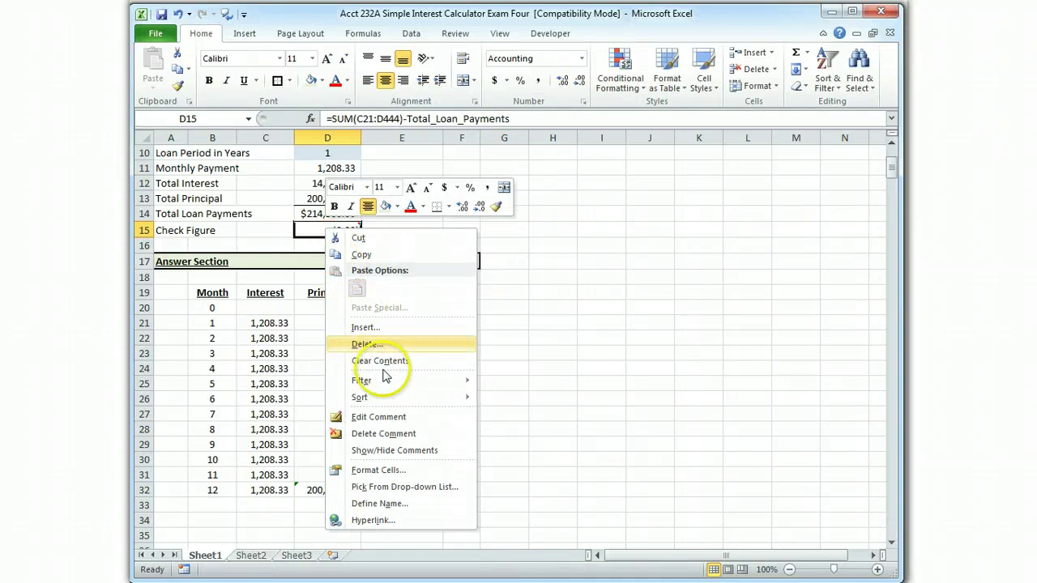
{"action": "left_click", "coordinate": [381, 417]}
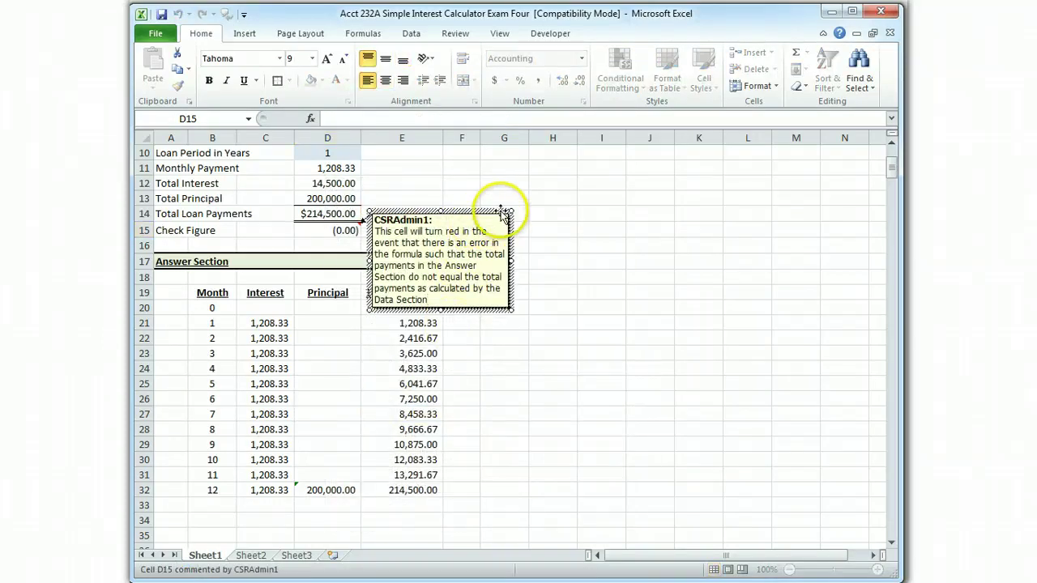
{"action": "left_click_drag", "start_coordinate": [500, 210], "coordinate": [518, 148]}
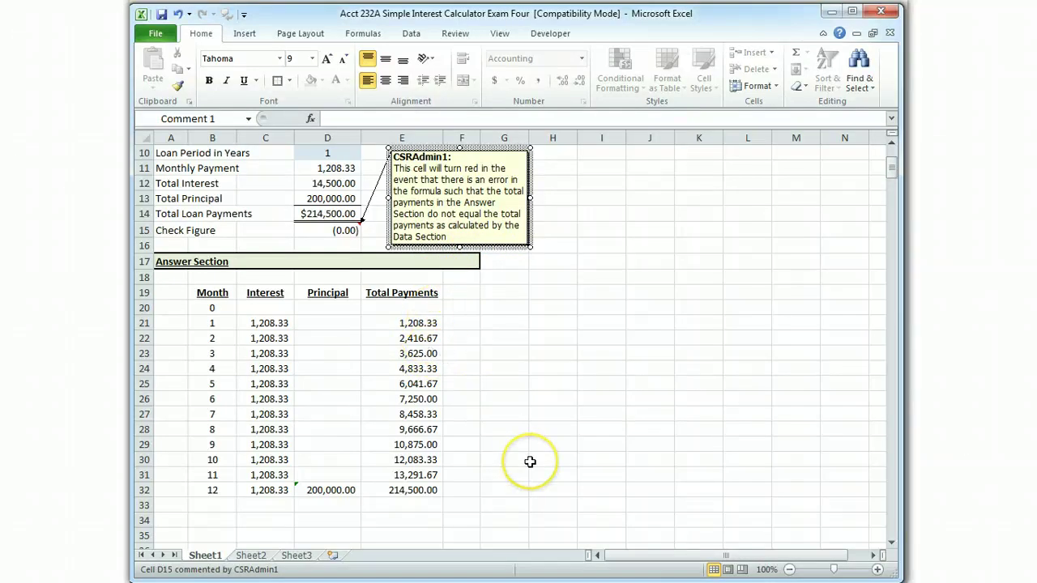
{"action": "scroll", "coordinate": [654, 416], "scroll_direction": "up", "scroll_amount": 3}
{"action": "left_click", "coordinate": [662, 388]}
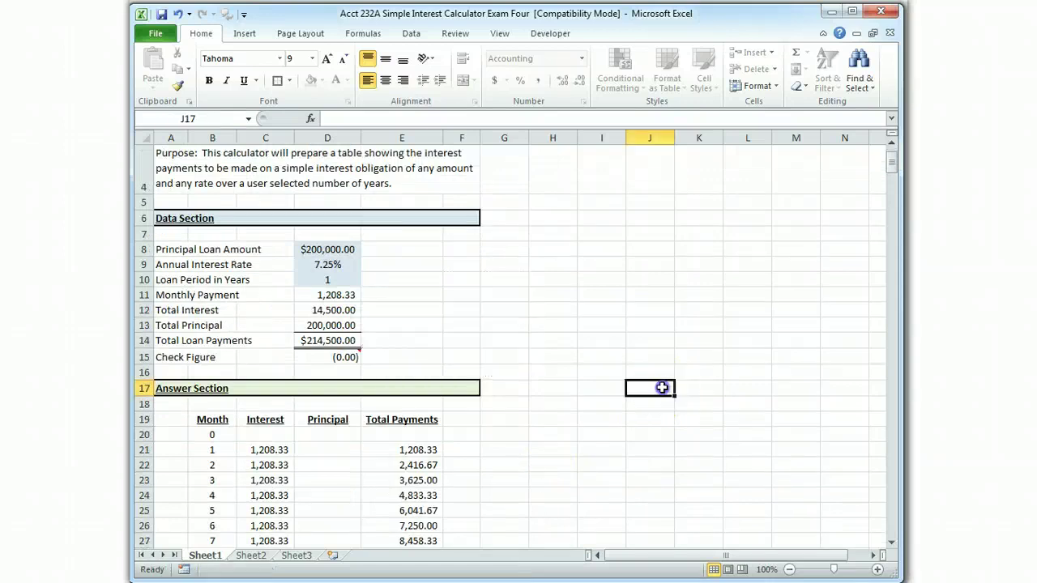
Set the Loan Period in Years to 30 and check the payment table down to its final month.
{"action": "scroll", "coordinate": [510, 420], "scroll_direction": "down", "scroll_amount": 2}
{"action": "scroll", "coordinate": [512, 417], "scroll_direction": "up", "scroll_amount": 2}
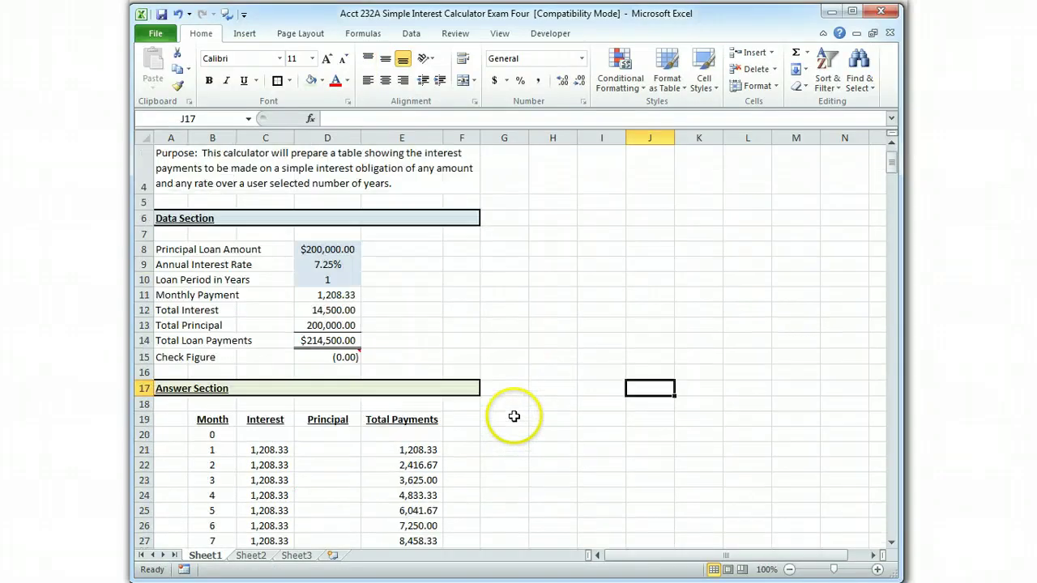
{"action": "scroll", "coordinate": [513, 417], "scroll_direction": "up", "scroll_amount": 1}
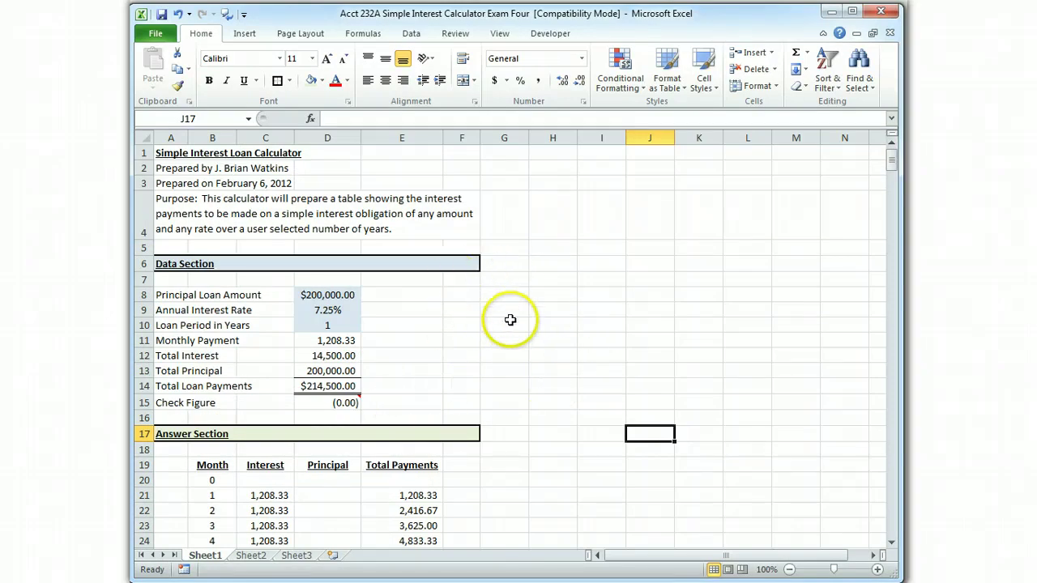
{"action": "left_click", "coordinate": [332, 325]}
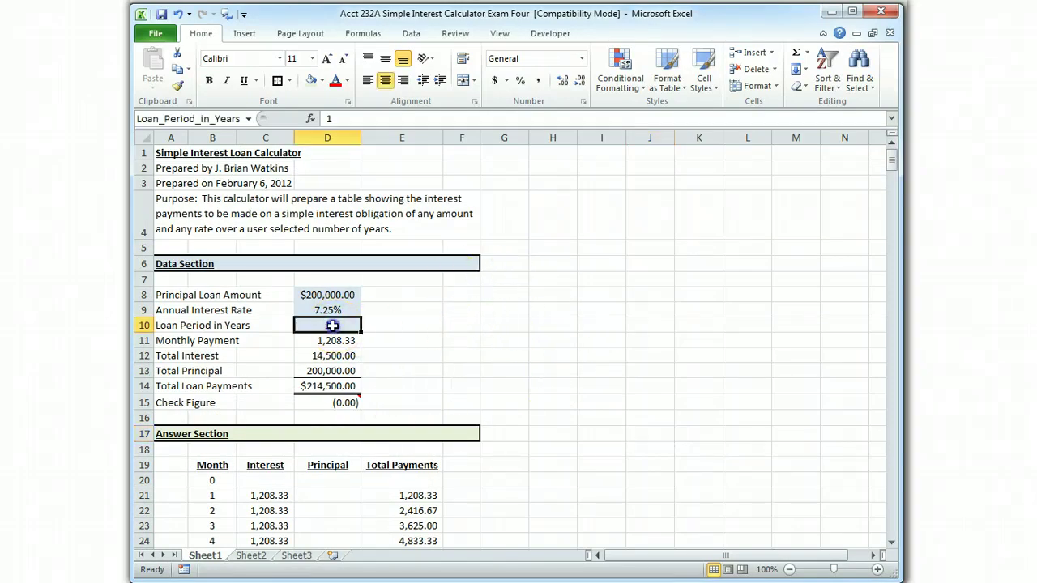
{"action": "type", "text": "30"}
{"action": "key", "text": "Return"}
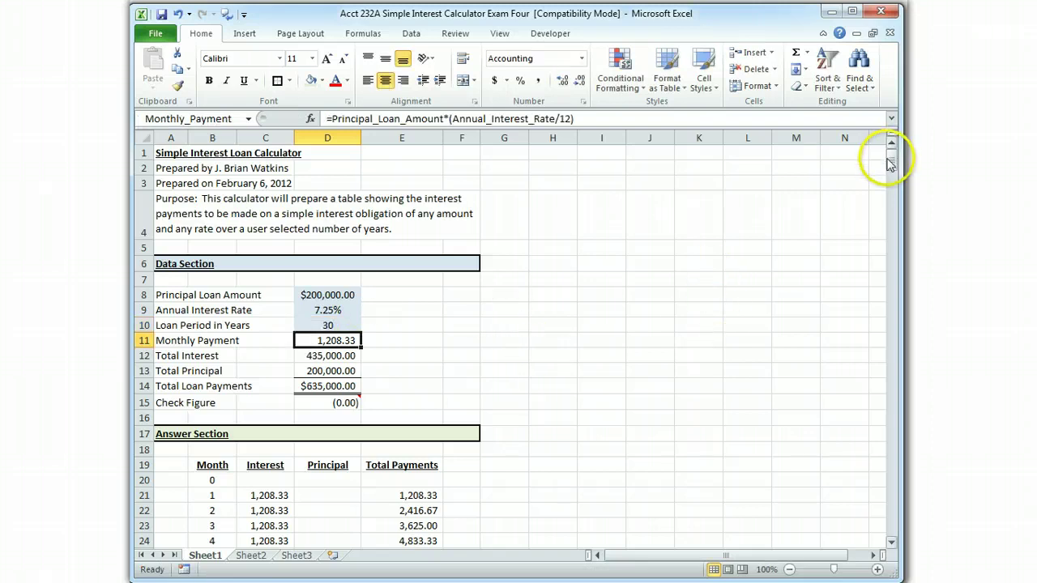
{"action": "left_click_drag", "start_coordinate": [891, 160], "coordinate": [873, 478]}
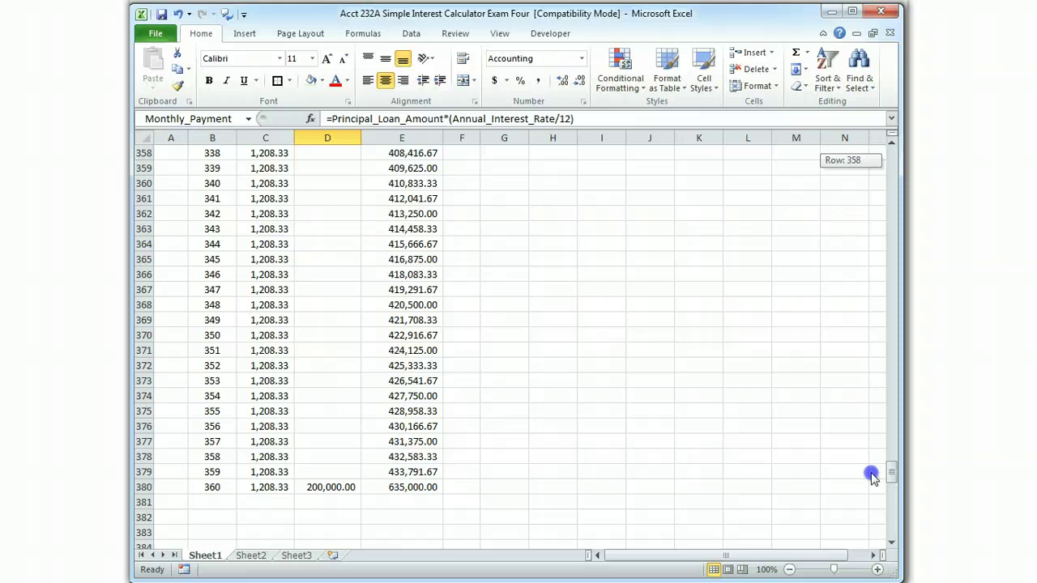
{"action": "left_click_drag", "start_coordinate": [873, 478], "coordinate": [881, 148]}
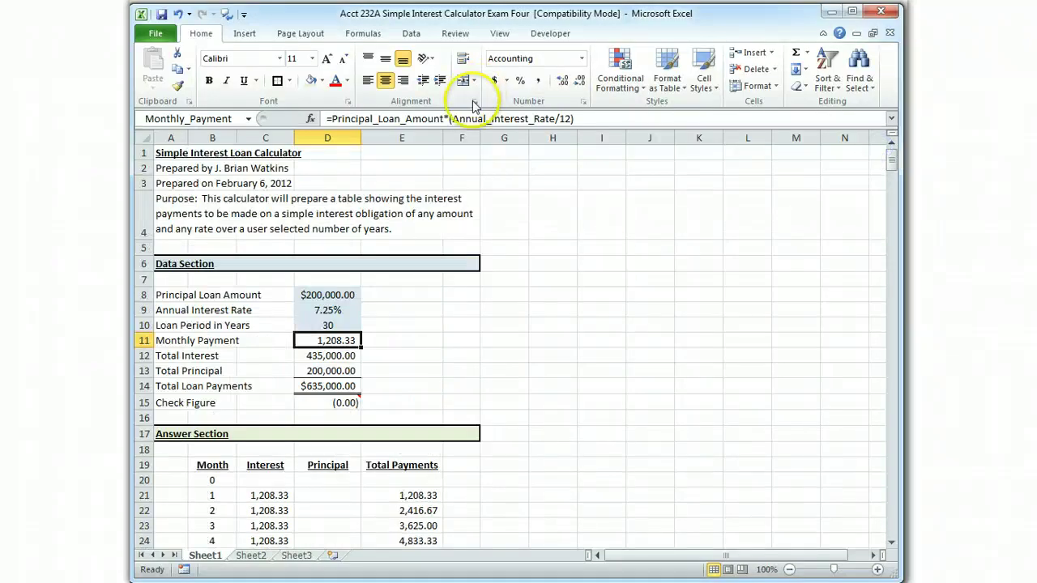
Review the workbook's defined names and the cells they refer to in the Name Manager.
{"action": "left_click", "coordinate": [413, 33]}
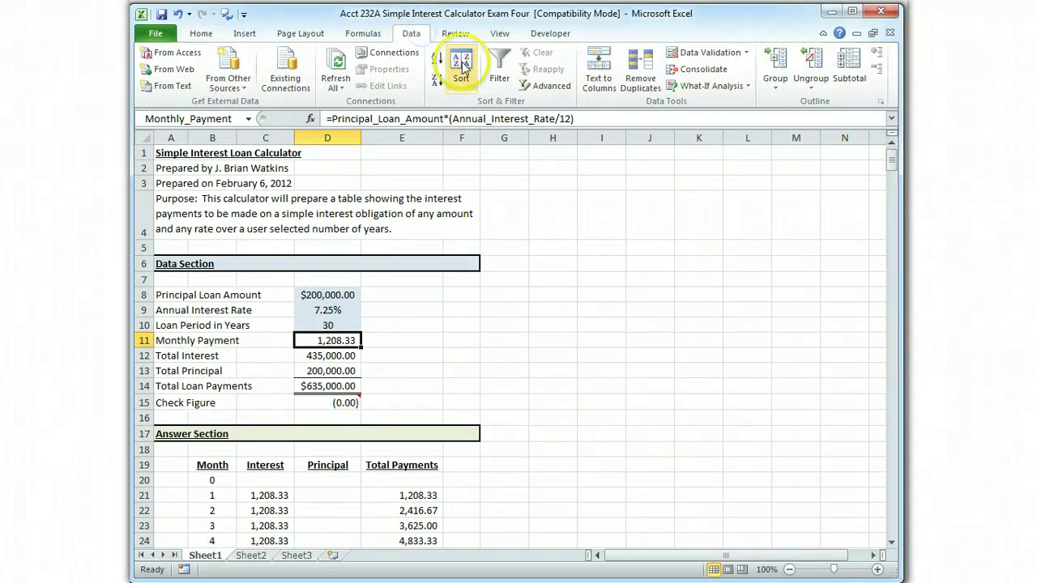
{"action": "left_click", "coordinate": [375, 34]}
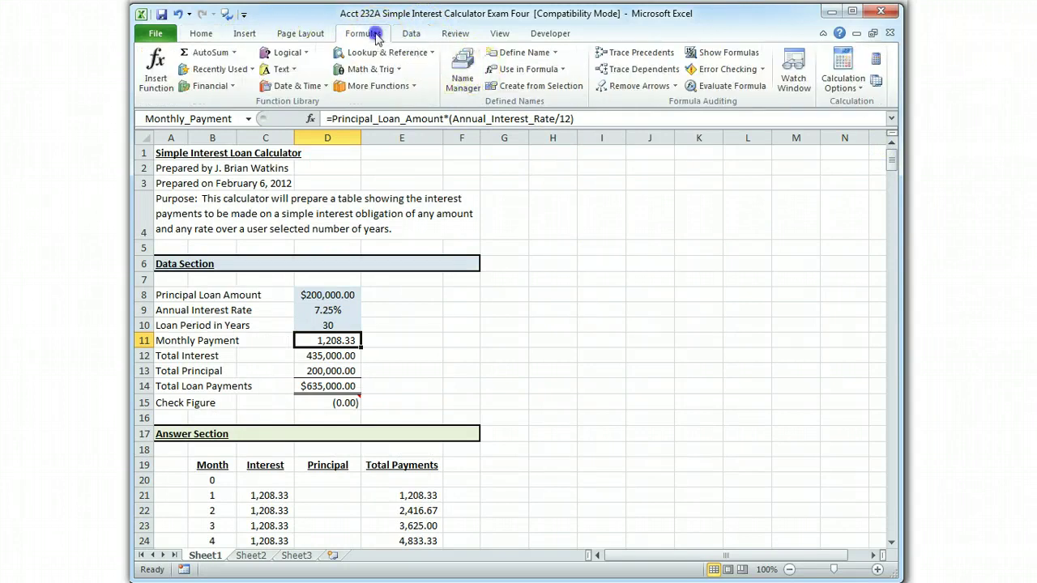
{"action": "left_click", "coordinate": [463, 70]}
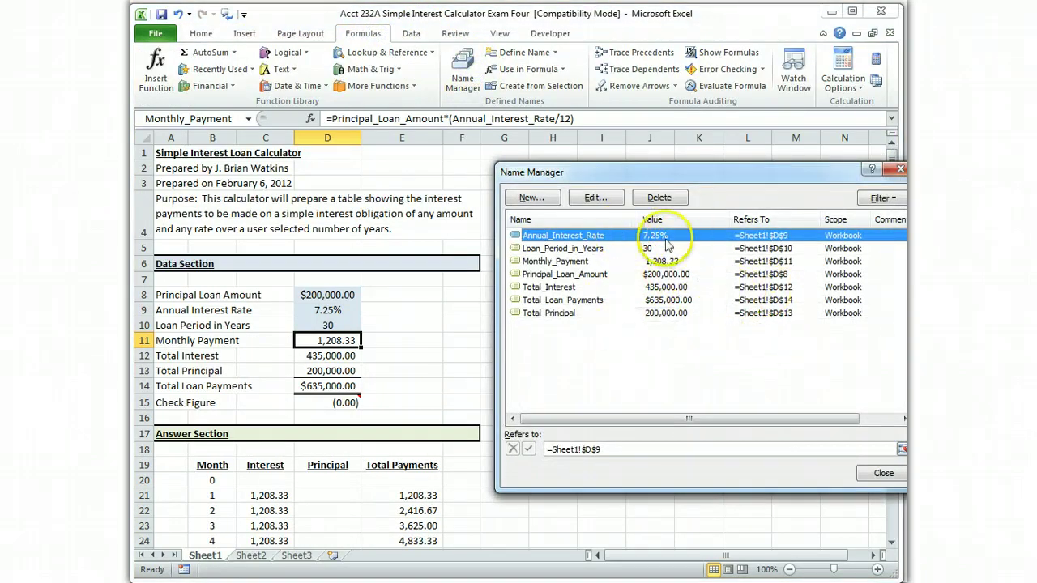
{"action": "left_click_drag", "start_coordinate": [761, 174], "coordinate": [697, 172]}
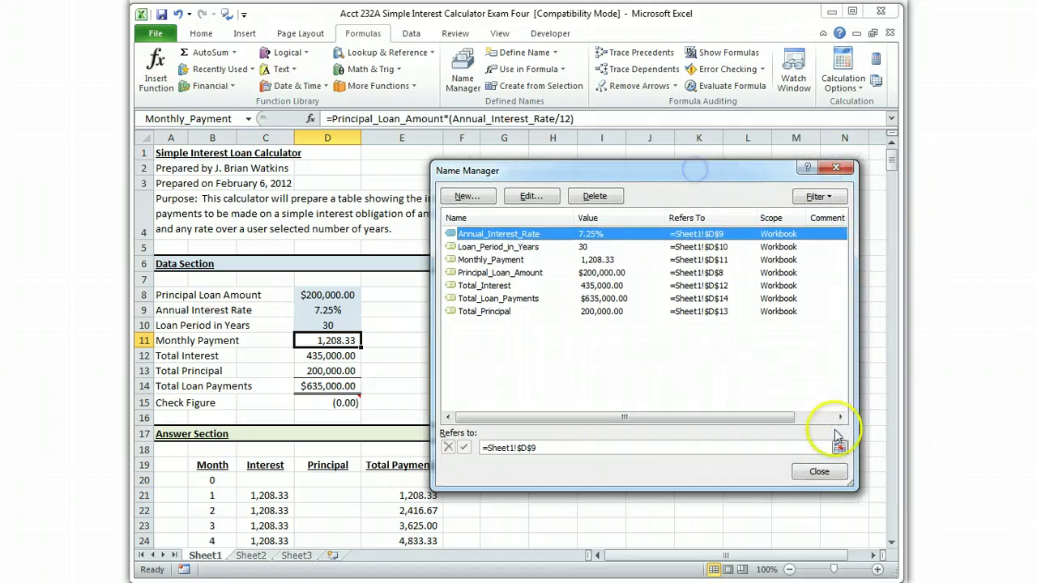
{"action": "left_click", "coordinate": [819, 472]}
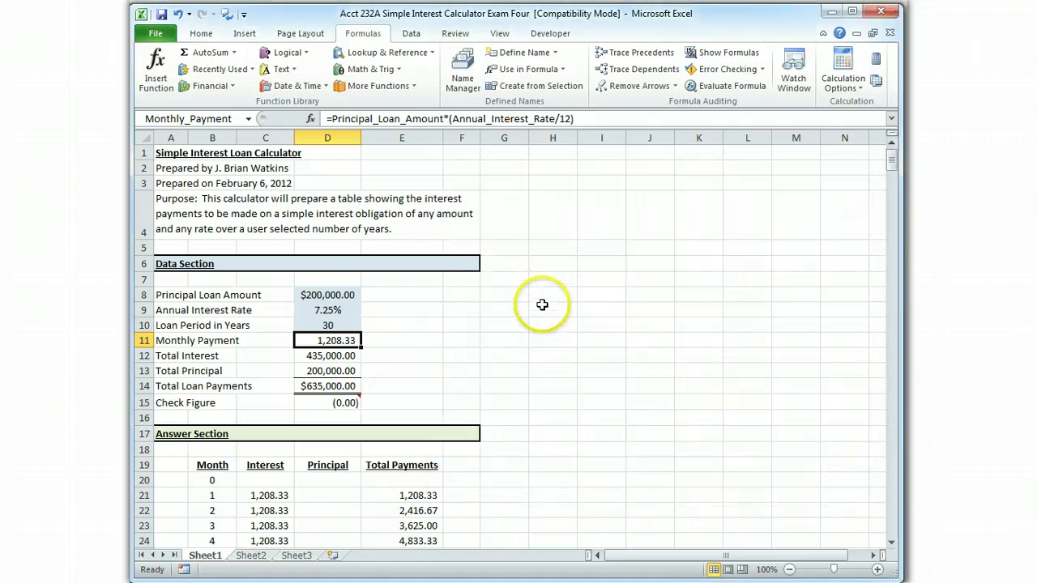
Display the worksheet's formulas to review the Data Section and the payment table, and switch back to showing values.
{"action": "scroll", "coordinate": [597, 336], "scroll_direction": "down", "scroll_amount": 1}
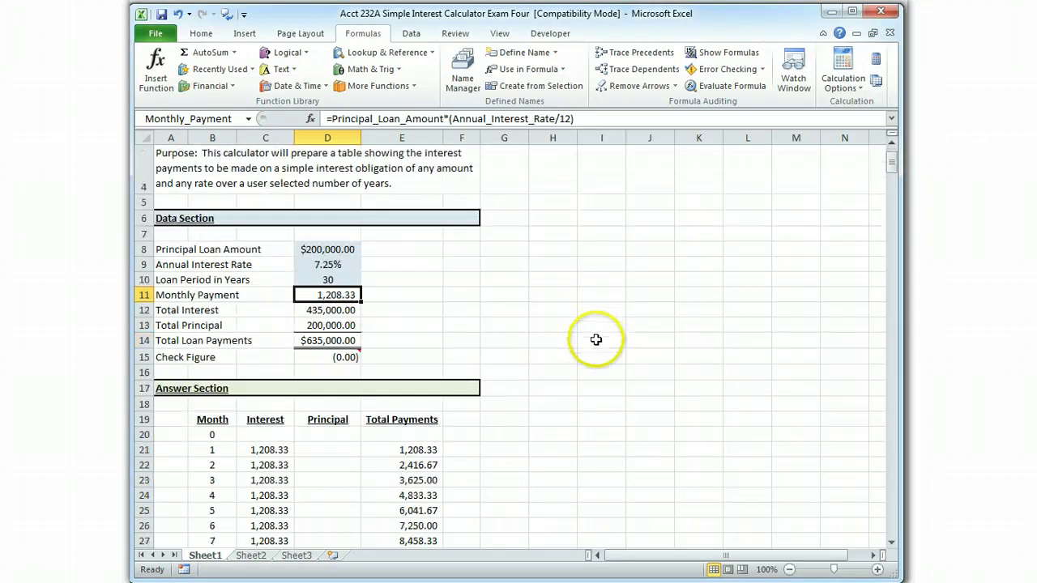
{"action": "scroll", "coordinate": [596, 338], "scroll_direction": "up", "scroll_amount": 1}
{"action": "key", "text": "ctrl+grave"}
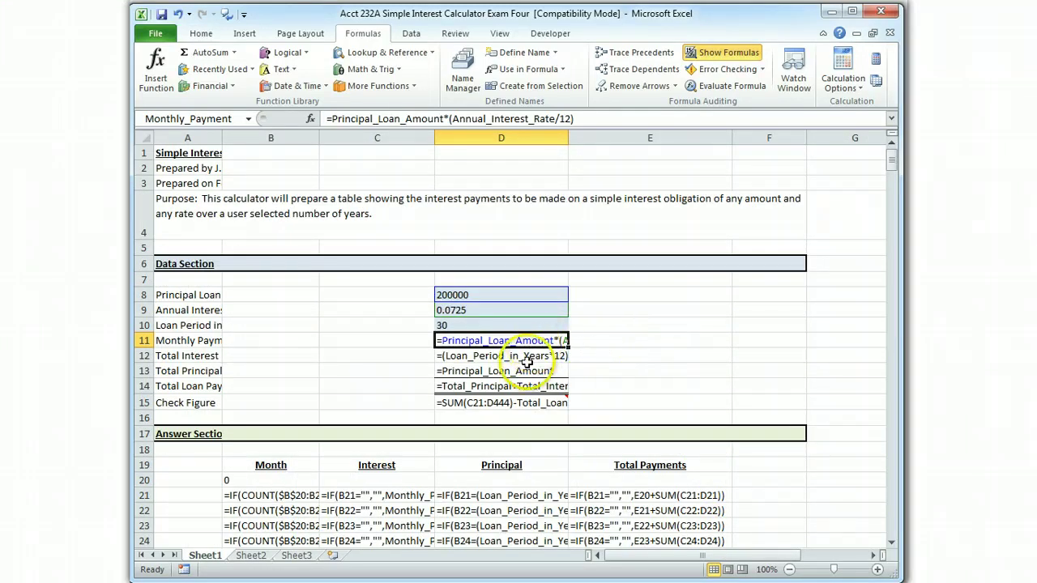
{"action": "scroll", "coordinate": [583, 462], "scroll_direction": "down", "scroll_amount": 1}
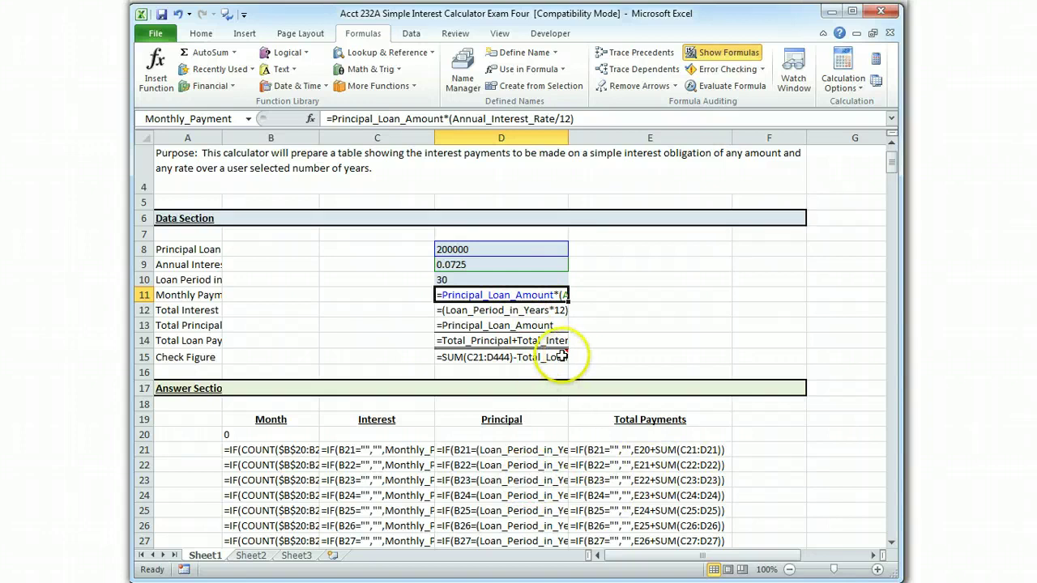
{"action": "mouse_move", "coordinate": [548, 358]}
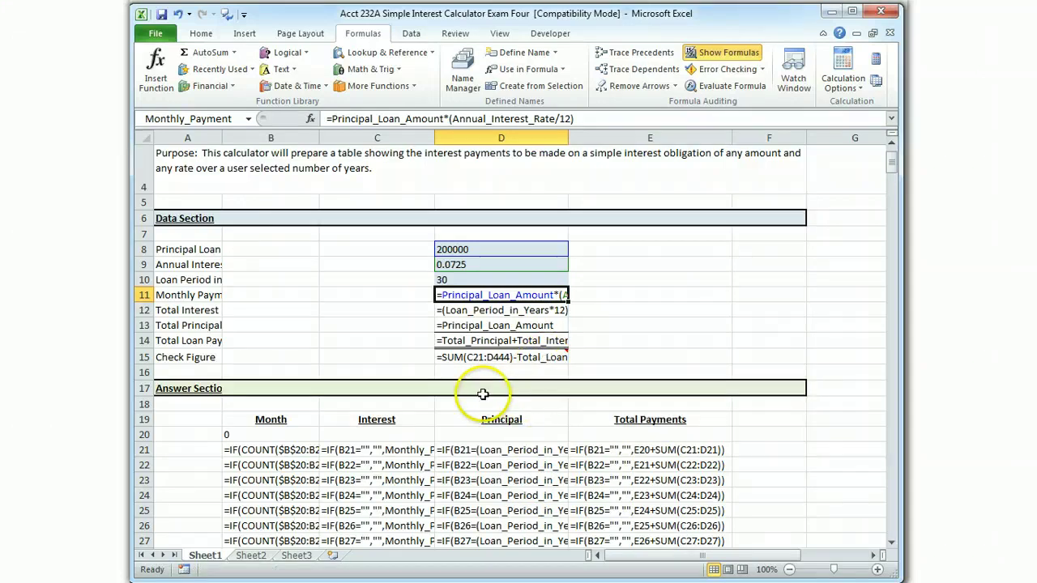
{"action": "key", "text": "ctrl+grave"}
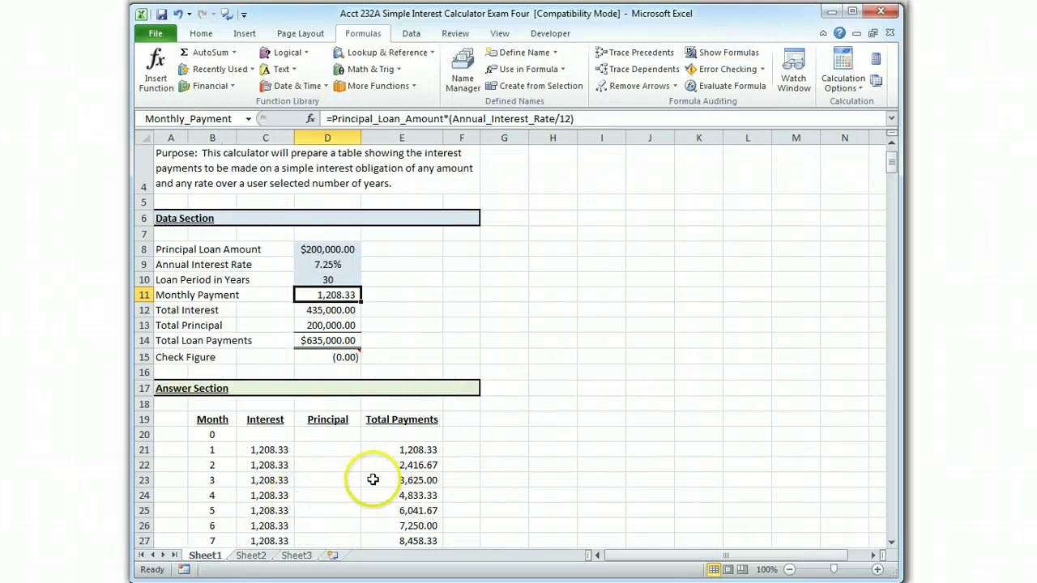
Replace the inconsistent Principal formula in D32 with a copy of the formula from D31.
{"action": "scroll", "coordinate": [206, 472], "scroll_direction": "down", "scroll_amount": 3}
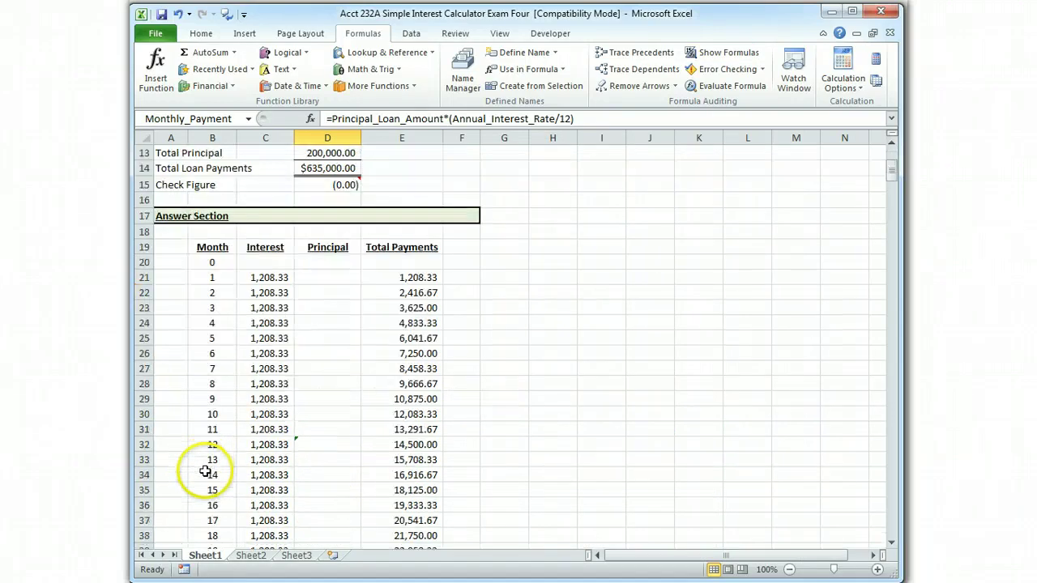
{"action": "scroll", "coordinate": [206, 471], "scroll_direction": "up", "scroll_amount": 1}
{"action": "scroll", "coordinate": [209, 470], "scroll_direction": "down", "scroll_amount": 2}
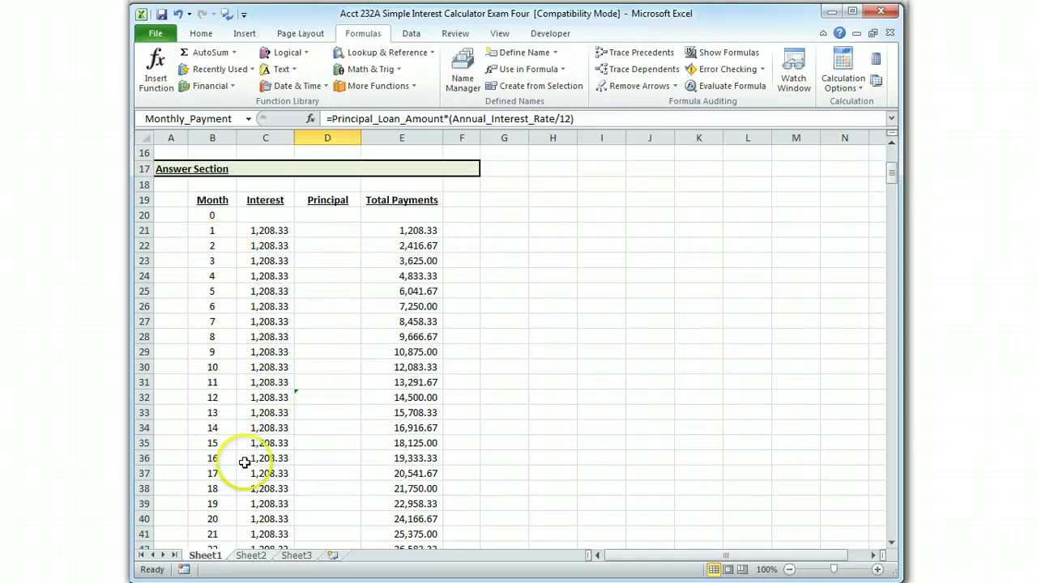
{"action": "left_click", "coordinate": [312, 396]}
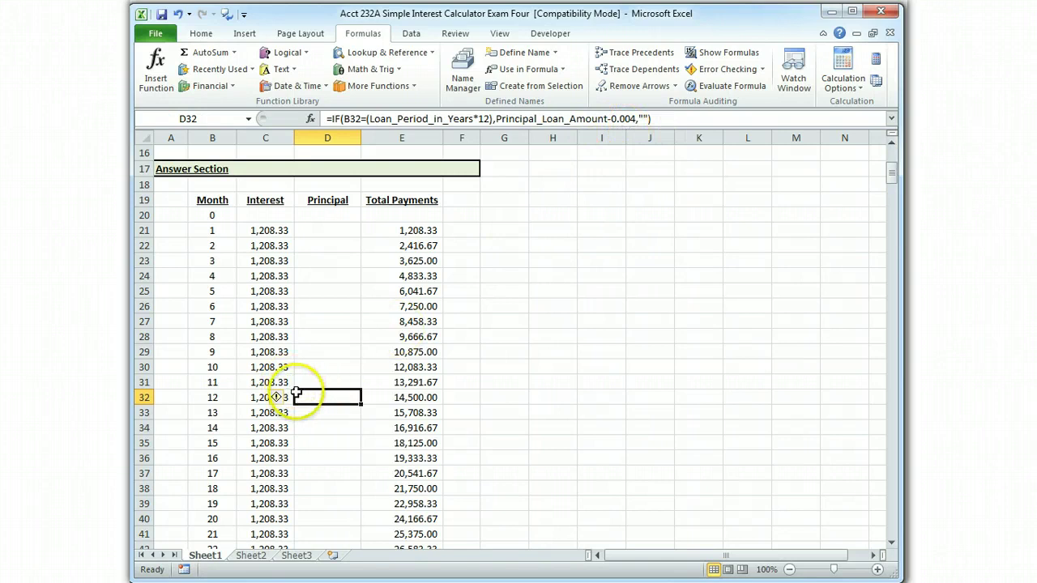
{"action": "mouse_move", "coordinate": [276, 399]}
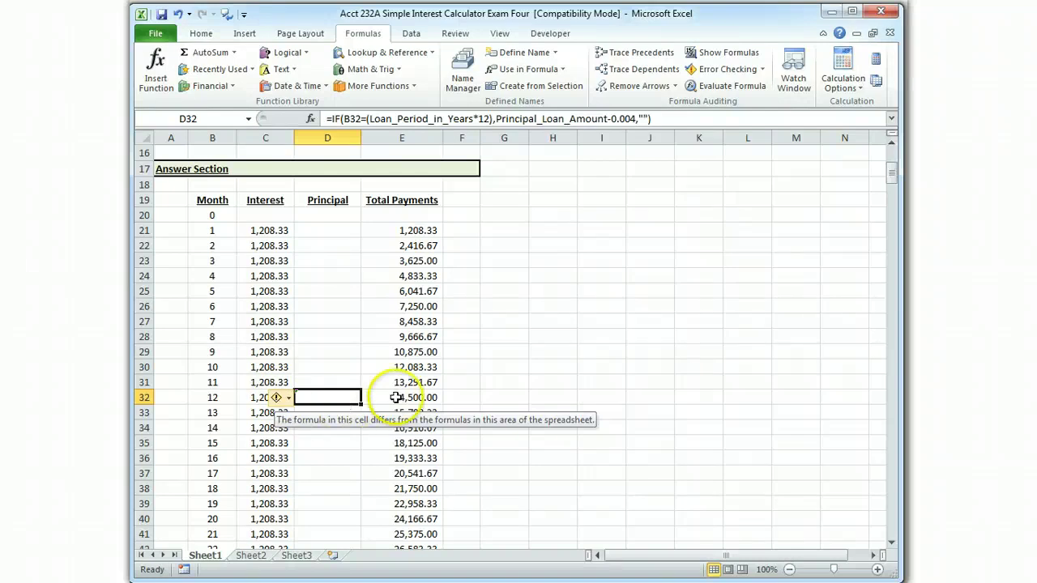
{"action": "left_click", "coordinate": [301, 383]}
{"action": "key", "text": "ctrl+c"}
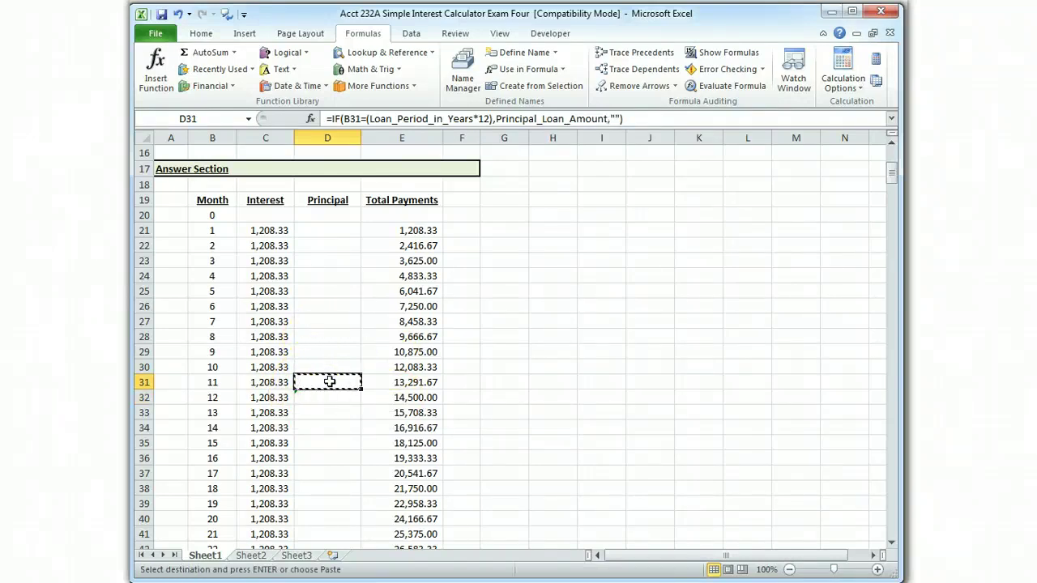
{"action": "left_click", "coordinate": [328, 396]}
{"action": "key", "text": "ctrl+v"}
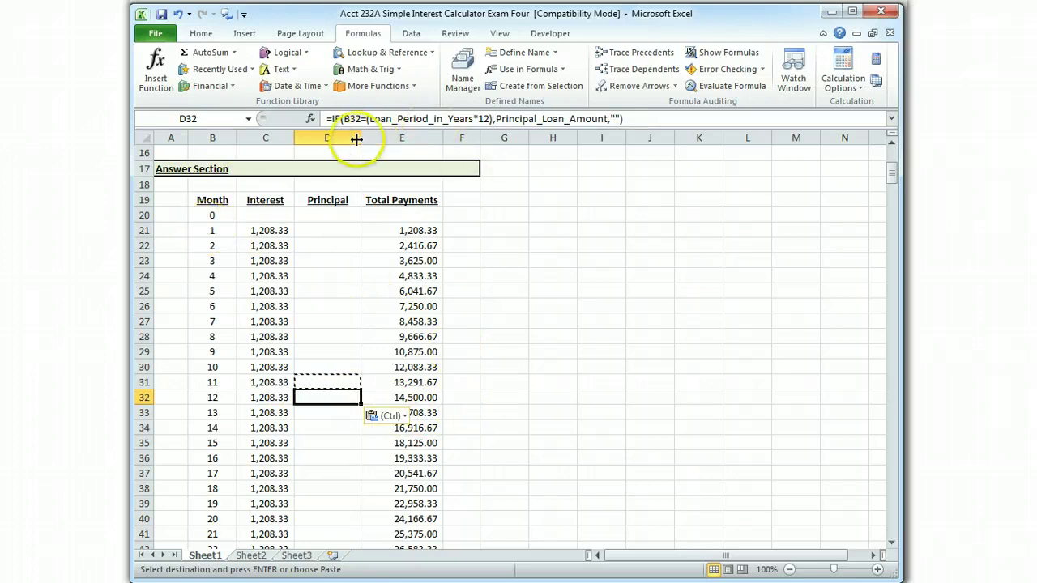
Inspect the IF formula in D32 without changing it, and check the Principal formulas in the rows below.
{"action": "left_click", "coordinate": [344, 119]}
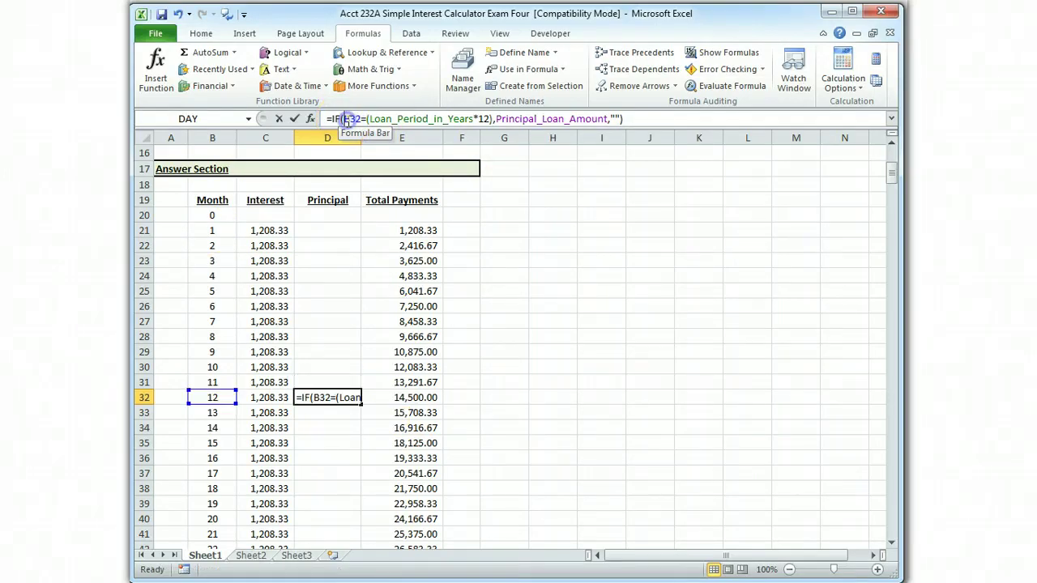
{"action": "left_click", "coordinate": [345, 119]}
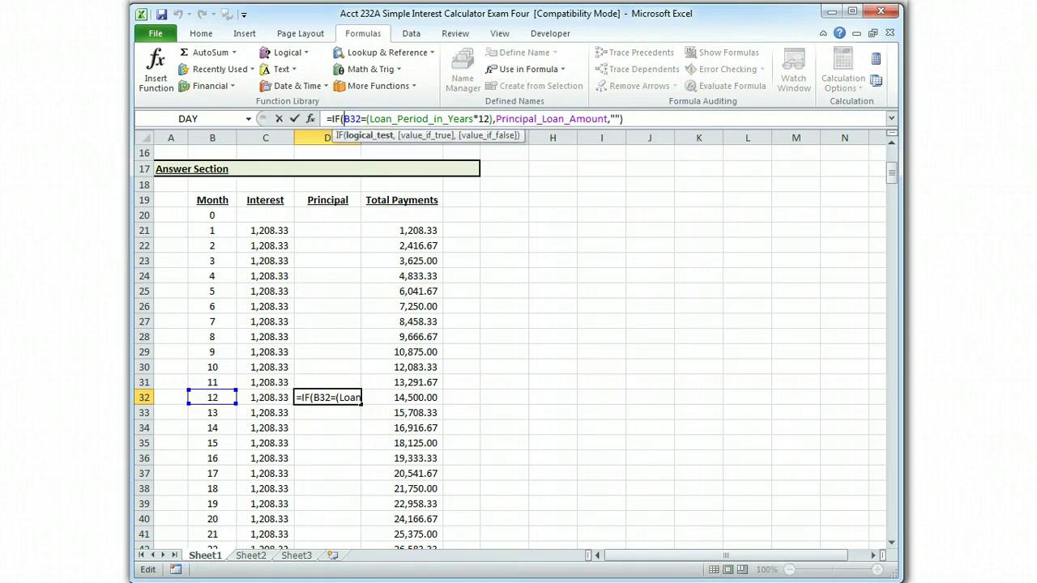
{"action": "key", "text": "End"}
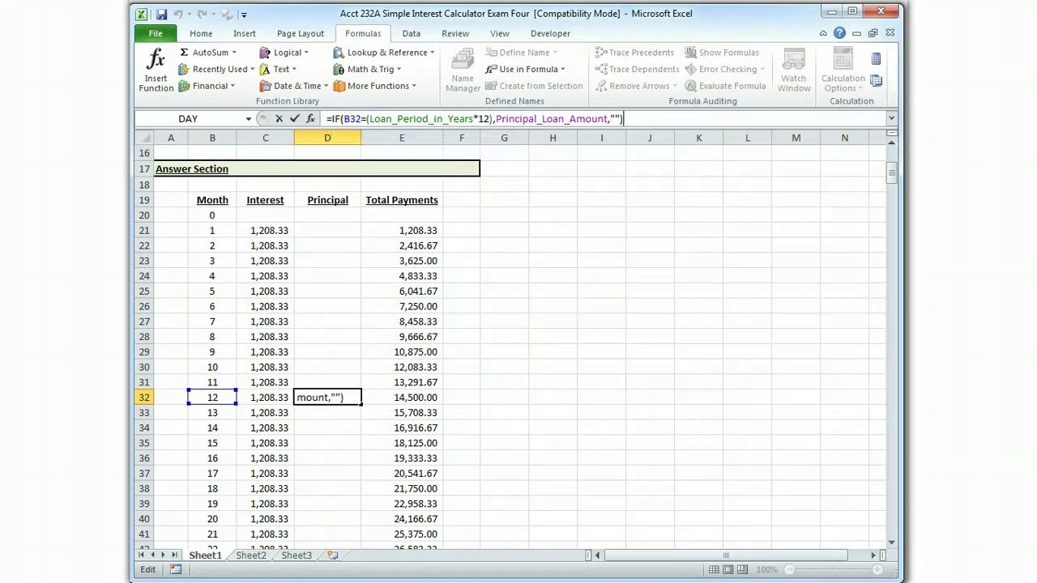
{"action": "key", "text": "Escape"}
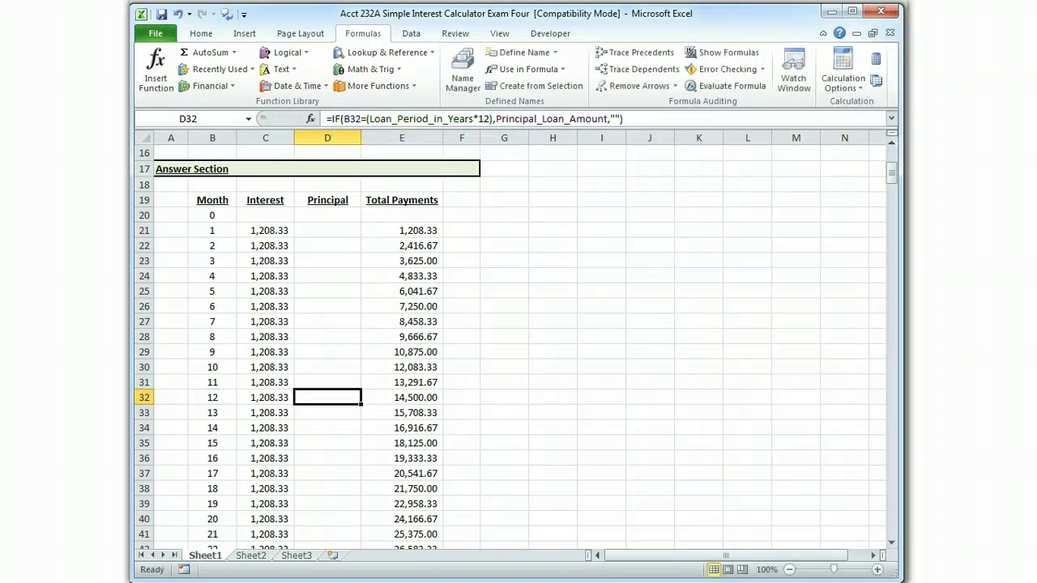
{"action": "key", "text": "Down"}
{"action": "key", "text": "Down"}
{"action": "key", "text": "Down"}
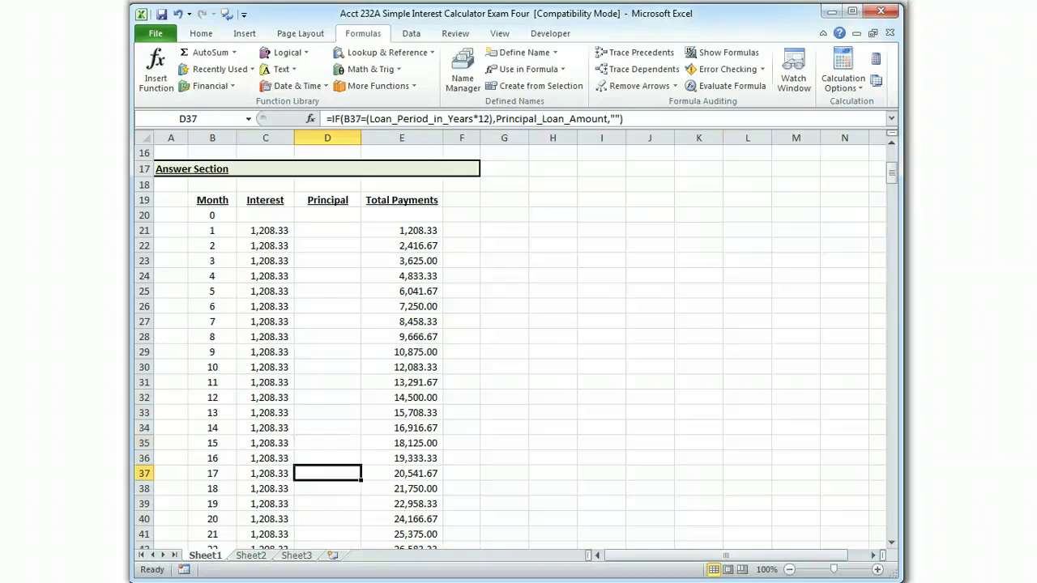
{"action": "key", "text": "Down"}
{"action": "key", "text": "Down"}
{"action": "key", "text": "Down"}
{"action": "key", "text": "Down"}
{"action": "key", "text": "Down"}
{"action": "key", "text": "Down"}
{"action": "key", "text": "Down"}
{"action": "key", "text": "Down"}
{"action": "key", "text": "Down"}
{"action": "key", "text": "Down"}
{"action": "key", "text": "Down"}
{"action": "key", "text": "Down"}
{"action": "key", "text": "Down"}
{"action": "key", "text": "Down"}
{"action": "key", "text": "Down"}
{"action": "key", "text": "Down"}
{"action": "key", "text": "Down"}
{"action": "key", "text": "Down"}
{"action": "key", "text": "Down"}
{"action": "key", "text": "Down"}
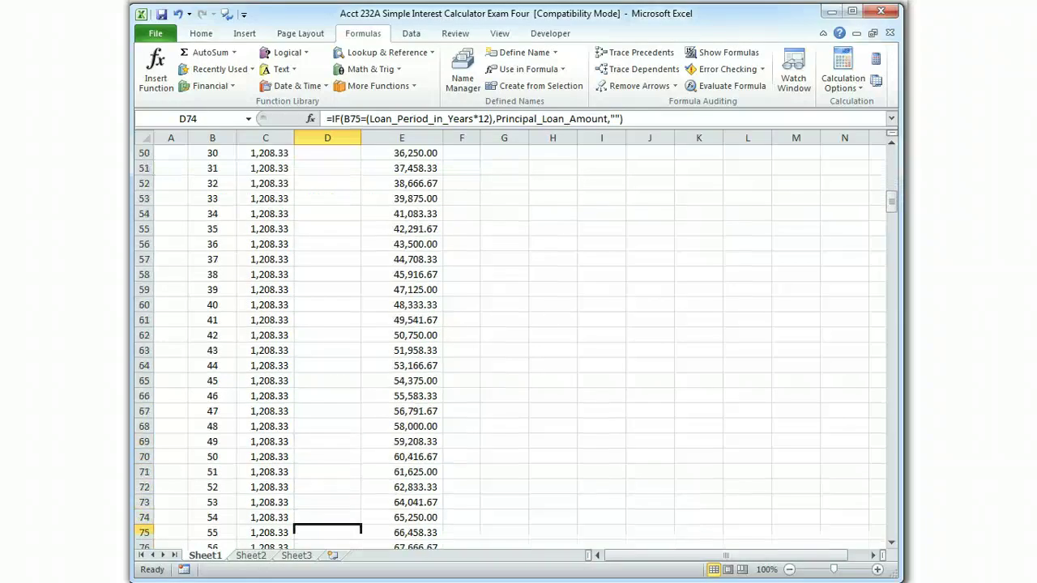
Check the Month column formulas from B74 up to the first month in B21.
{"action": "key", "text": "Left"}
{"action": "key", "text": "Left"}
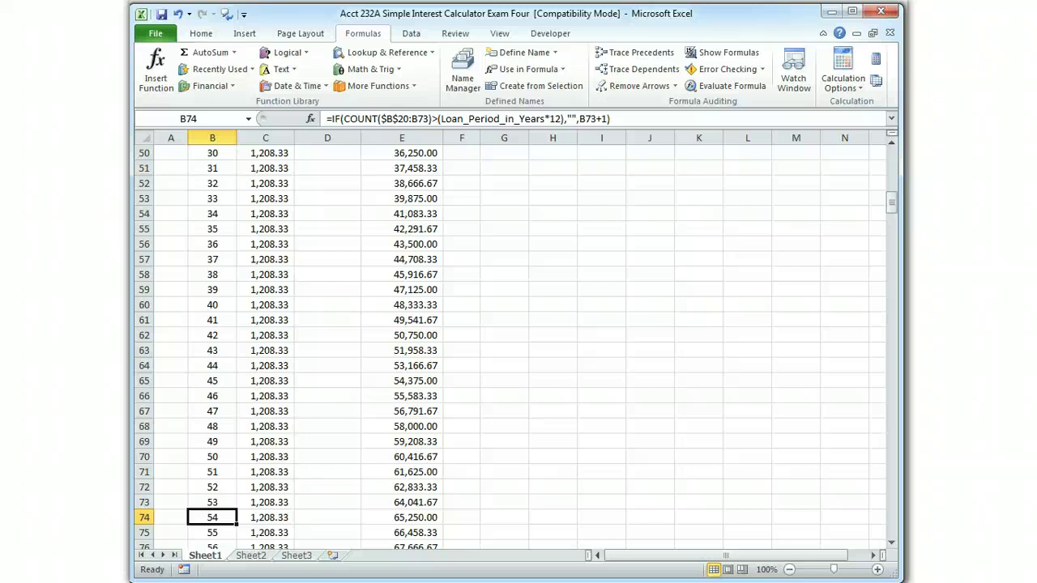
{"action": "key", "text": "Up"}
{"action": "key", "text": "Up"}
{"action": "key", "text": "Up"}
{"action": "key", "text": "Up"}
{"action": "key", "text": "Up"}
{"action": "key", "text": "Up"}
{"action": "key", "text": "Up"}
{"action": "key", "text": "Up"}
{"action": "key", "text": "Up"}
{"action": "key", "text": "Up"}
{"action": "key", "text": "Up"}
{"action": "key", "text": "Up"}
{"action": "key", "text": "Up"}
{"action": "key", "text": "Up"}
{"action": "key", "text": "Up"}
{"action": "key", "text": "Up"}
{"action": "key", "text": "Up"}
{"action": "key", "text": "Up"}
{"action": "key", "text": "Up"}
{"action": "key", "text": "Up"}
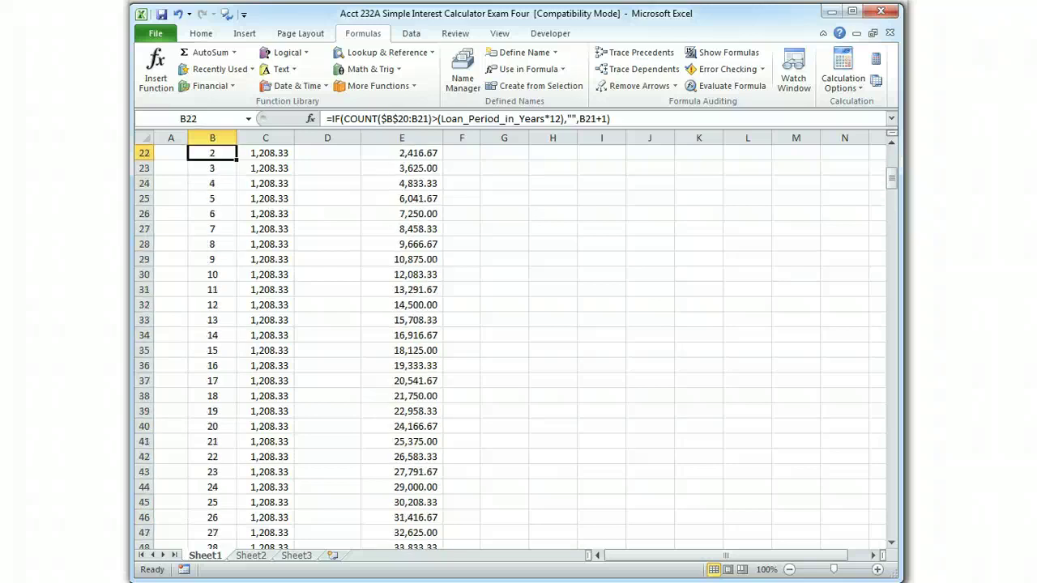
{"action": "key", "text": "Down"}
{"action": "key", "text": "Down"}
{"action": "key", "text": "Down"}
{"action": "key", "text": "Down"}
{"action": "key", "text": "Down"}
{"action": "key", "text": "Down"}
{"action": "key", "text": "Down"}
{"action": "key", "text": "Down"}
{"action": "key", "text": "Down"}
{"action": "key", "text": "Down"}
{"action": "key", "text": "Down"}
{"action": "key", "text": "Down"}
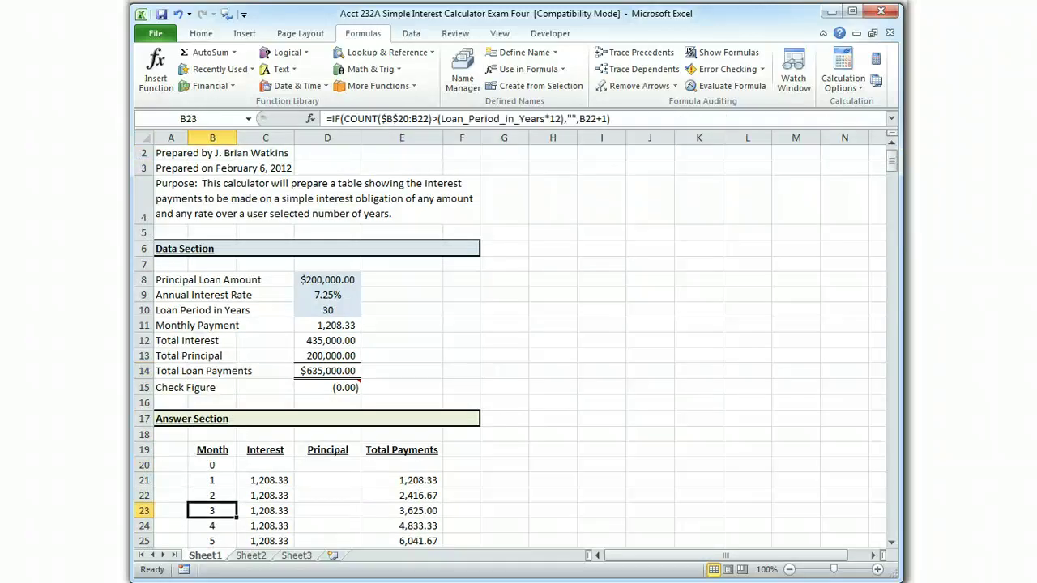
{"action": "key", "text": "Up"}
{"action": "key", "text": "Down"}
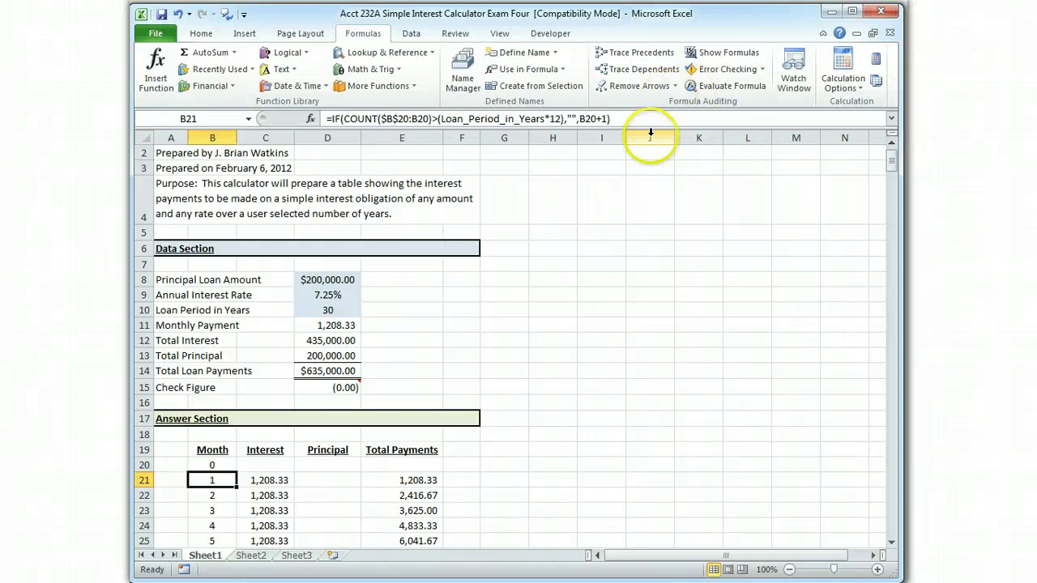
Compare the COUNT range references in the Month formulas of B21 and B120, tracing the B120 range back to its start.
{"action": "left_click", "coordinate": [679, 118]}
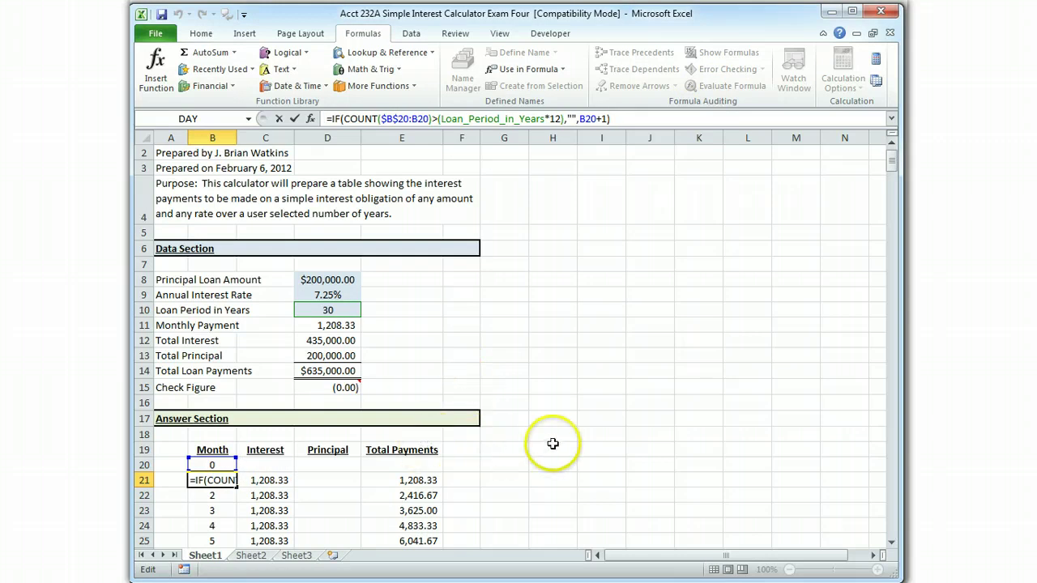
{"action": "key", "text": "ctrl+Return"}
{"action": "scroll", "coordinate": [549, 442], "scroll_direction": "down", "scroll_amount": 20}
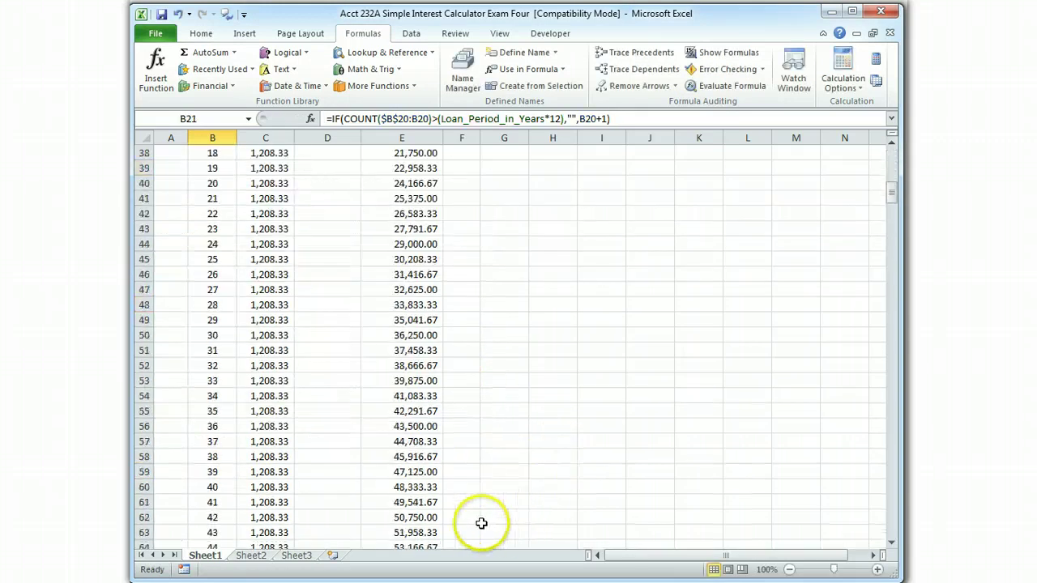
{"action": "scroll", "coordinate": [198, 517], "scroll_direction": "down", "scroll_amount": 18}
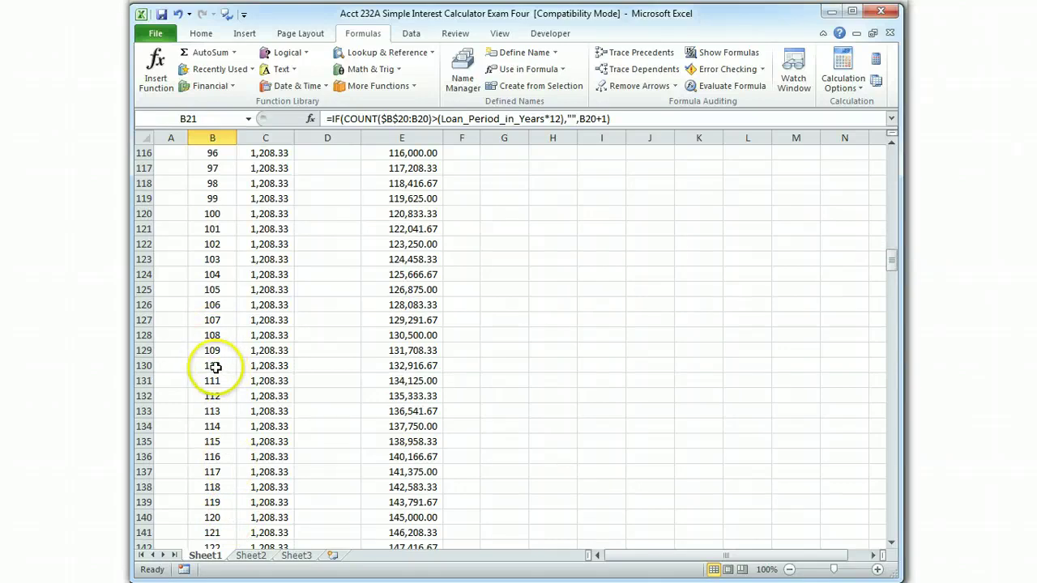
{"action": "left_click", "coordinate": [212, 213]}
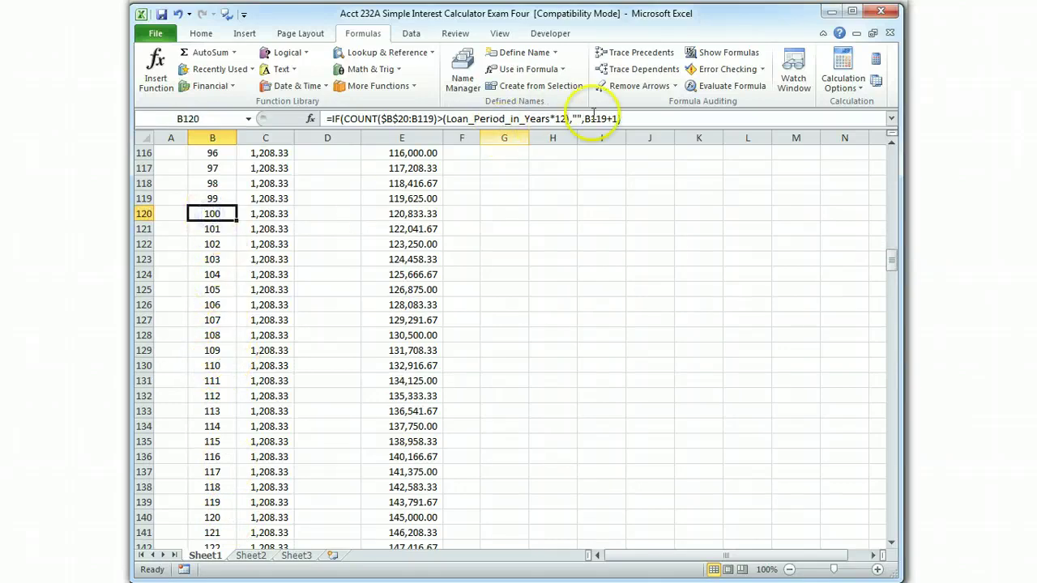
{"action": "left_click", "coordinate": [644, 118]}
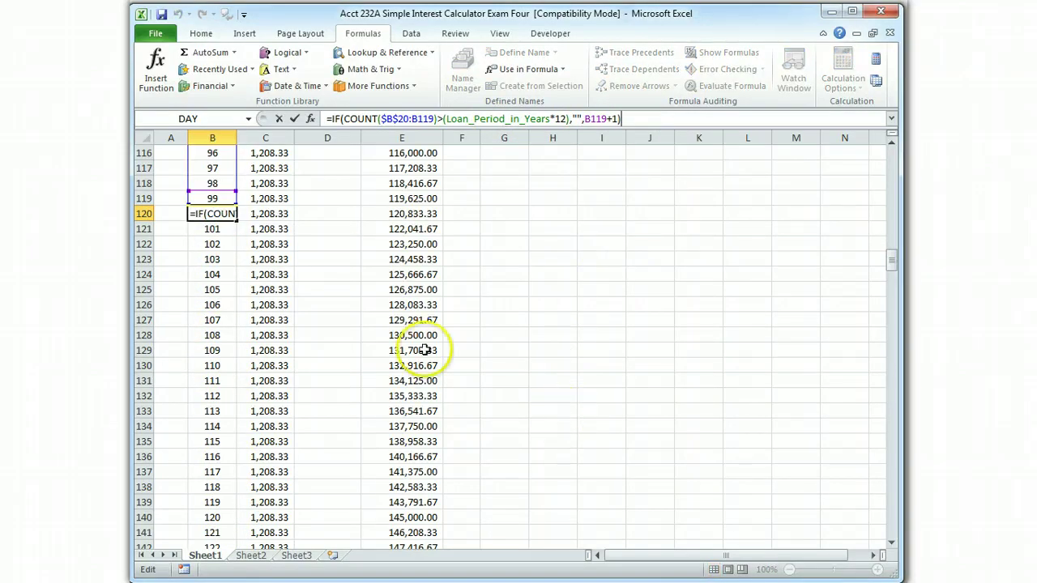
{"action": "left_click_drag", "start_coordinate": [891, 263], "coordinate": [859, 259]}
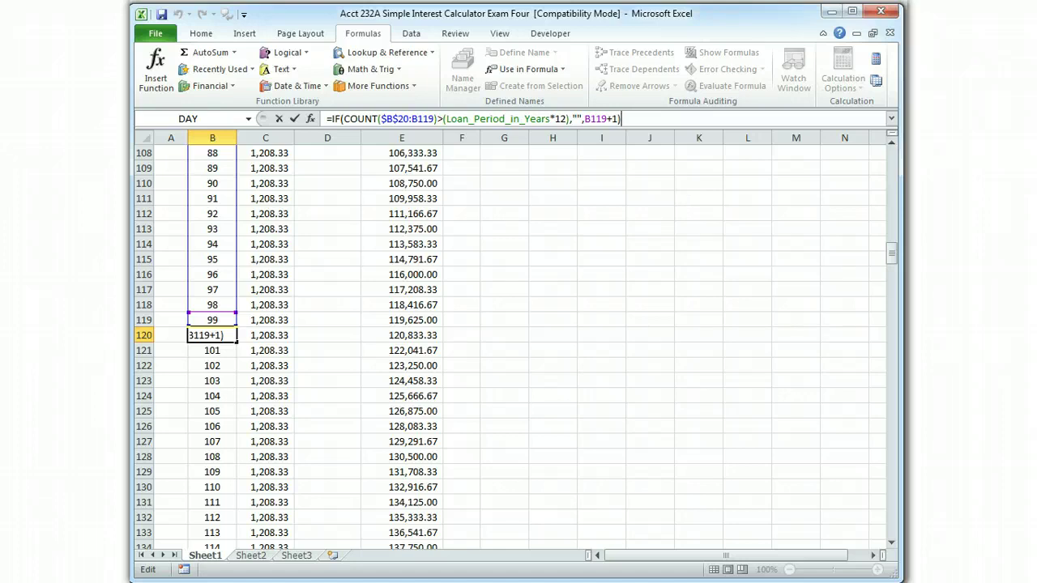
{"action": "left_click_drag", "start_coordinate": [897, 254], "coordinate": [896, 158]}
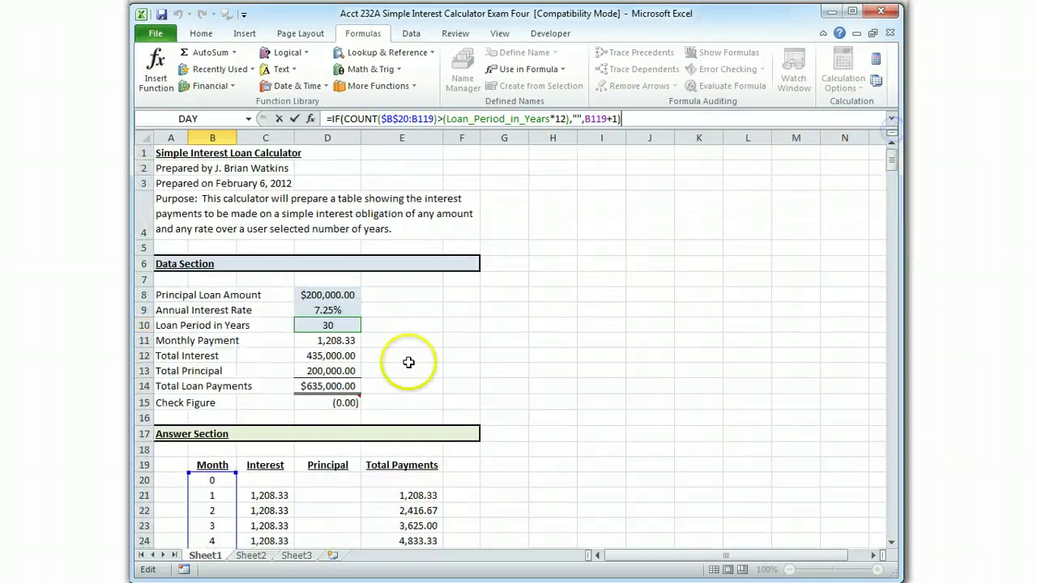
Set the Loan Period in Years to 0.5.
{"action": "left_click", "coordinate": [338, 327]}
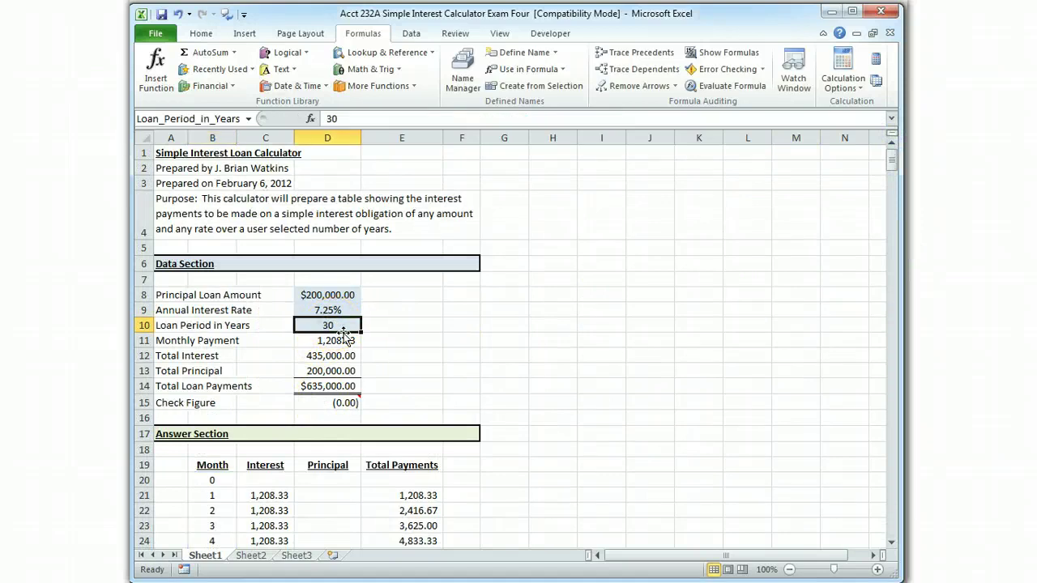
{"action": "type", "text": ".5"}
{"action": "key", "text": "Return"}
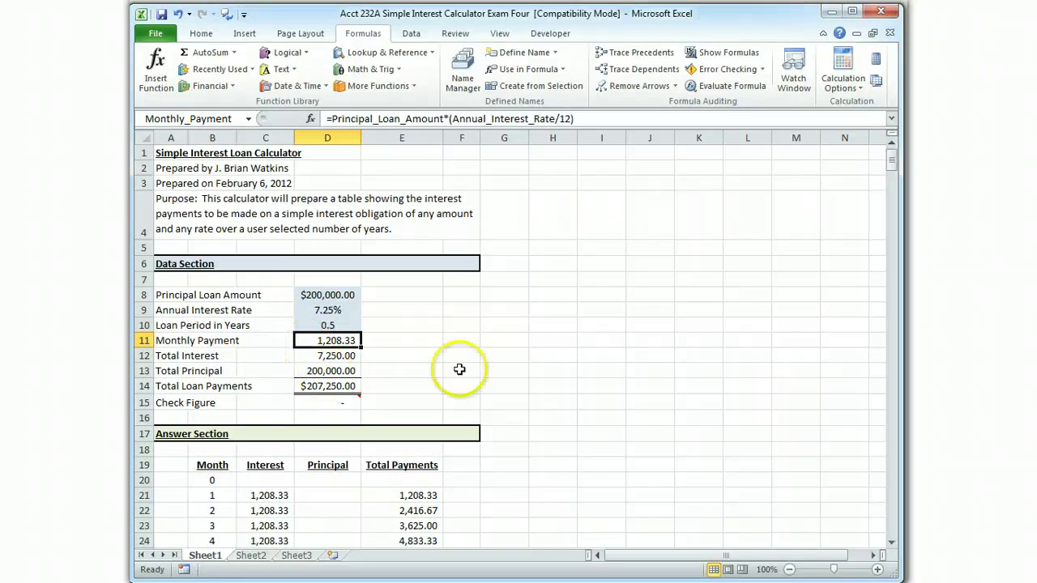
Review the monthly rows of the payment table in the Answer Section for the 0.5-year loan period.
{"action": "scroll", "coordinate": [620, 366], "scroll_direction": "down", "scroll_amount": 2}
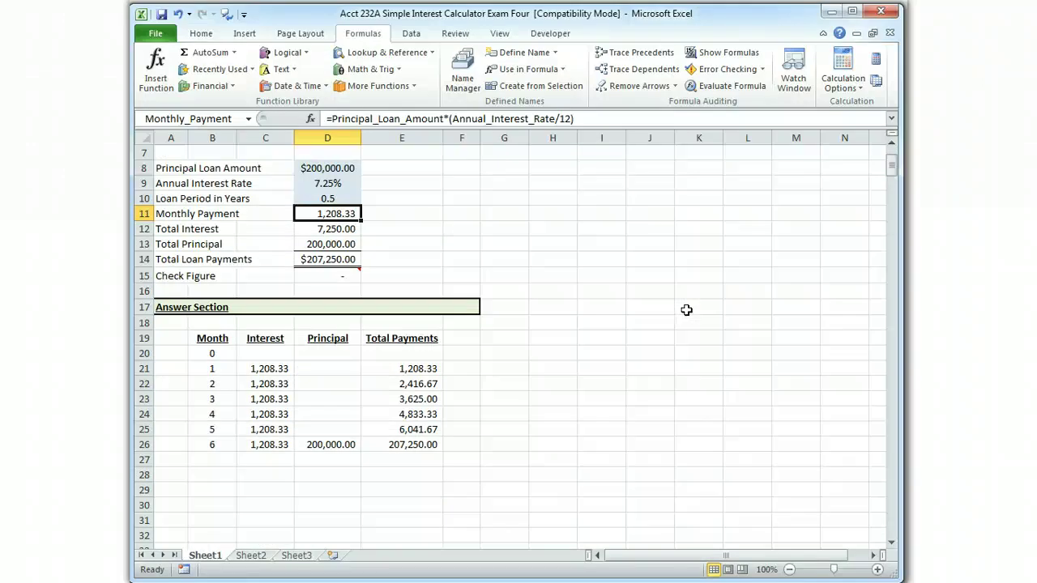
{"action": "scroll", "coordinate": [208, 504], "scroll_direction": "up", "scroll_amount": 2}
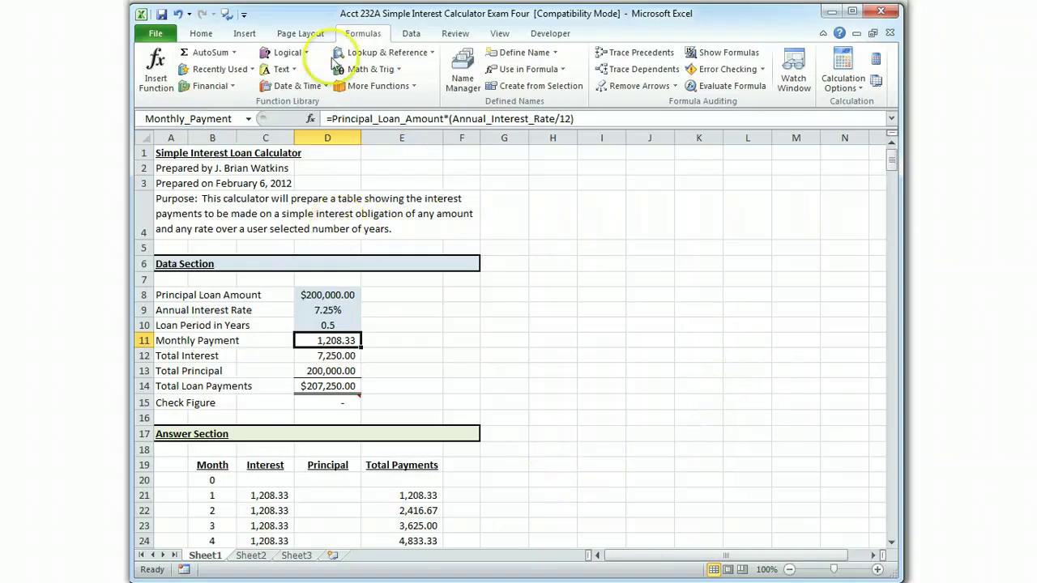
Add a custom footer to the sheet with the file path and file name in its right section.
{"action": "left_click", "coordinate": [200, 33]}
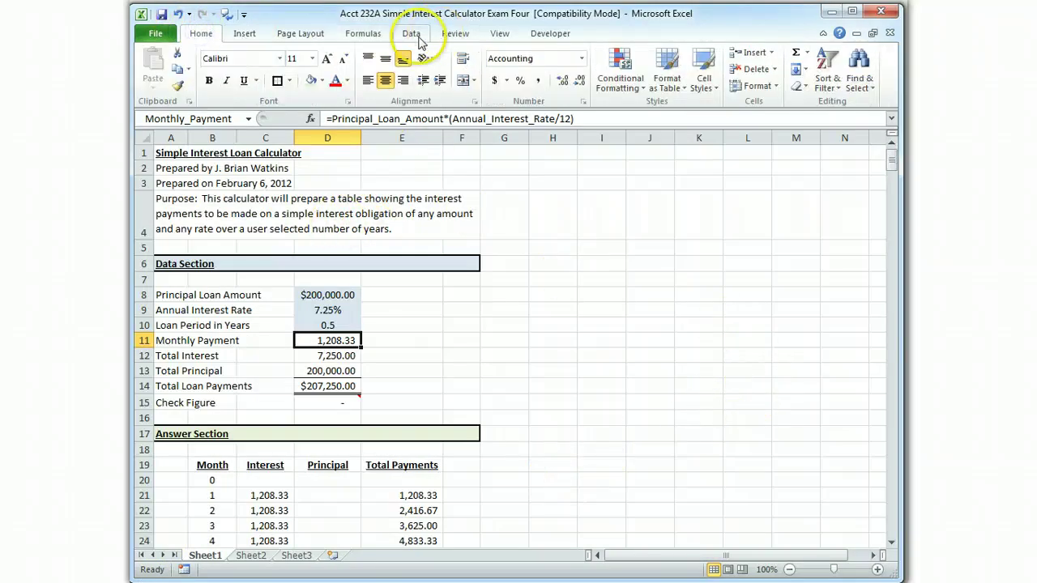
{"action": "left_click", "coordinate": [318, 35]}
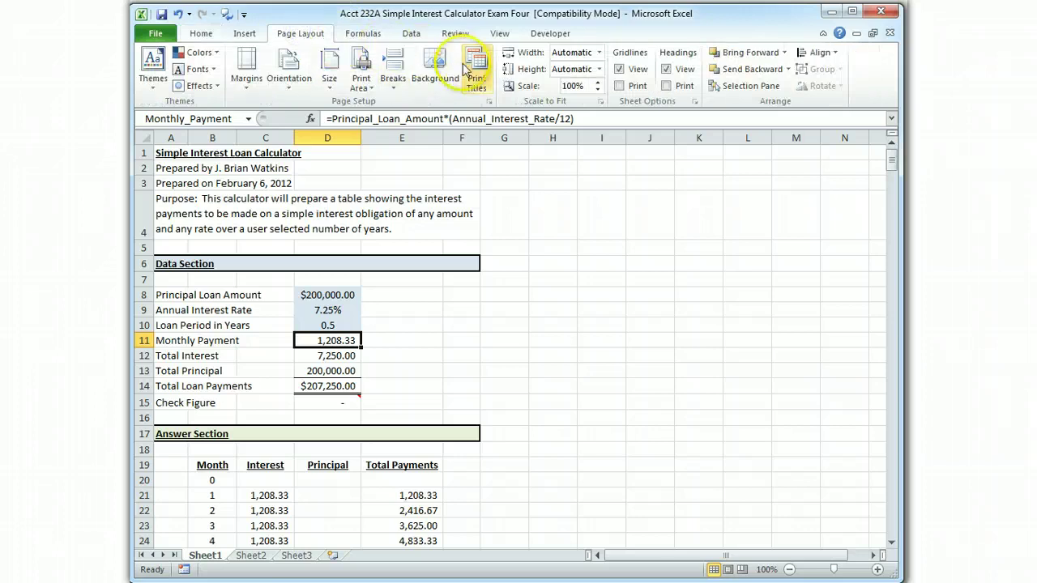
{"action": "left_click", "coordinate": [477, 78]}
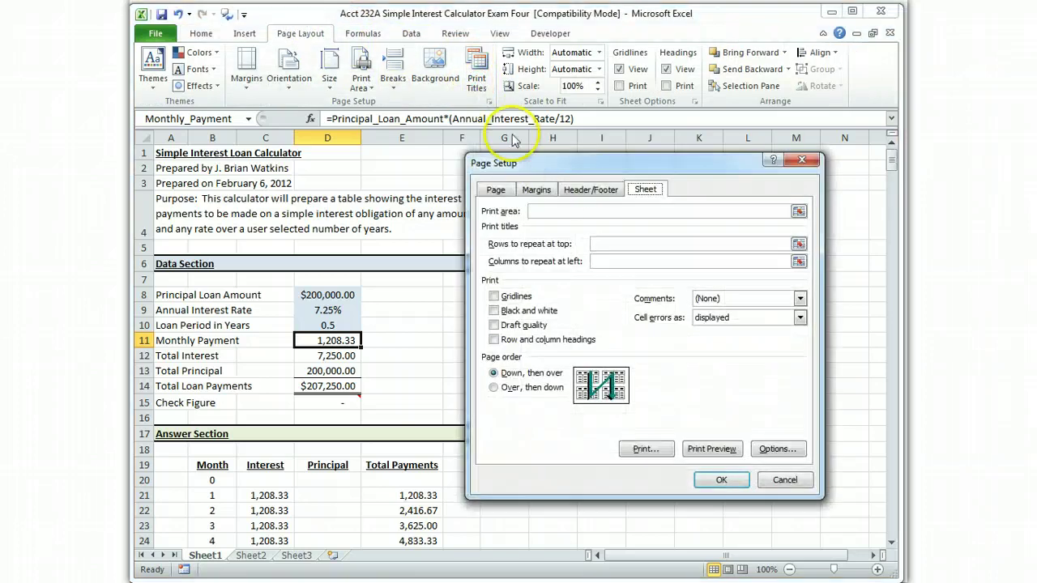
{"action": "left_click", "coordinate": [596, 192]}
{"action": "left_click", "coordinate": [623, 328]}
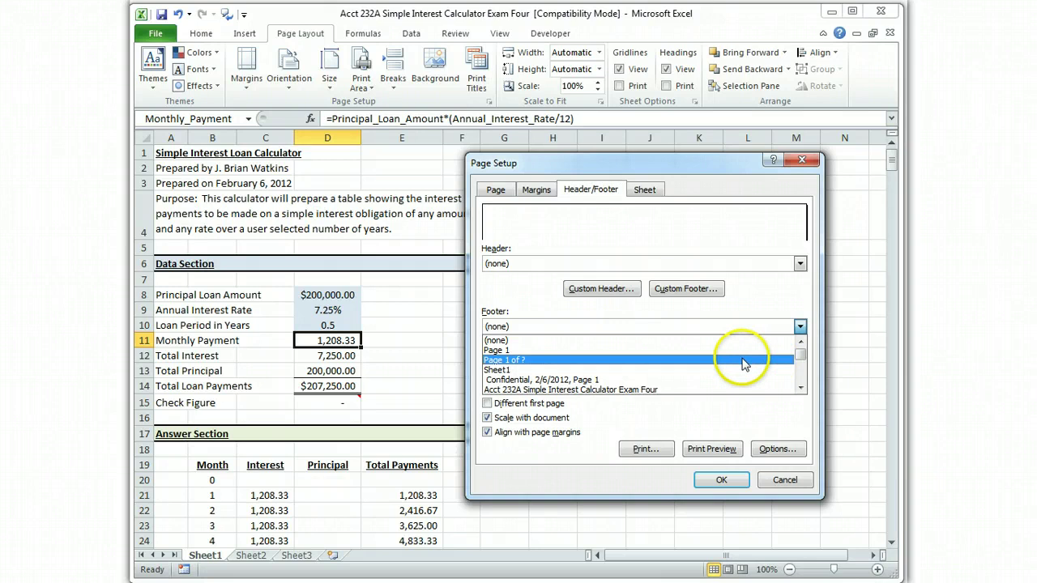
{"action": "mouse_move", "coordinate": [799, 354]}
{"action": "left_mouse_down"}
{"action": "mouse_move", "coordinate": [800, 378]}
{"action": "mouse_move", "coordinate": [798, 341]}
{"action": "left_mouse_up"}
{"action": "left_click", "coordinate": [692, 298]}
{"action": "left_click", "coordinate": [688, 290]}
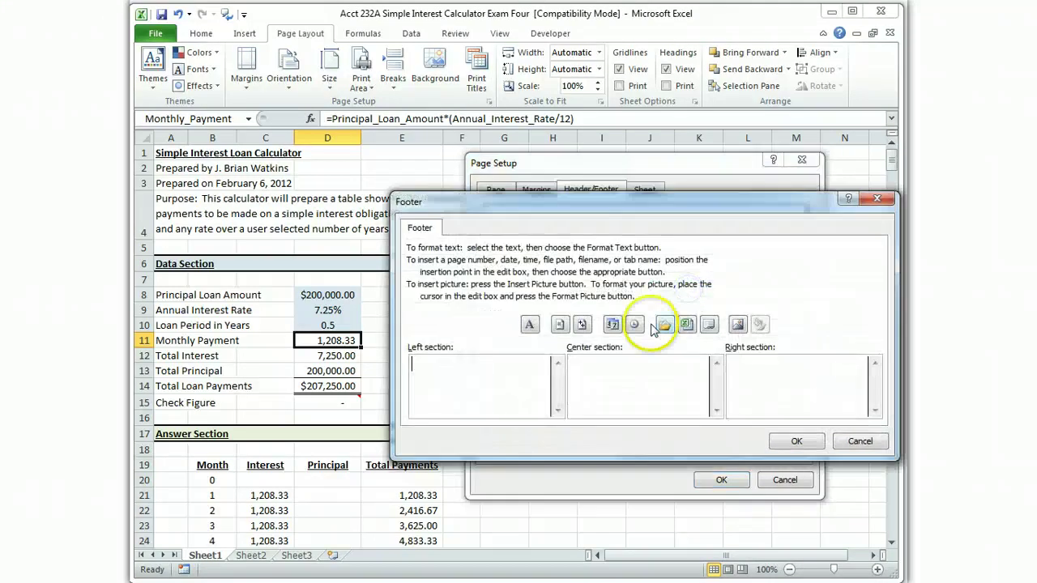
{"action": "left_click", "coordinate": [630, 369]}
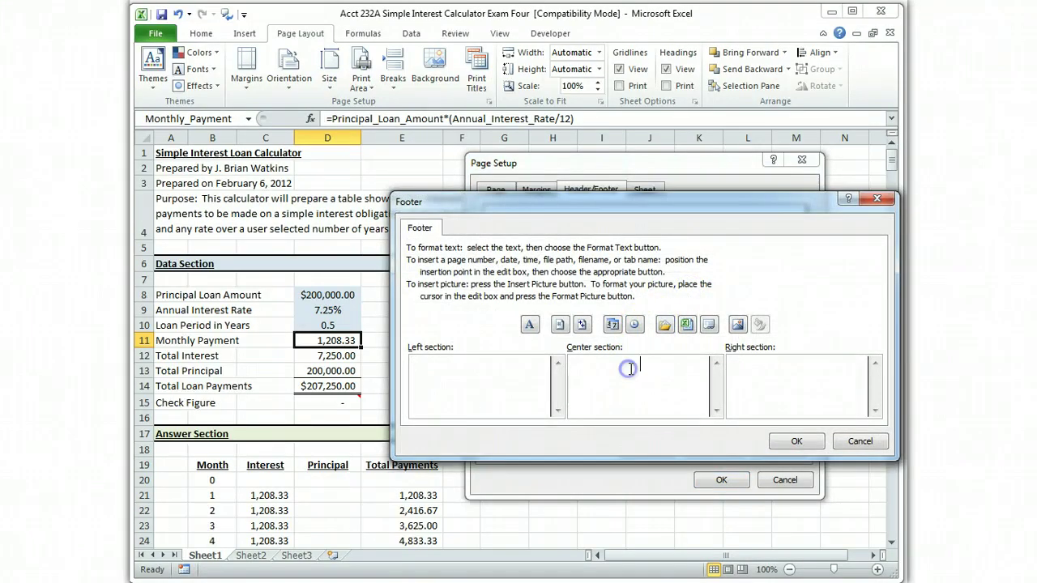
{"action": "left_click", "coordinate": [743, 366]}
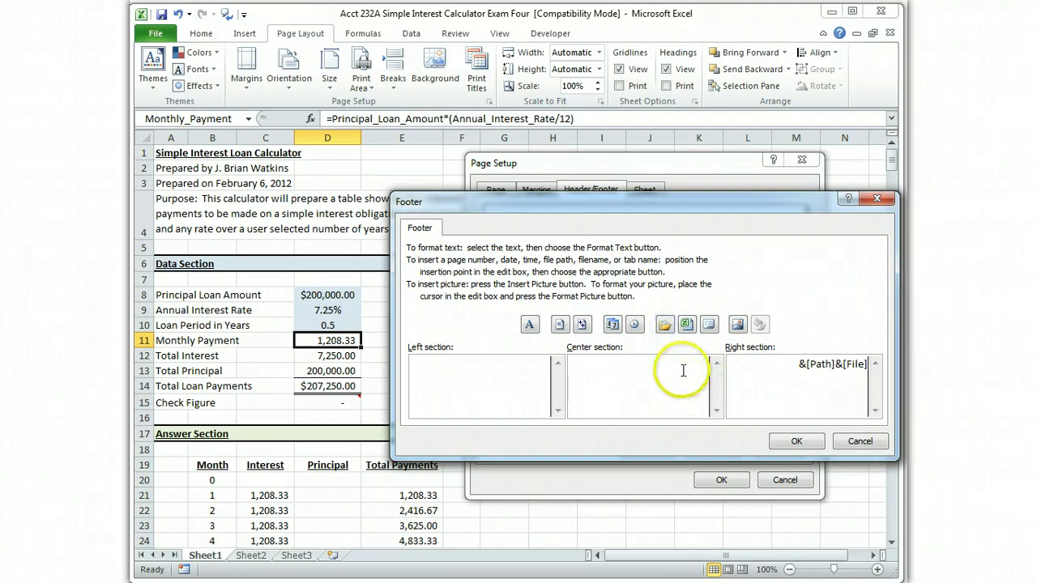
{"action": "left_click", "coordinate": [798, 442]}
{"action": "left_click", "coordinate": [723, 480]}
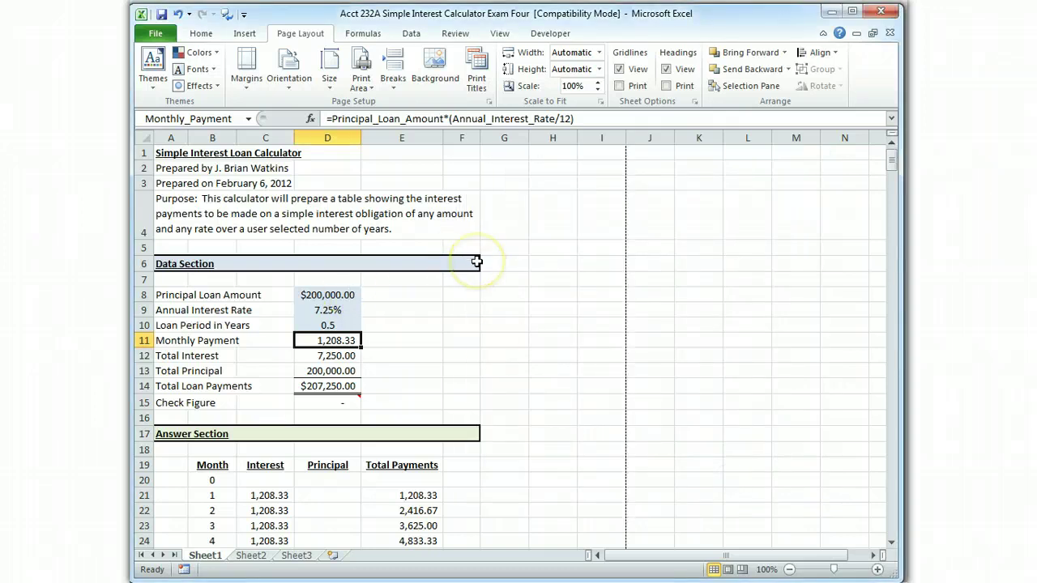
Check the print preview of the active sheet, including its footer, and return to the worksheet.
{"action": "left_click", "coordinate": [157, 36]}
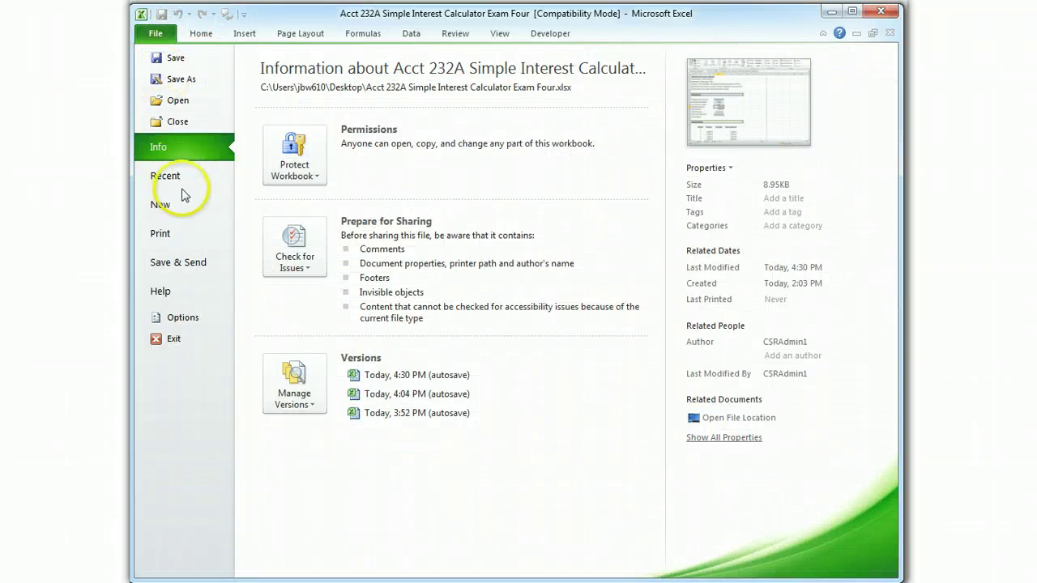
{"action": "left_click", "coordinate": [174, 233]}
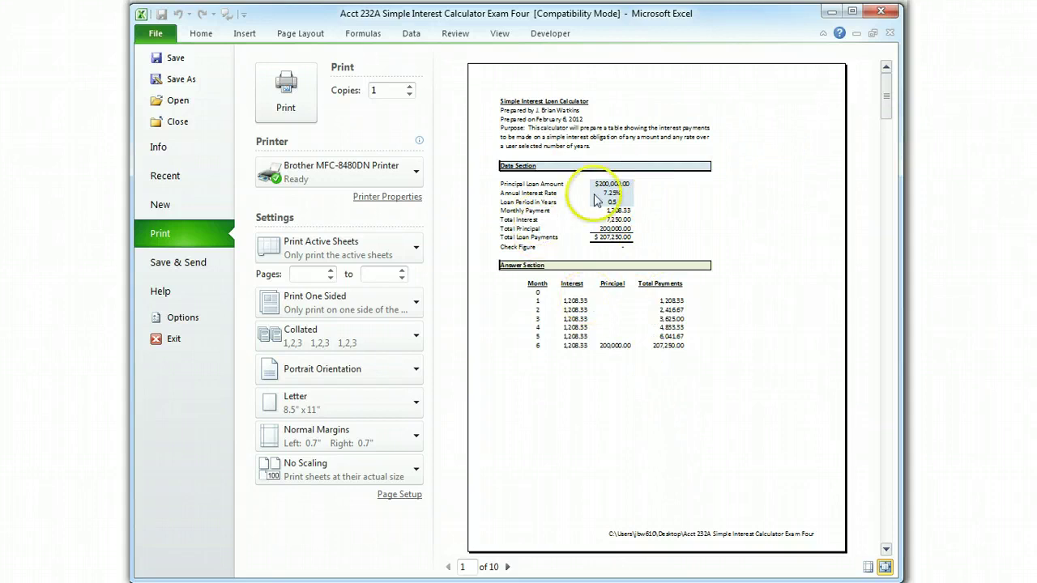
{"action": "left_click", "coordinate": [882, 110]}
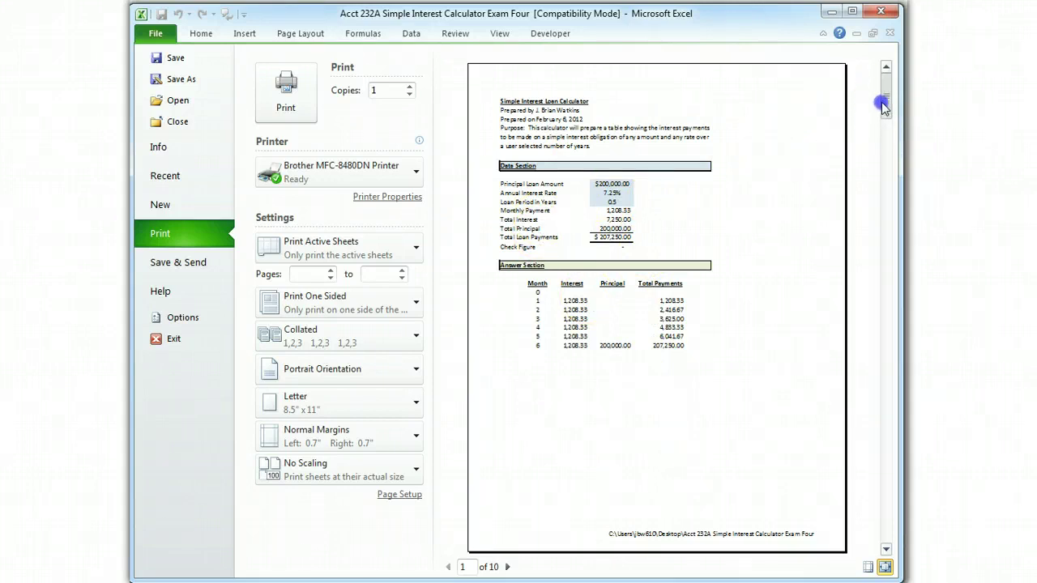
{"action": "left_click", "coordinate": [779, 154]}
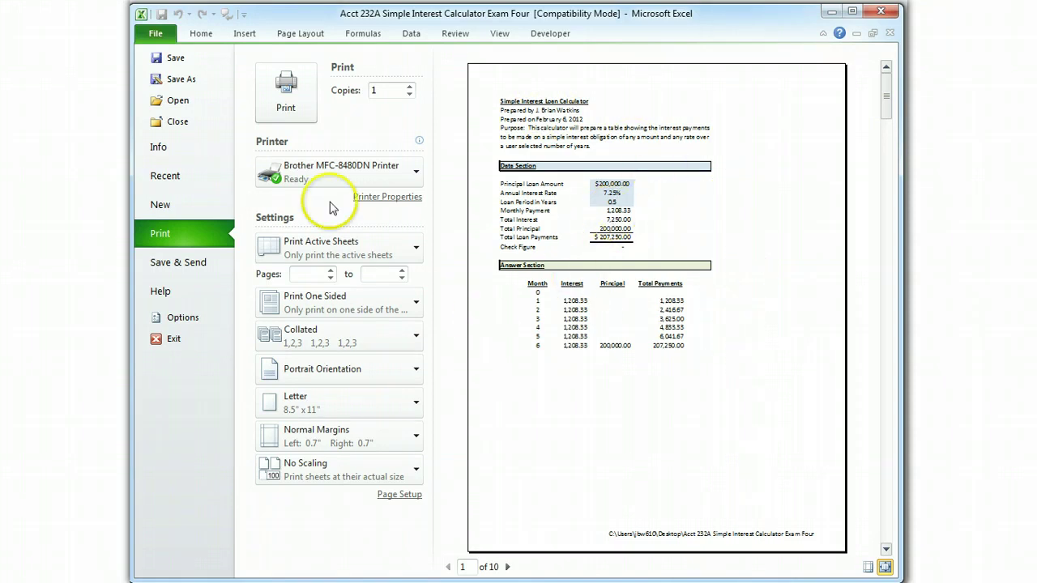
{"action": "left_click", "coordinate": [201, 34]}
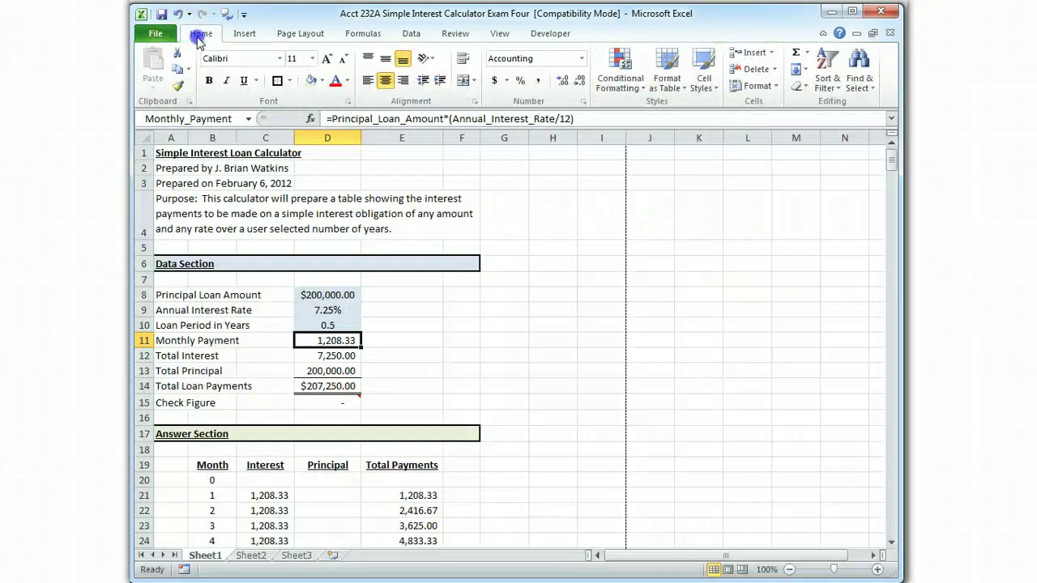
{"action": "left_click", "coordinate": [154, 33]}
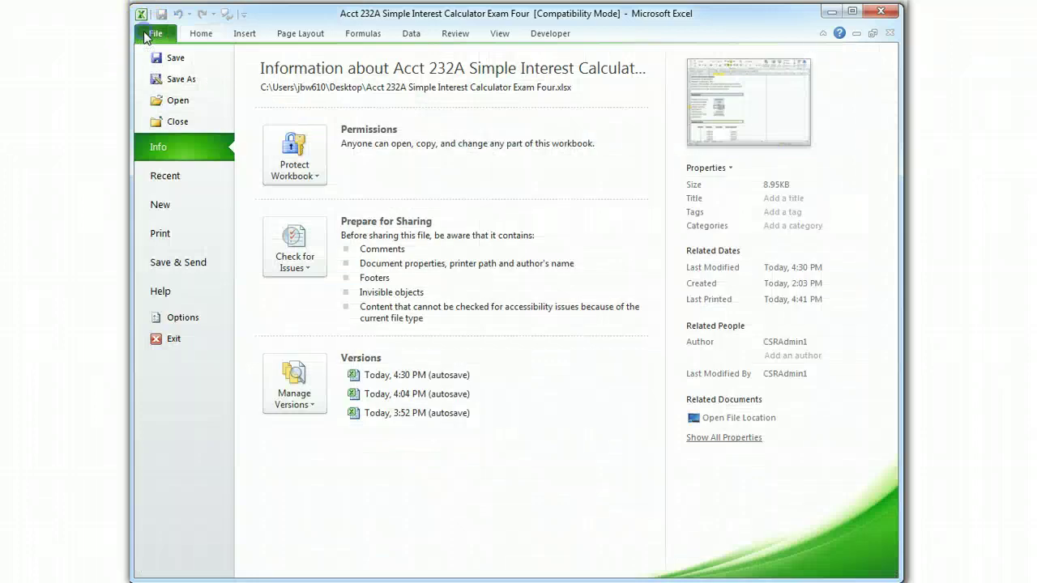
{"action": "left_click", "coordinate": [201, 35]}
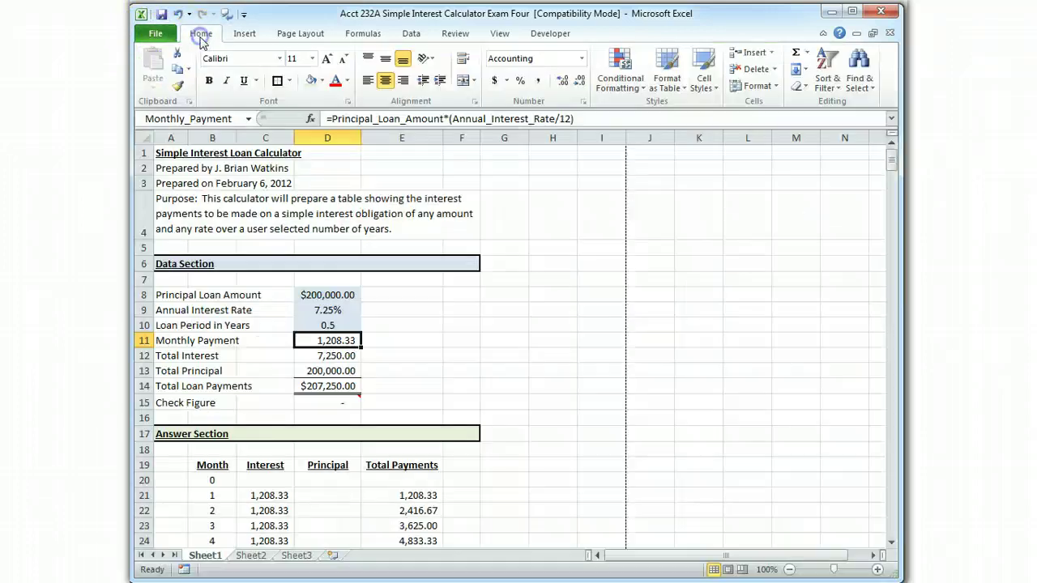
Run a spelling check on the entire sheet.
{"action": "left_click", "coordinate": [455, 33]}
{"action": "left_click", "coordinate": [151, 65]}
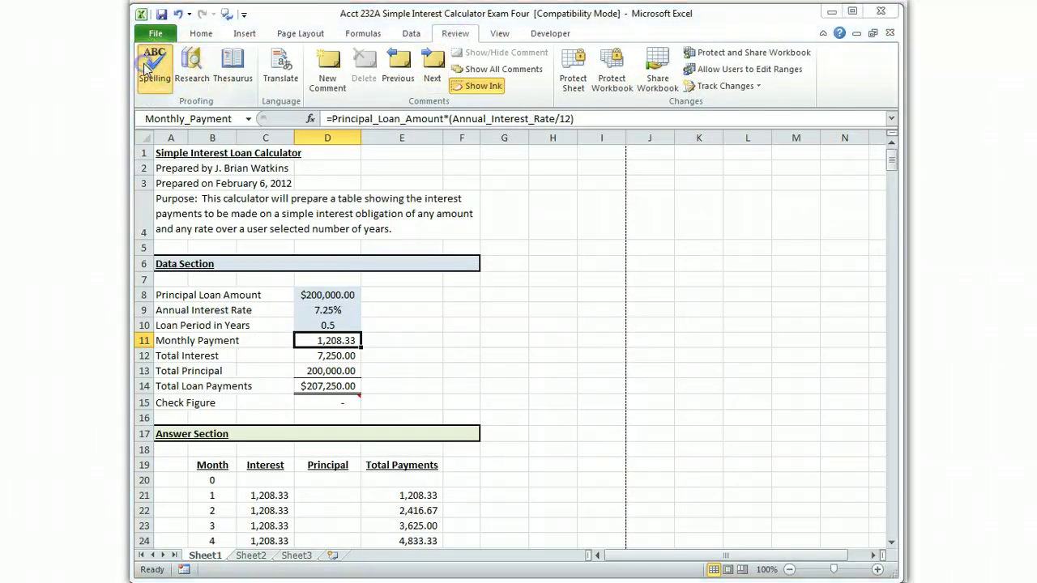
{"action": "left_click", "coordinate": [499, 398]}
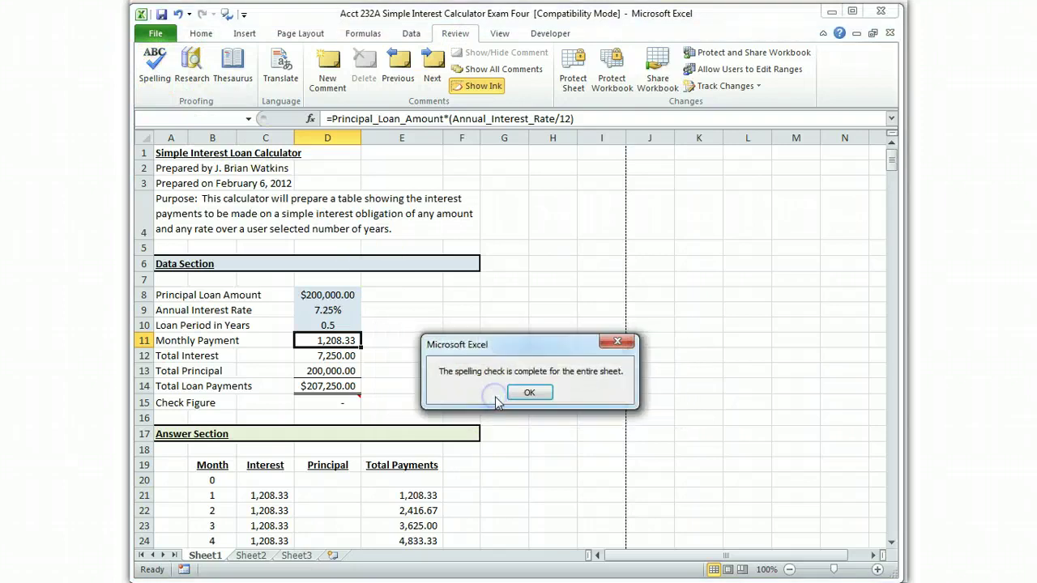
{"action": "left_click", "coordinate": [530, 393]}
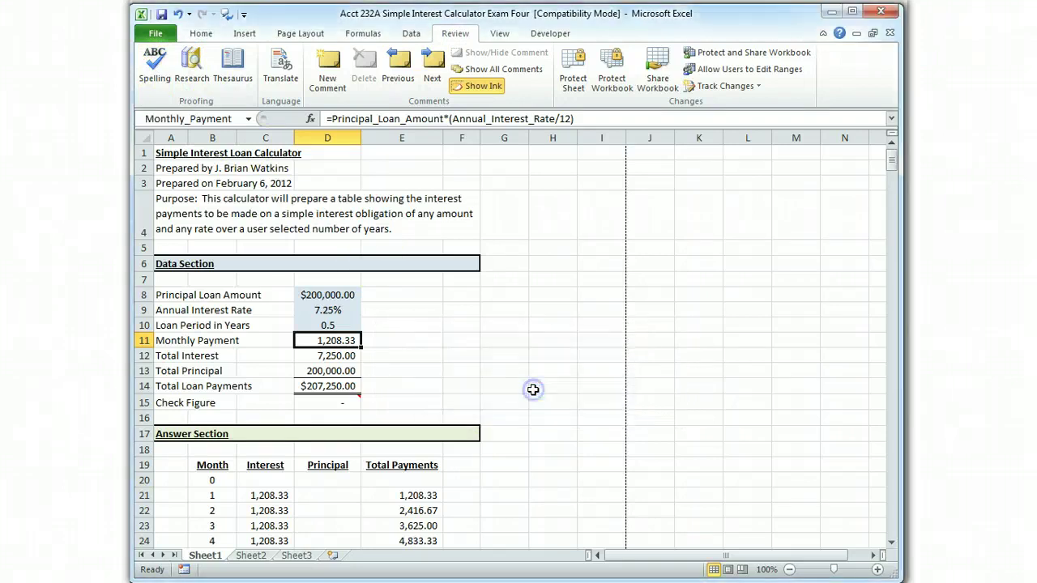
Save the workbook to the Desktop as an Excel Workbook named Acct 232A Simple Interest Calculator Exam Four.
{"action": "left_click", "coordinate": [157, 33]}
{"action": "left_click", "coordinate": [180, 79]}
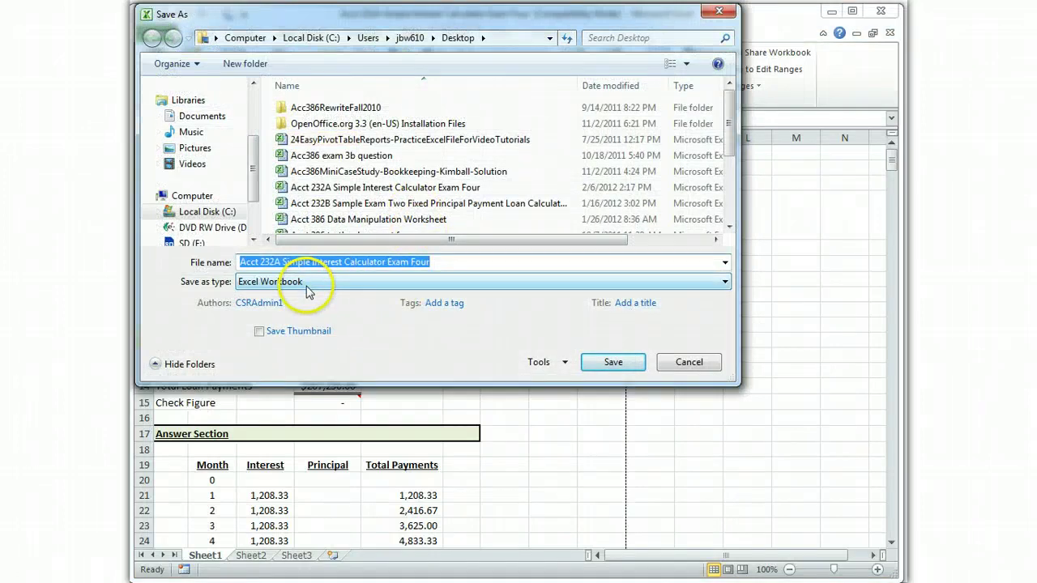
{"action": "left_click", "coordinate": [609, 364]}
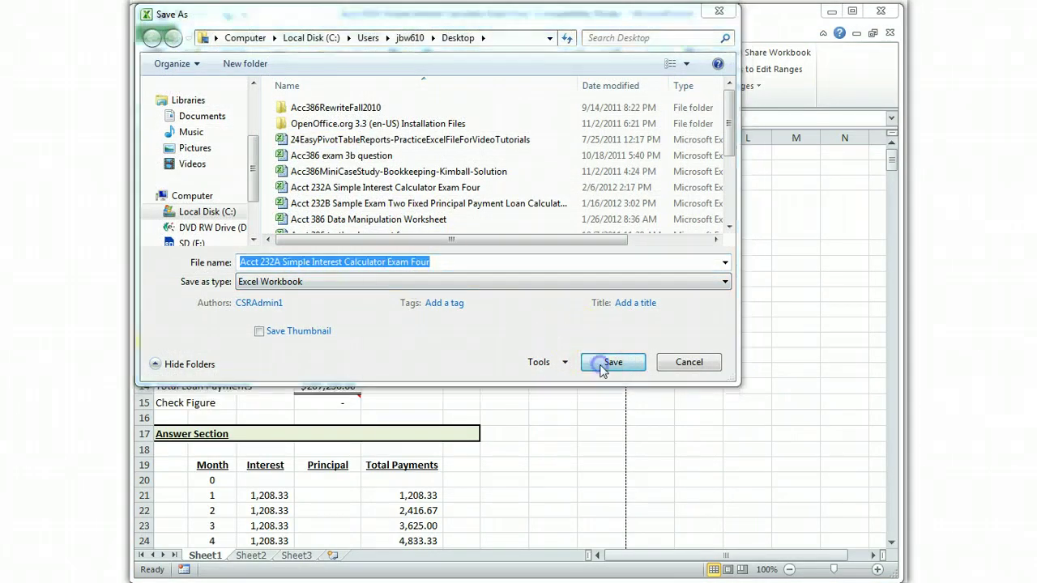
{"action": "left_click", "coordinate": [589, 366]}
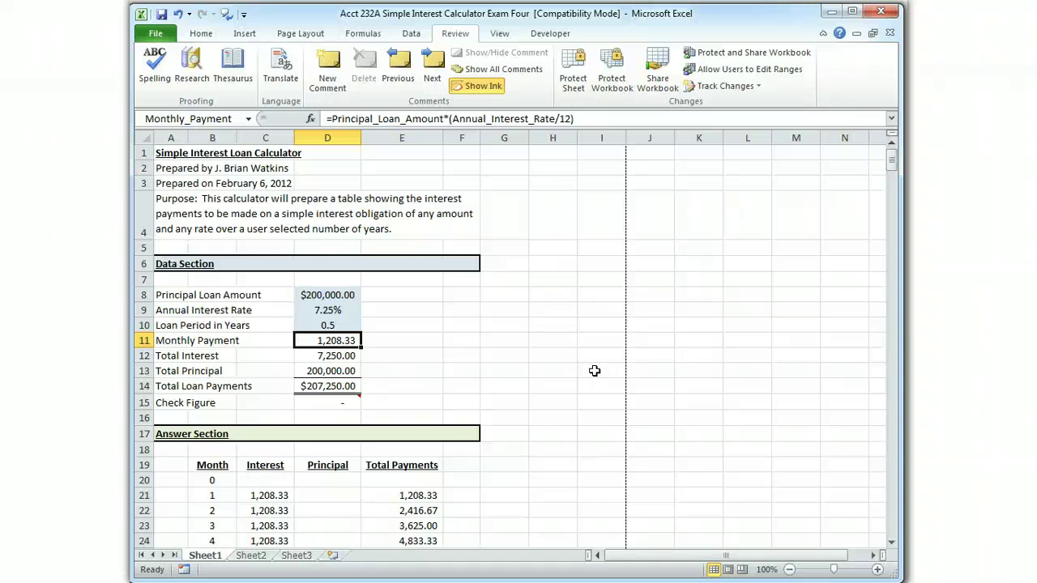
Inspect the absolute and relative references of the COUNT range in the Month formula of B21, leaving the formula unchanged.
{"action": "left_click", "coordinate": [212, 495]}
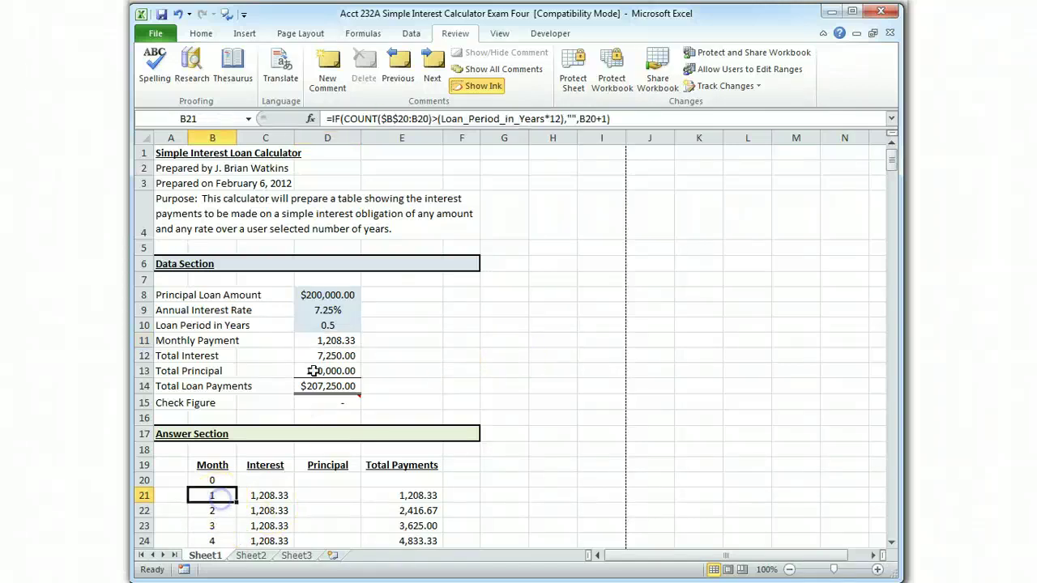
{"action": "left_click", "coordinate": [413, 118]}
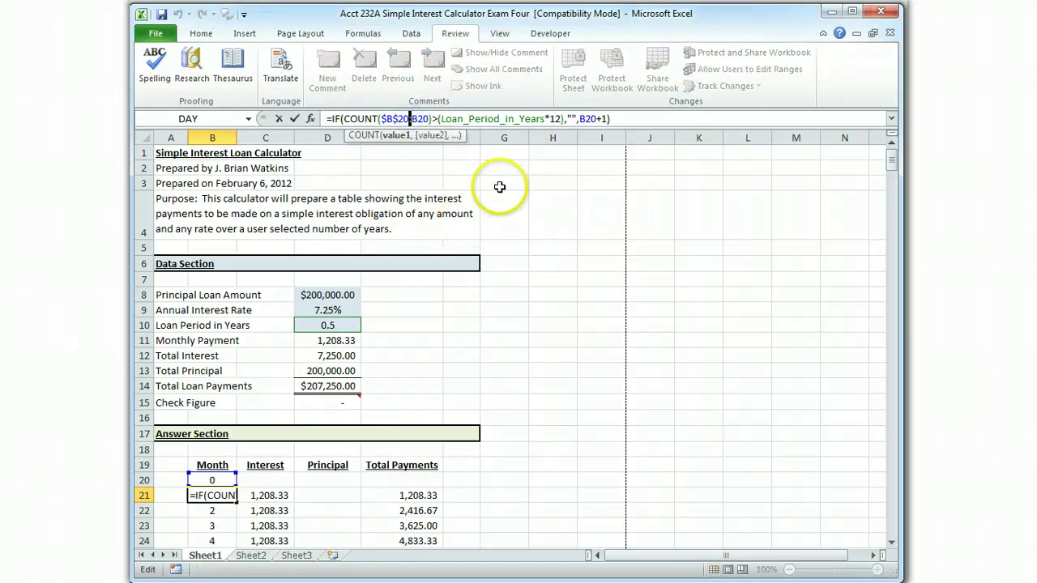
{"action": "left_click", "coordinate": [436, 168]}
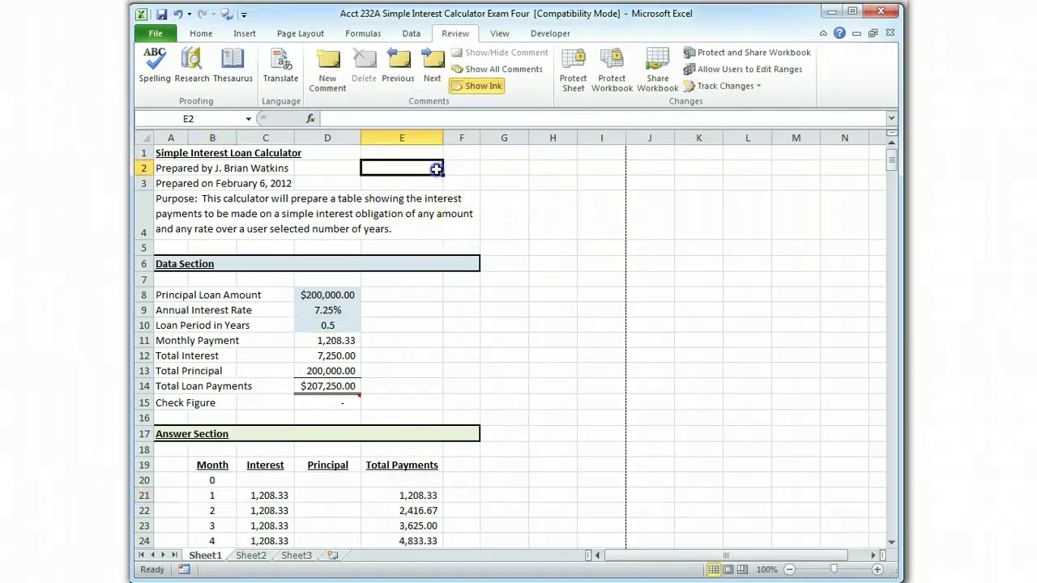
{"action": "left_click", "coordinate": [213, 496]}
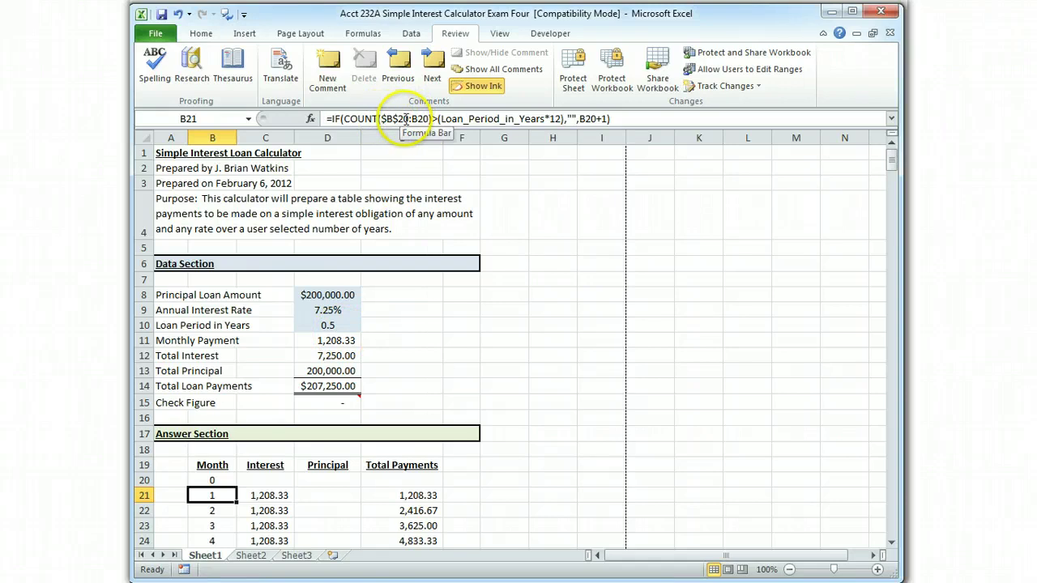
{"action": "left_click_drag", "start_coordinate": [407, 119], "coordinate": [387, 119]}
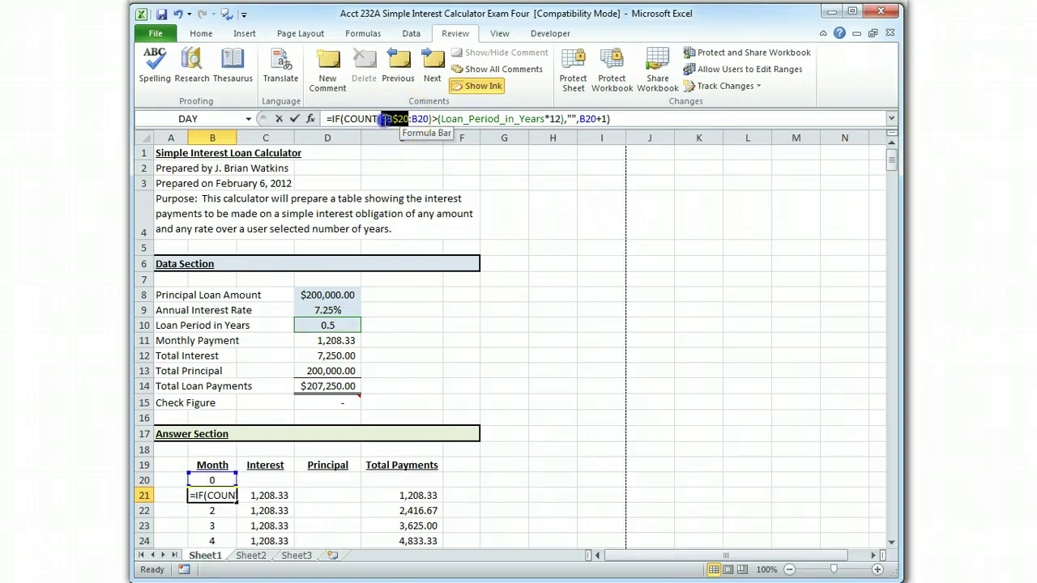
{"action": "left_click", "coordinate": [397, 179]}
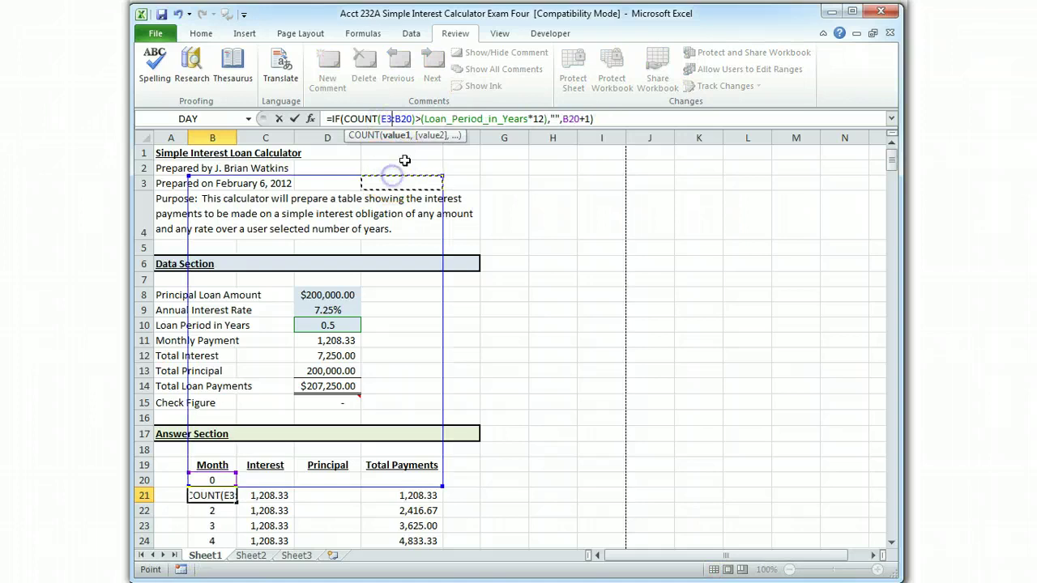
{"action": "type", "text": "1"}
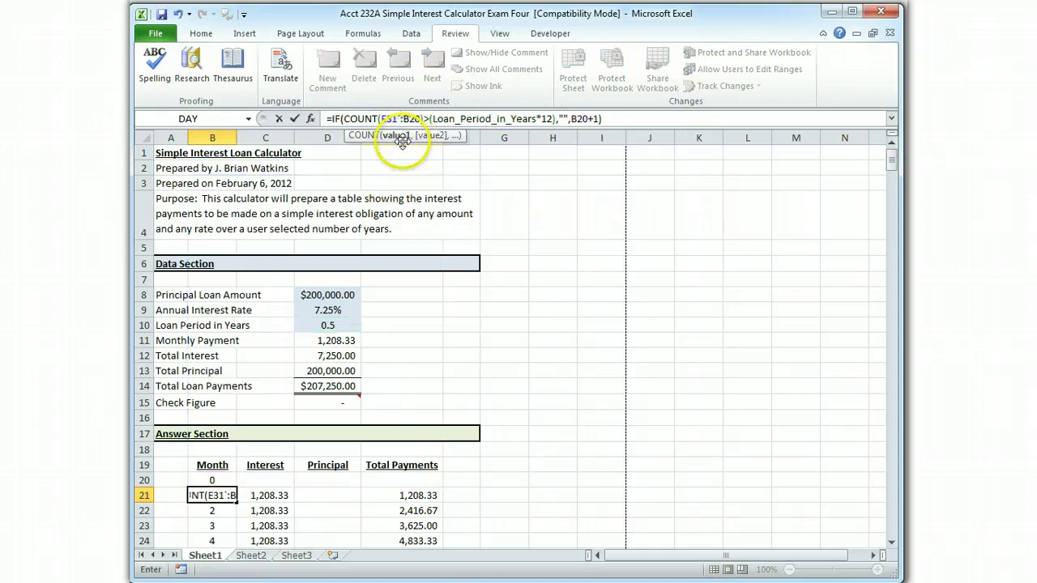
{"action": "key", "text": "Escape"}
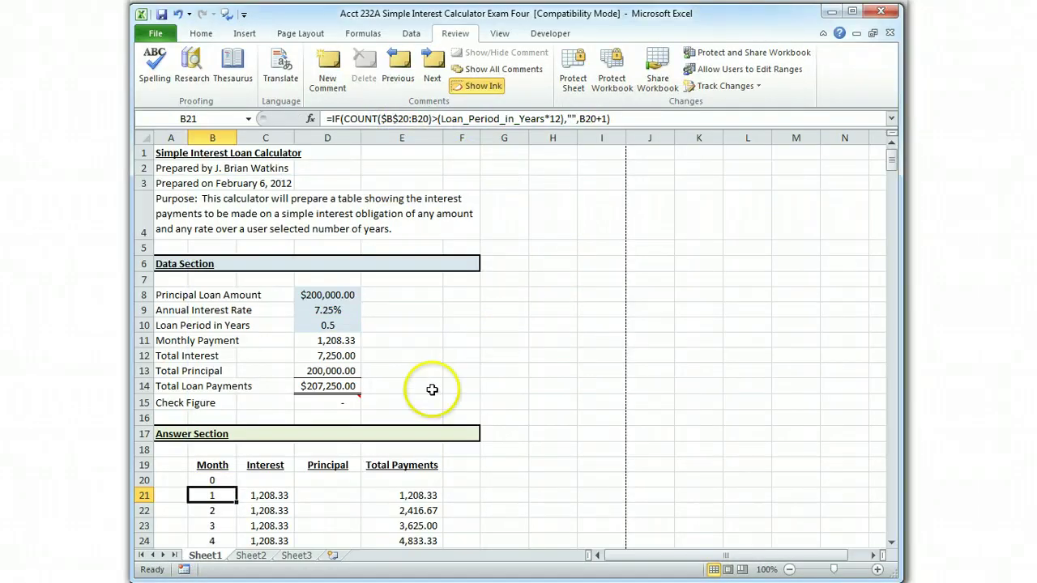